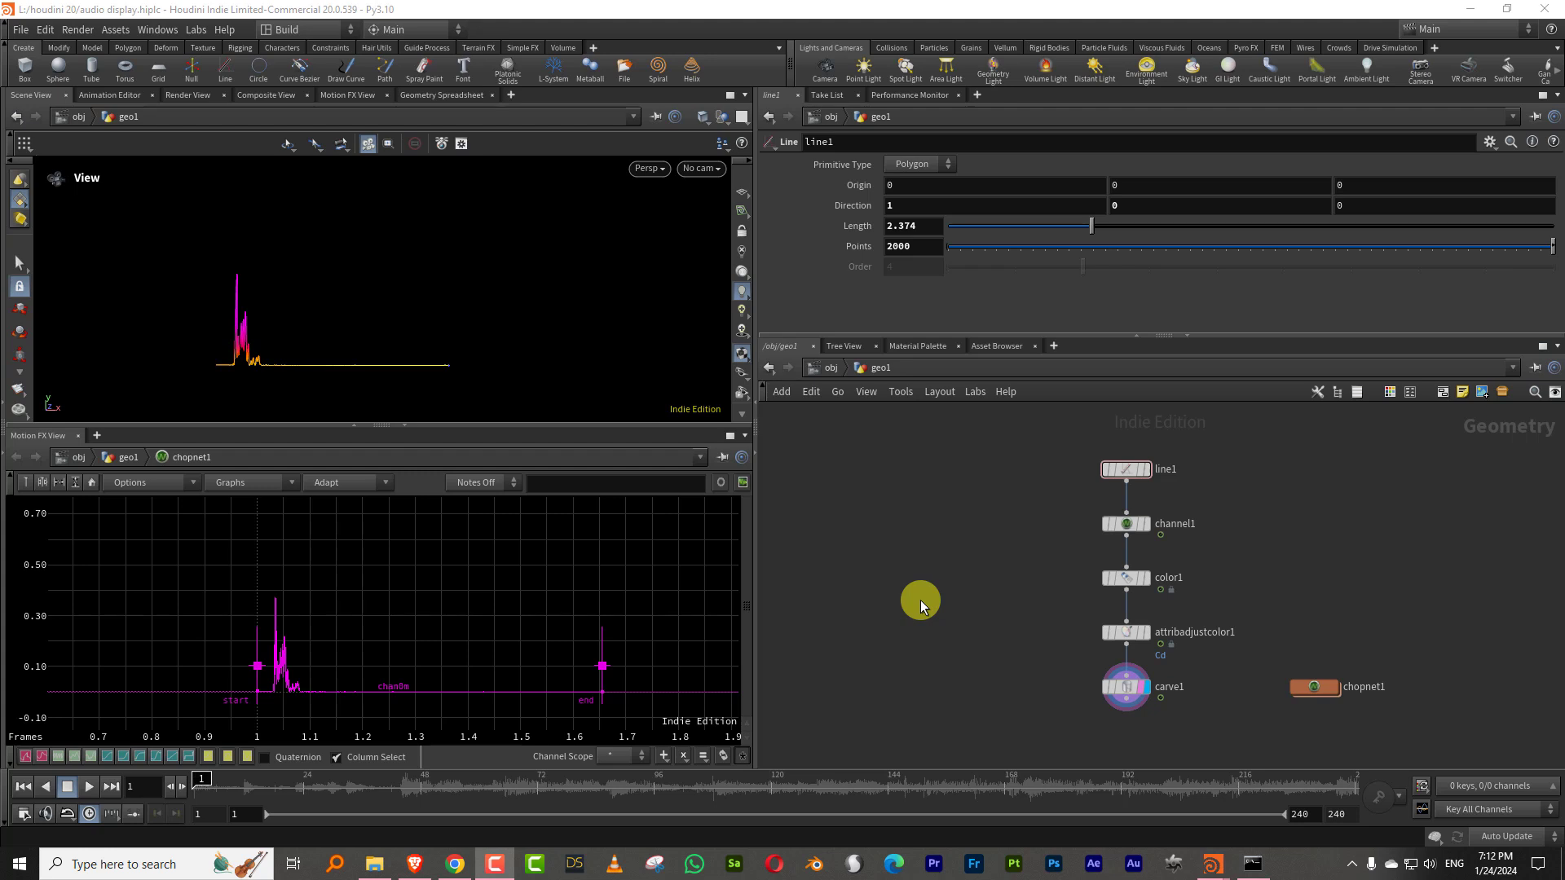
# - Play the finished audio display animation to preview the spectrum line, and return to the first frame
pyautogui.click(89, 788)
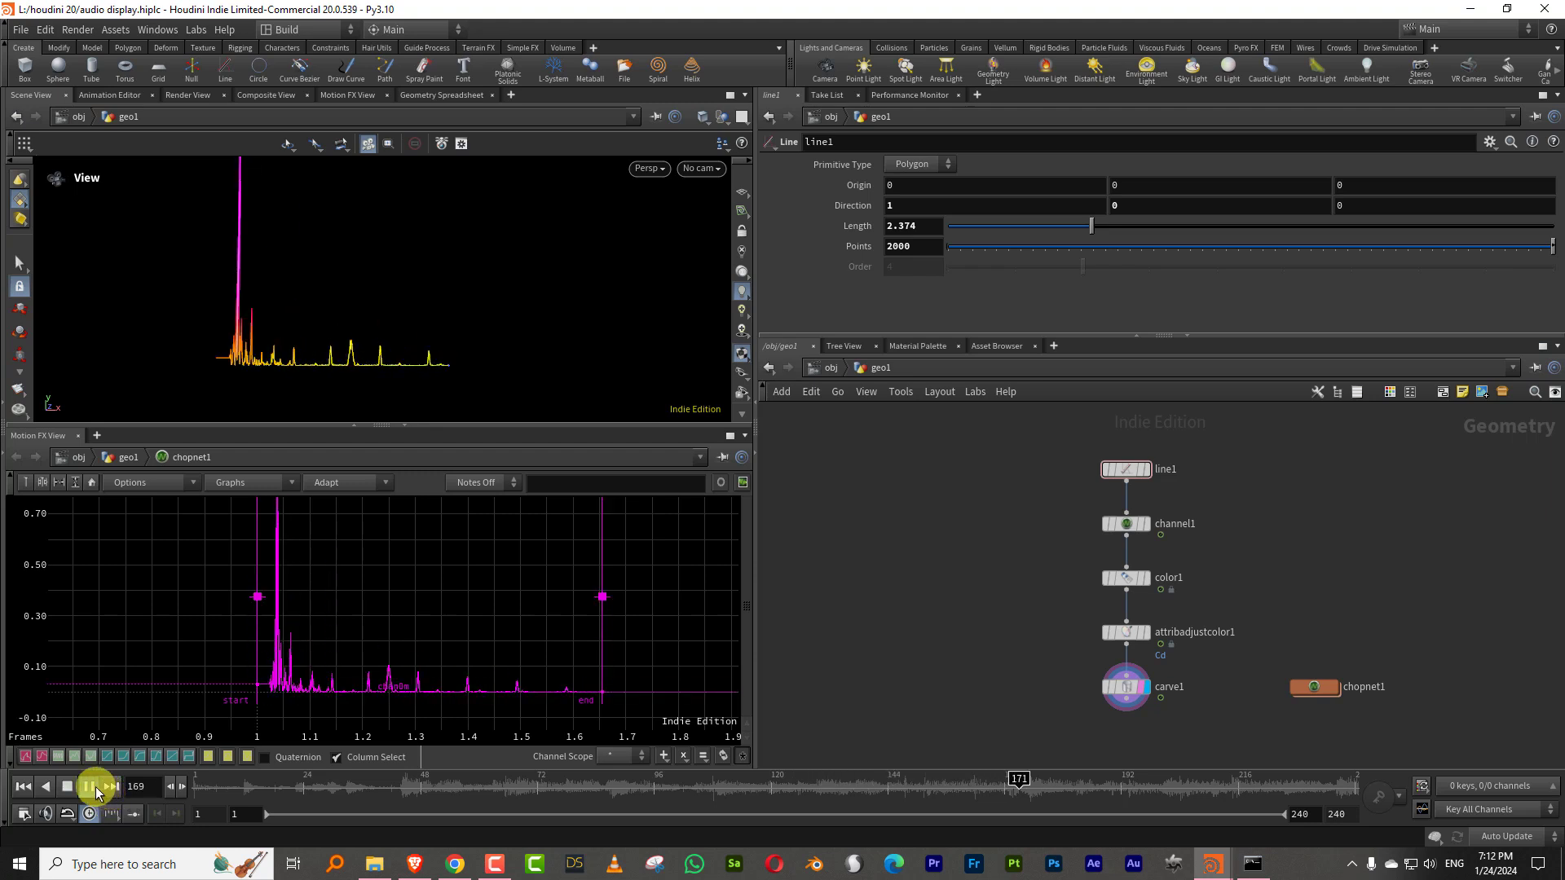
pyautogui.click(71, 787)
pyautogui.click(25, 787)
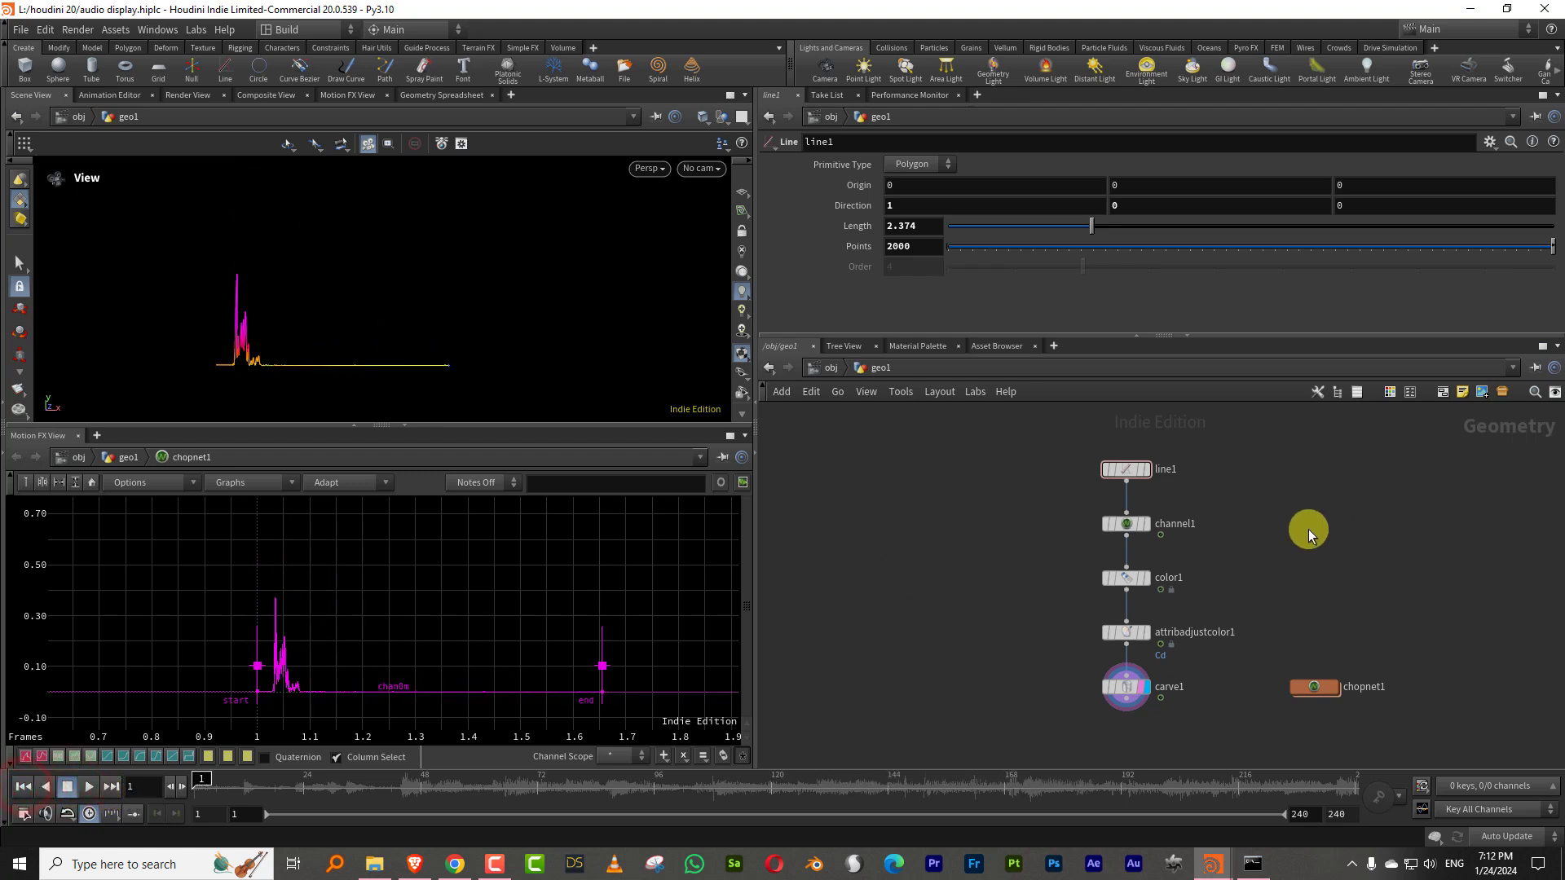
# - Copy the line1 node from the audio display scene into the geometry network of the empty untitled scene
pyautogui.moveTo(1182, 443); pyautogui.dragTo(1083, 481)
pyautogui.hotkey('ctrl', 'c')
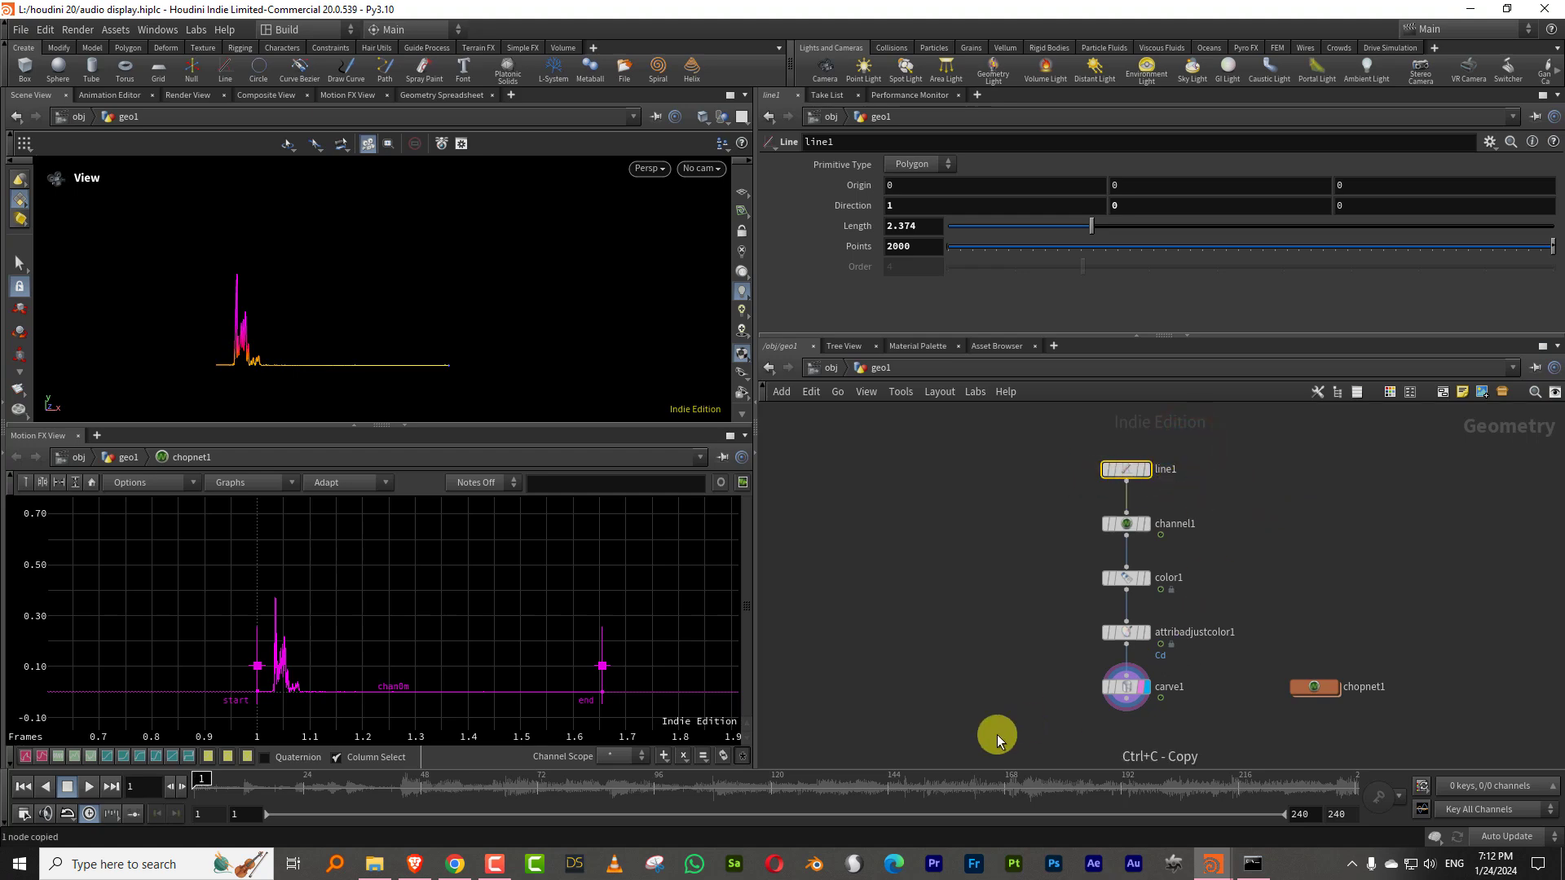
pyautogui.click(1213, 864)
pyautogui.click(1347, 796)
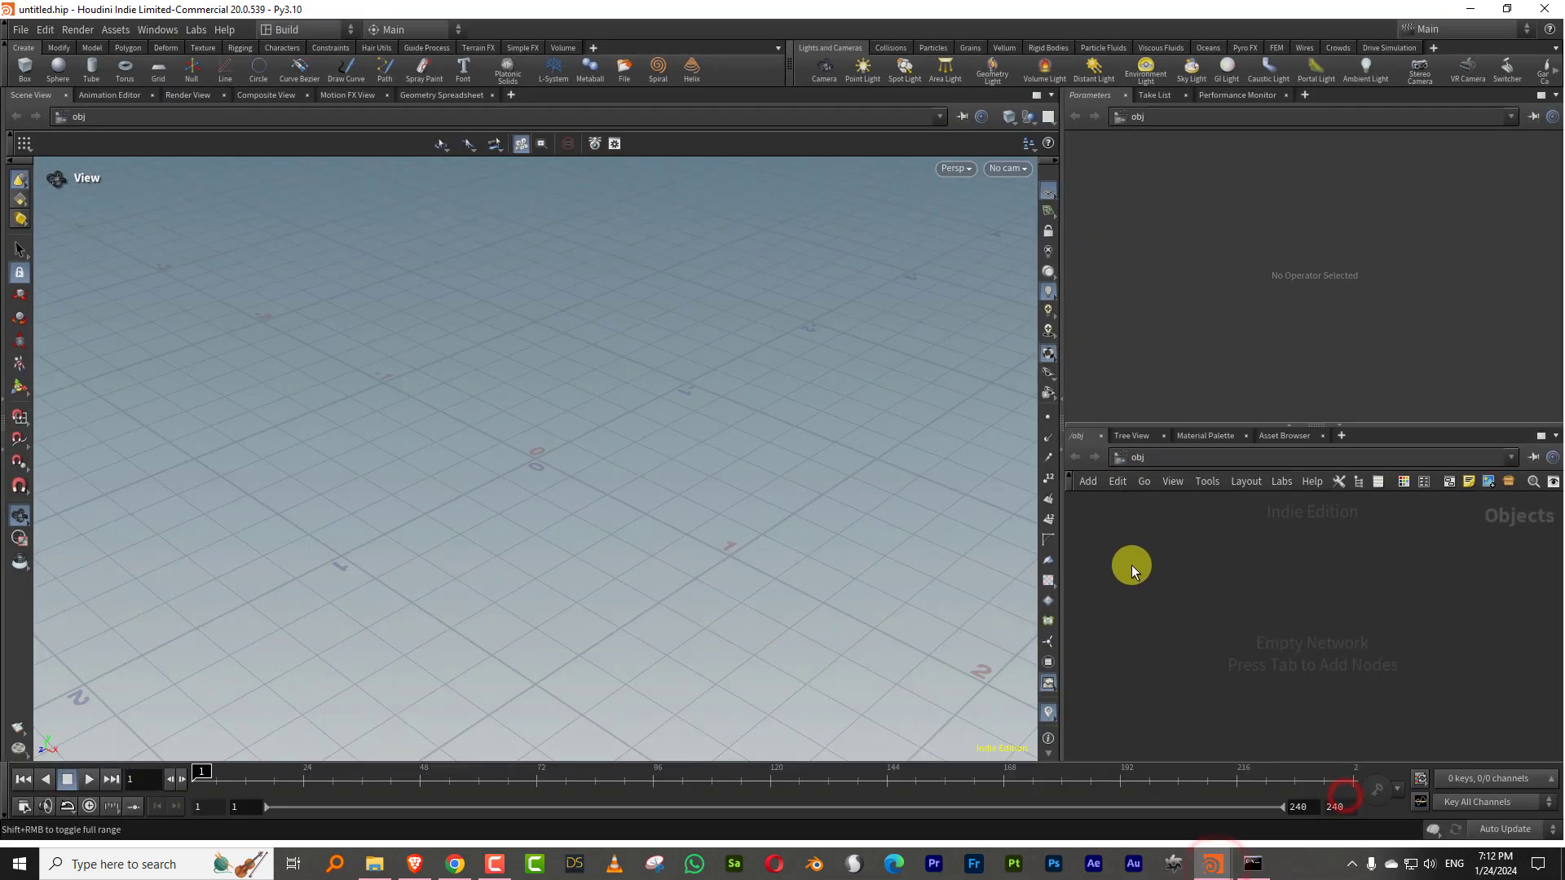
pyautogui.hotkey('ctrl', 'v')
# - Add a CHOP Network node beside line1 and rename it audio
pyautogui.press('Tab')
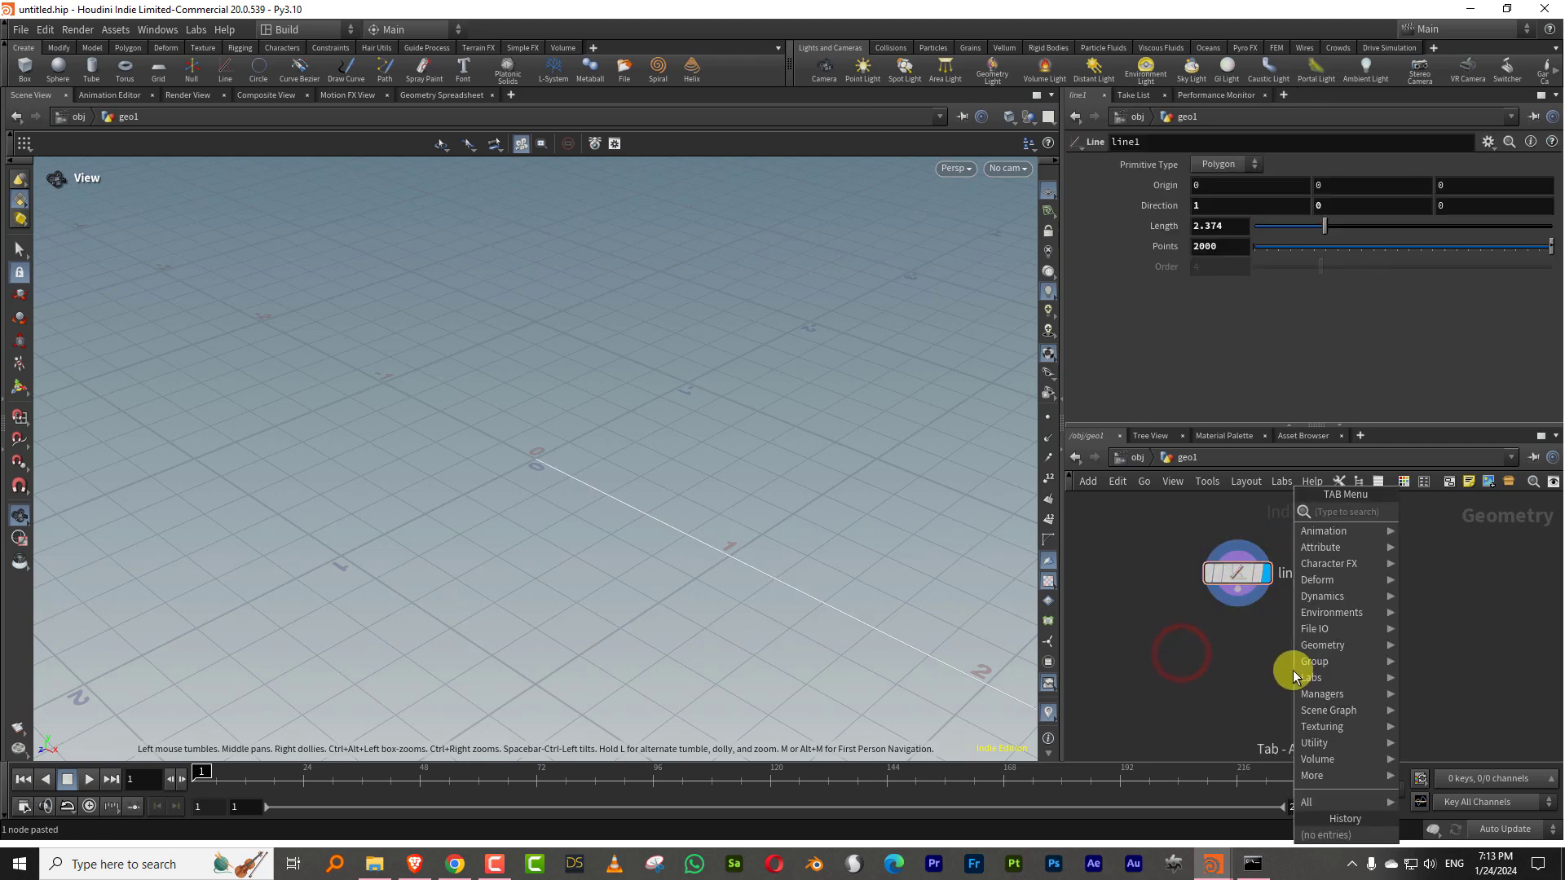
pyautogui.write('chop')
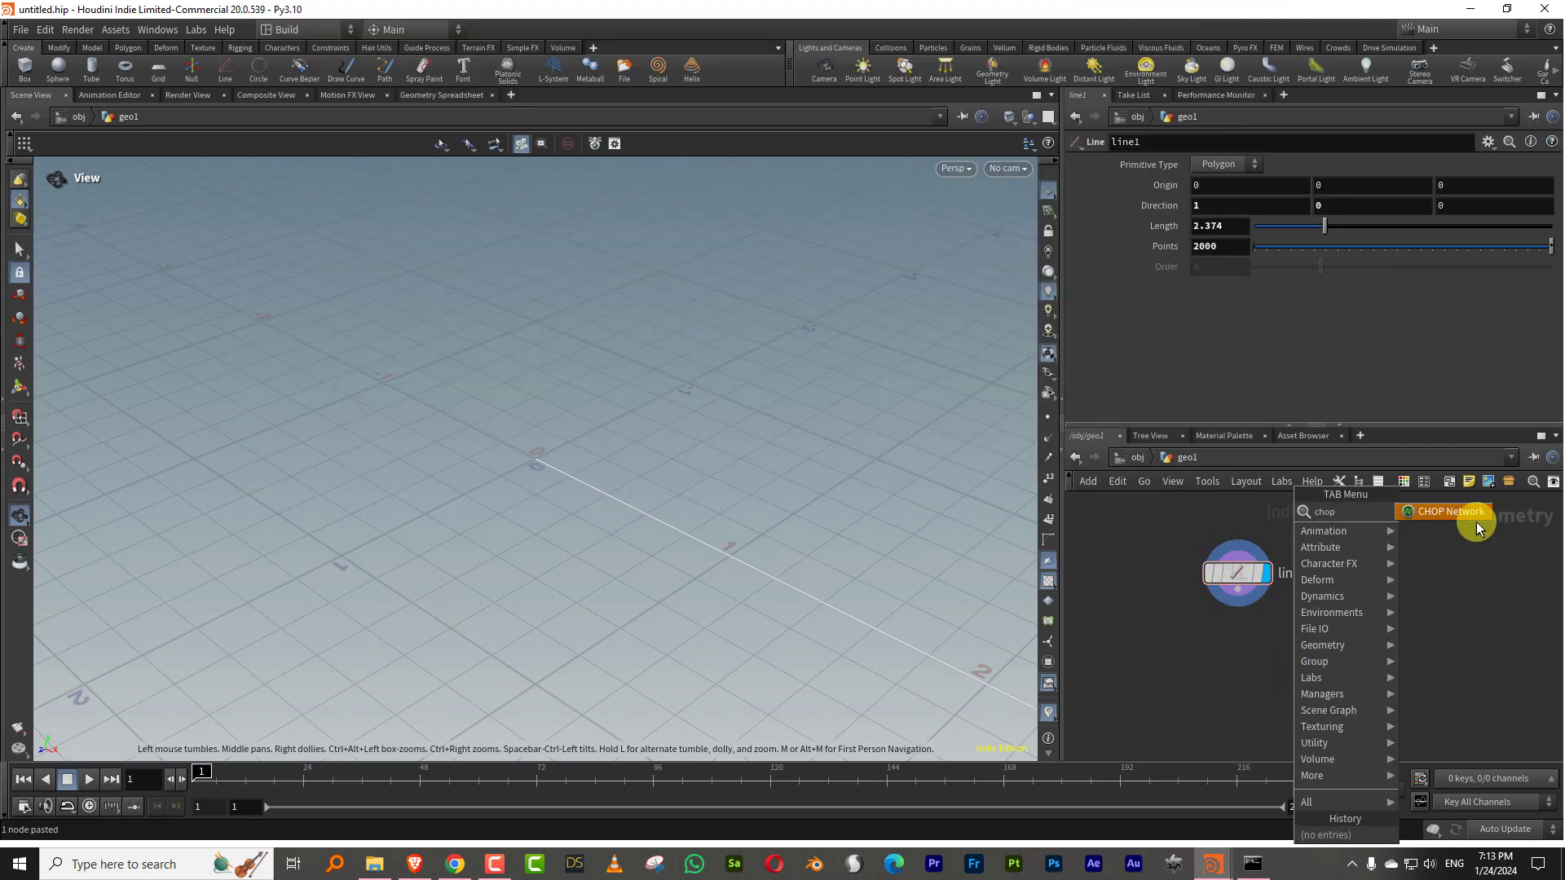
pyautogui.click(1459, 512)
pyautogui.click(1406, 626)
pyautogui.doubleClick(1511, 627)
pyautogui.click(1386, 626)
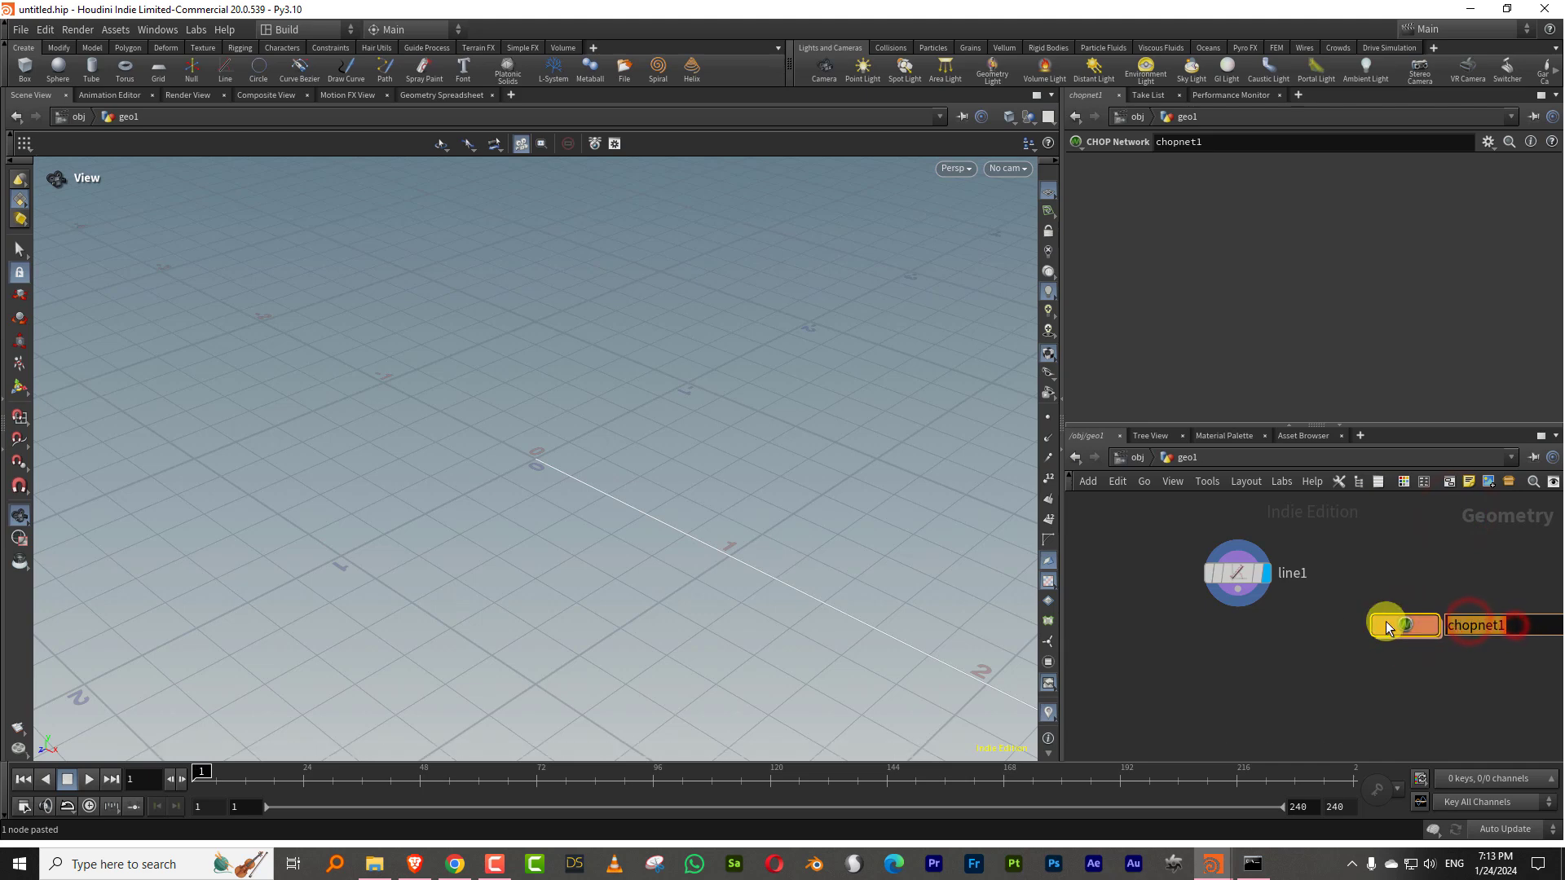
pyautogui.write('audio')
pyautogui.press('Return')
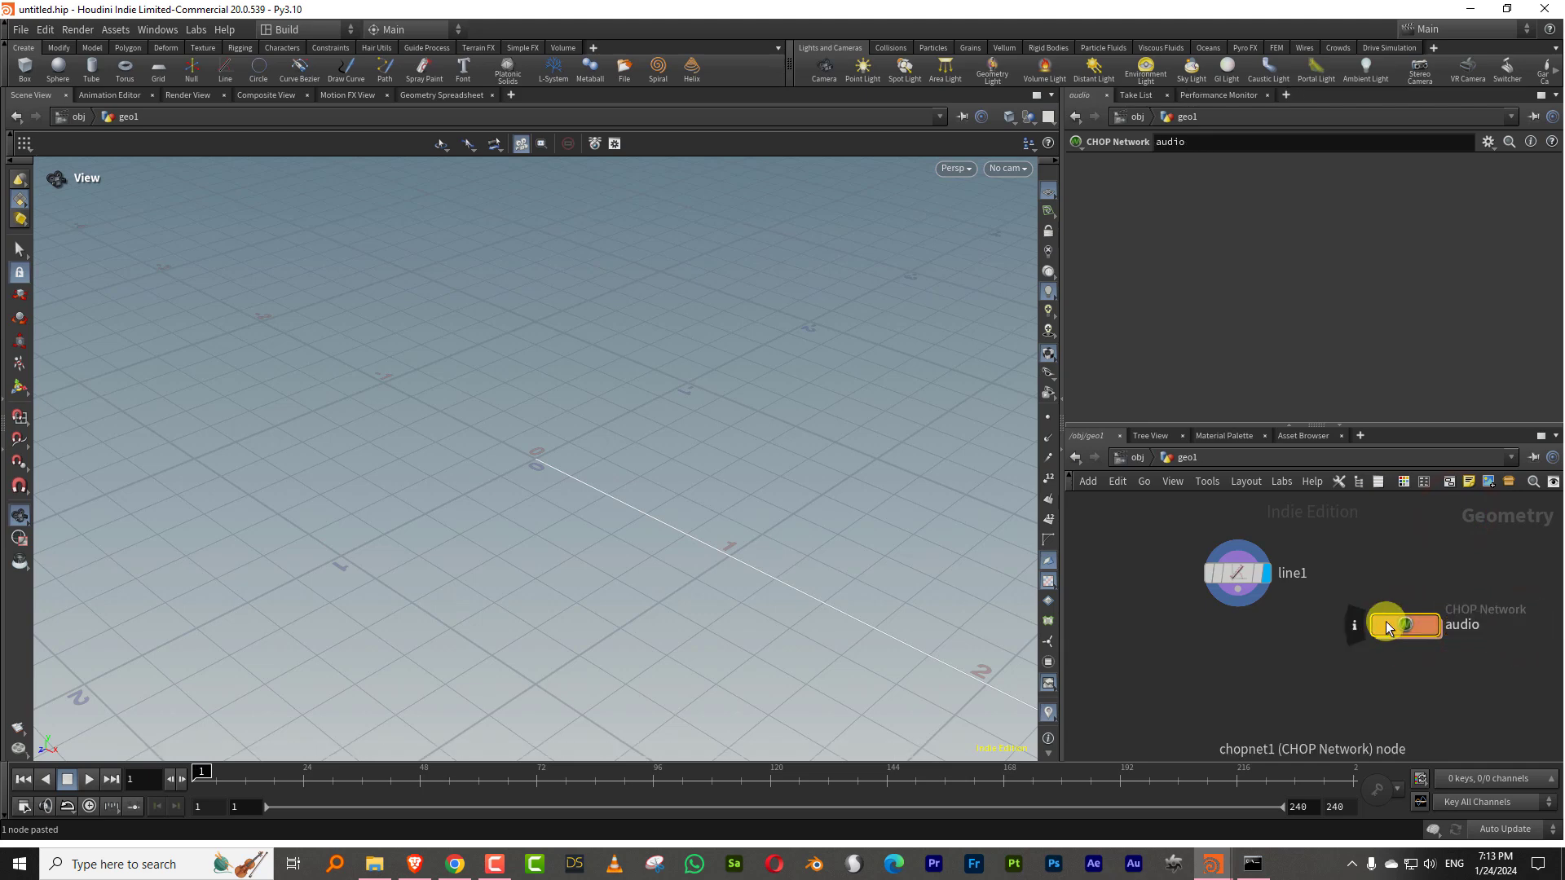
# - Enlarge the network editor in height and width, and orbit the scene view to face the line
pyautogui.moveTo(1184, 423); pyautogui.dragTo(1180, 273)
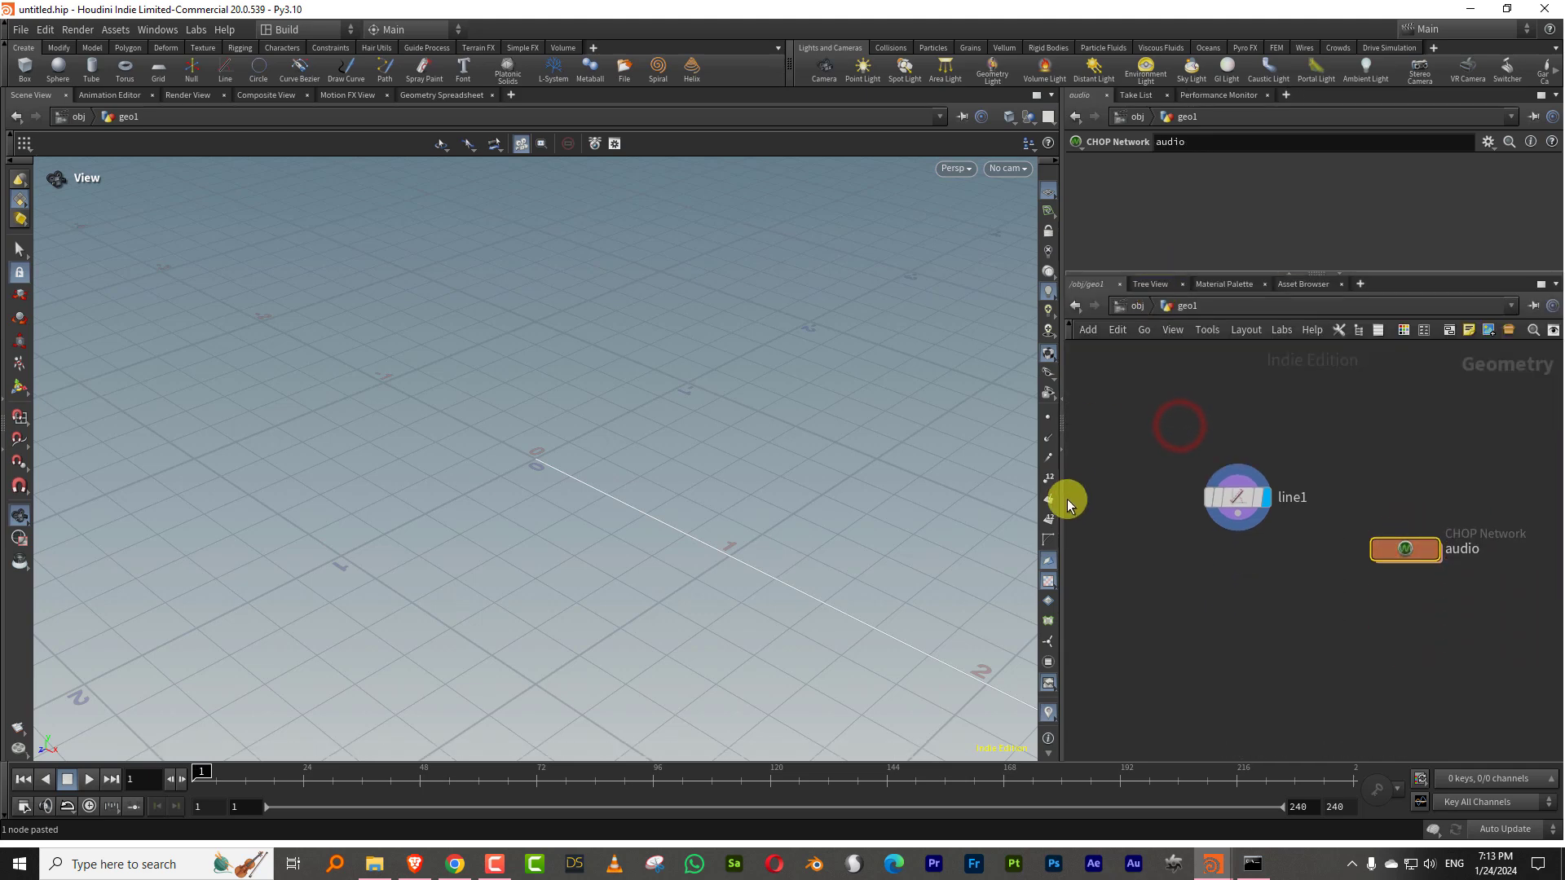
pyautogui.moveTo(1059, 489); pyautogui.dragTo(860, 483)
pyautogui.moveTo(619, 511); pyautogui.dragTo(380, 427)
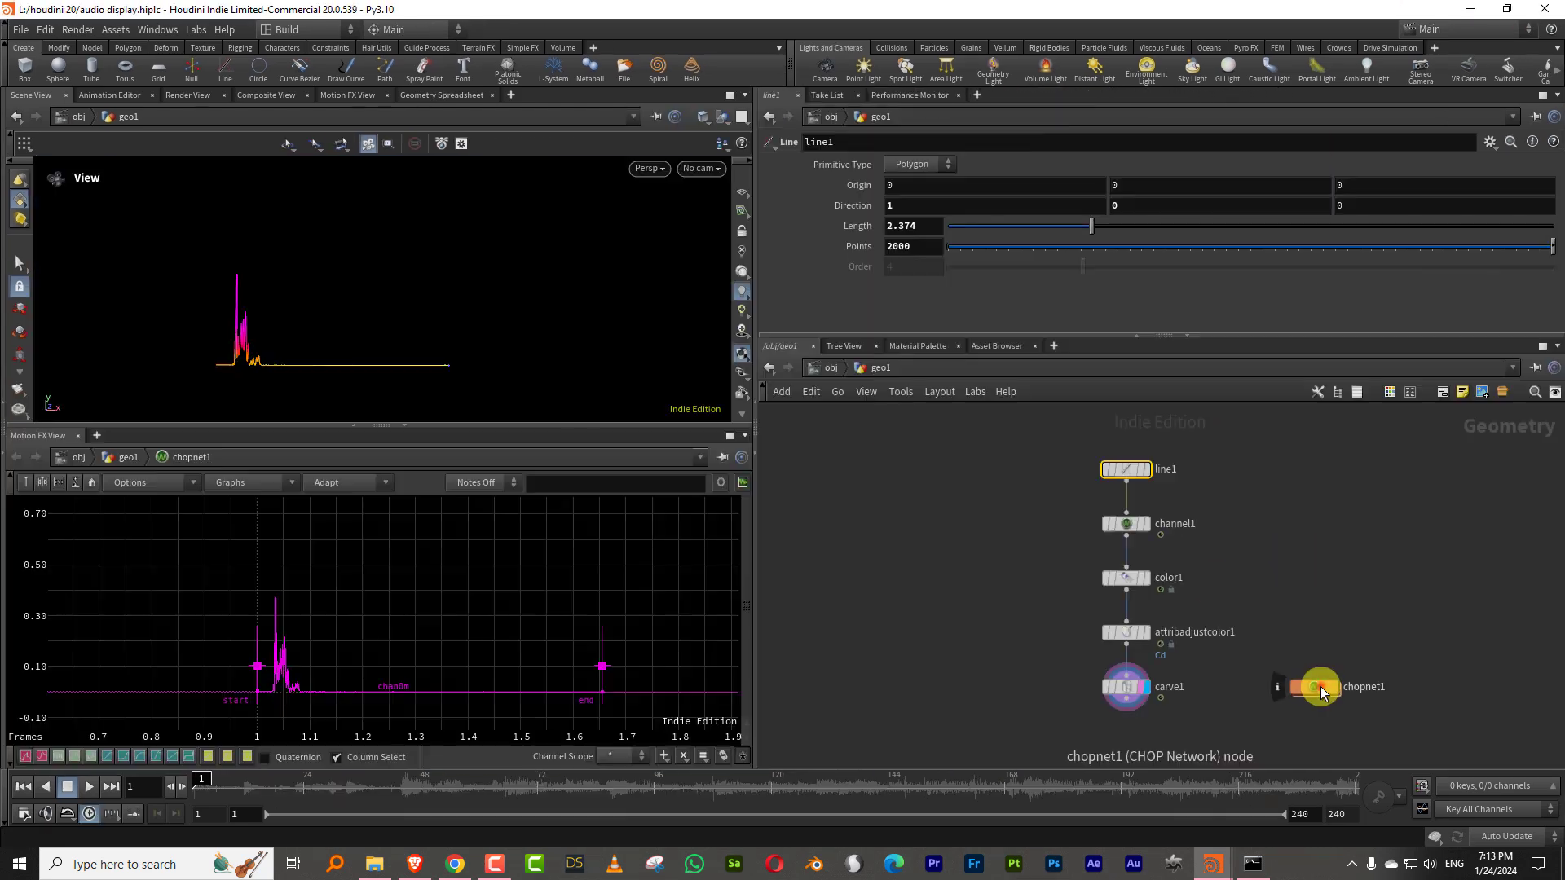
# - Copy the After Hours.mp3 File node from chopnet1 in the audio display scene into the untitled scene's audio network
pyautogui.doubleClick(1319, 689)
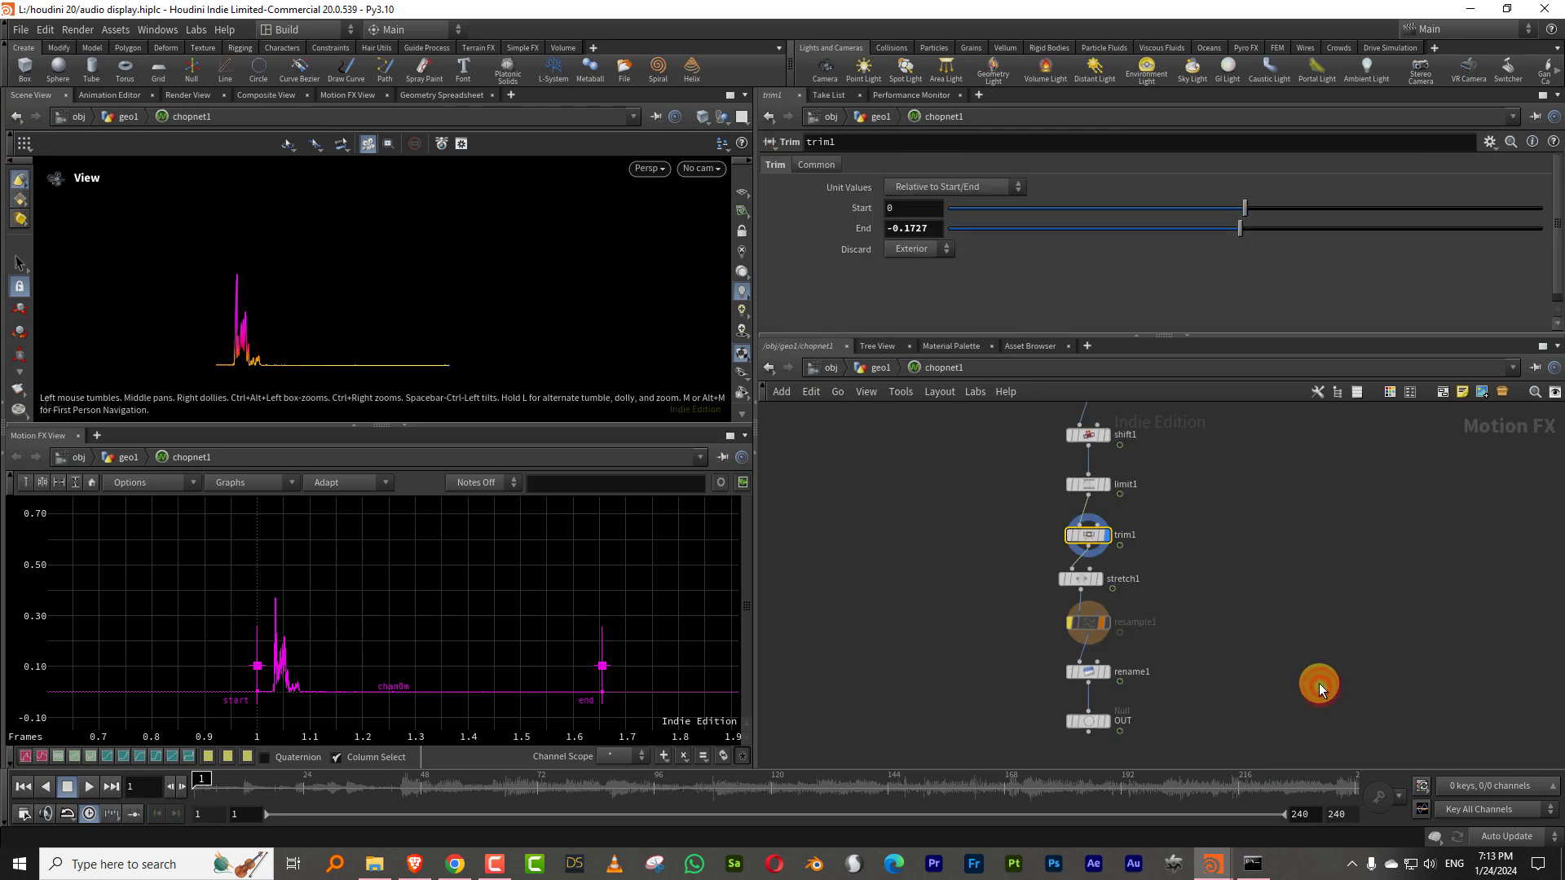
pyautogui.moveTo(1174, 512); pyautogui.dragTo(1161, 587, button='middle')
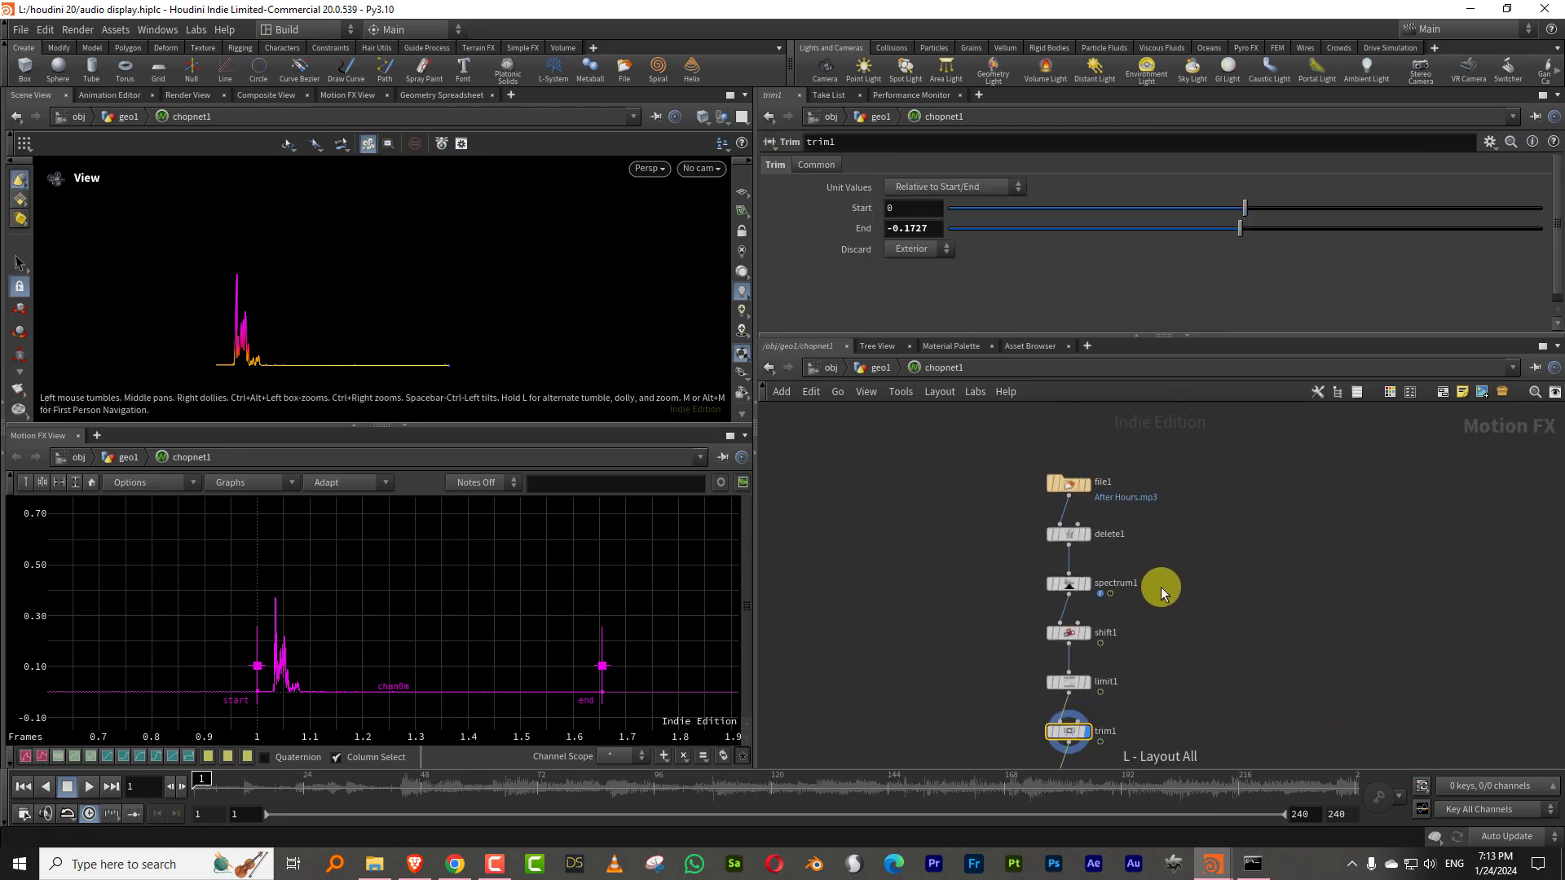
pyautogui.click(1084, 484)
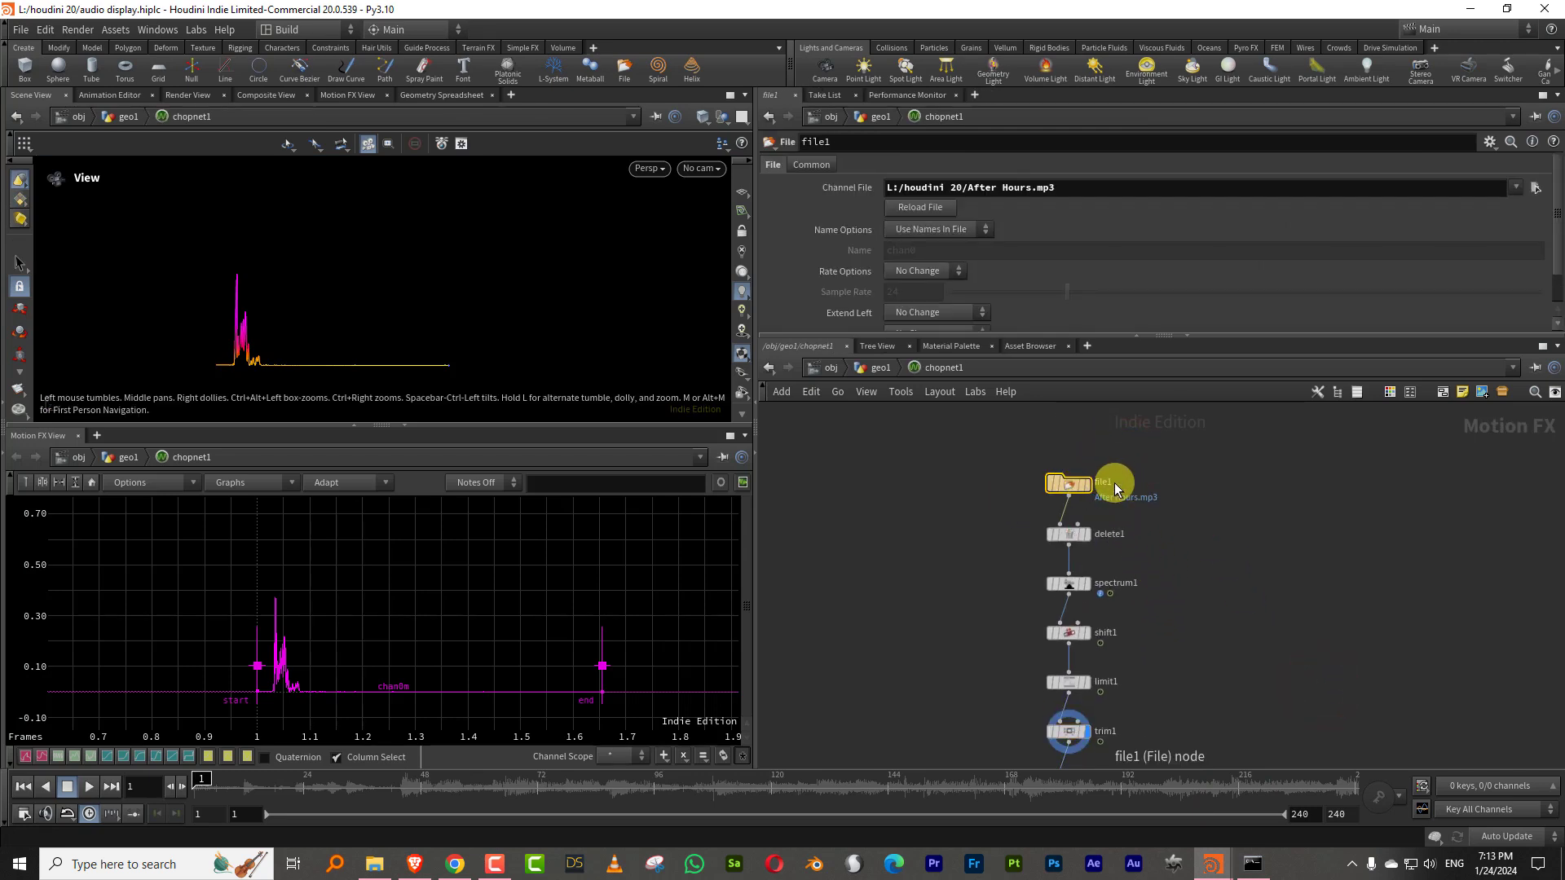
pyautogui.hotkey('ctrl', 'c')
pyautogui.moveTo(1213, 863)
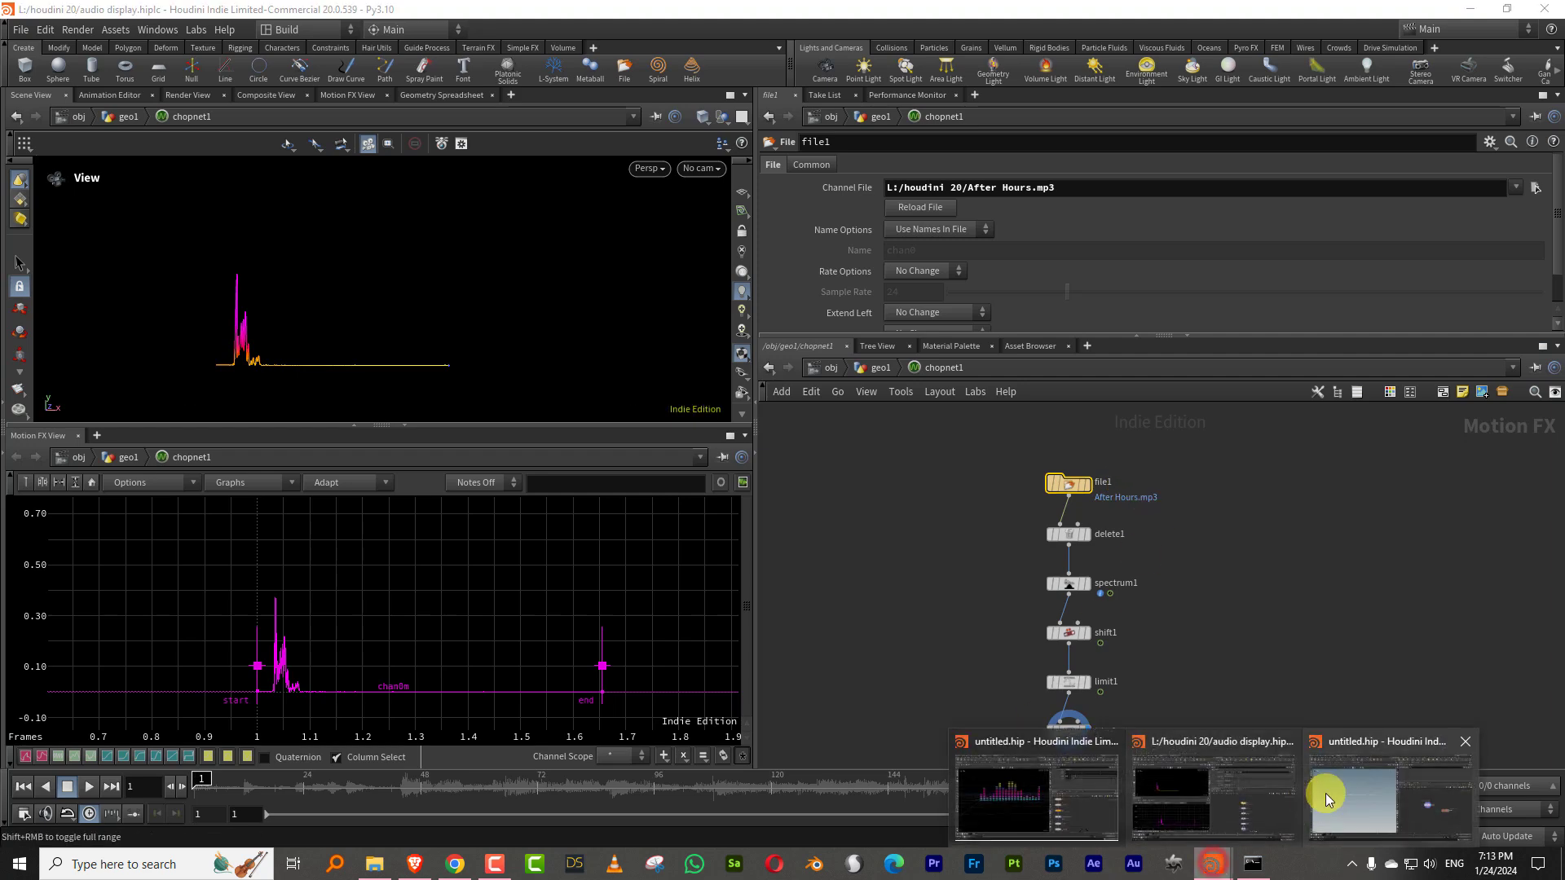
pyautogui.click(1338, 800)
pyautogui.doubleClick(1305, 556)
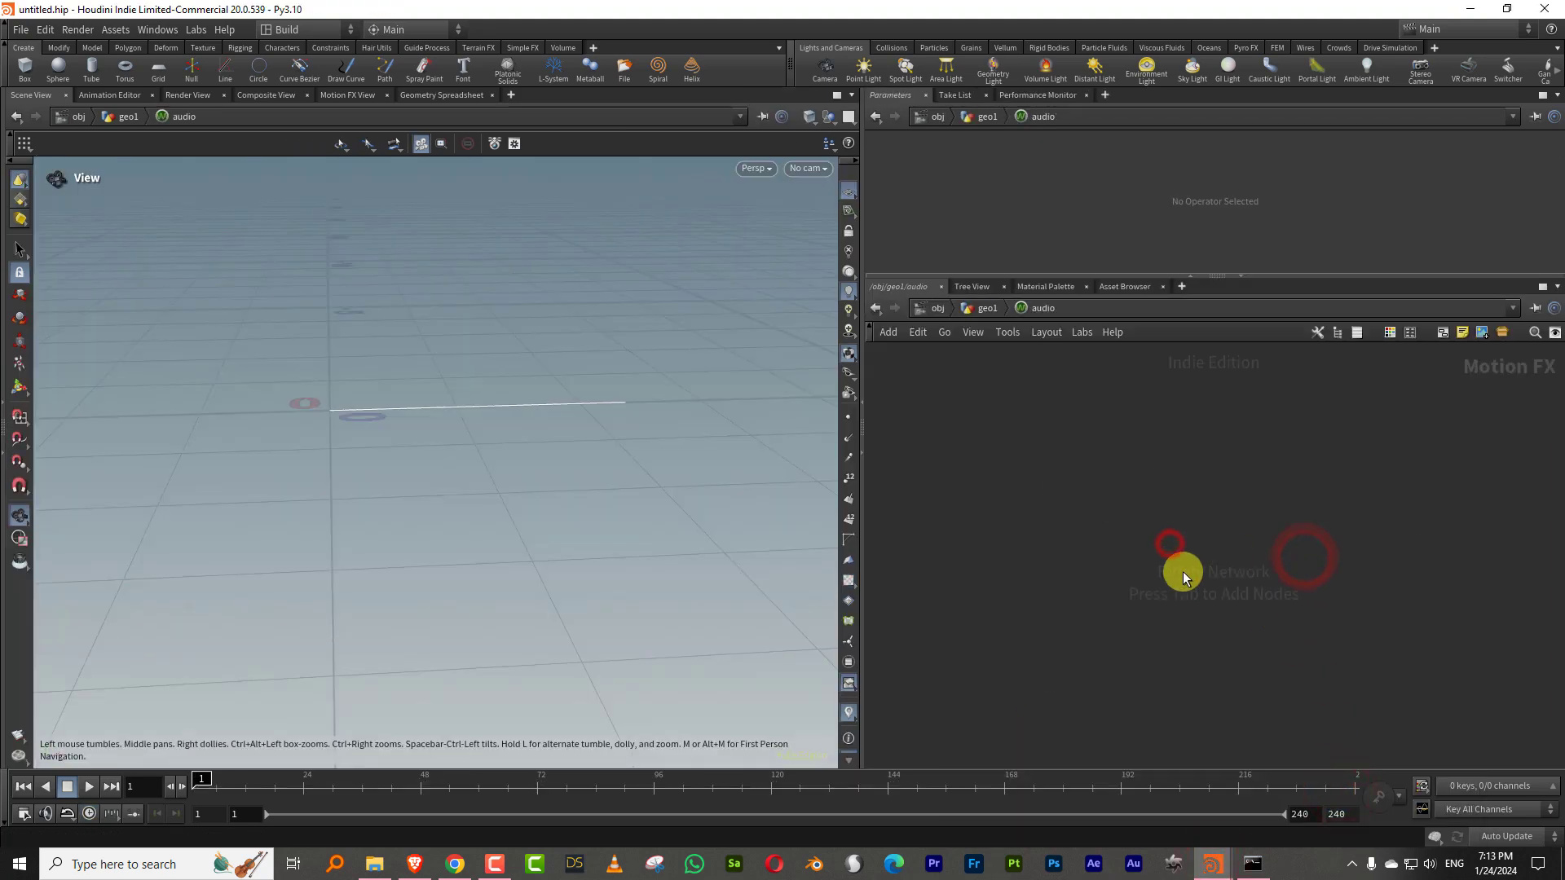
pyautogui.hotkey('ctrl', 'v')
pyautogui.click(1298, 494)
pyautogui.click(1216, 565)
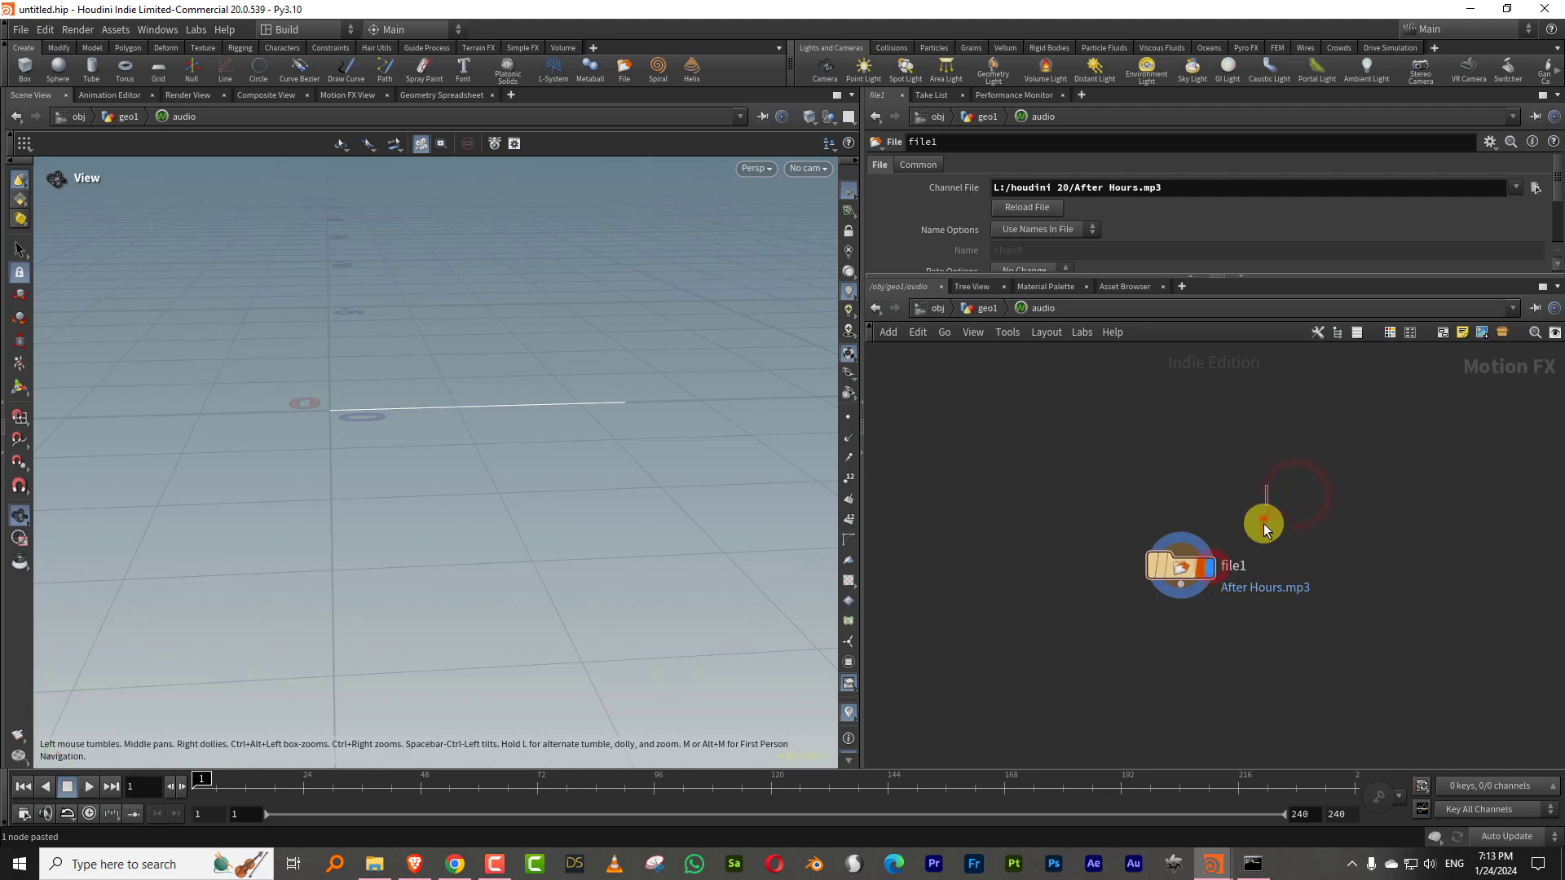
# - Split the scene view pane top/bottom and change the lower pane to a Motion FX View
pyautogui.click(852, 96)
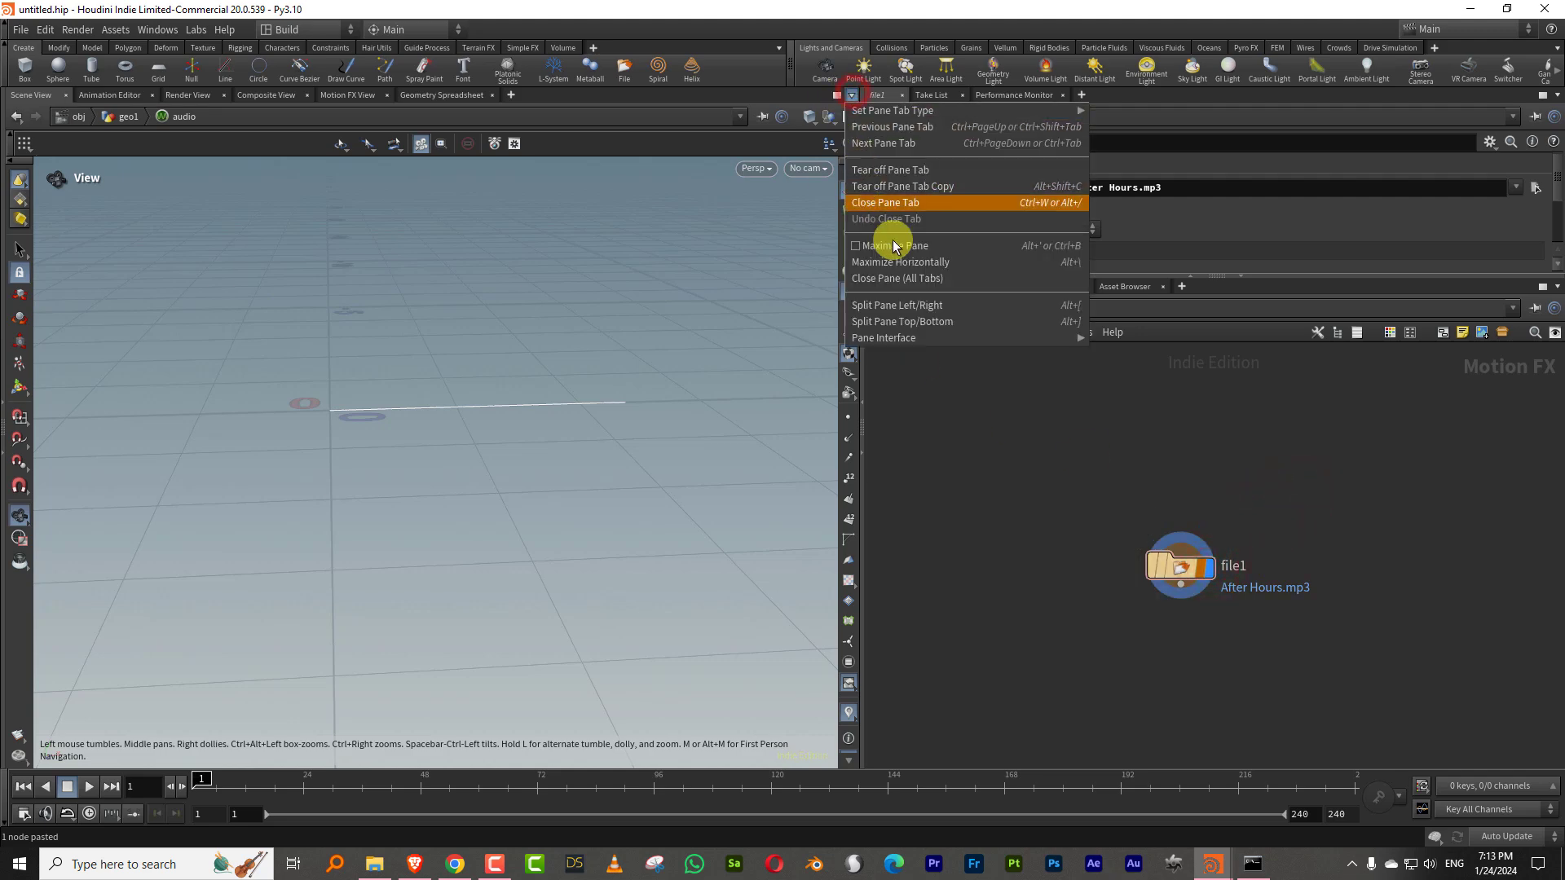
pyautogui.click(965, 322)
pyautogui.click(35, 436)
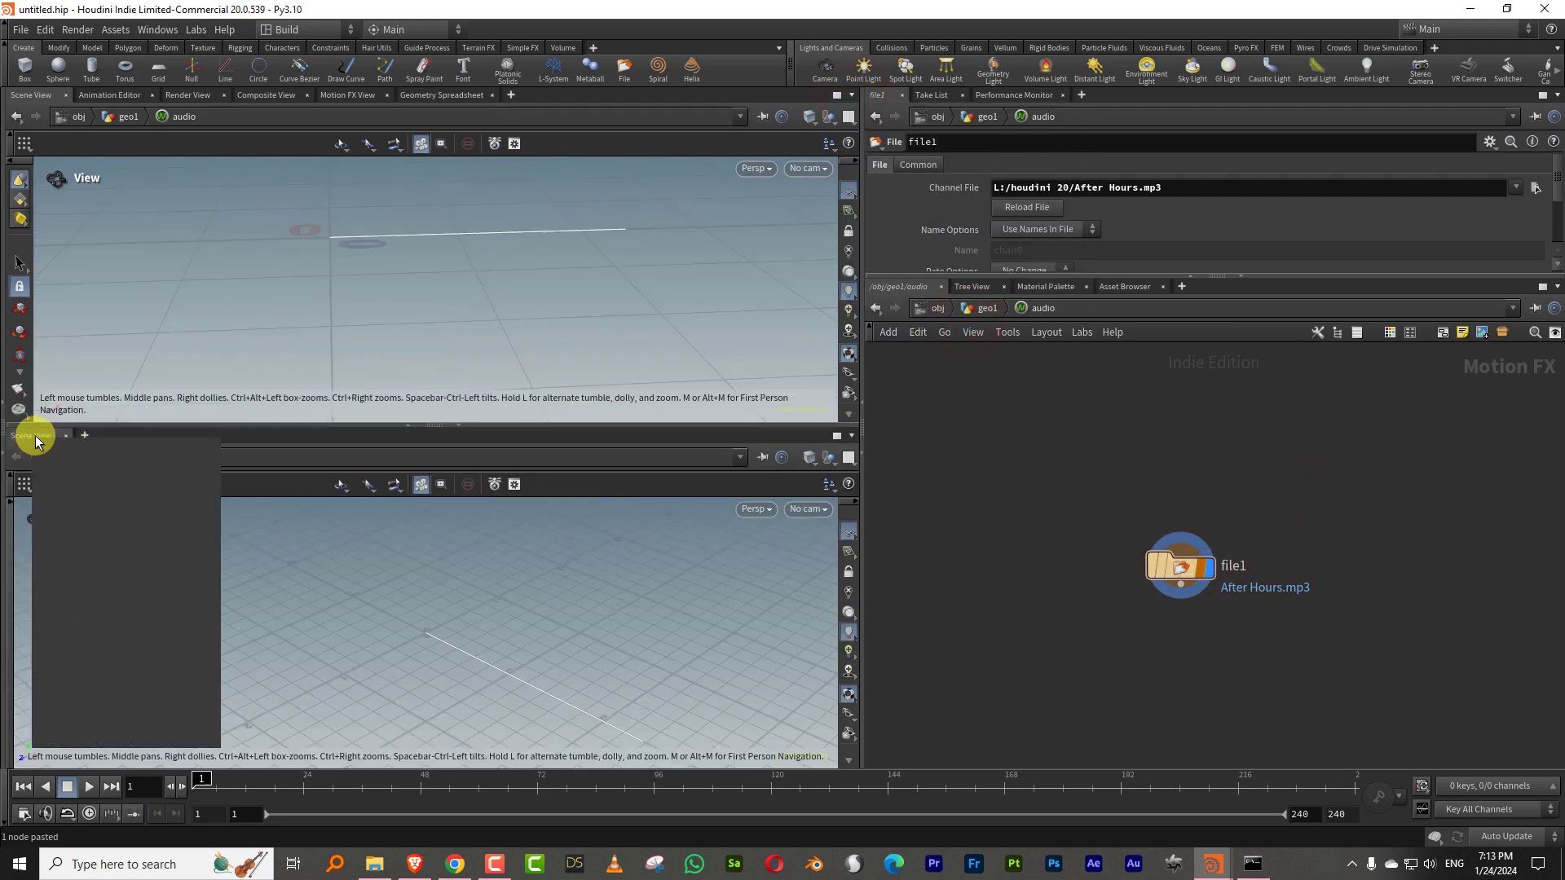
pyautogui.moveTo(215, 628)
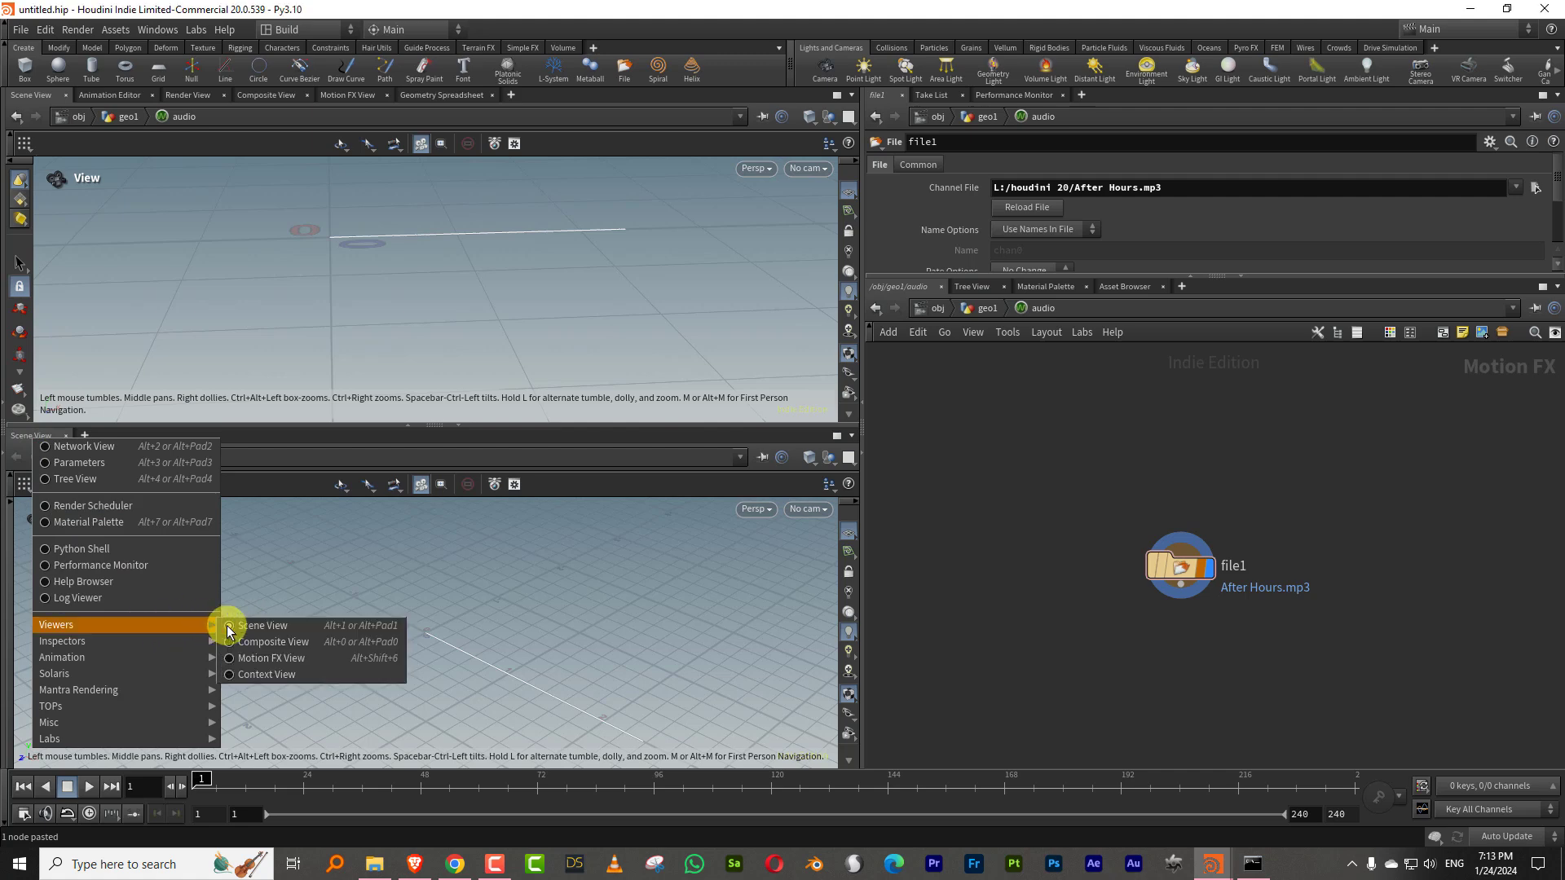
pyautogui.click(271, 652)
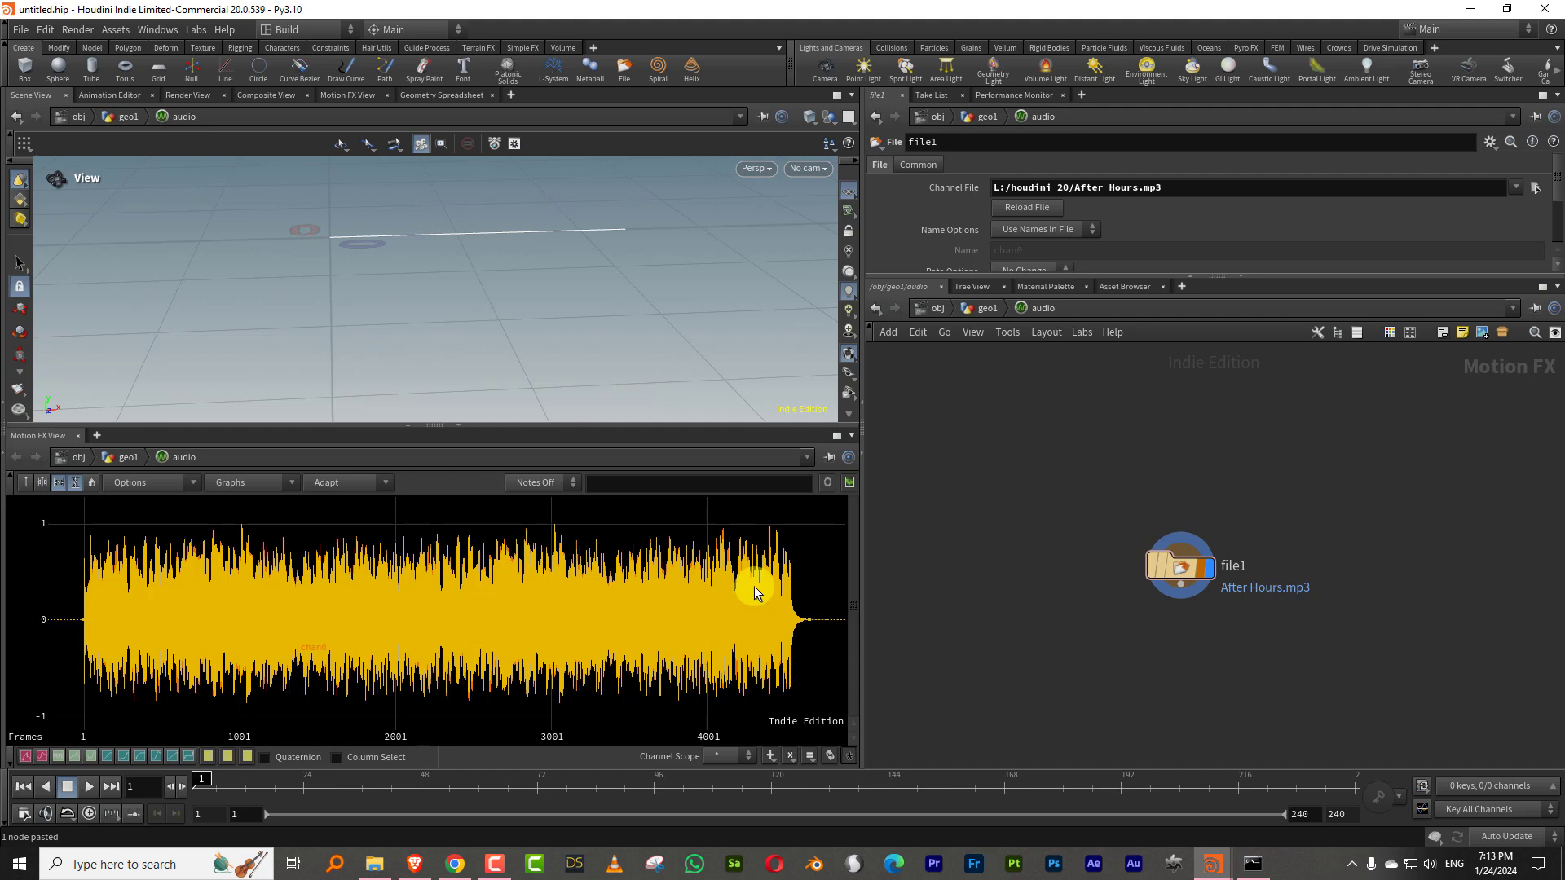
# - Move the file1 node up, test timeline playback, return to the first frame and enable real-time playback
pyautogui.moveTo(1181, 548); pyautogui.dragTo(1154, 450)
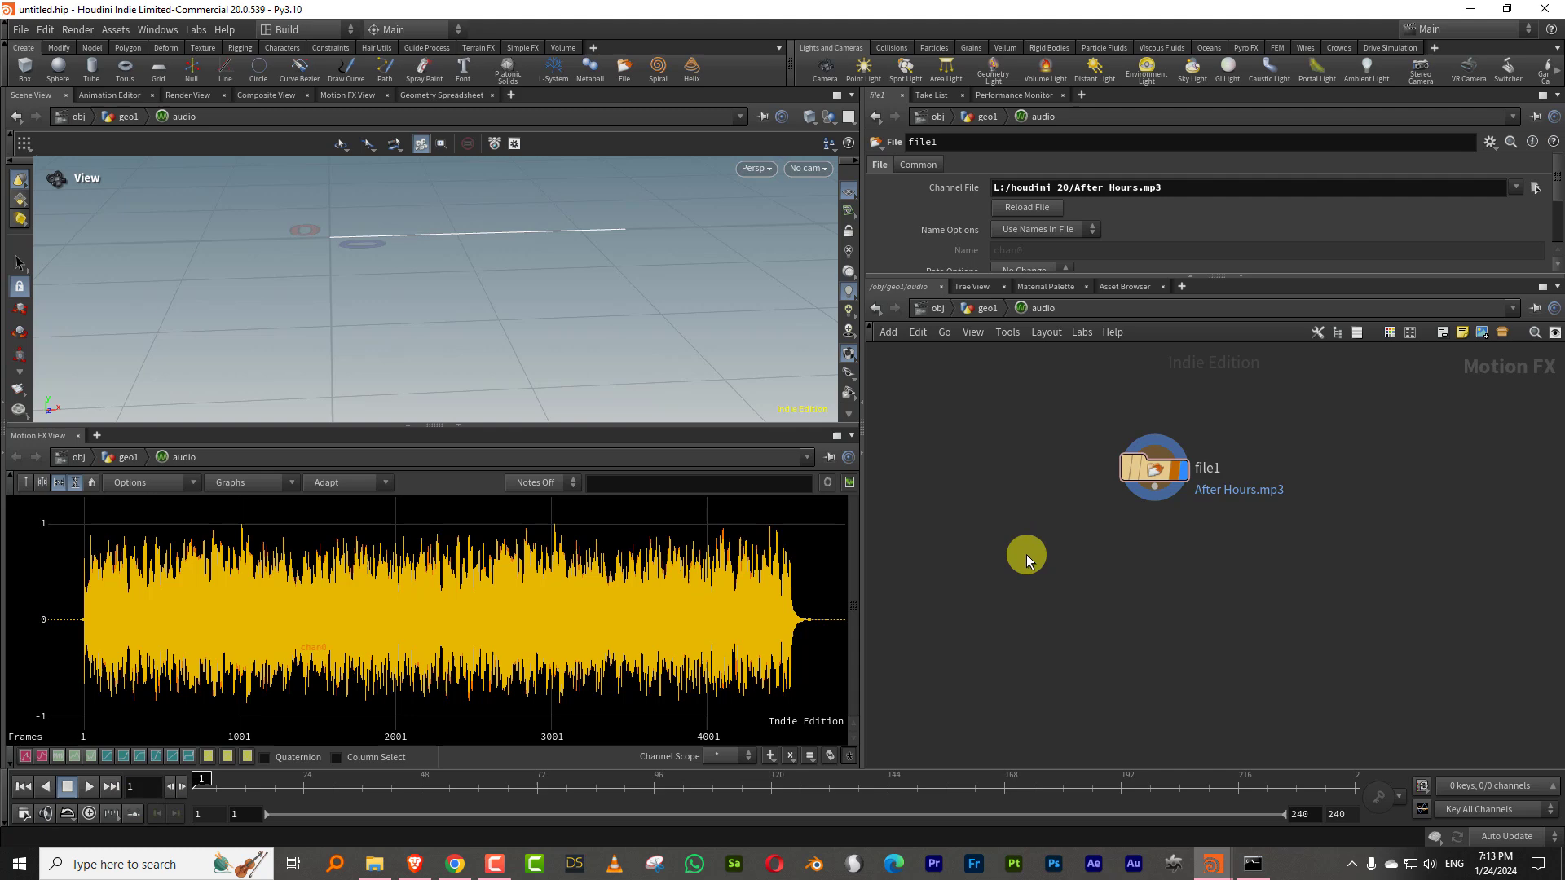
pyautogui.click(90, 786)
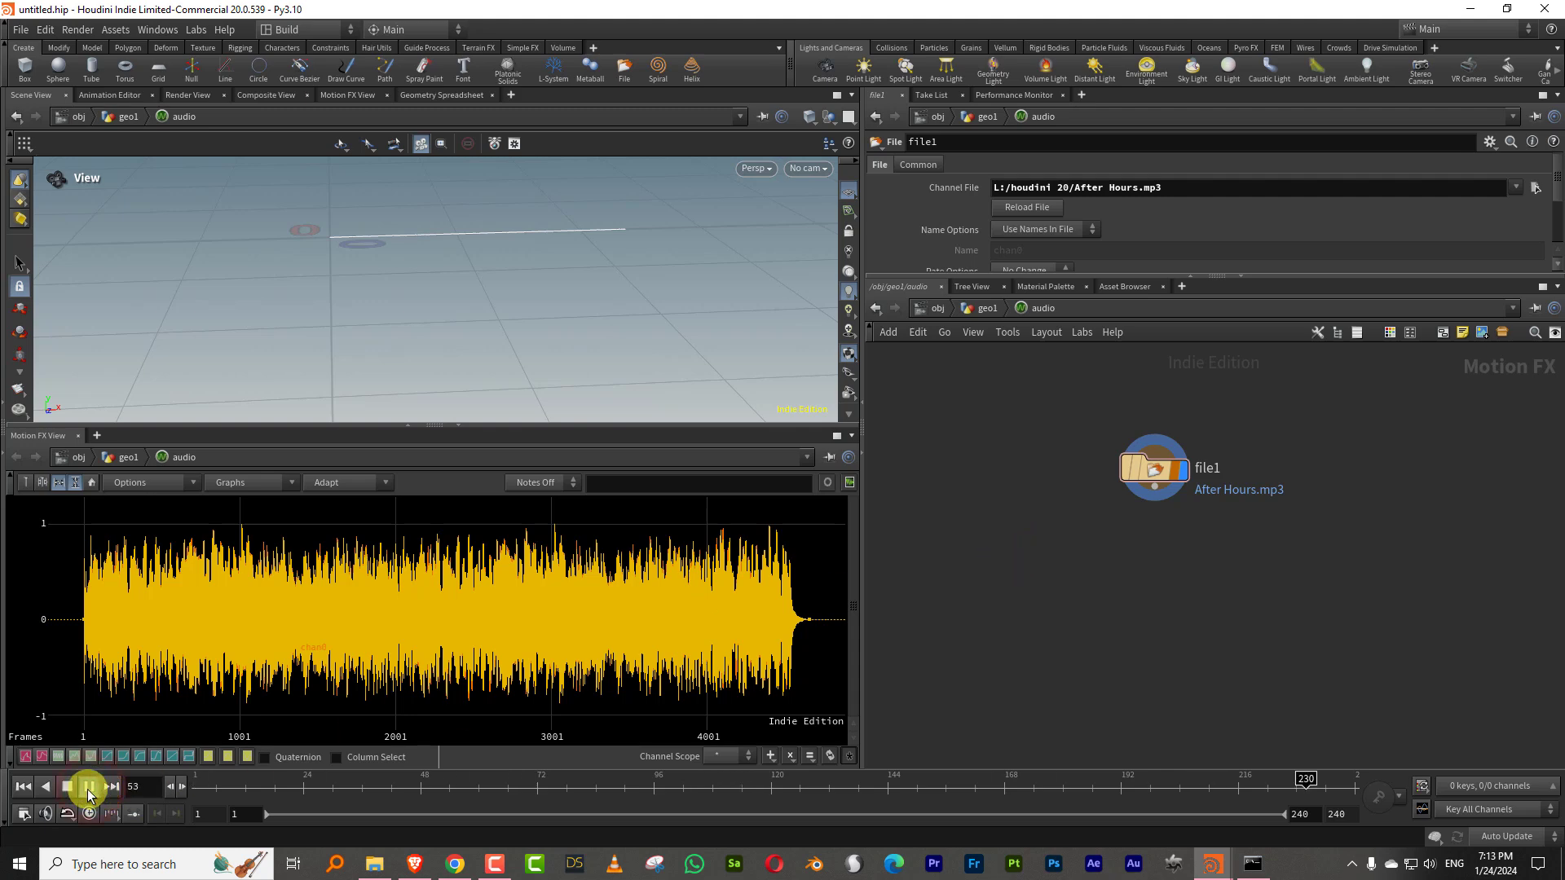
pyautogui.click(22, 786)
pyautogui.click(90, 814)
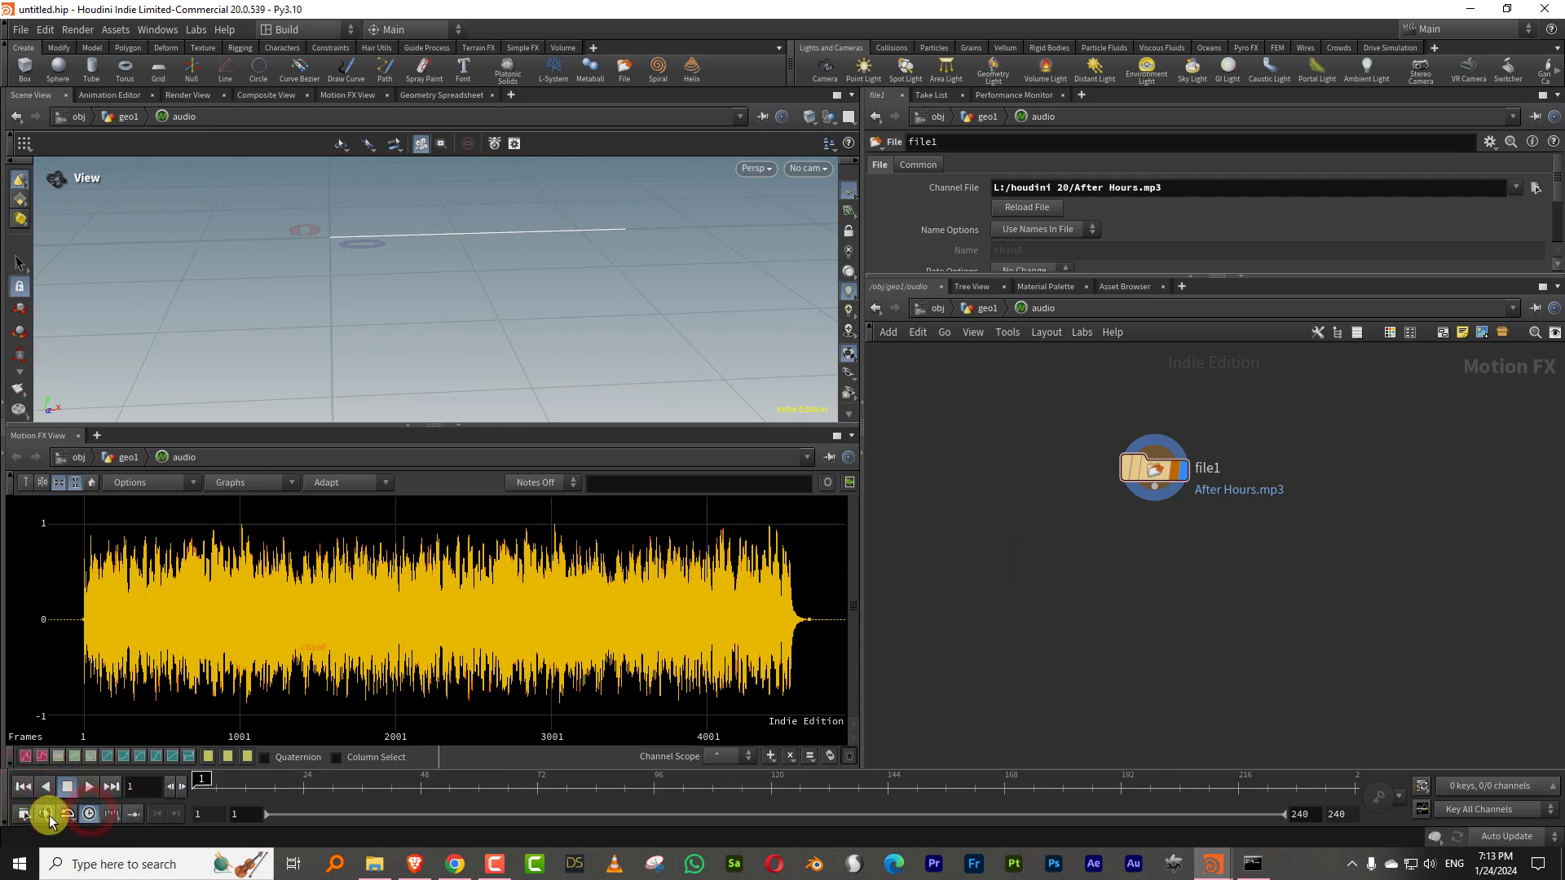
pyautogui.click(1122, 589)
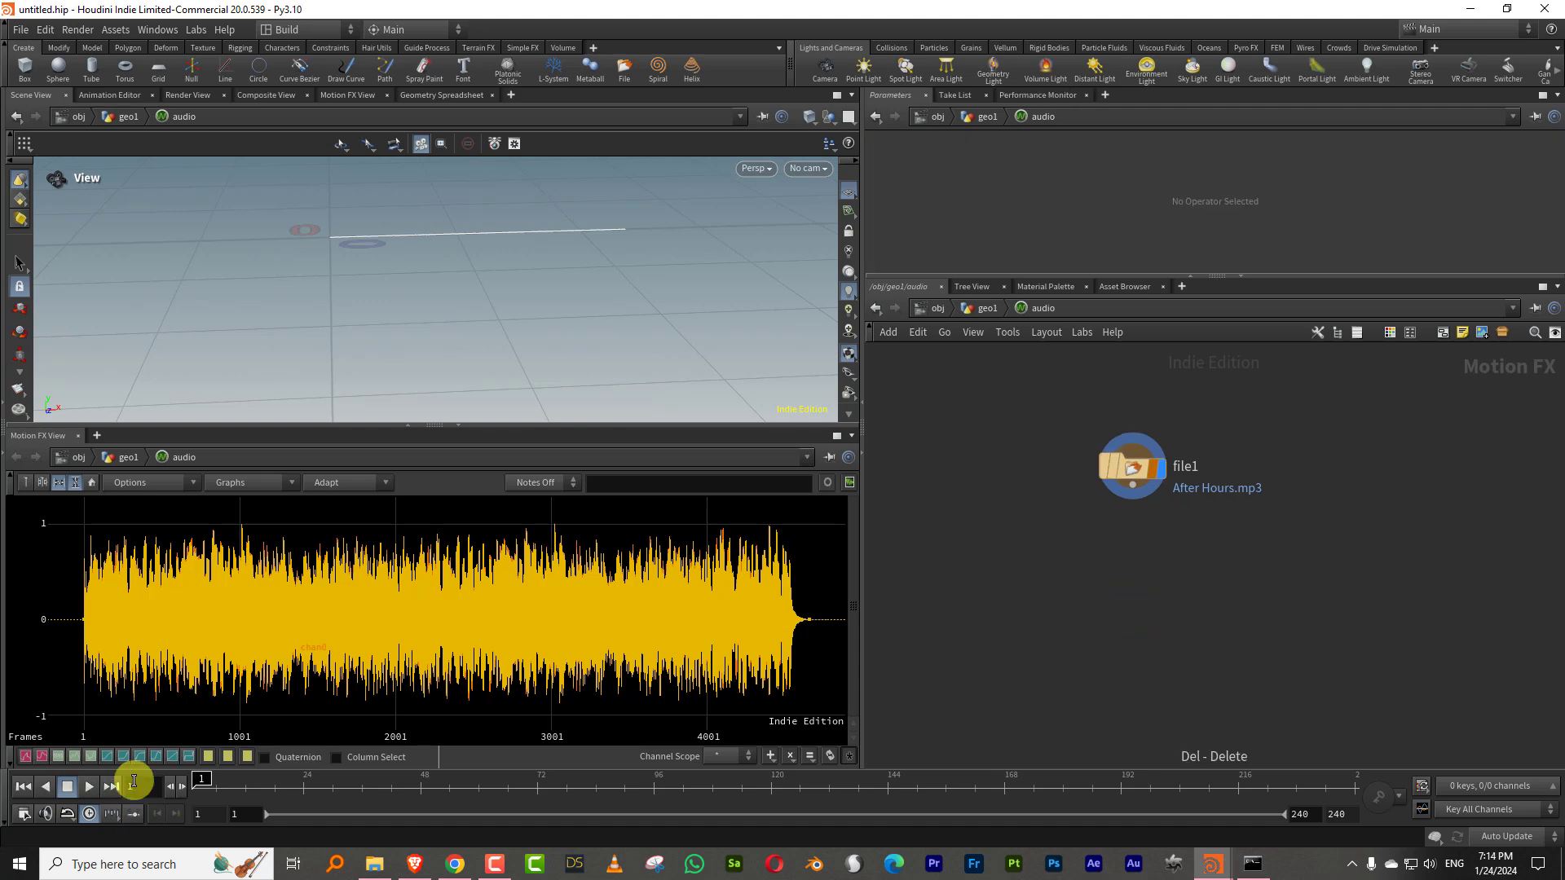
# - Set the Audio Panel to Scrub mode with /obj/geo1/audio/file1 as its CHOP source
pyautogui.click(46, 815)
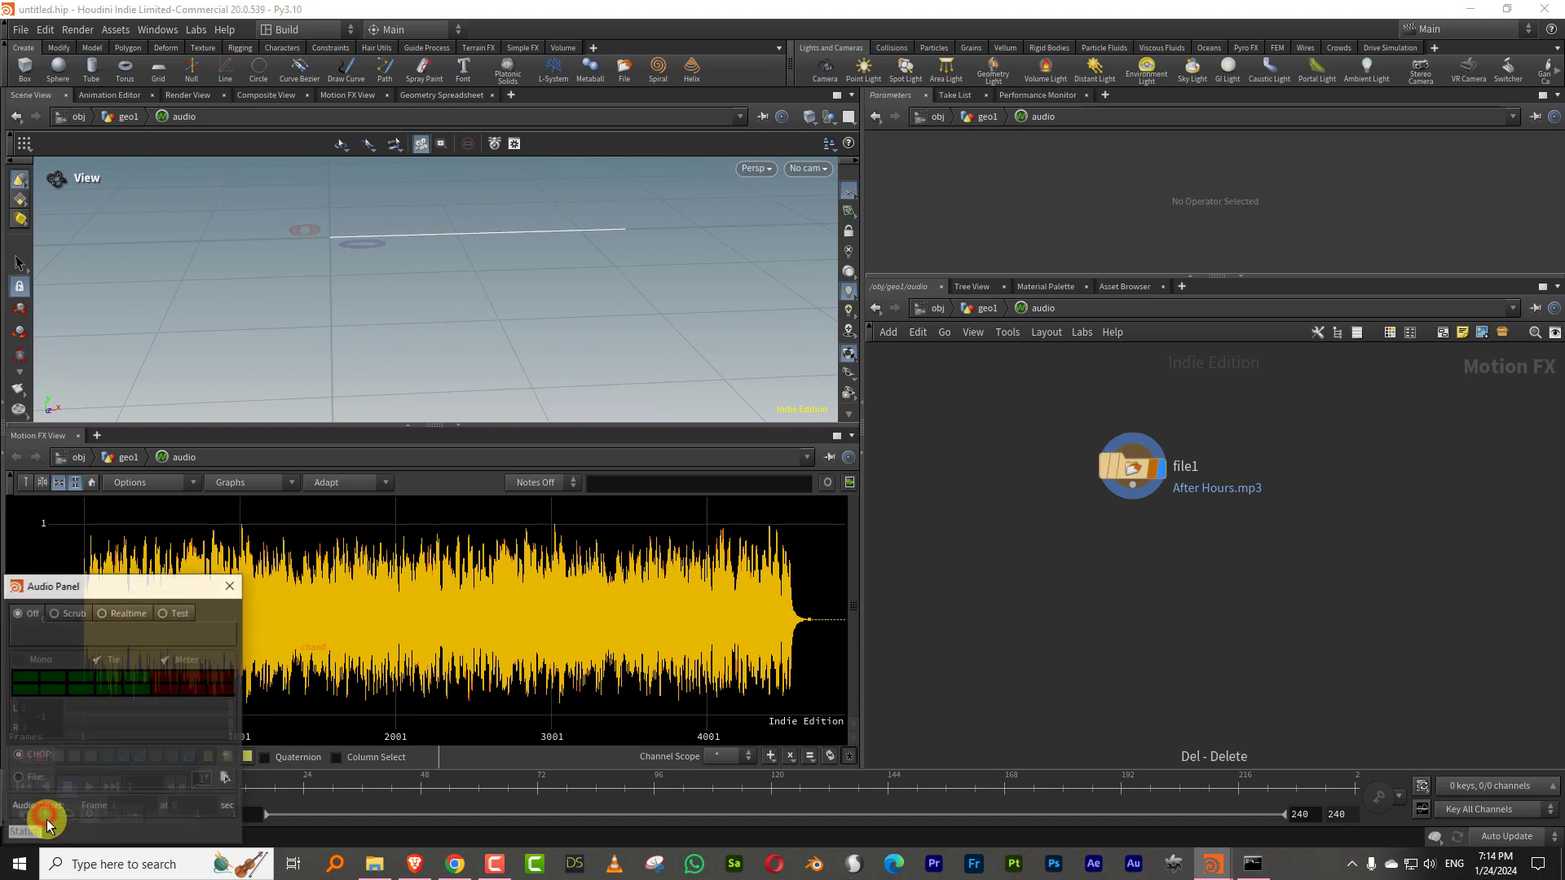
pyautogui.moveTo(124, 595); pyautogui.dragTo(278, 545)
pyautogui.click(245, 543)
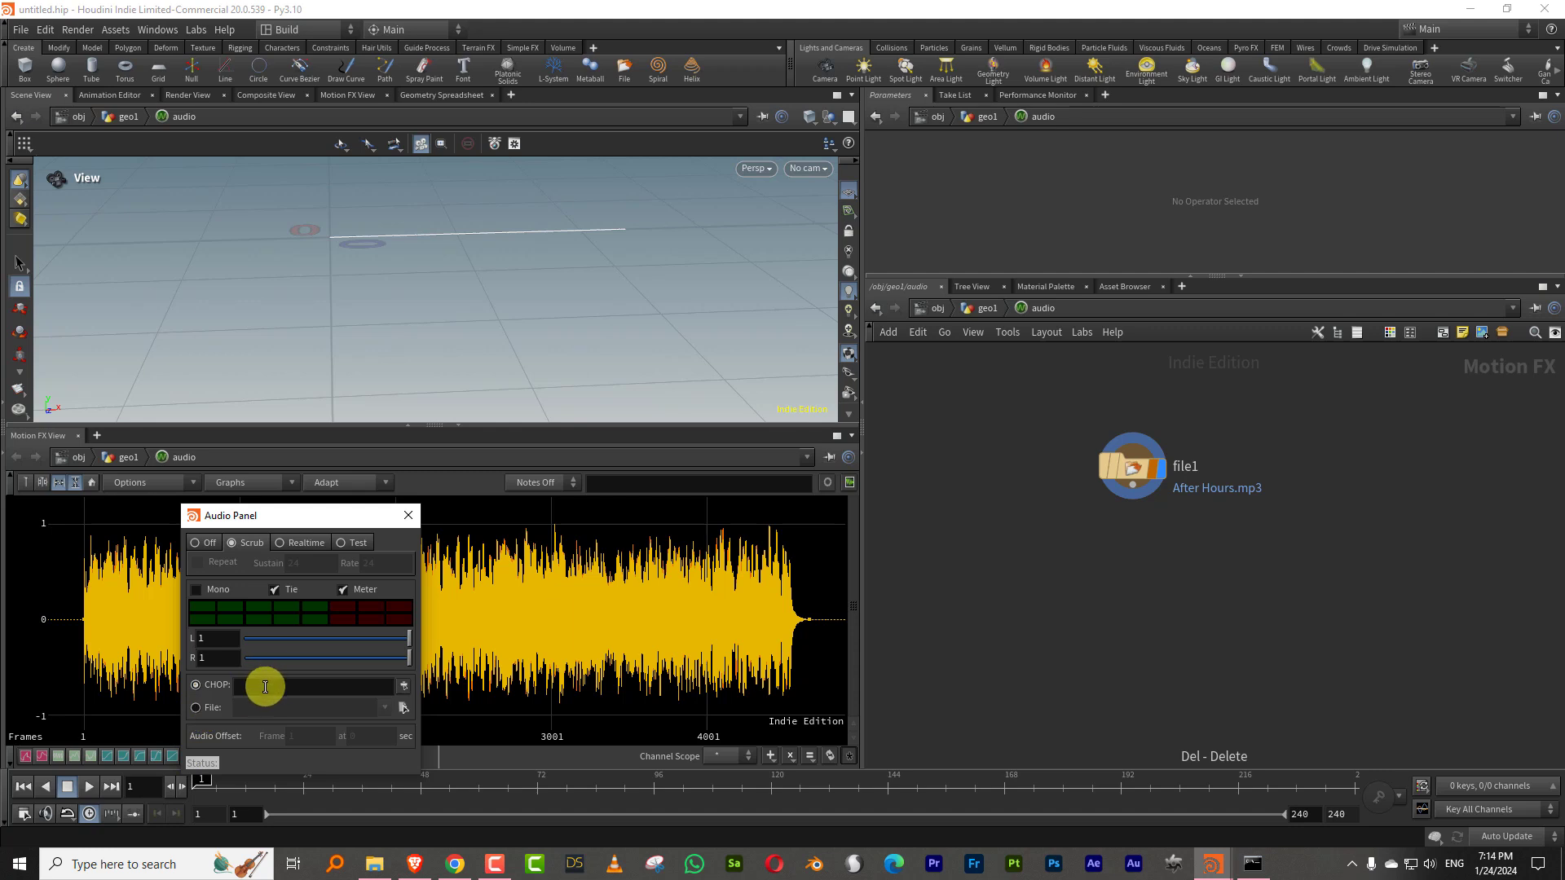
pyautogui.moveTo(1140, 469)
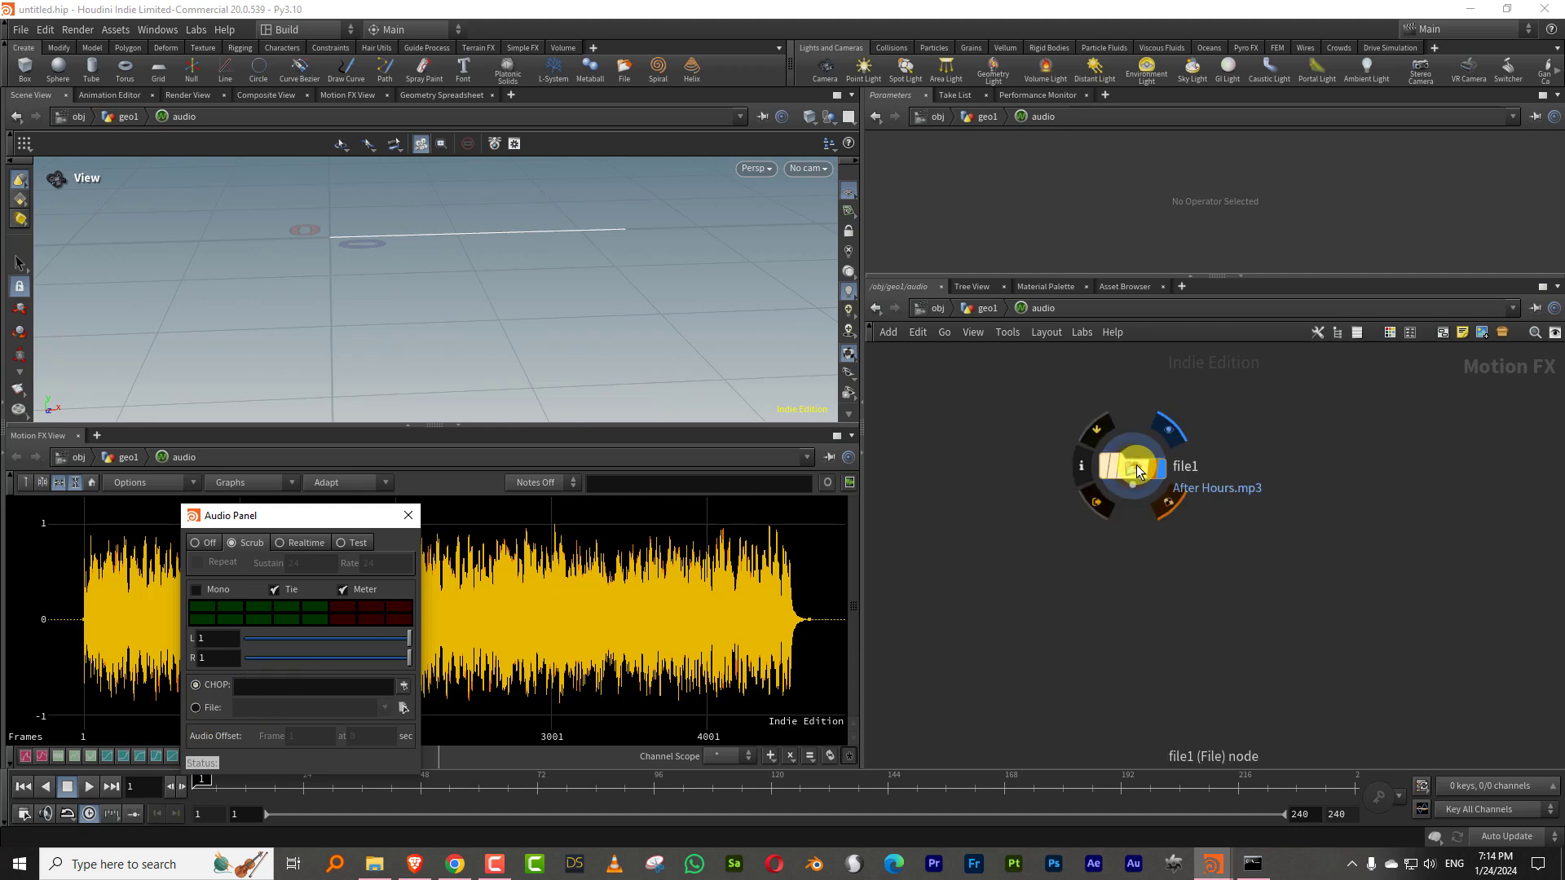
pyautogui.moveTo(1140, 471); pyautogui.dragTo(287, 685)
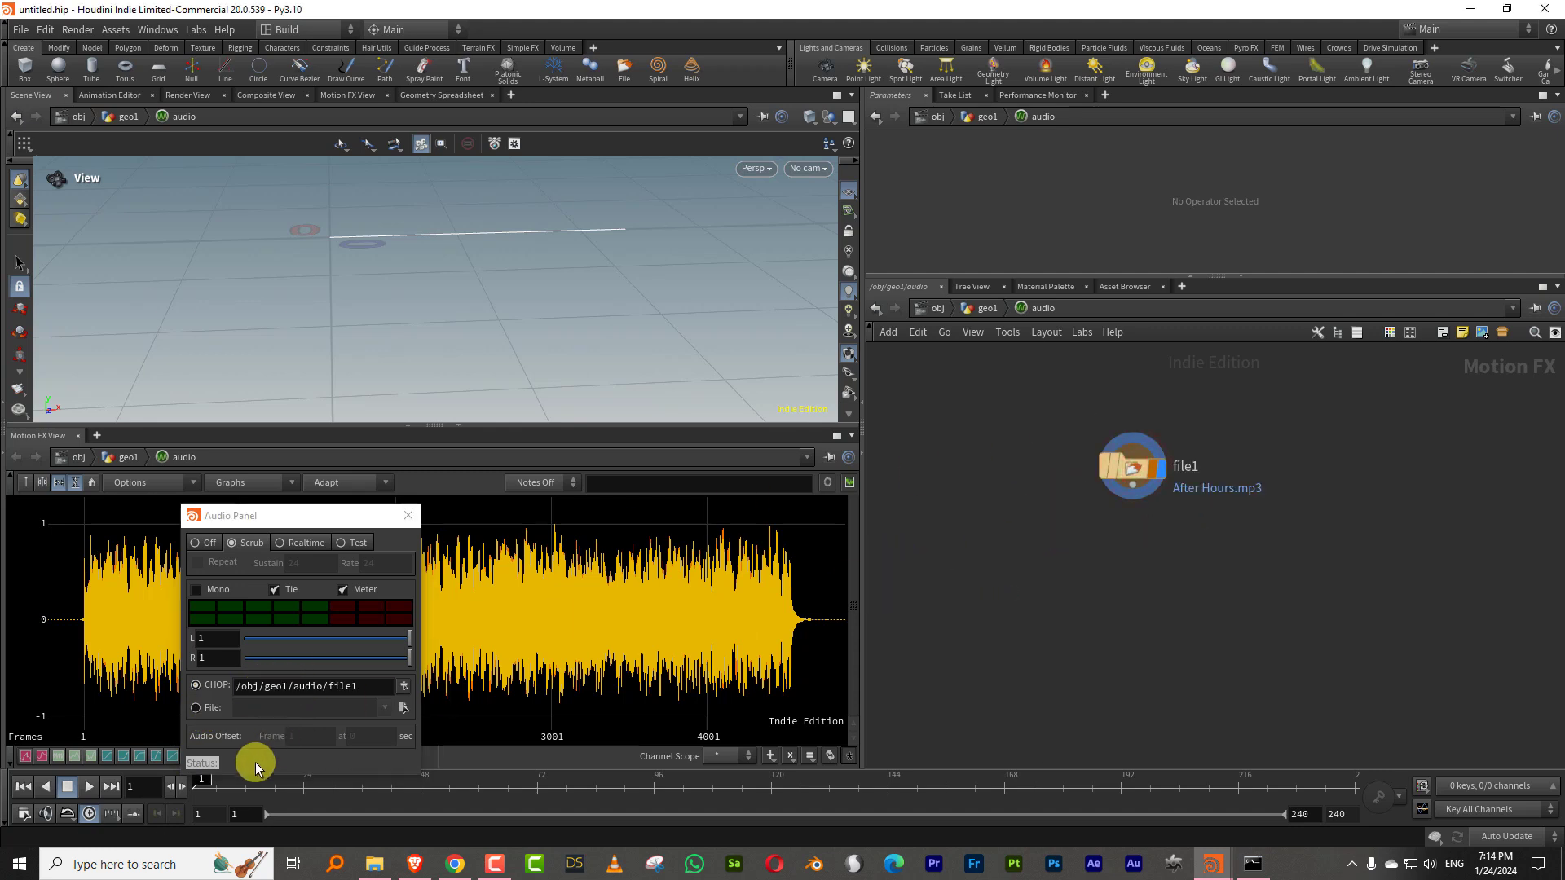
# - Play the timeline to check the sound, return to the first frame and close the Audio Panel
pyautogui.click(88, 789)
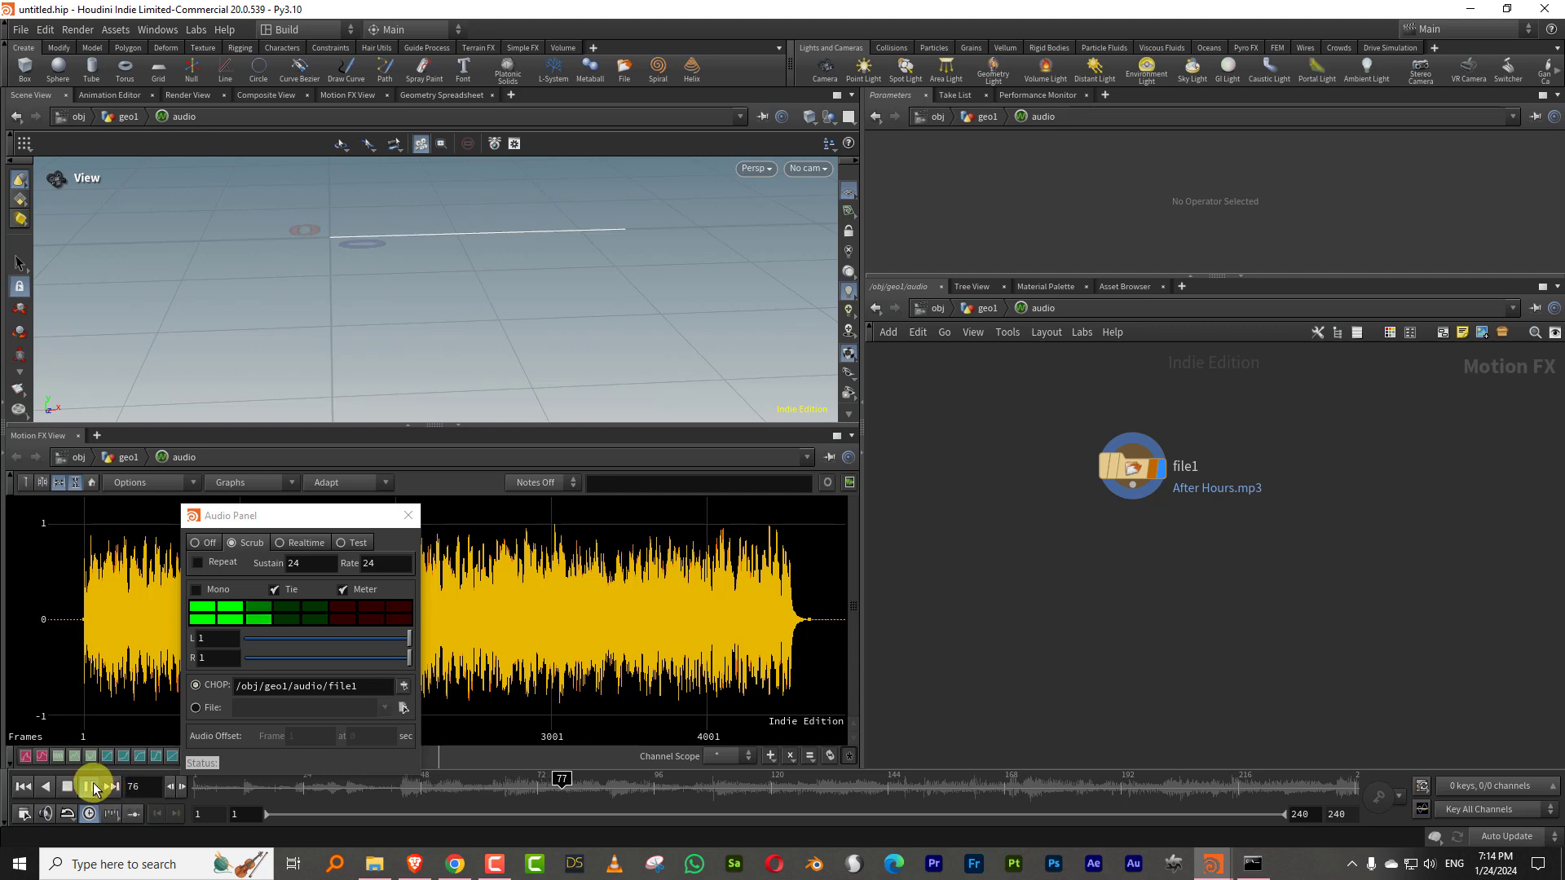
pyautogui.click(66, 787)
pyautogui.click(22, 787)
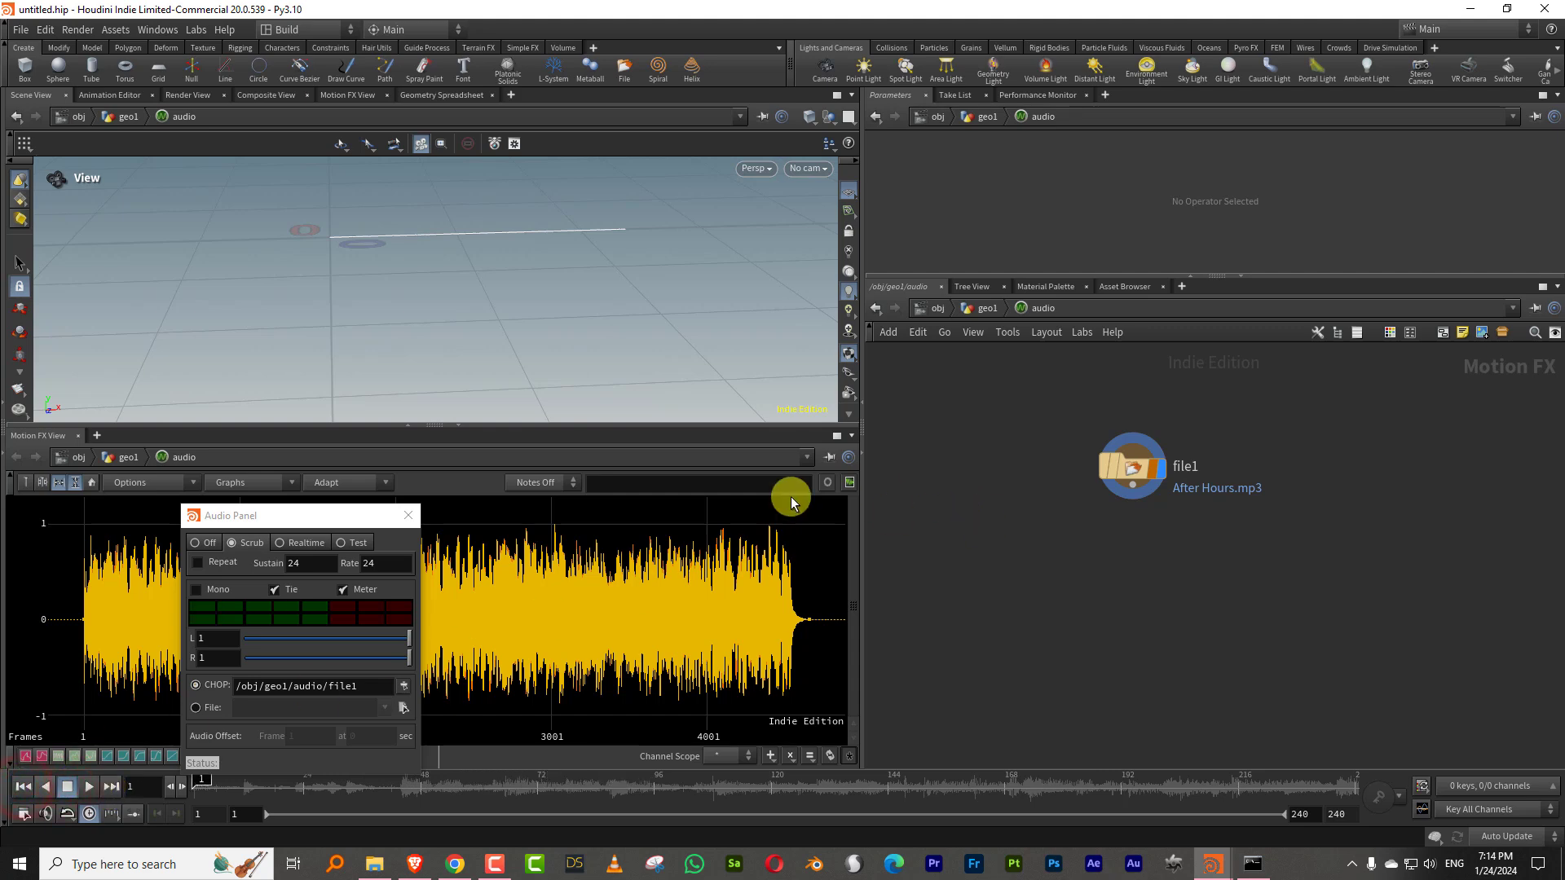
pyautogui.click(409, 517)
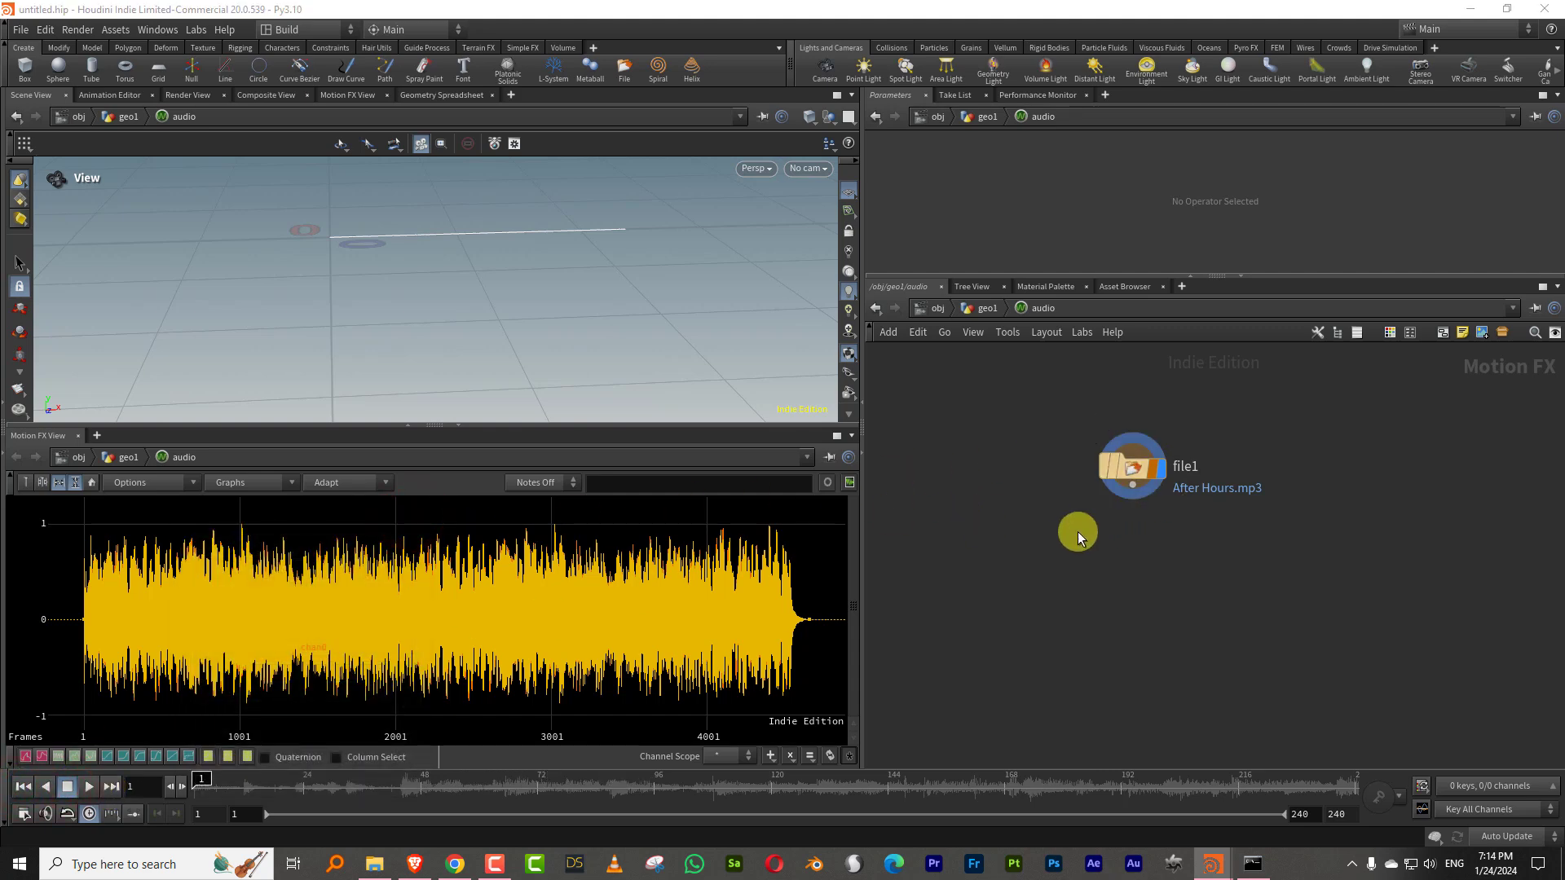
# - Examine the After Hours.mp3 waveform closely in the Motion FX View, down to its individual peaks
pyautogui.moveTo(1048, 507); pyautogui.dragTo(1041, 535, button='middle')
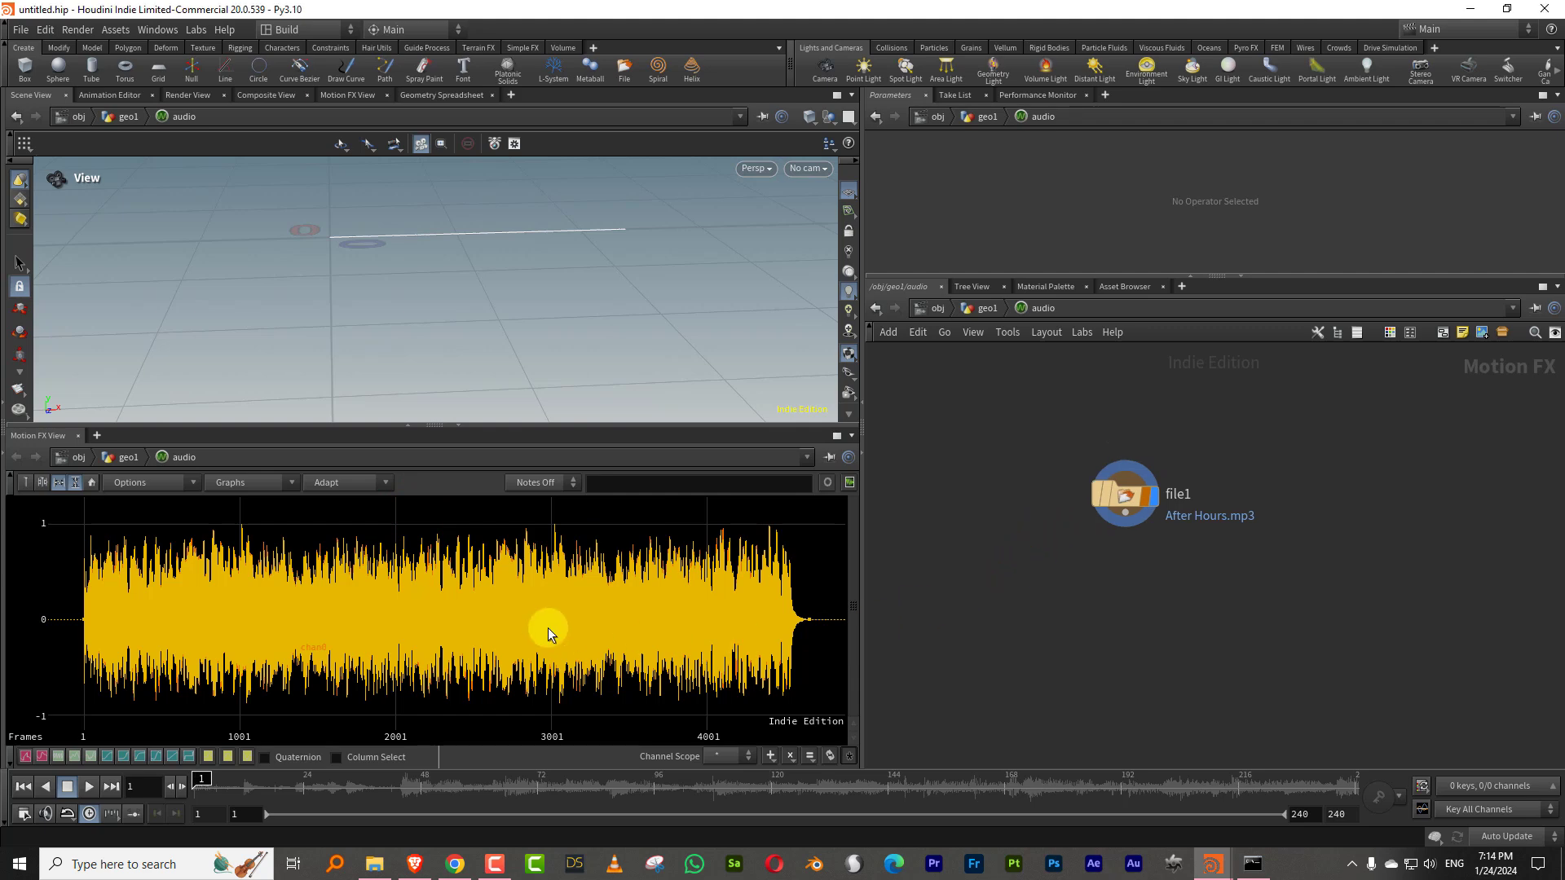
pyautogui.moveTo(241, 621); pyautogui.dragTo(479, 625, button='middle')
pyautogui.moveTo(359, 633); pyautogui.dragTo(909, 607, button='right')
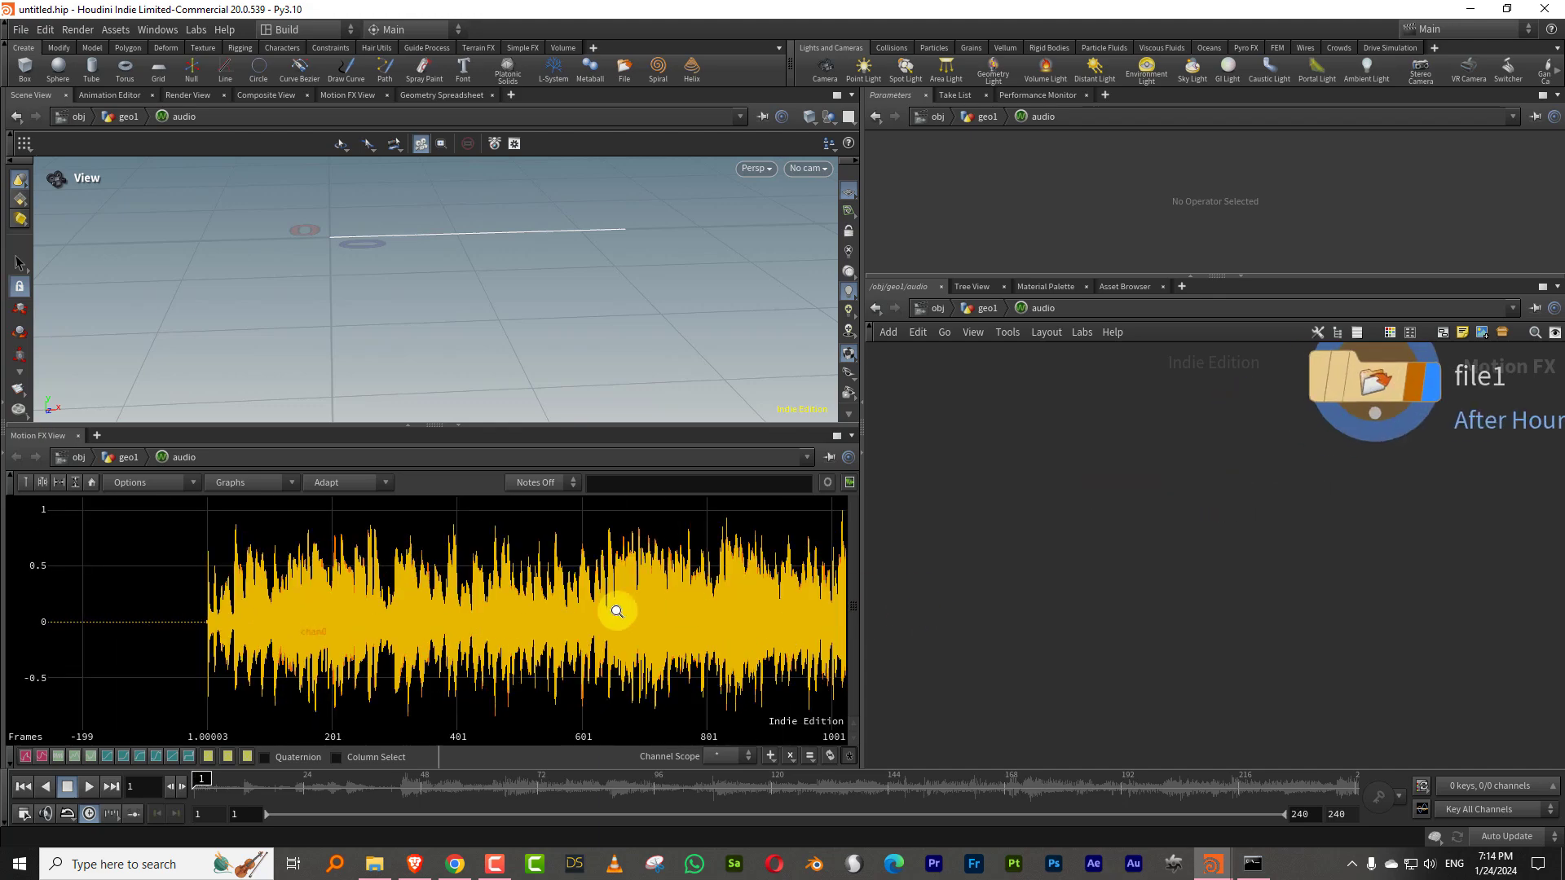
pyautogui.moveTo(1284, 448); pyautogui.dragTo(1098, 585, button='middle')
pyautogui.moveTo(1110, 585); pyautogui.dragTo(1028, 634, button='right')
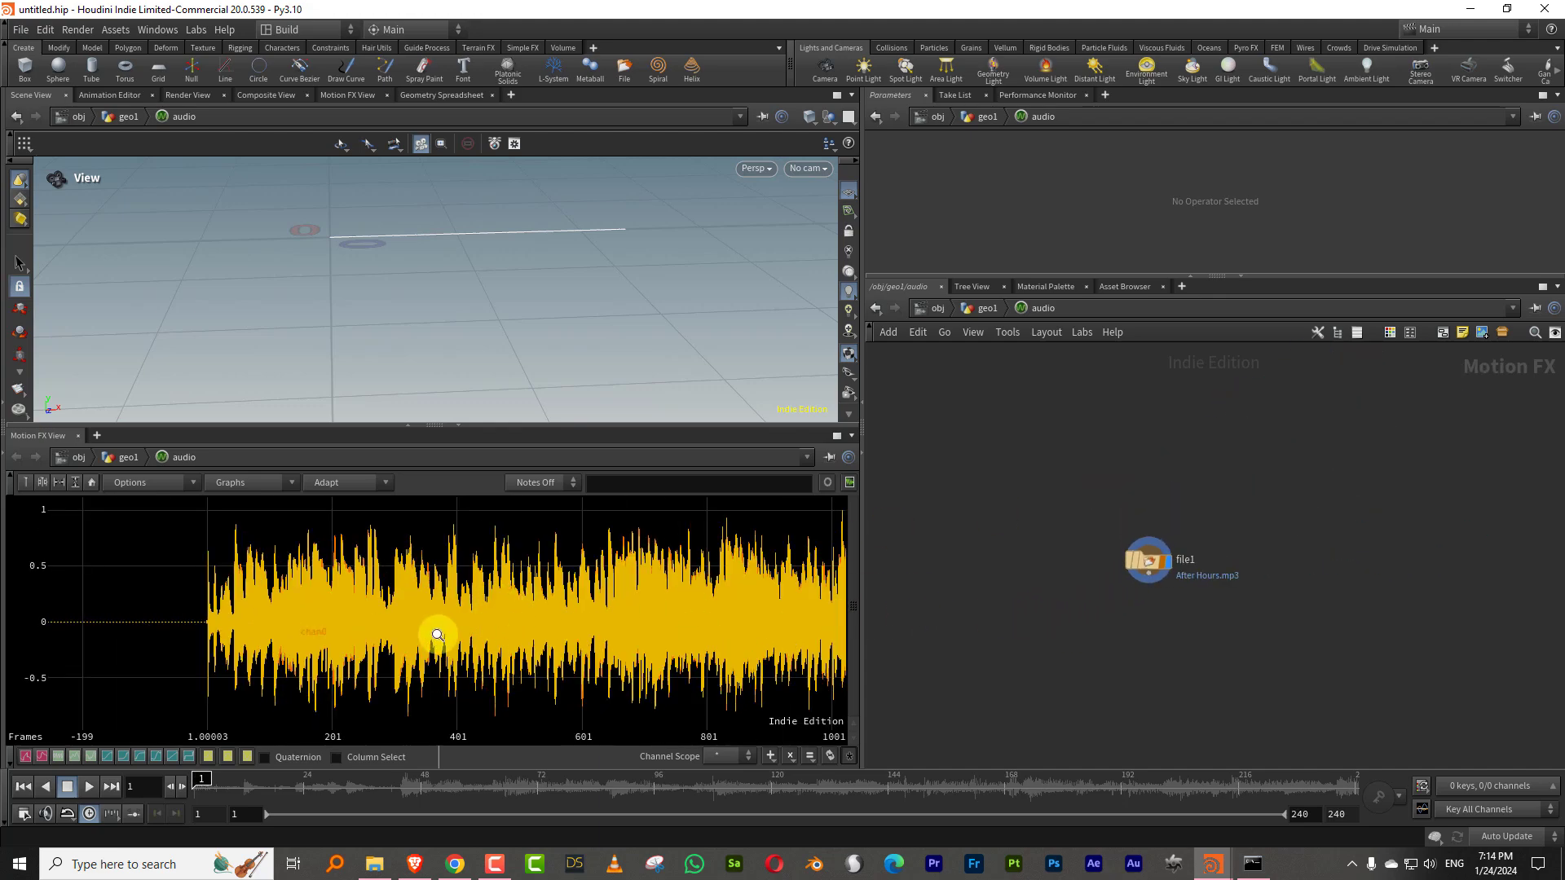
pyautogui.moveTo(432, 628); pyautogui.dragTo(664, 534, button='right')
pyautogui.moveTo(405, 594); pyautogui.dragTo(623, 661, button='right')
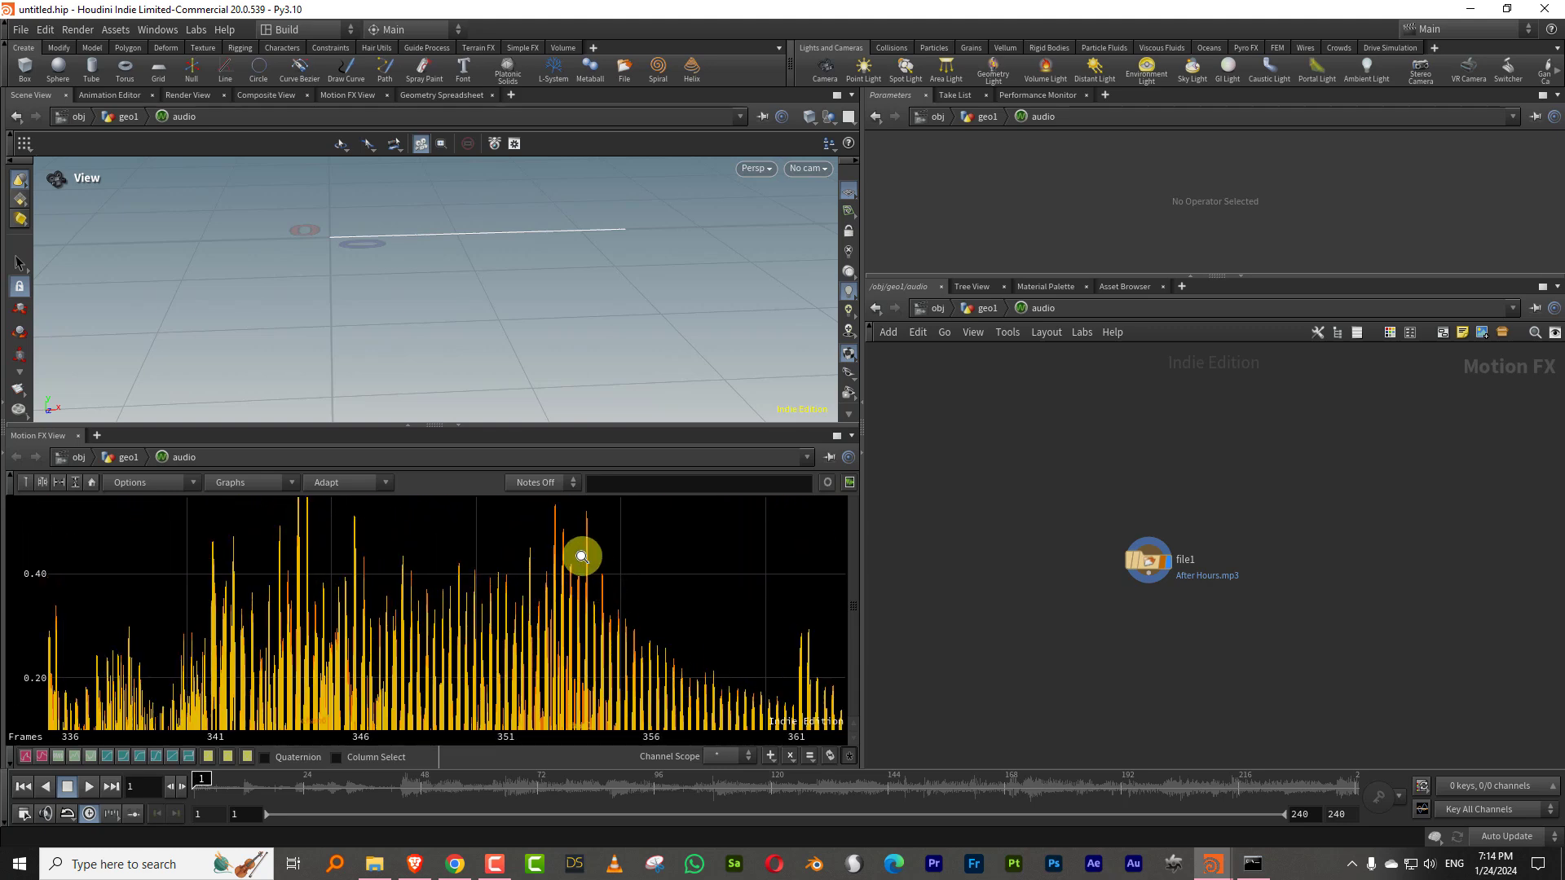
# - Zoom out on the waveform and inspect the channel information of the file1 node
pyautogui.moveTo(418, 644); pyautogui.dragTo(456, 675, button='right')
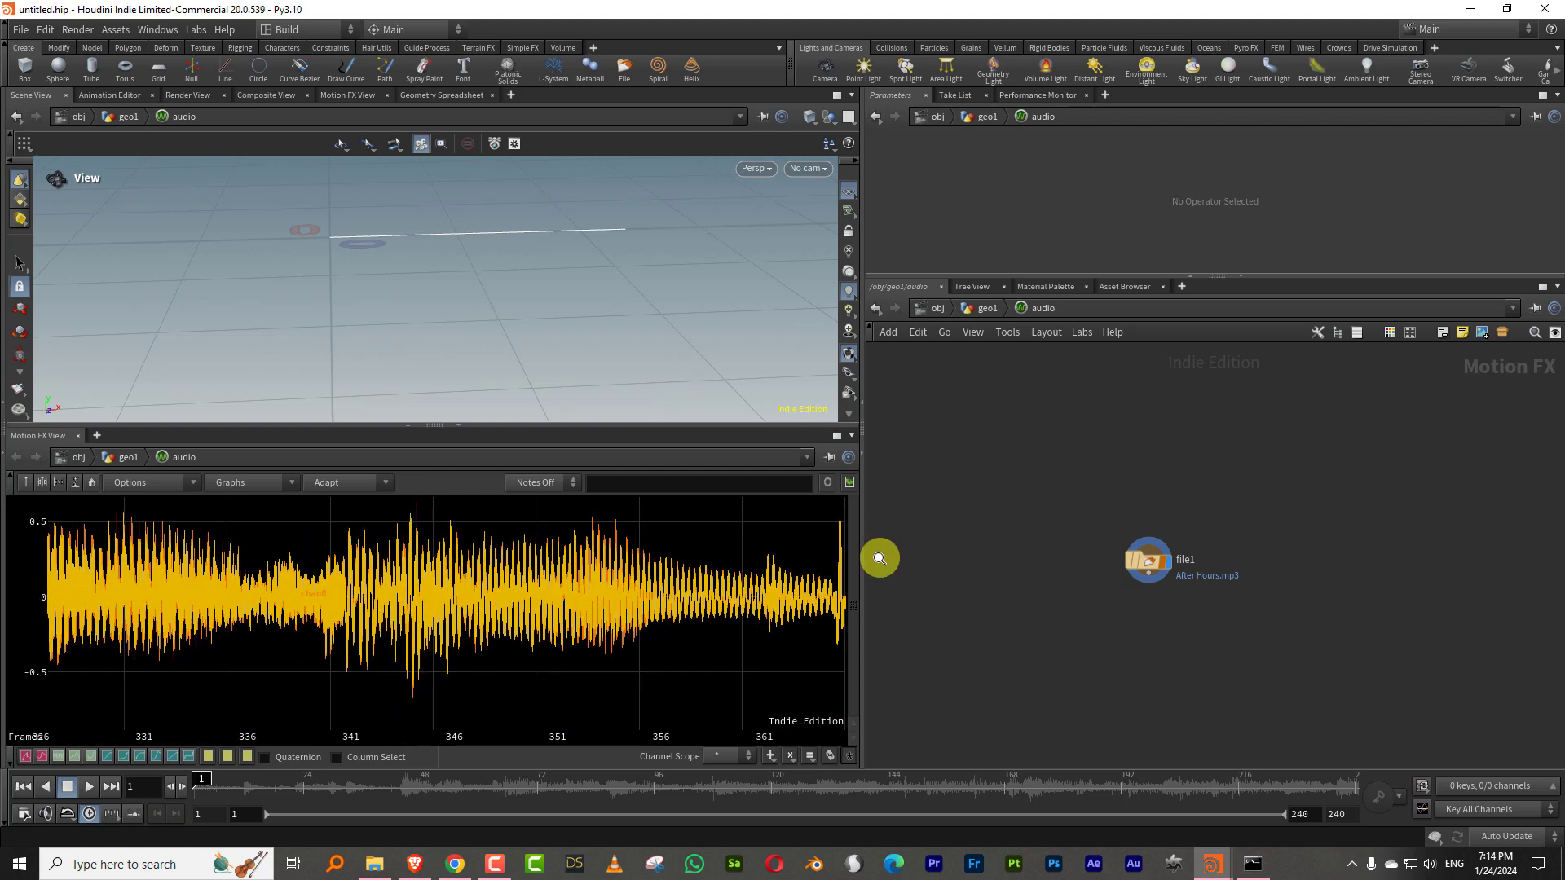
pyautogui.click(1115, 569)
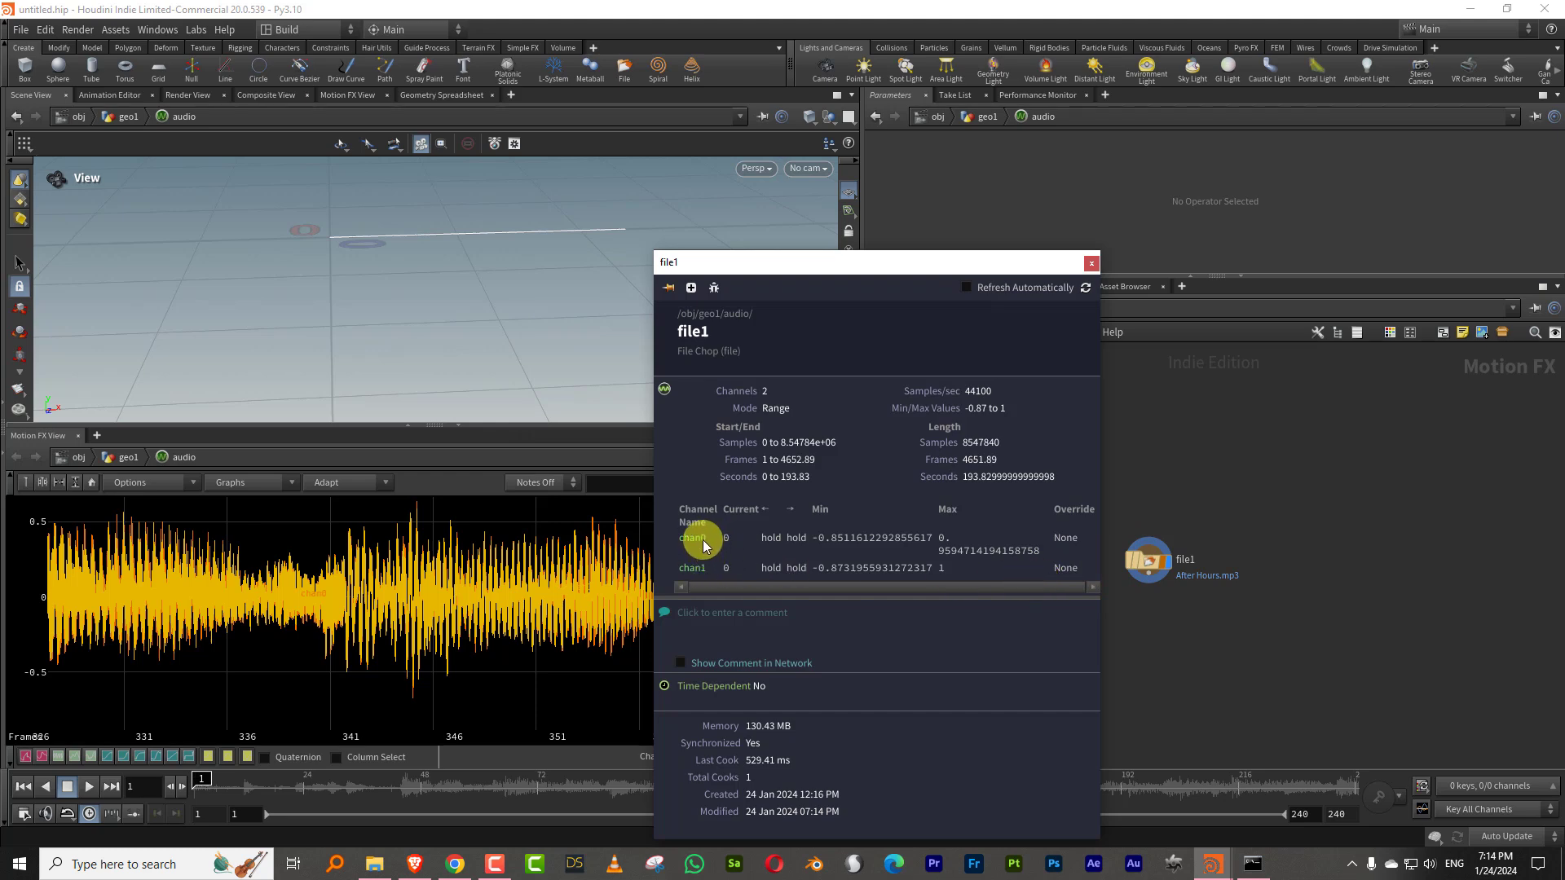
pyautogui.click(1238, 458)
# - Add a Delete node below file1, connect file1 to its first input and turn on its display and export flags
pyautogui.moveTo(1171, 639); pyautogui.dragTo(1146, 610, button='middle')
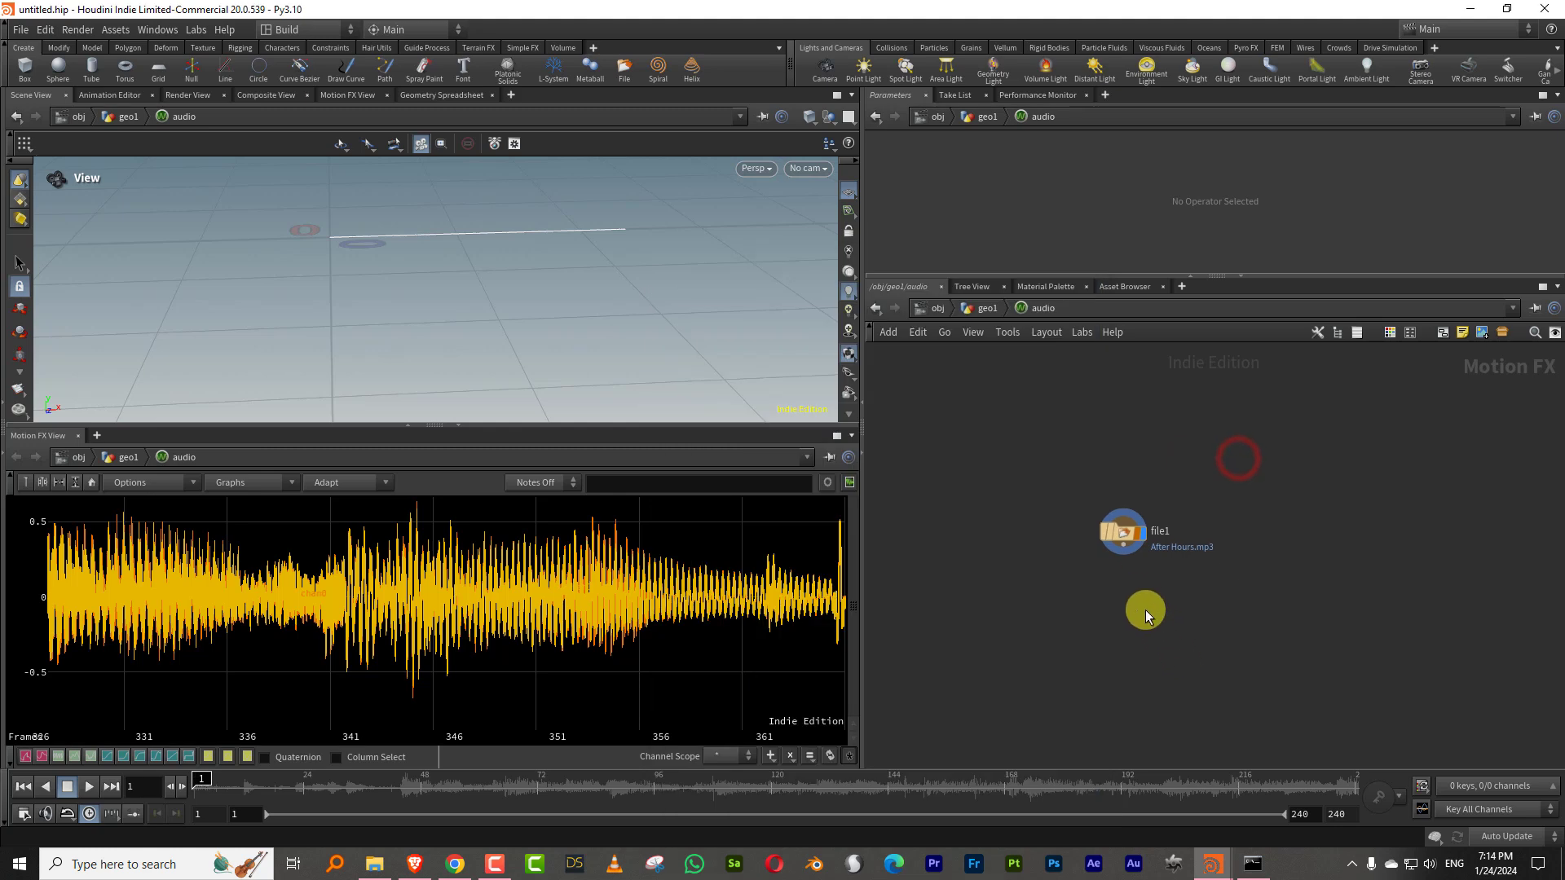
pyautogui.scroll(3, 1158, 579)
pyautogui.press('Tab')
pyautogui.write('del')
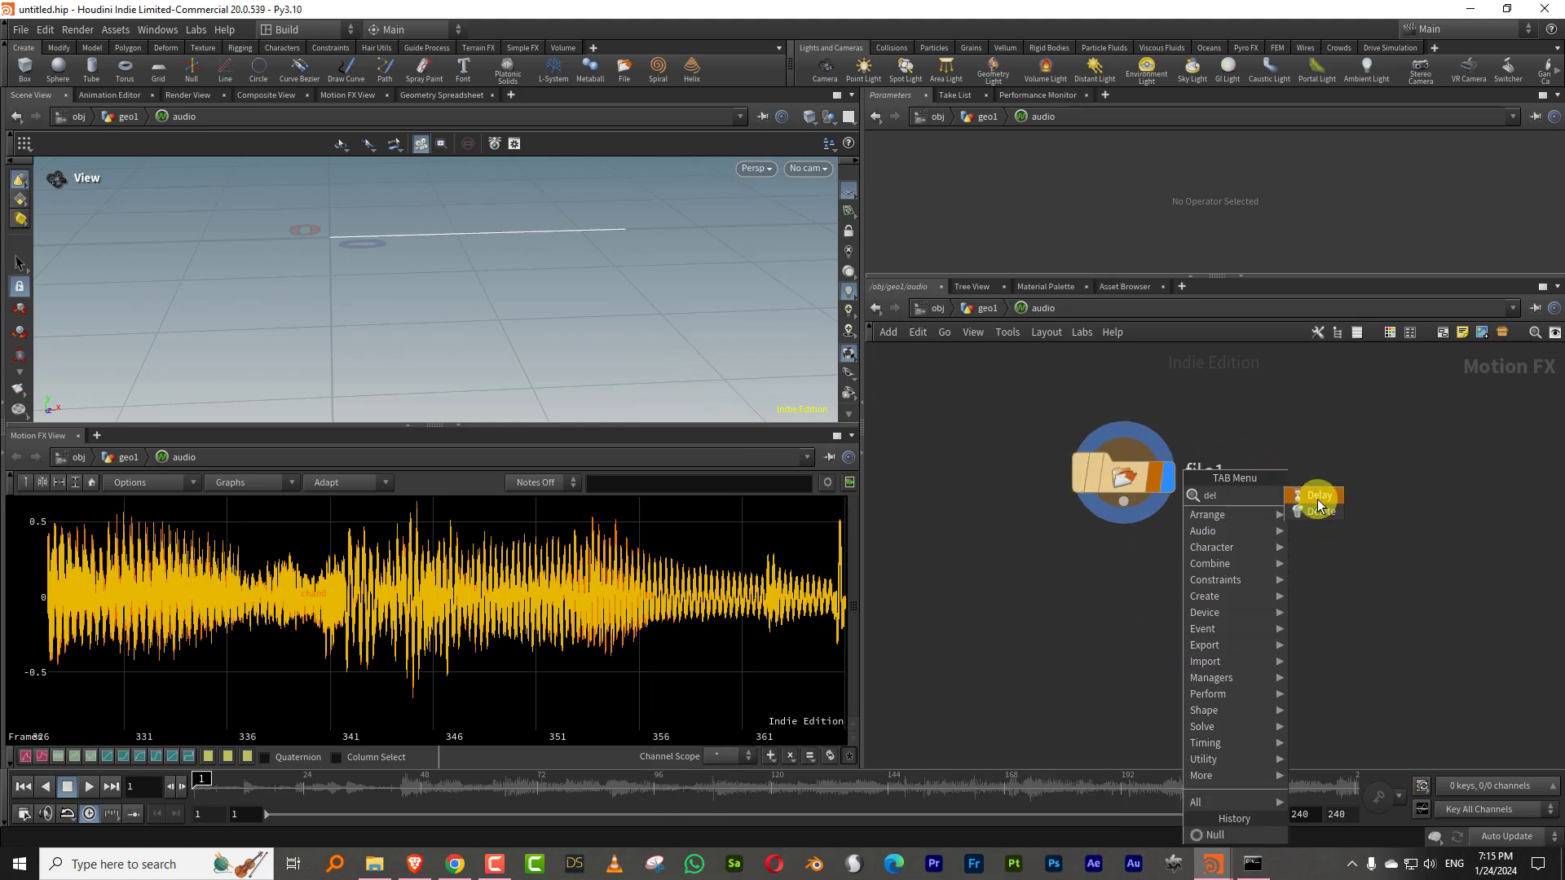
pyautogui.click(1319, 511)
pyautogui.click(1112, 610)
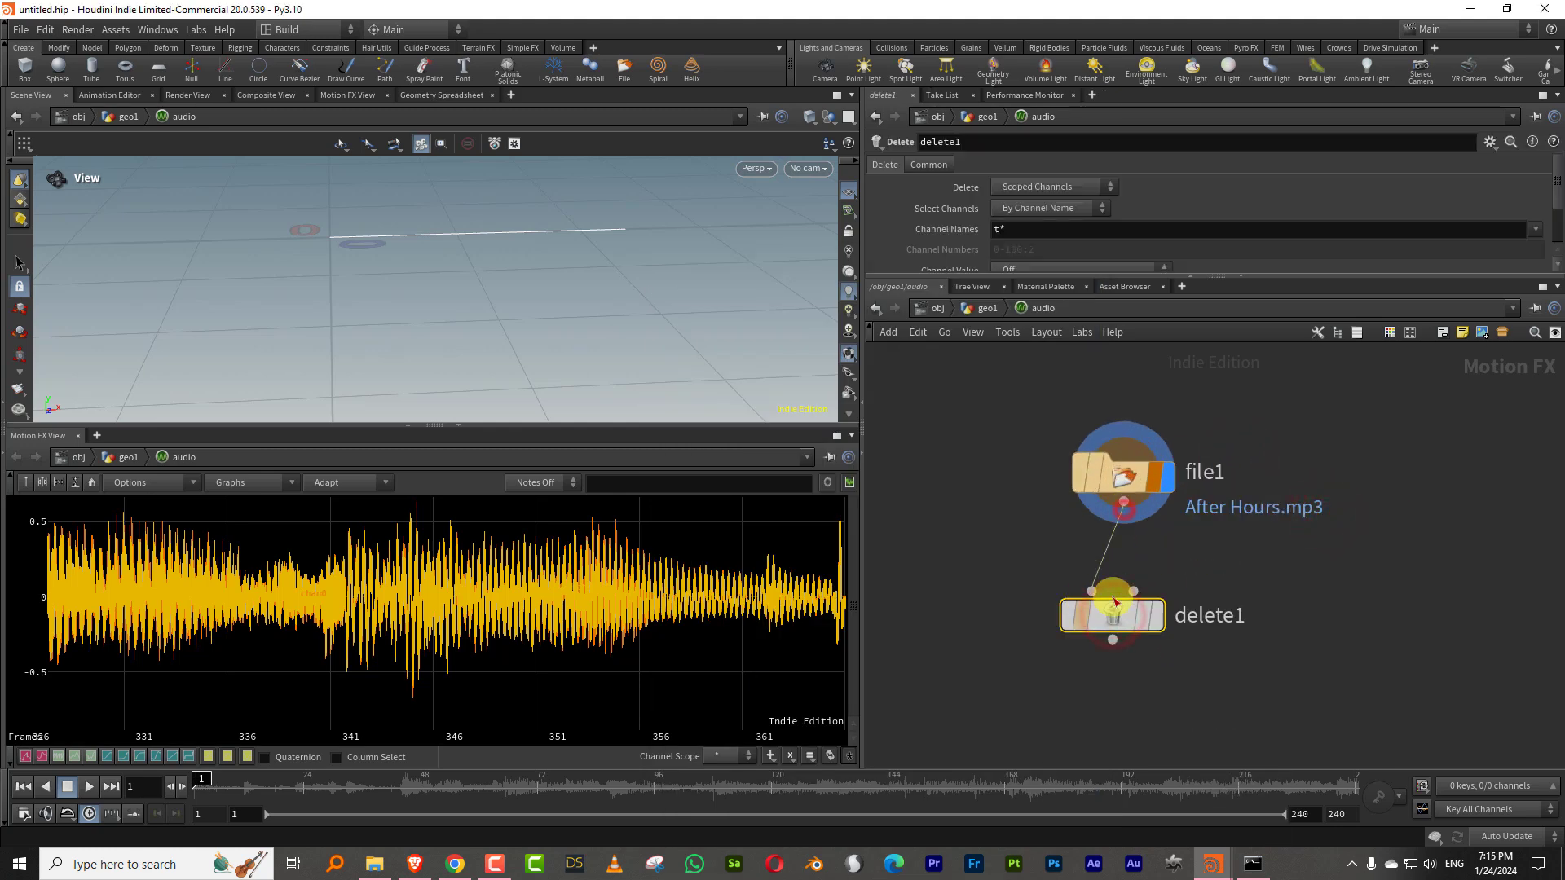
pyautogui.click(1145, 615)
pyautogui.click(1158, 614)
pyautogui.click(1262, 570)
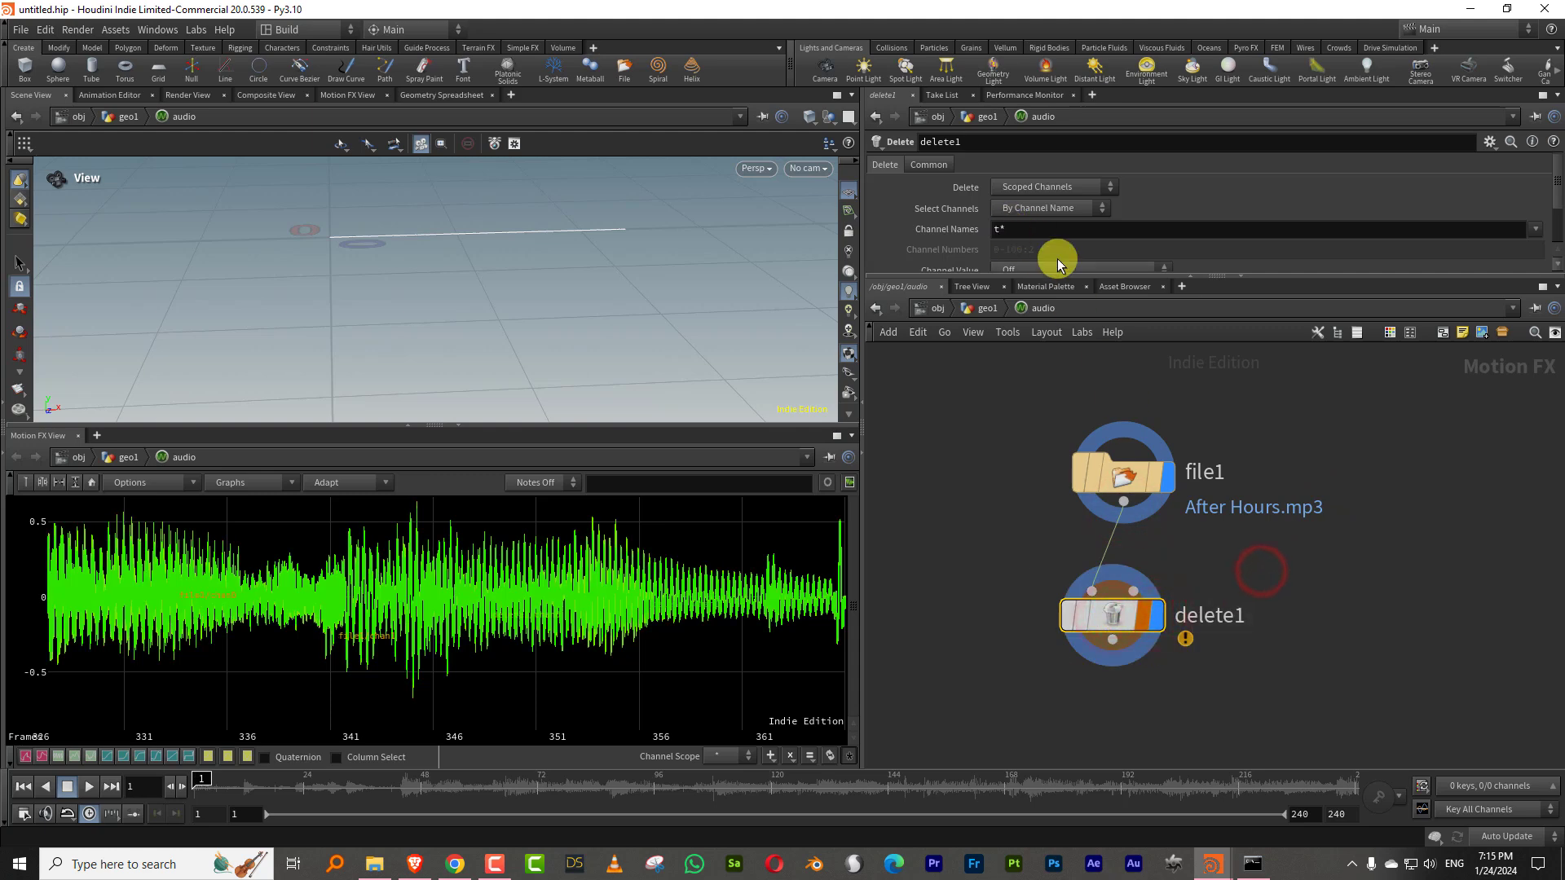
# - Set the Delete node's Channel Names to chan0 and display only delete1 in the Motion FX View
pyautogui.click(1535, 229)
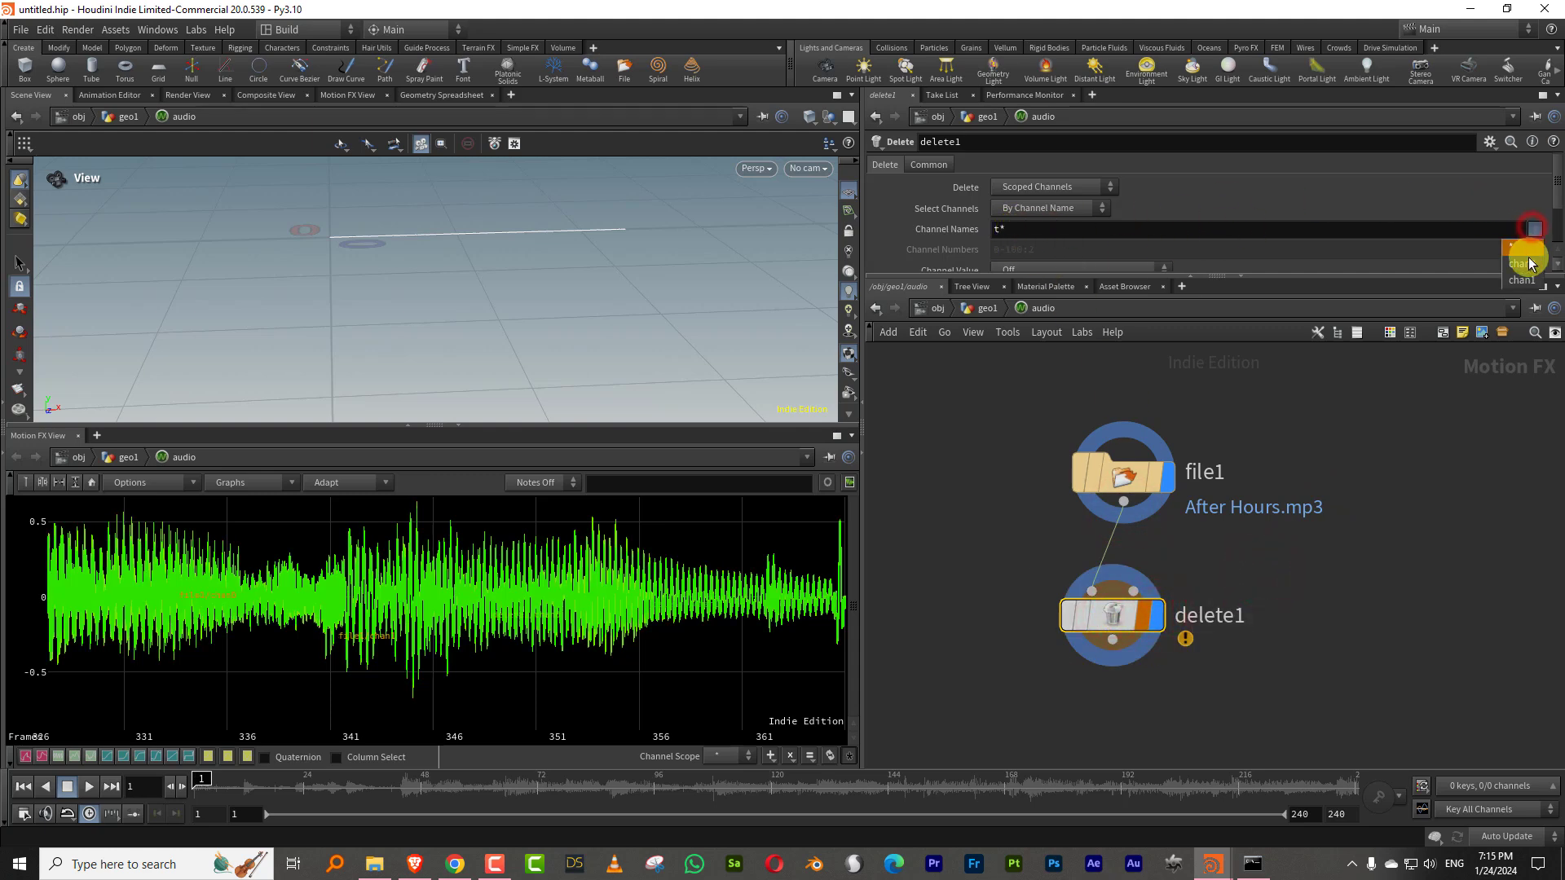
pyautogui.click(1524, 263)
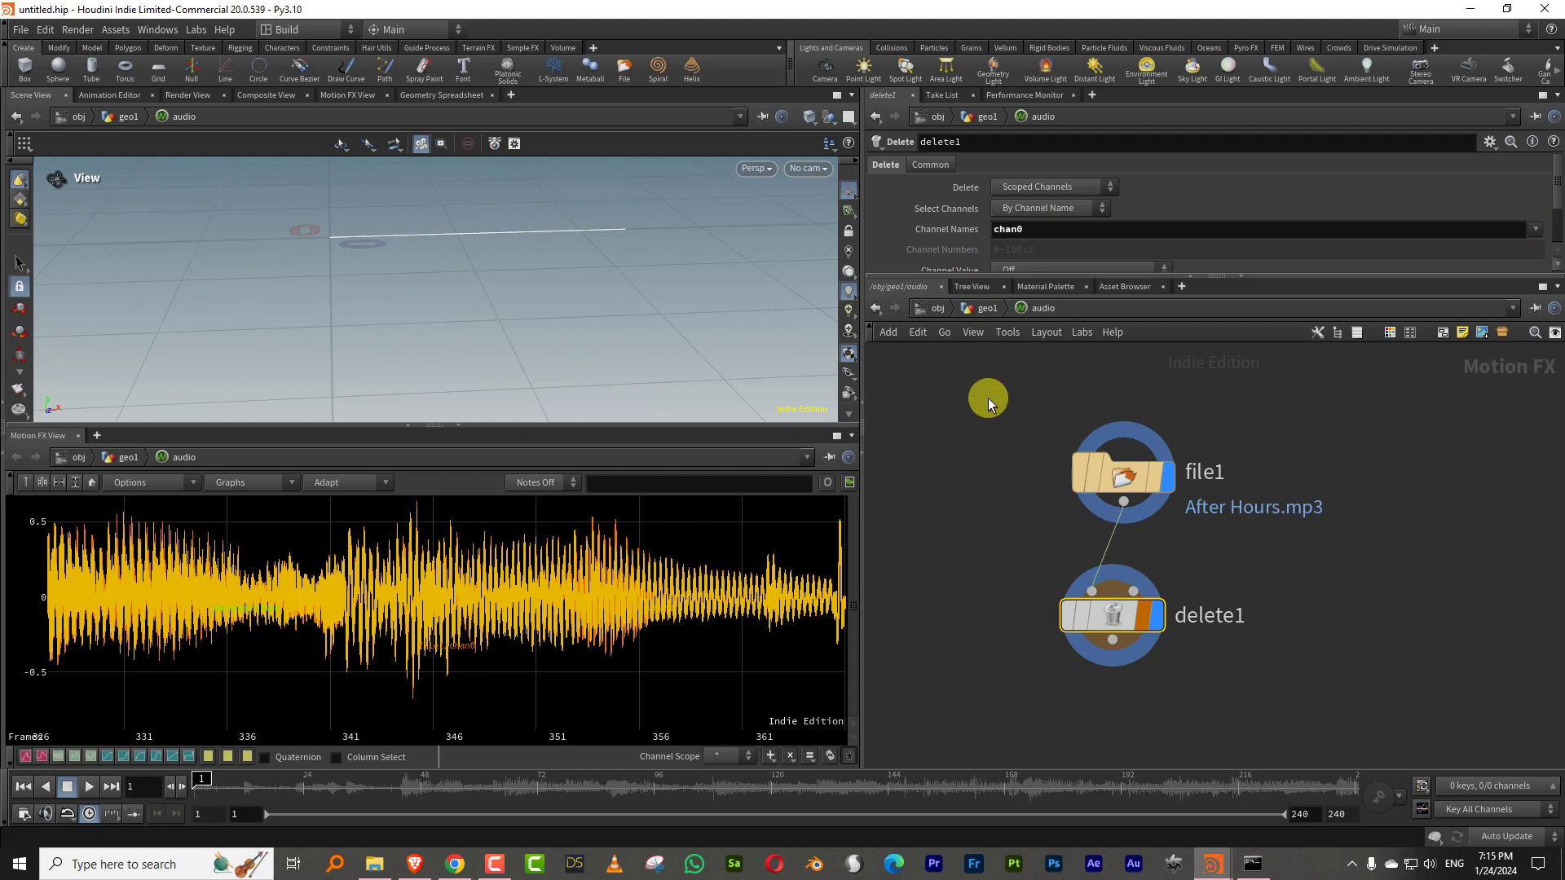
pyautogui.click(992, 554)
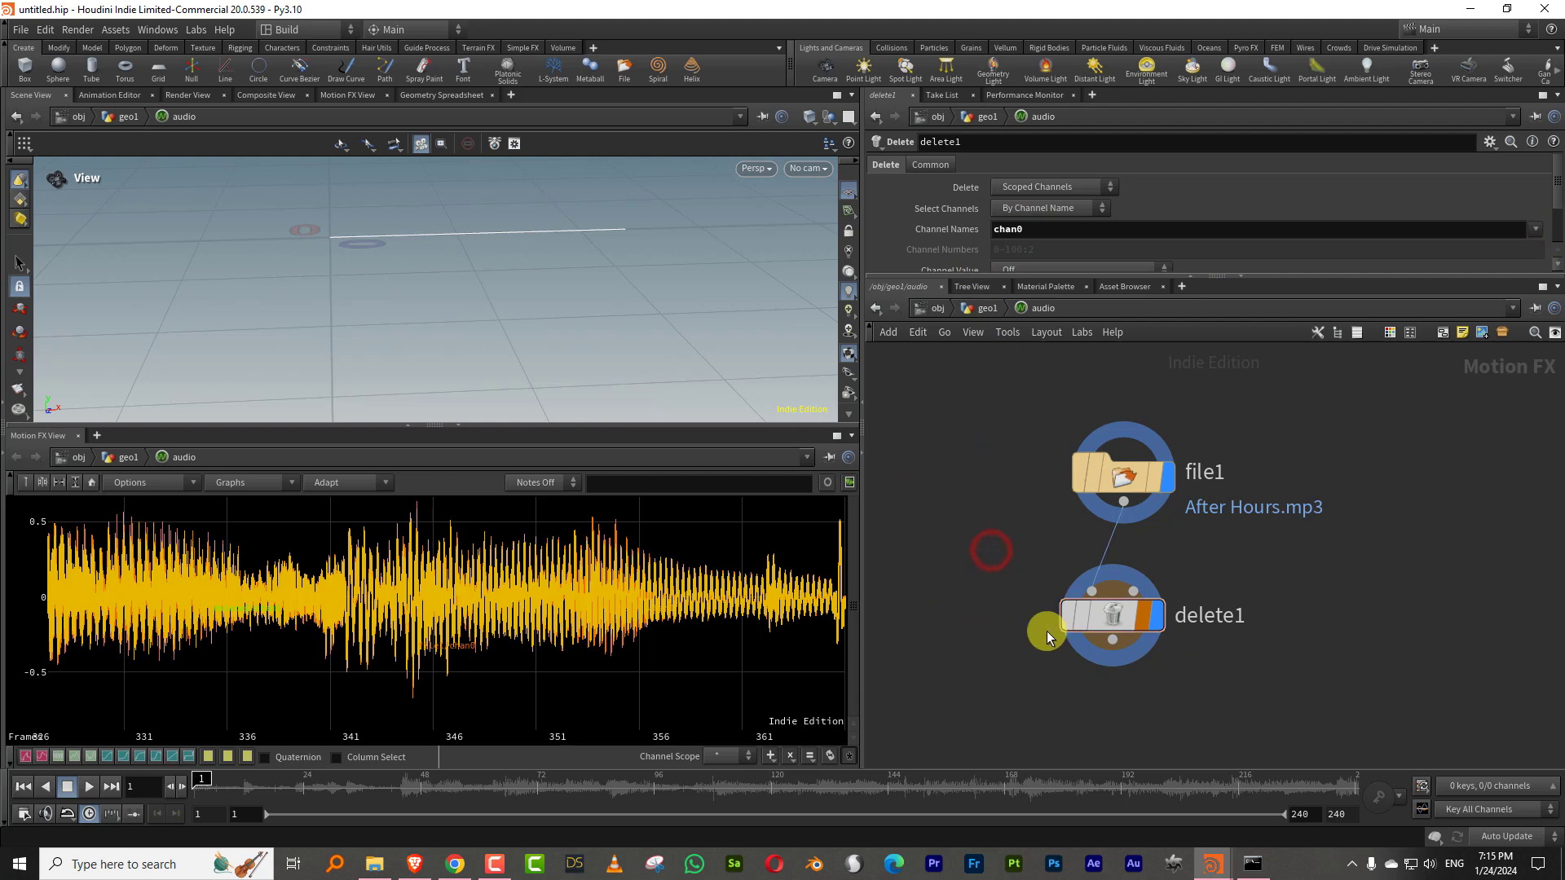
pyautogui.click(1160, 620)
pyautogui.click(1278, 573)
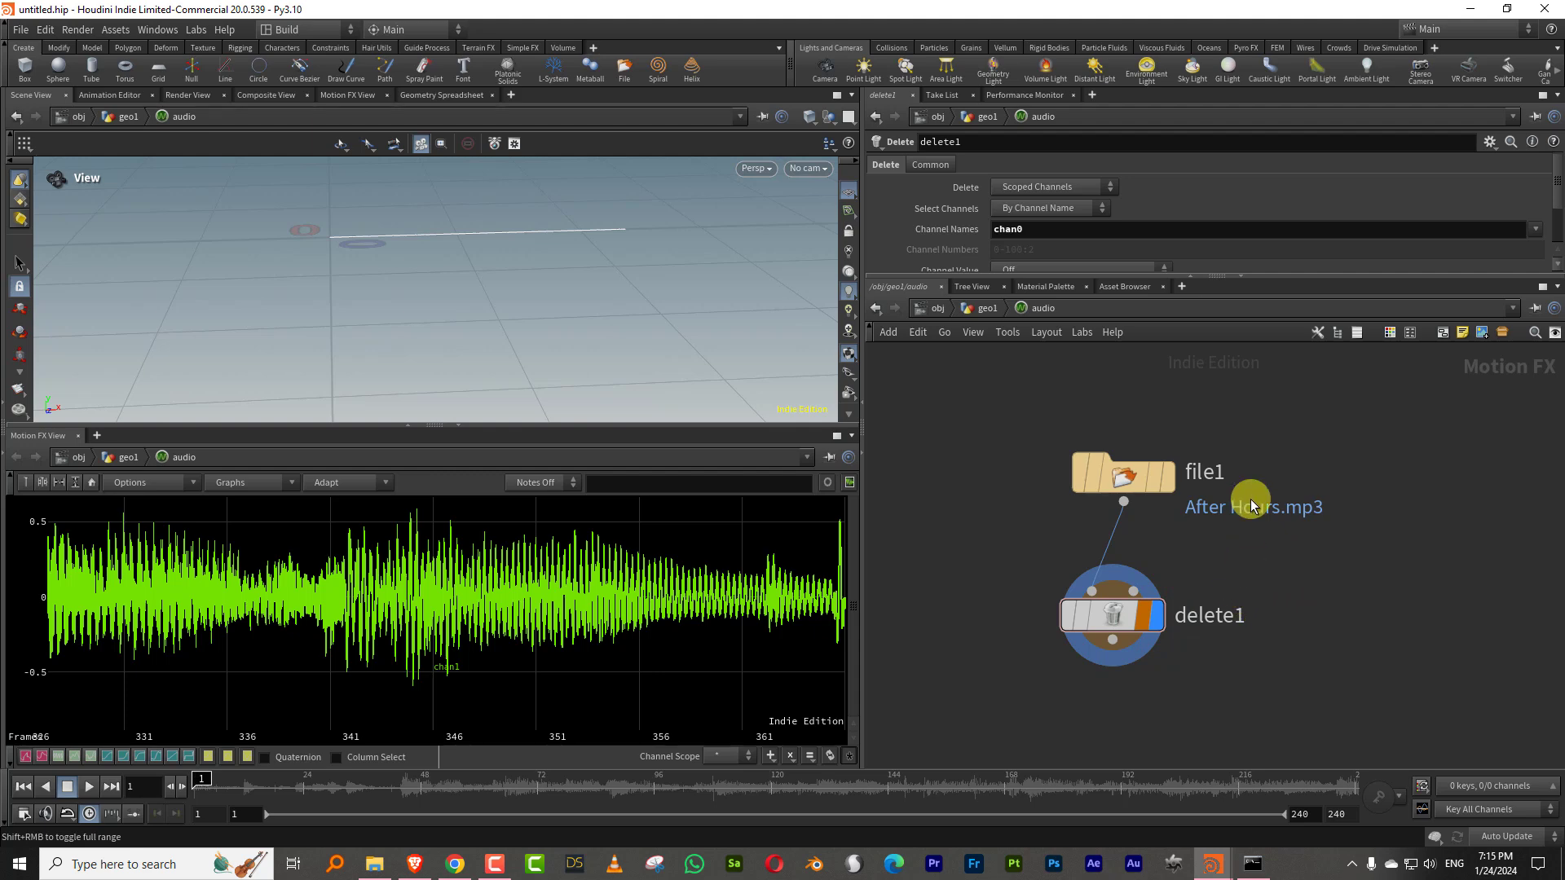
# - Add a Spectrum node fed by delete1, make it the only displayed node and lay out the network
pyautogui.moveTo(1253, 550); pyautogui.dragTo(1214, 399, button='middle')
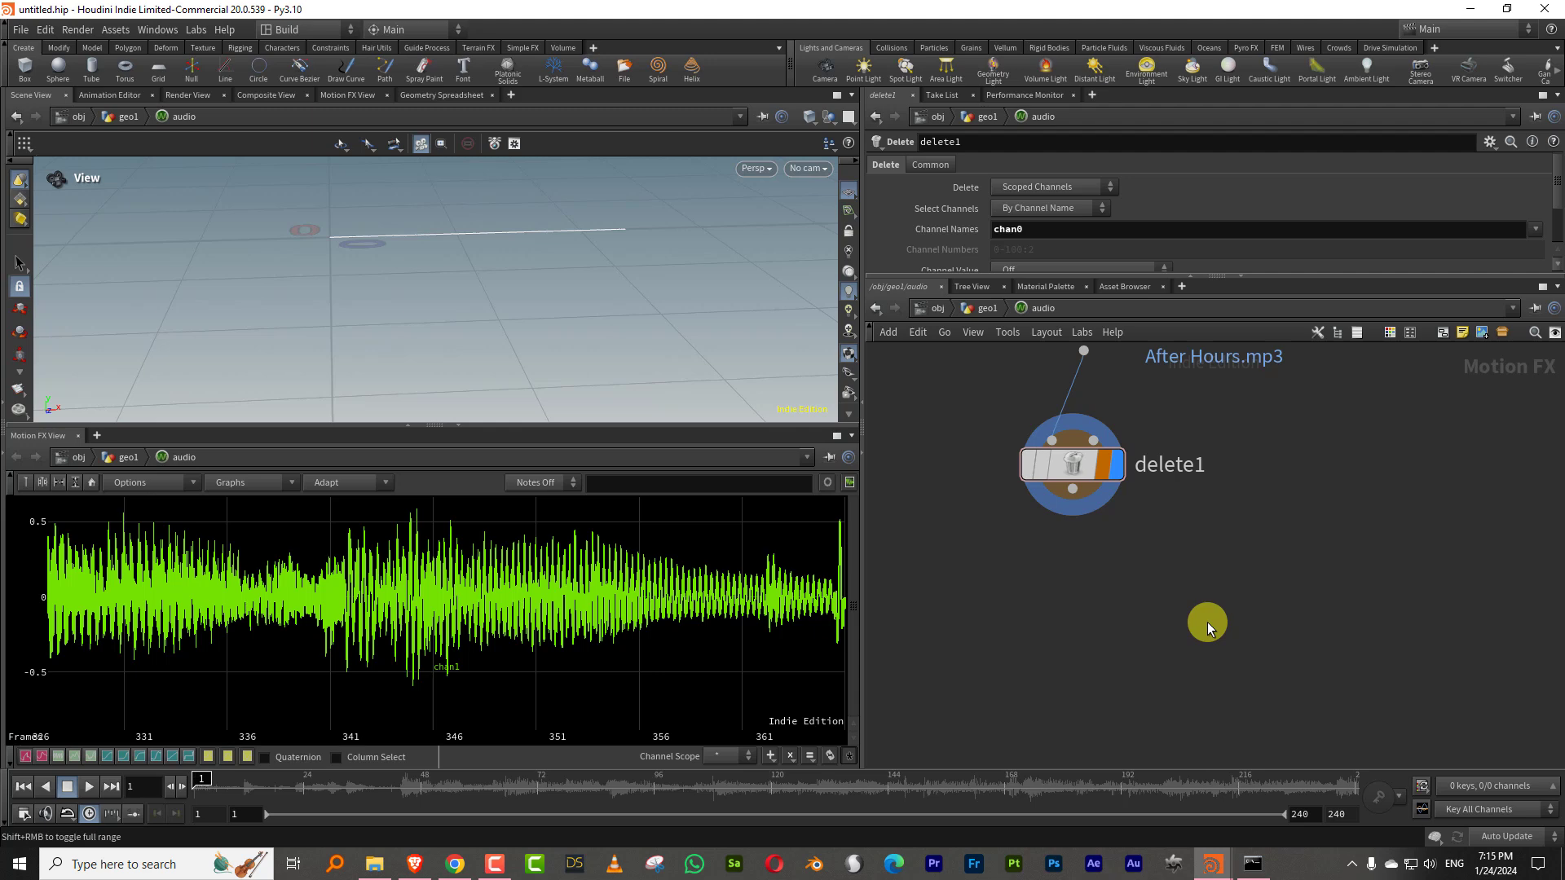
pyautogui.scroll(-3, 1129, 614)
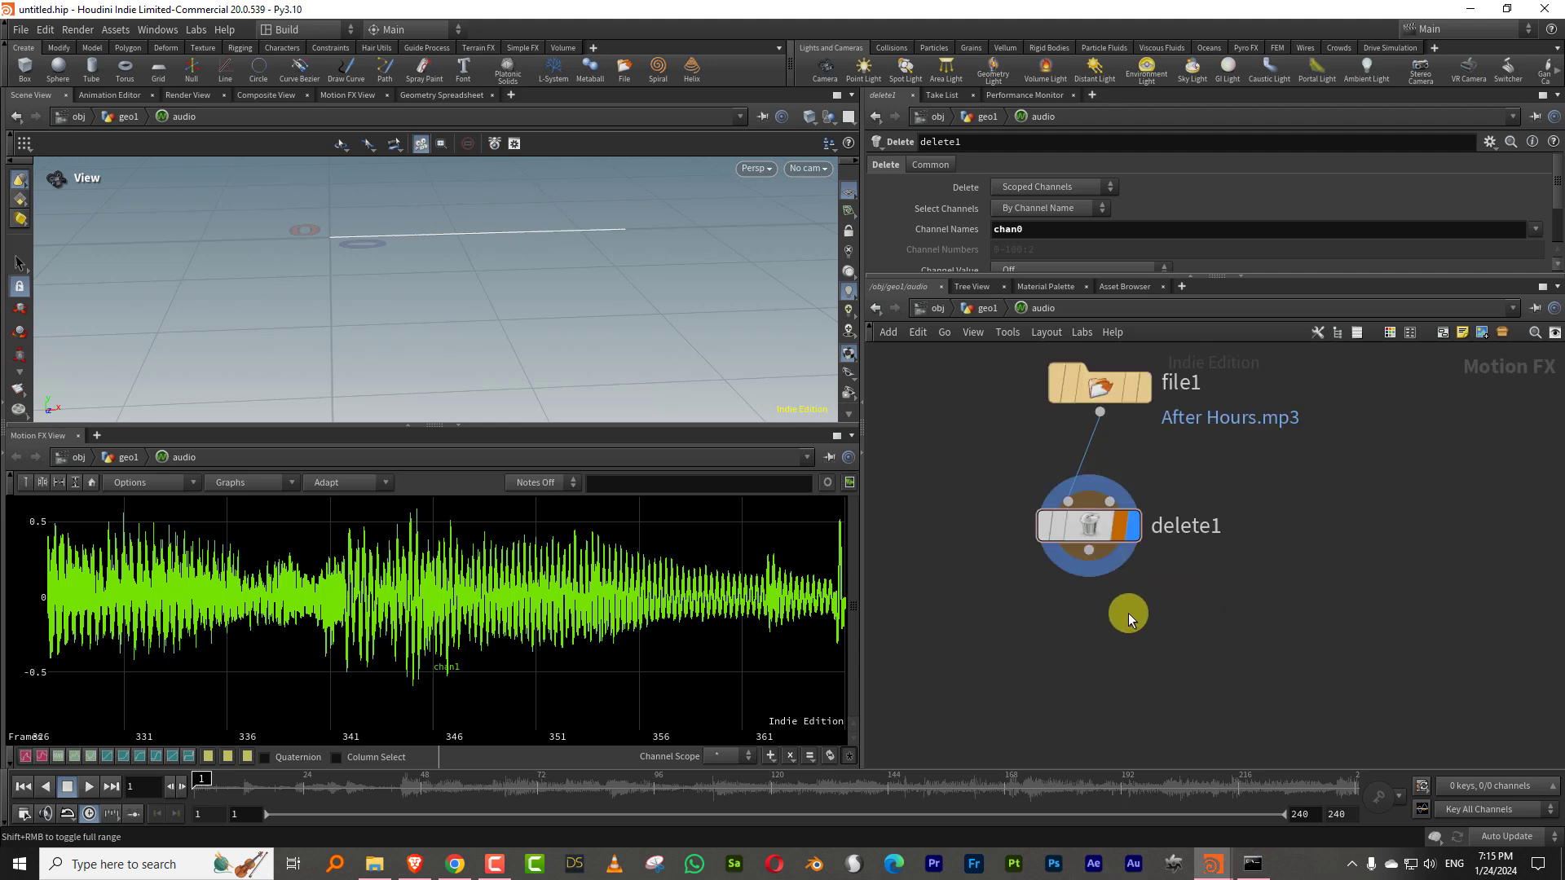
pyautogui.press('Tab')
pyautogui.write('spectr')
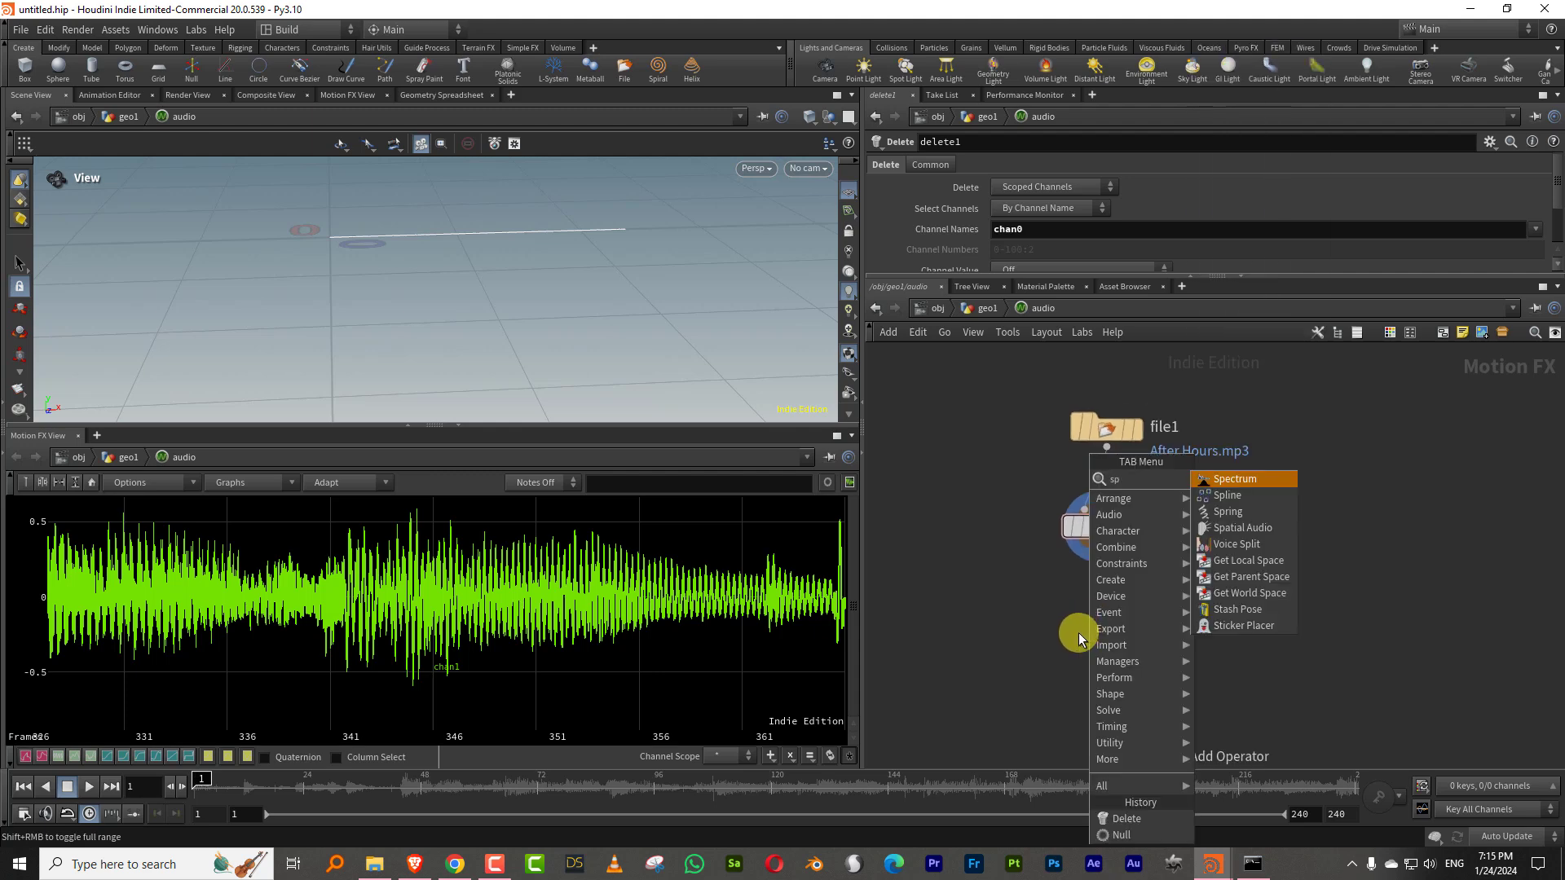
pyautogui.click(1235, 481)
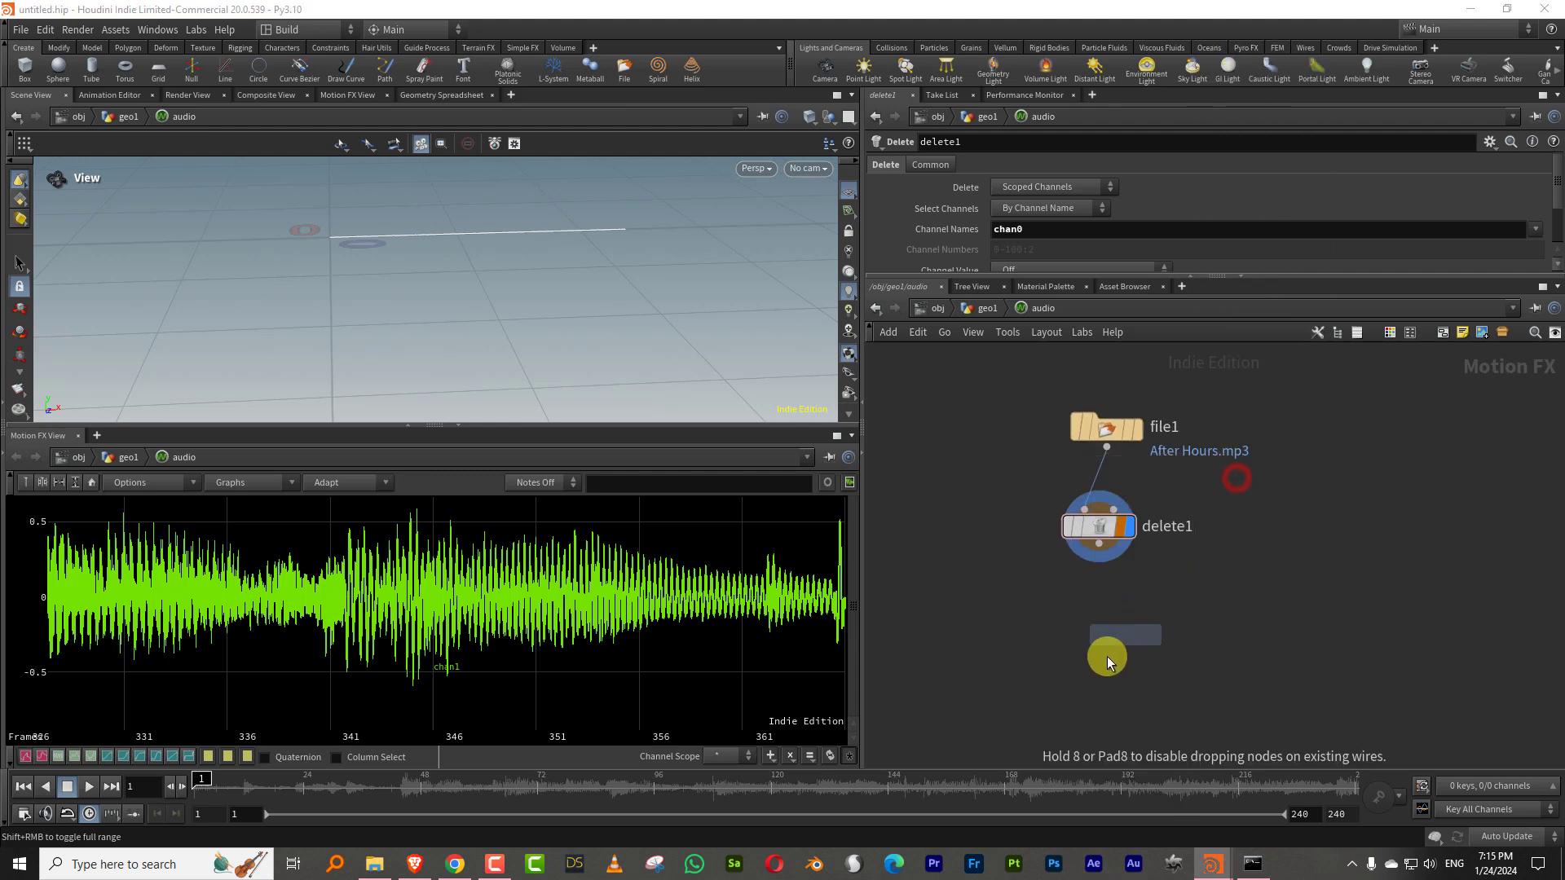
pyautogui.click(1112, 623)
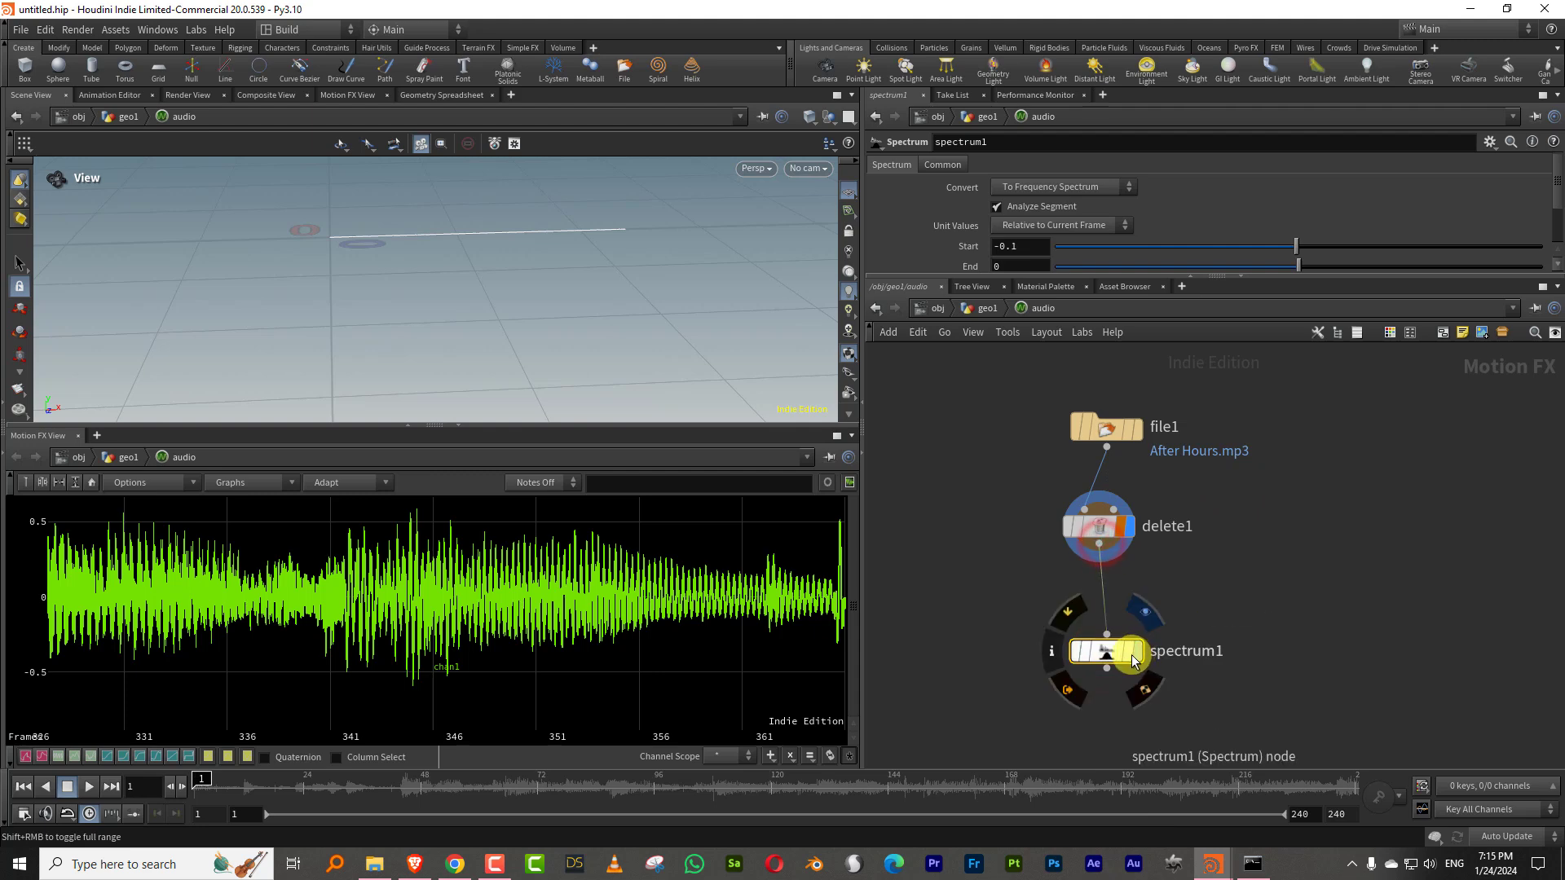
pyautogui.click(1223, 563)
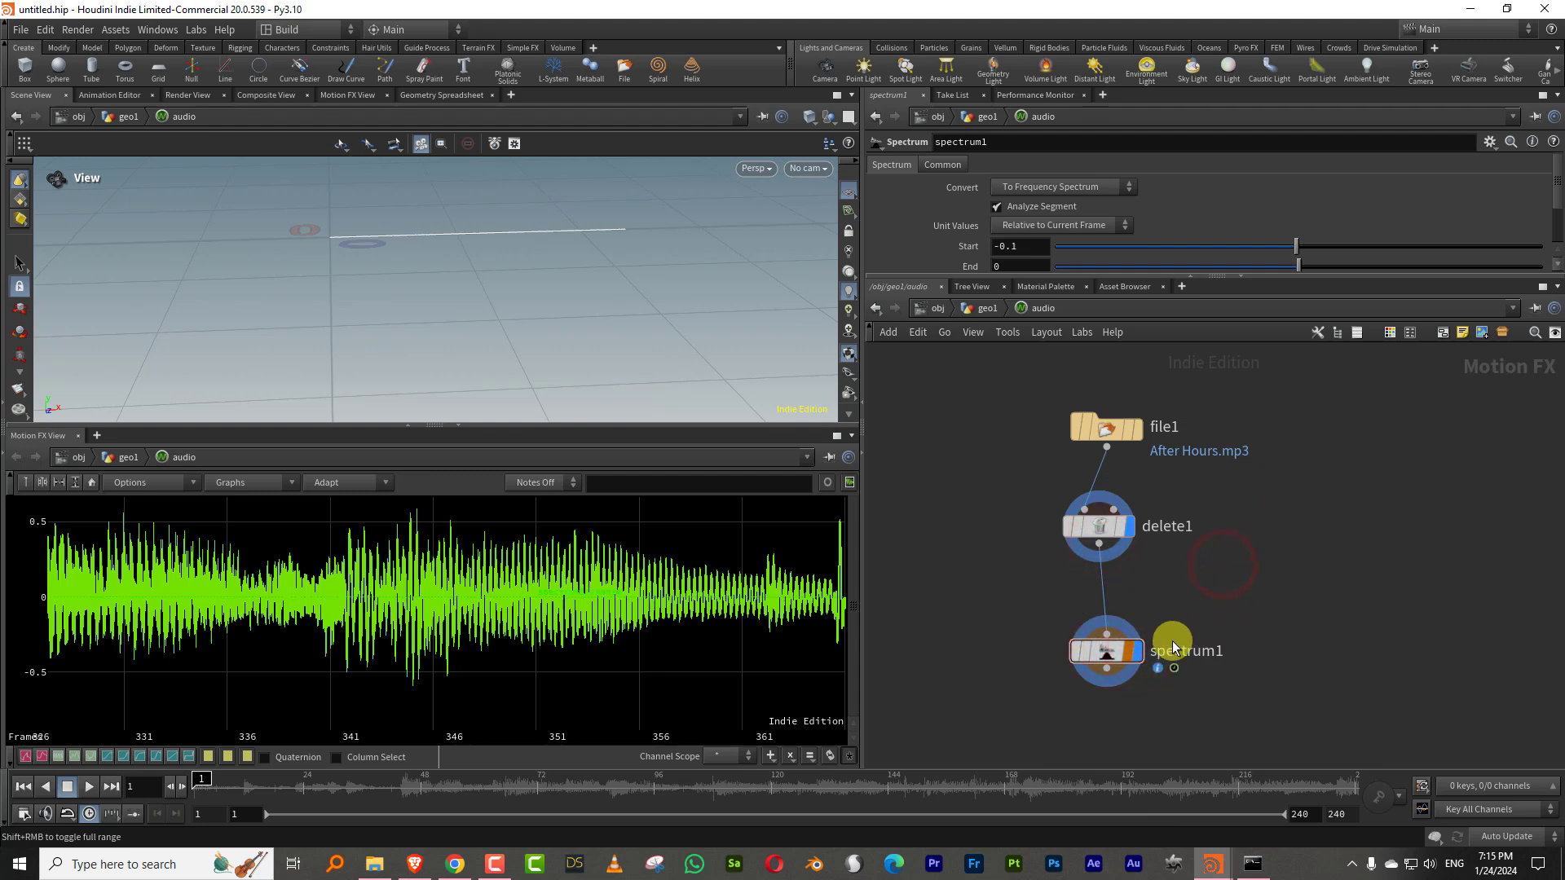
pyautogui.press('l')
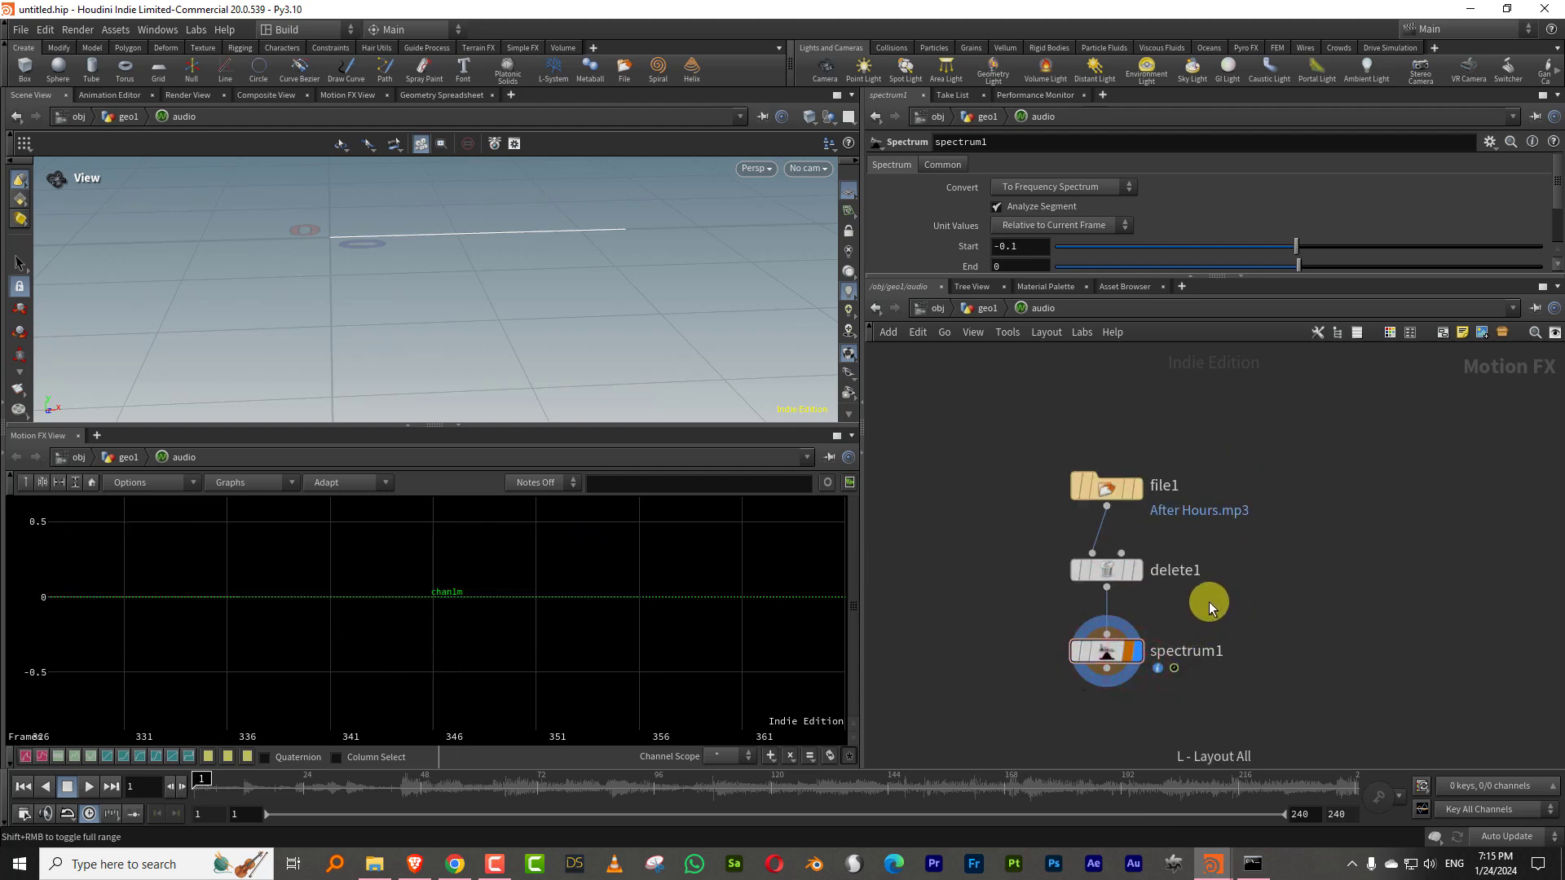
pyautogui.moveTo(1210, 602); pyautogui.dragTo(1108, 661)
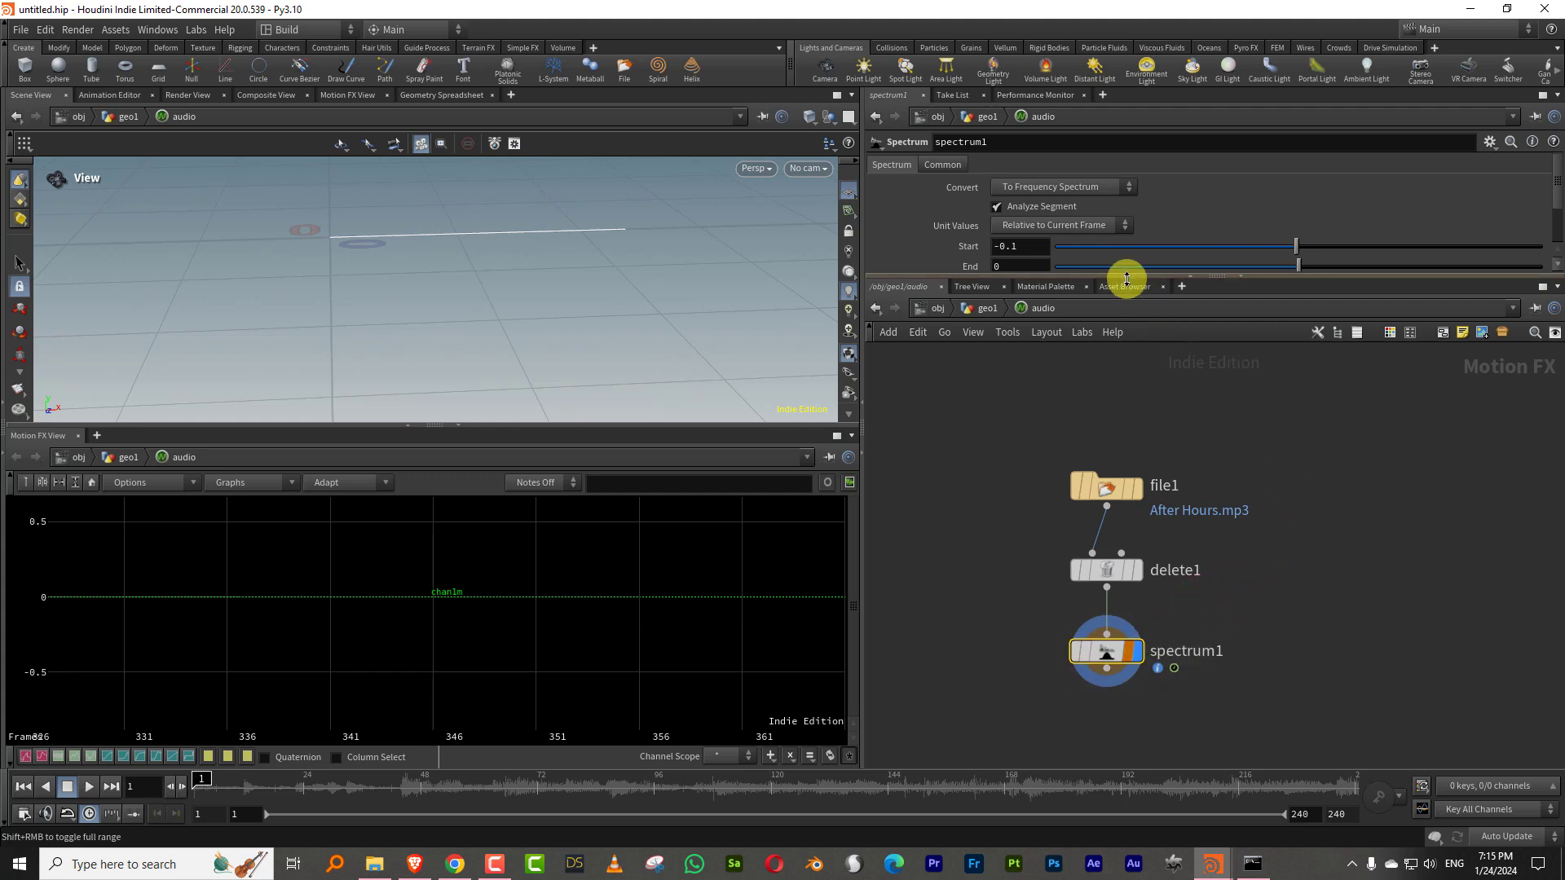
# - Enlarge the parameter area, examine the spectrum1 output while playing the timeline, and return to the first frame
pyautogui.moveTo(1126, 277); pyautogui.dragTo(1128, 363)
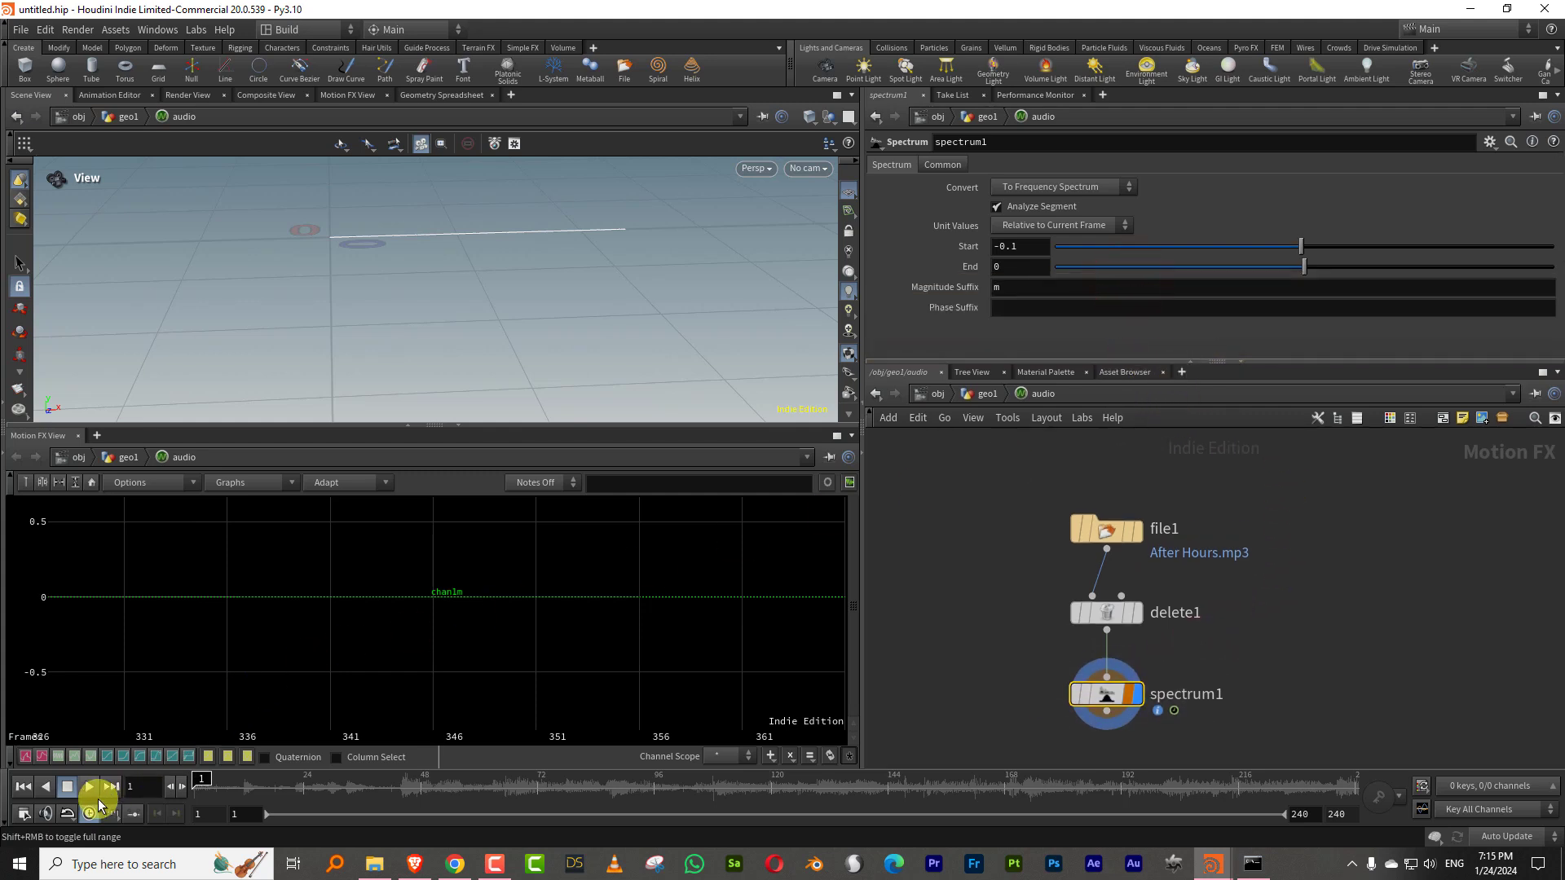
pyautogui.click(88, 788)
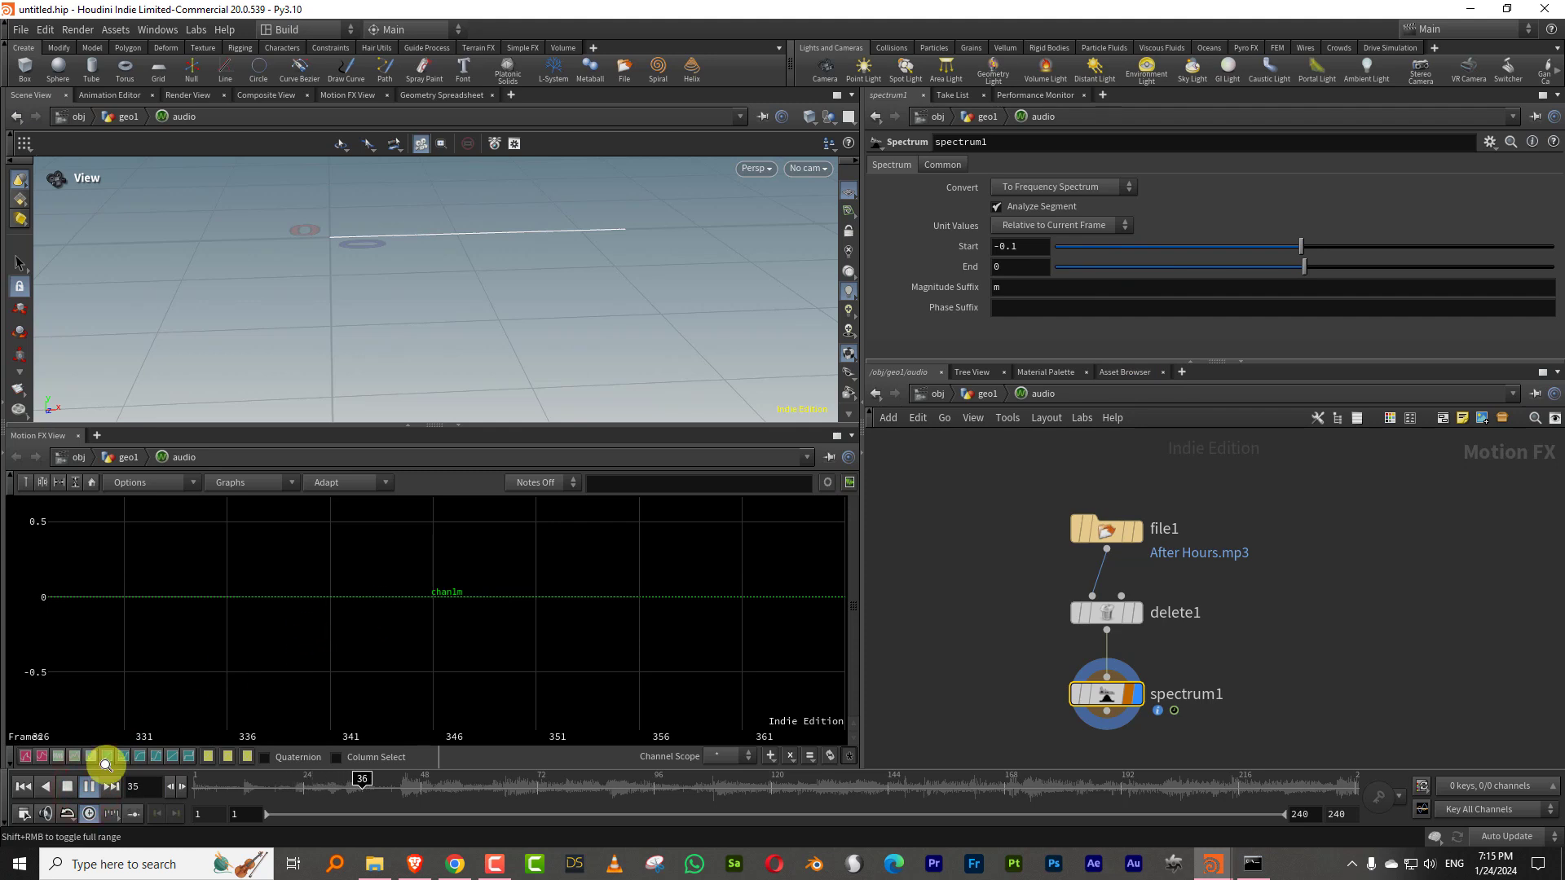
pyautogui.click(67, 787)
pyautogui.moveTo(489, 594); pyautogui.dragTo(408, 642, button='middle')
pyautogui.moveTo(408, 641); pyautogui.dragTo(268, 720, button='right')
pyautogui.moveTo(221, 794); pyautogui.dragTo(140, 799)
pyautogui.click(92, 789)
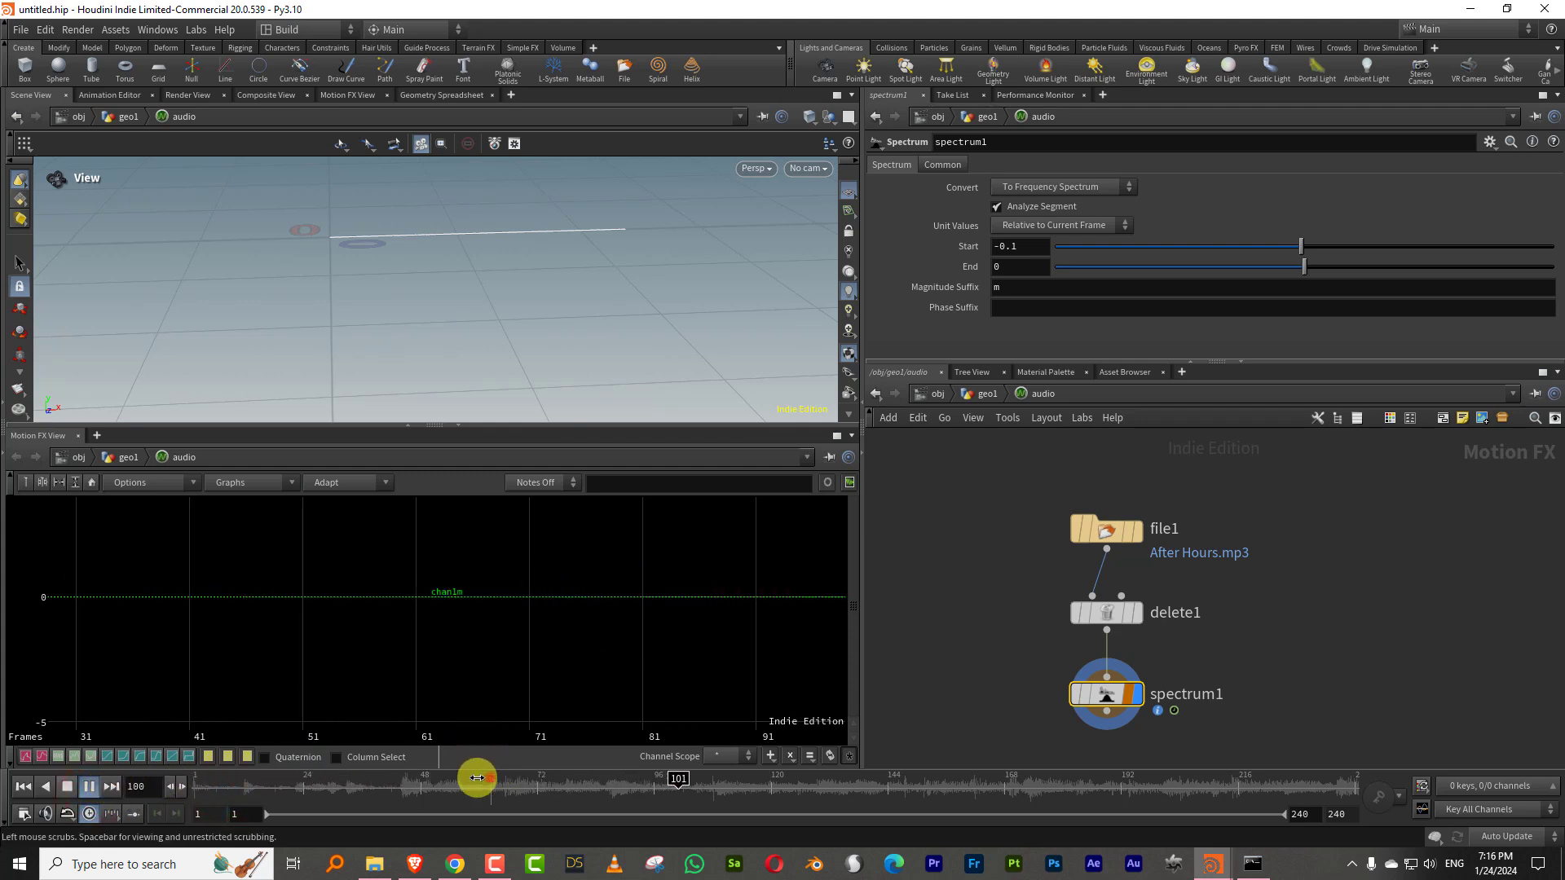
pyautogui.moveTo(491, 780); pyautogui.dragTo(164, 781)
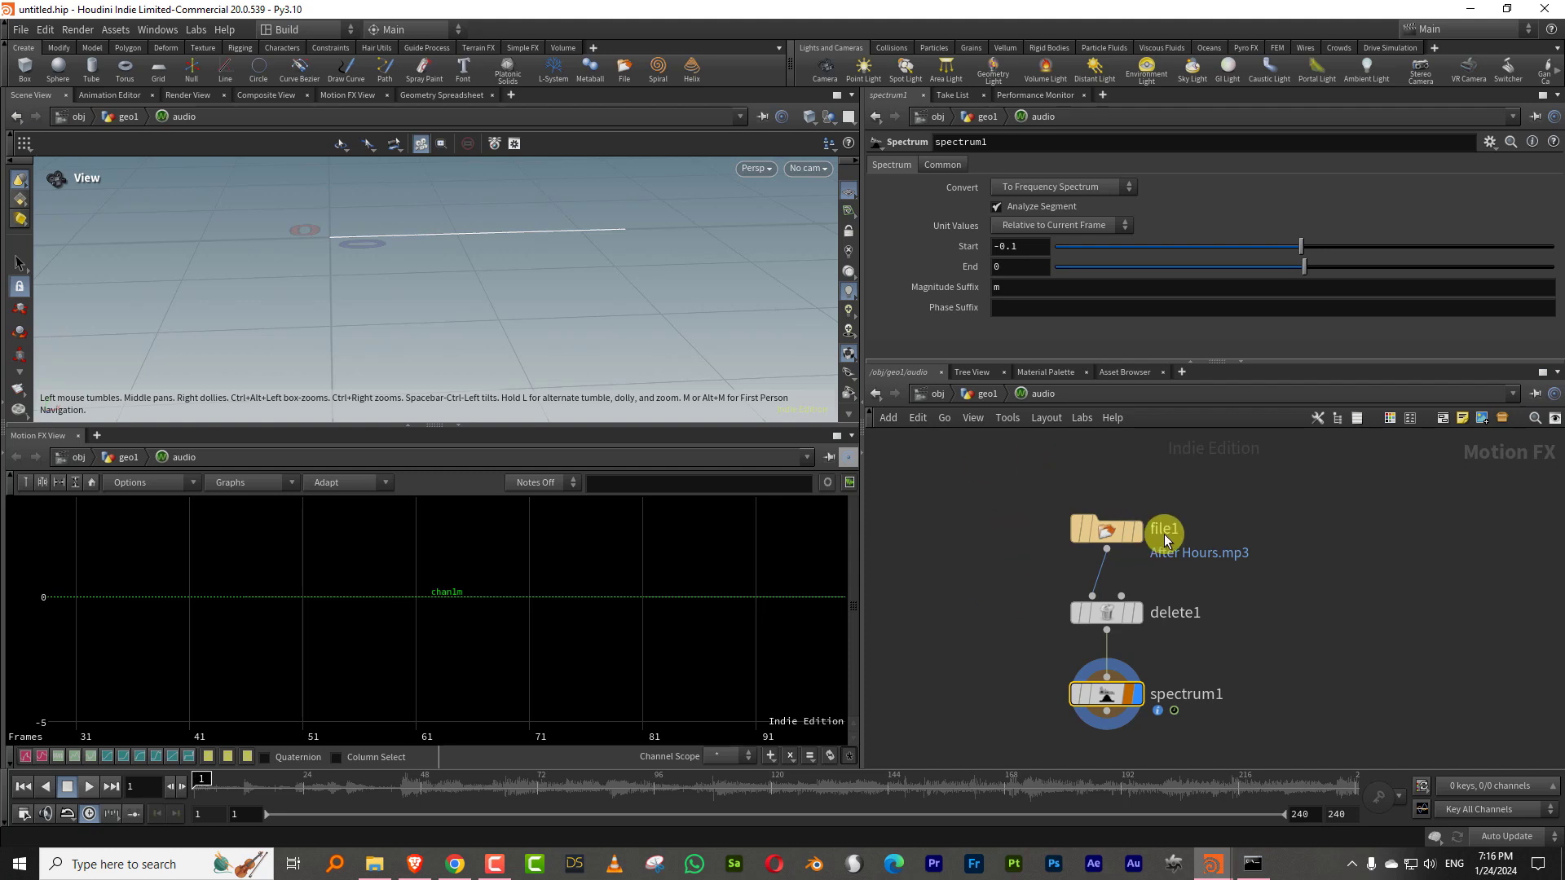
# - Add a Shift node connected to the output of spectrum1 and set its Unit Values to Absolute
pyautogui.press('Tab')
pyautogui.write('shi')
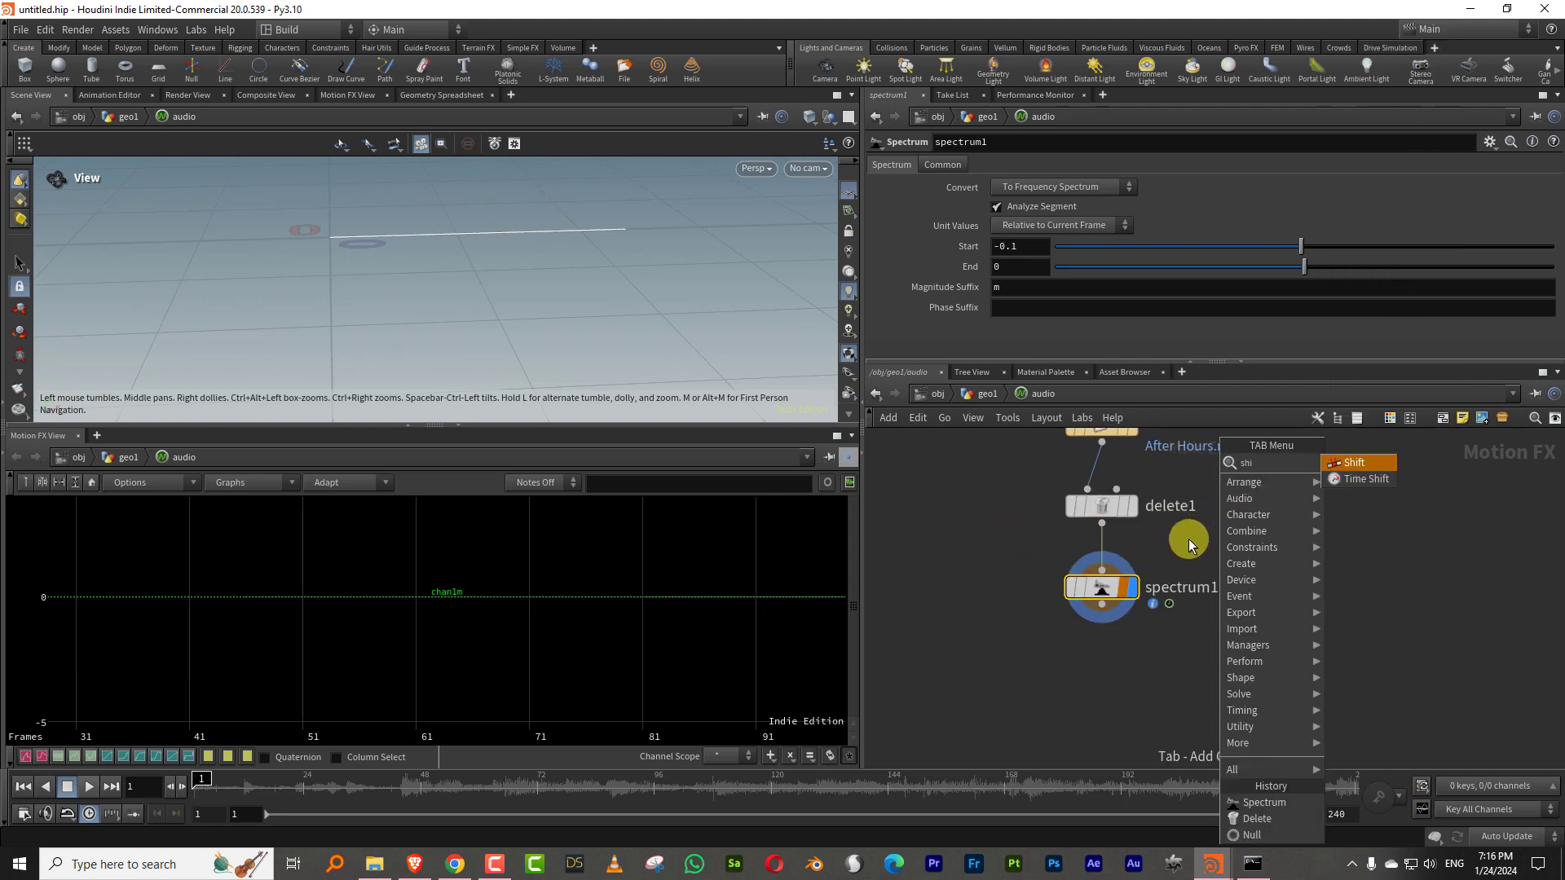
pyautogui.click(1370, 463)
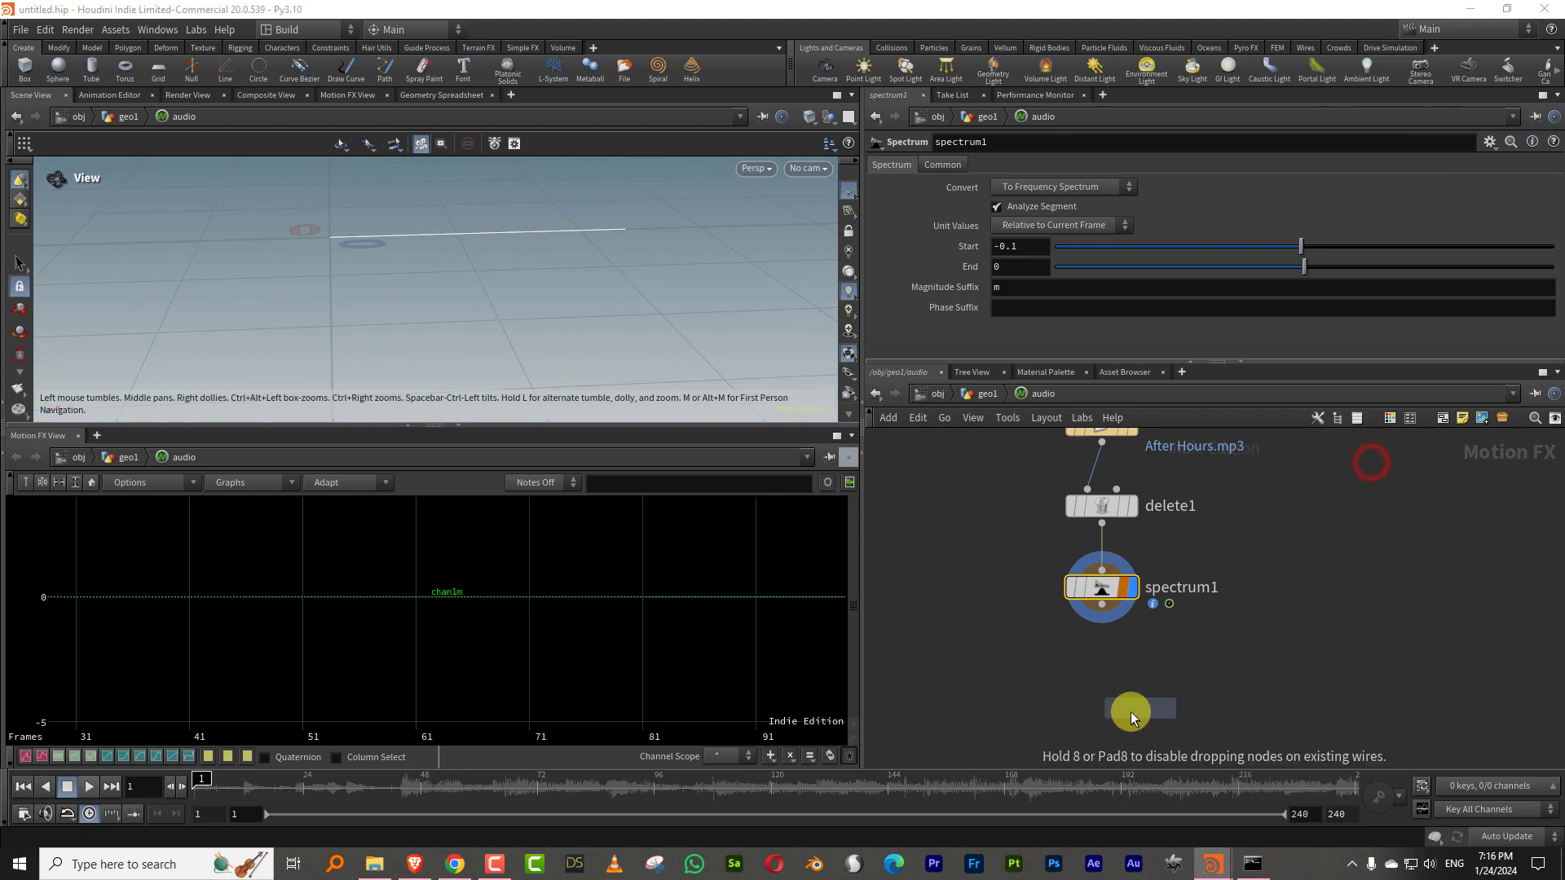
pyautogui.click(1110, 701)
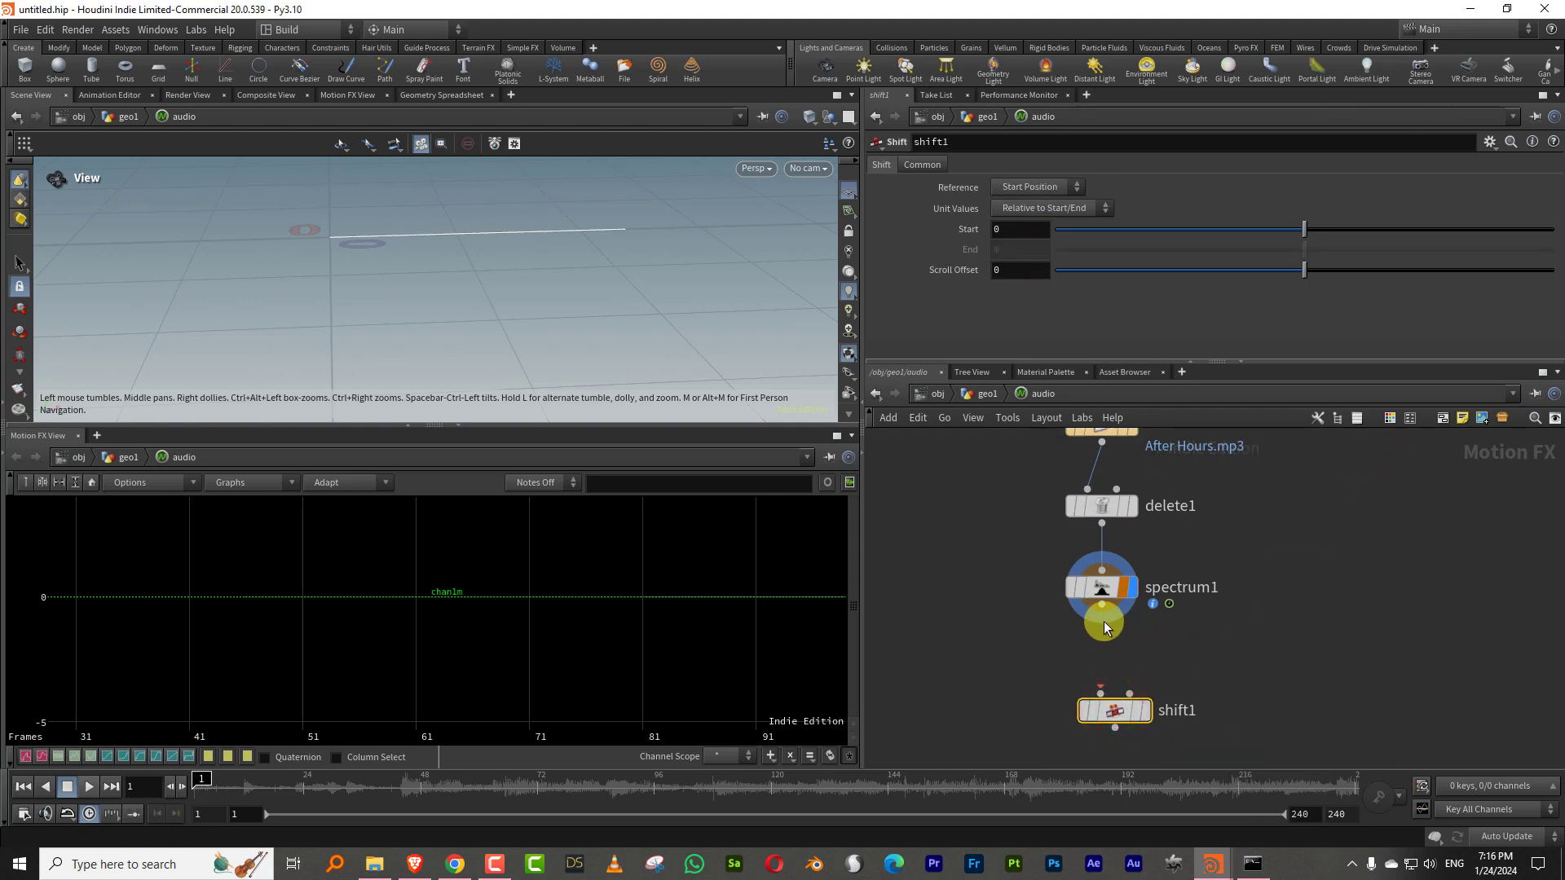
pyautogui.moveTo(1104, 622); pyautogui.dragTo(1107, 695)
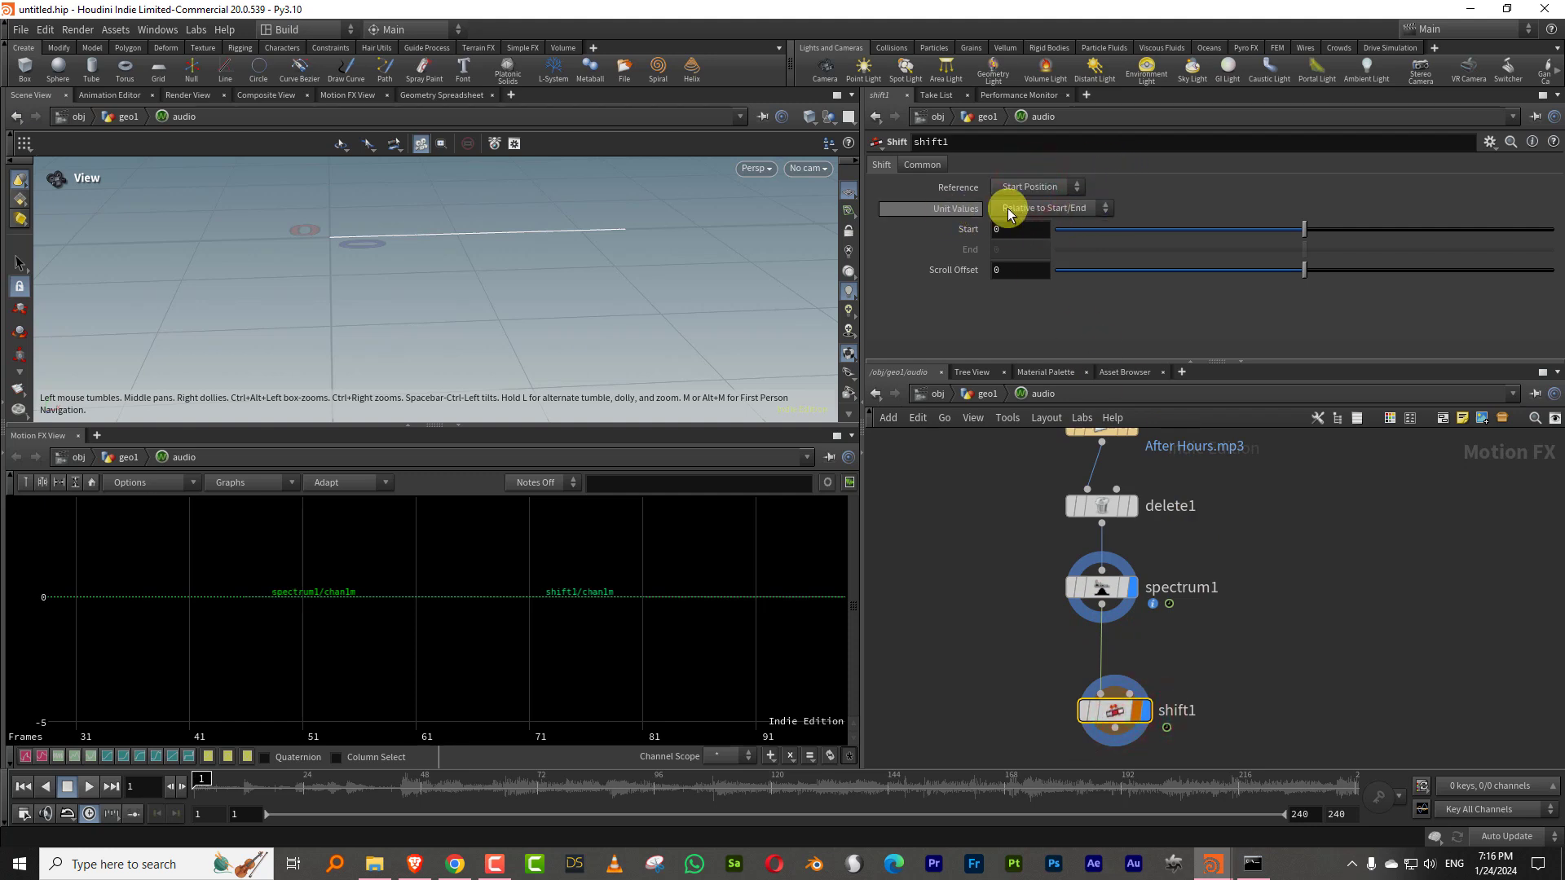
pyautogui.click(1038, 225)
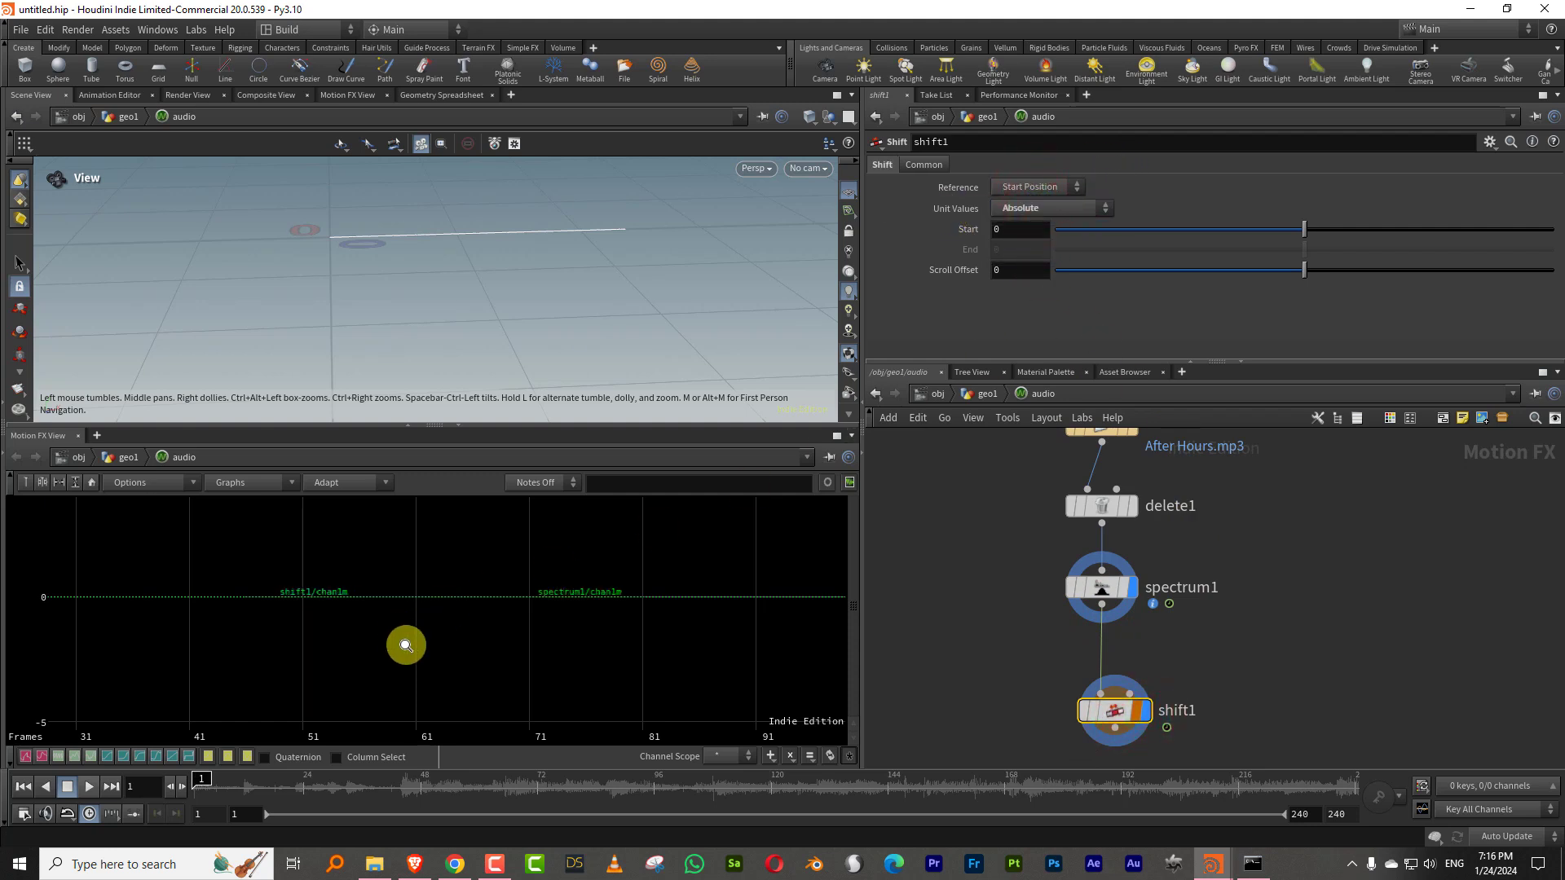
# - Examine the shifted spectrum around frame 1 in the Motion FX View while playing the timeline
pyautogui.moveTo(408, 633); pyautogui.dragTo(244, 677, button='right')
pyautogui.moveTo(261, 616); pyautogui.dragTo(363, 595, button='middle')
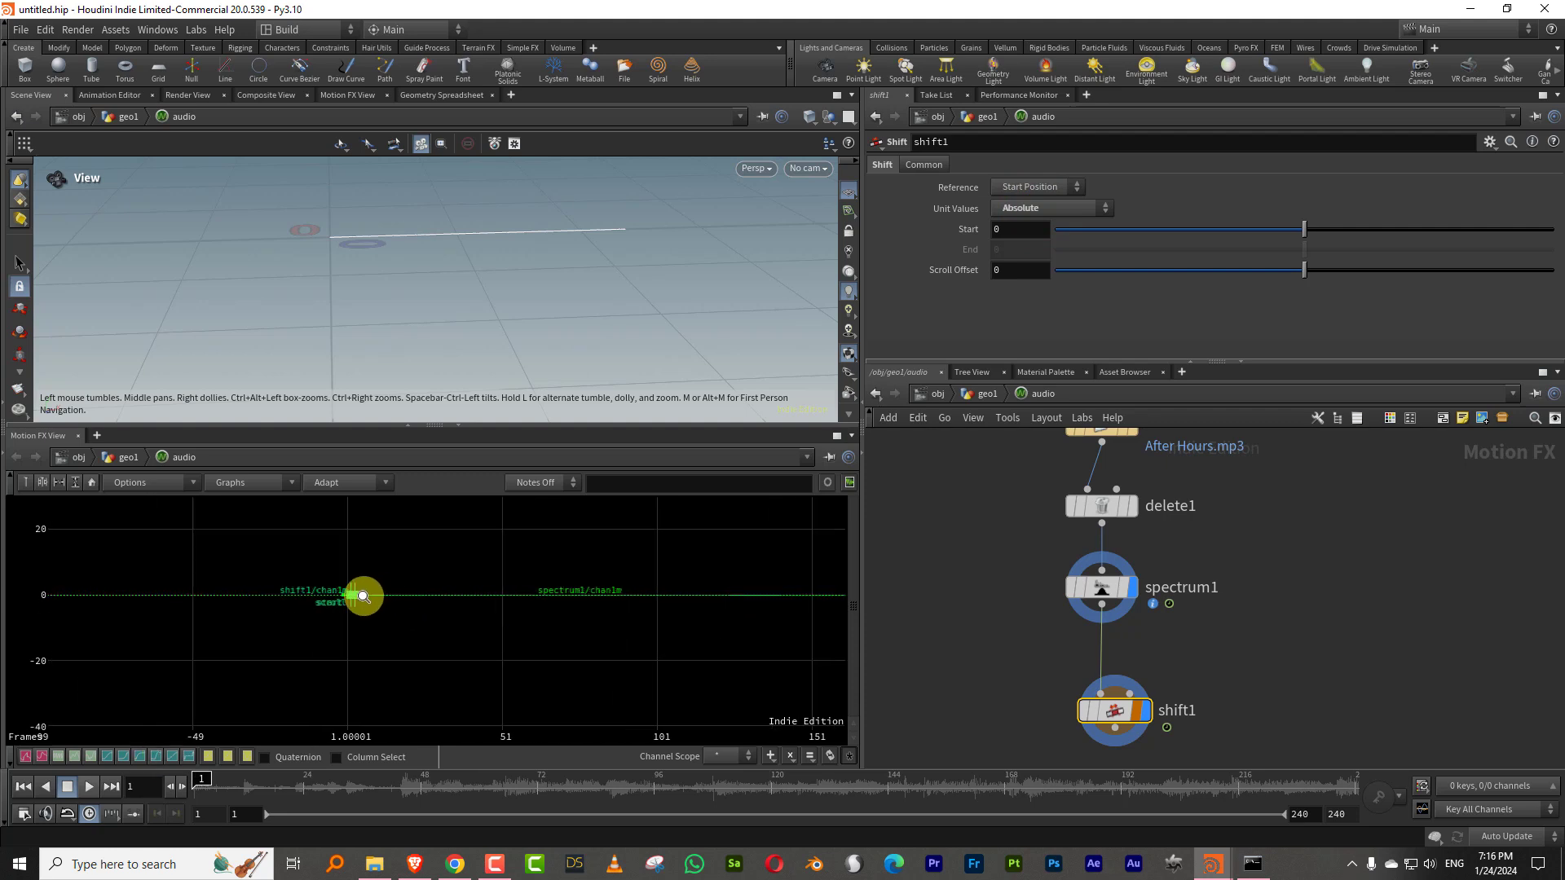
pyautogui.moveTo(349, 588); pyautogui.dragTo(525, 479, button='right')
pyautogui.scroll(5, 399, 569)
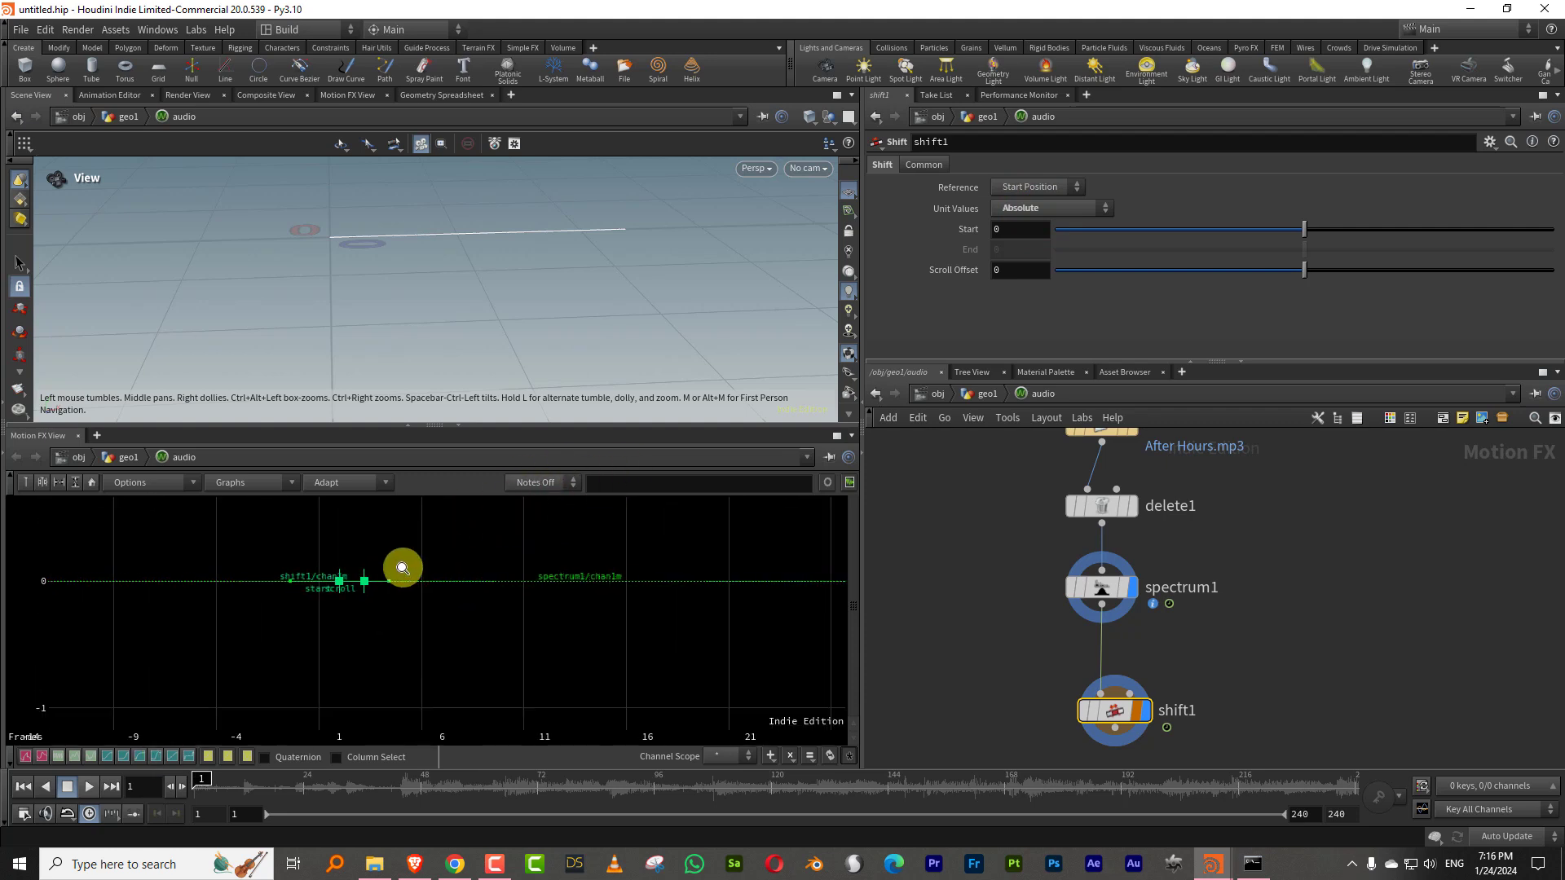
pyautogui.click(90, 787)
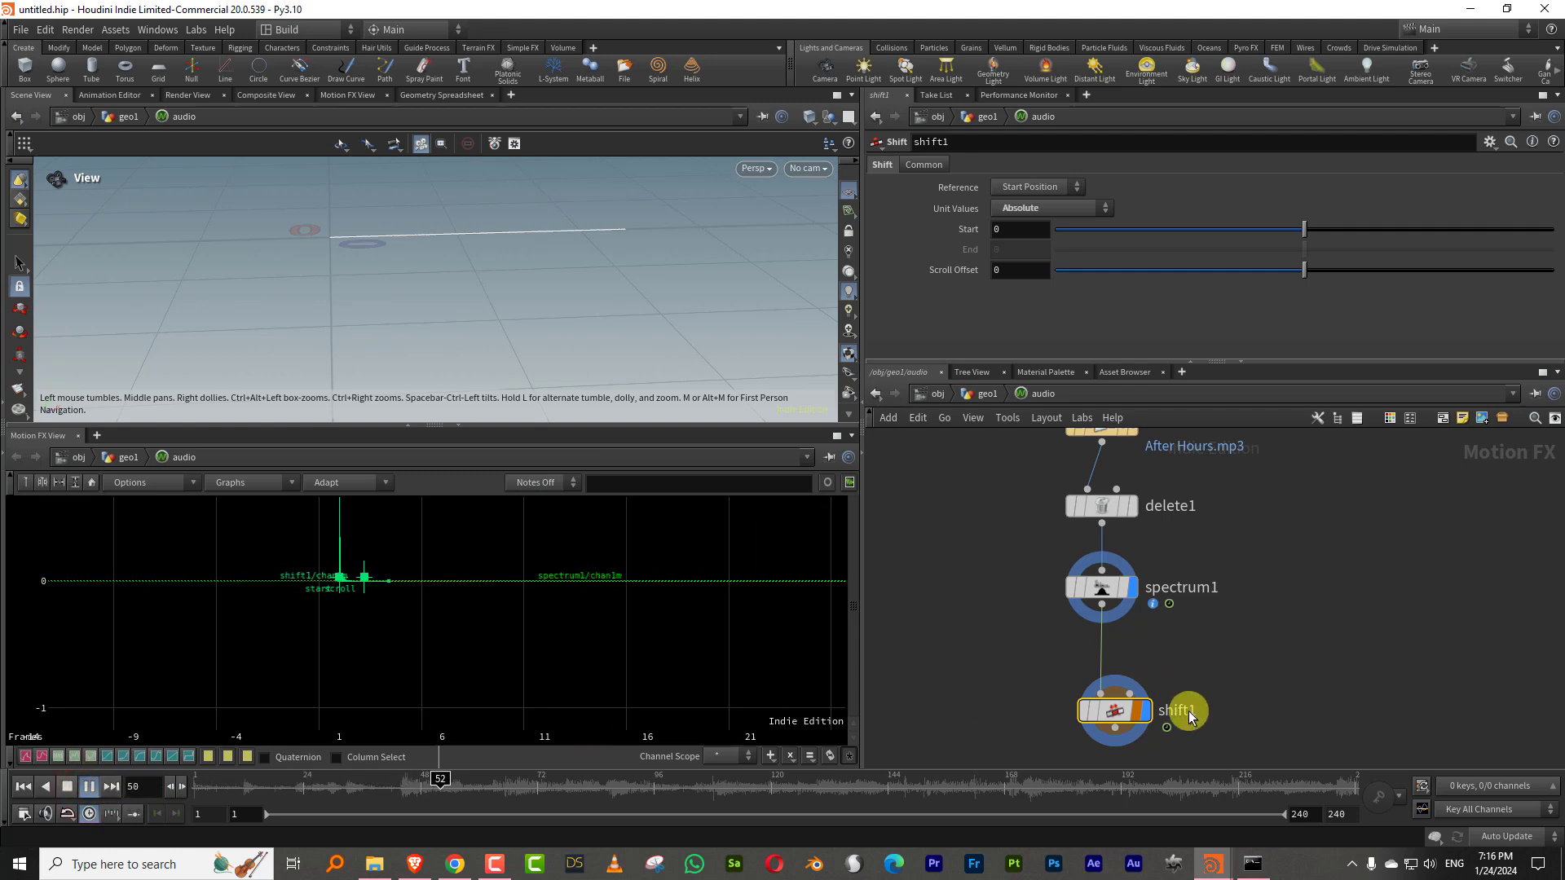
pyautogui.click(68, 787)
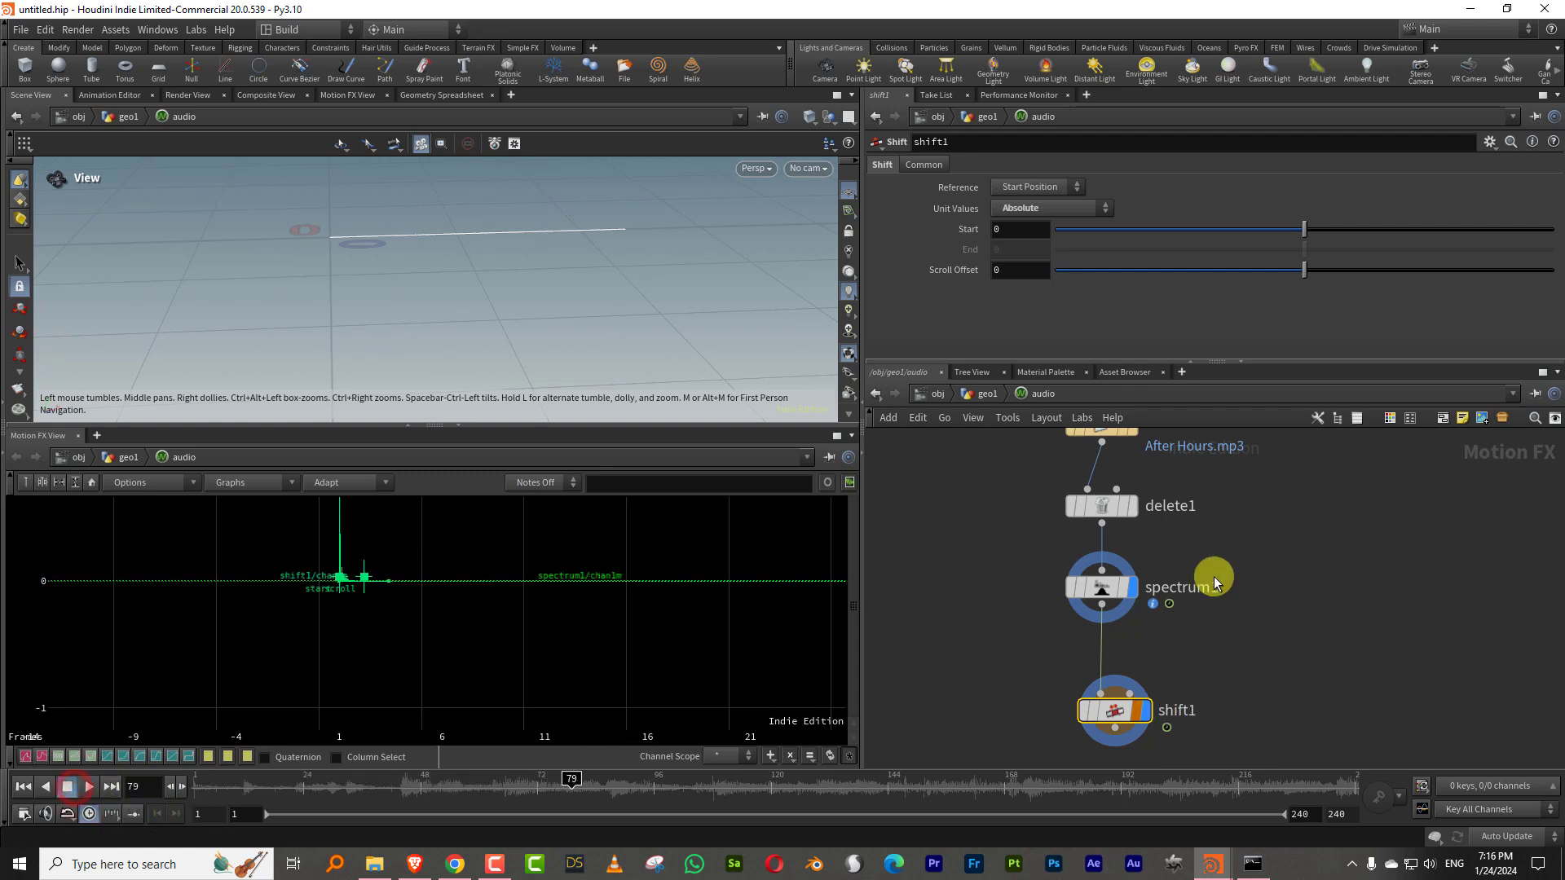
# - Display only shift1, play back its spectrum up close, then return to the first frame and lay out the nodes
pyautogui.click(1134, 594)
pyautogui.moveTo(404, 546); pyautogui.dragTo(394, 634, button='middle')
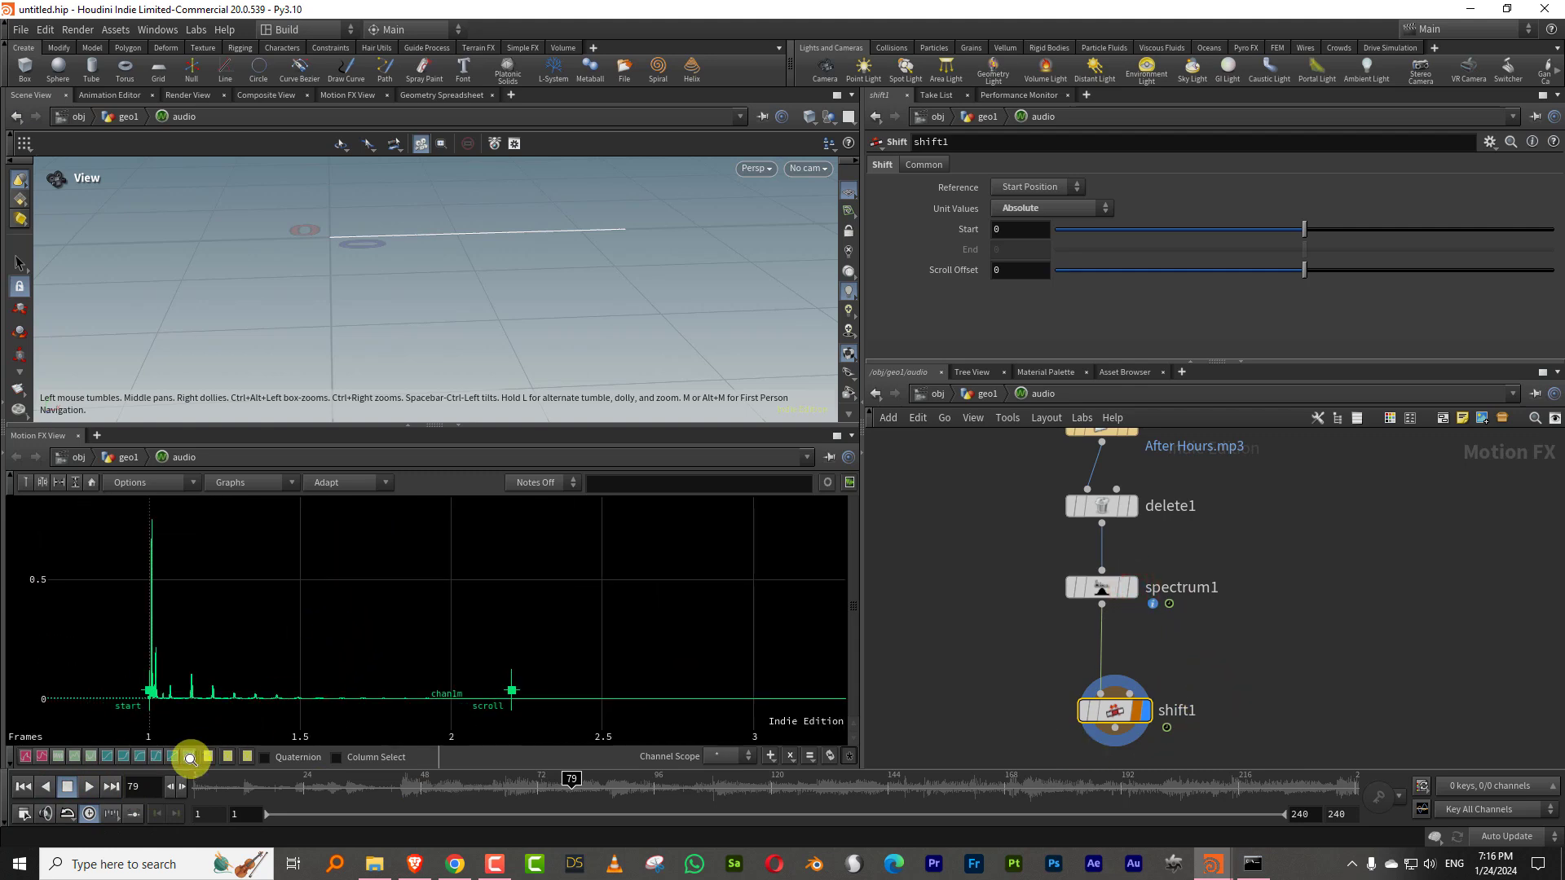
pyautogui.click(196, 789)
pyautogui.click(108, 791)
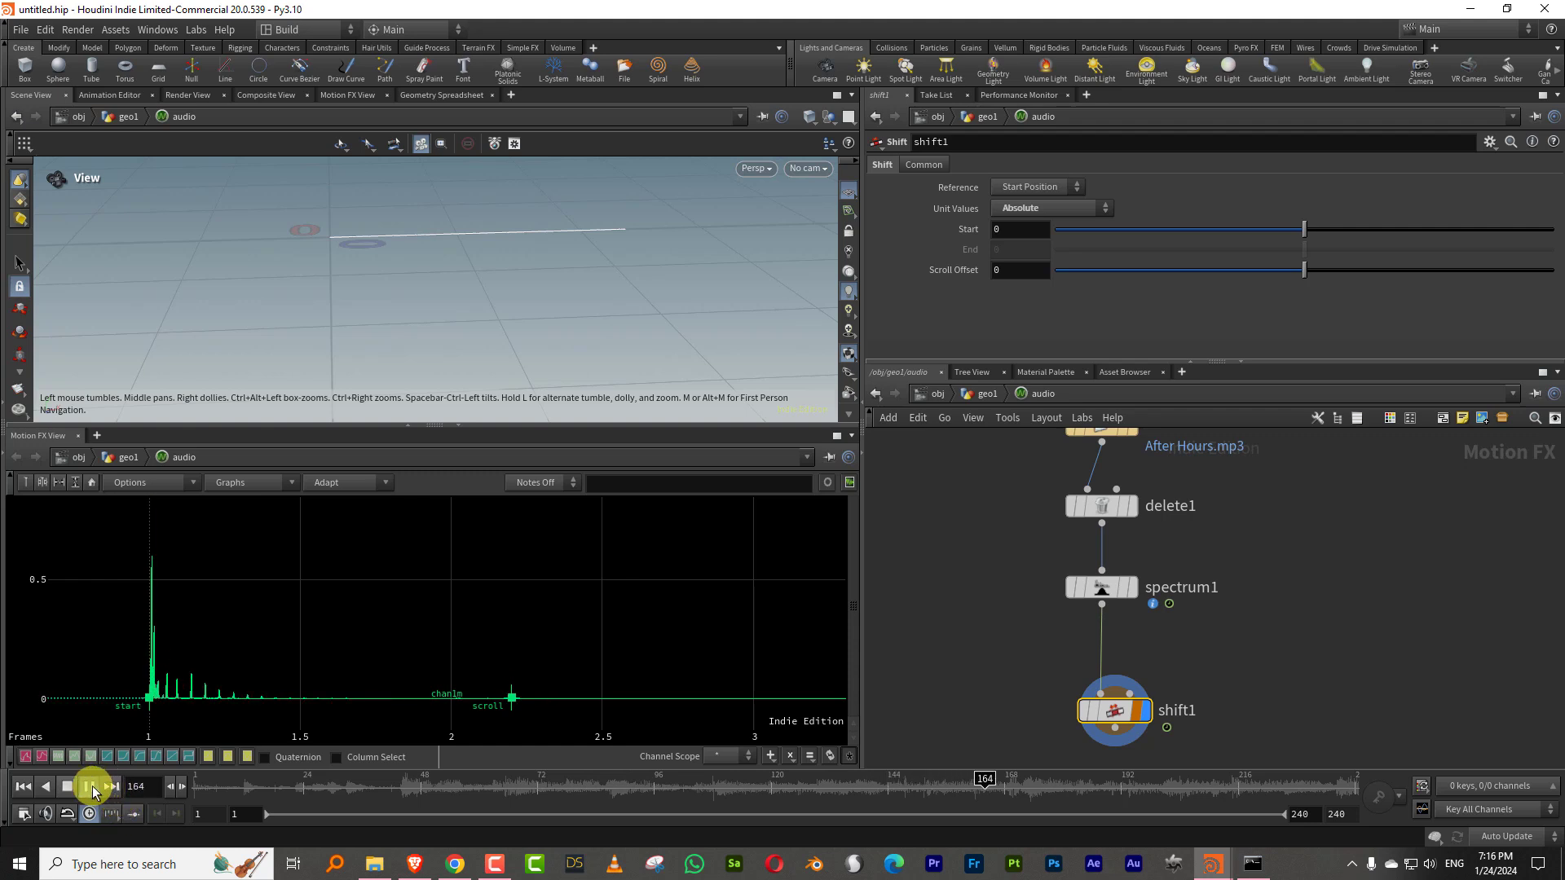
pyautogui.click(67, 786)
pyautogui.click(23, 787)
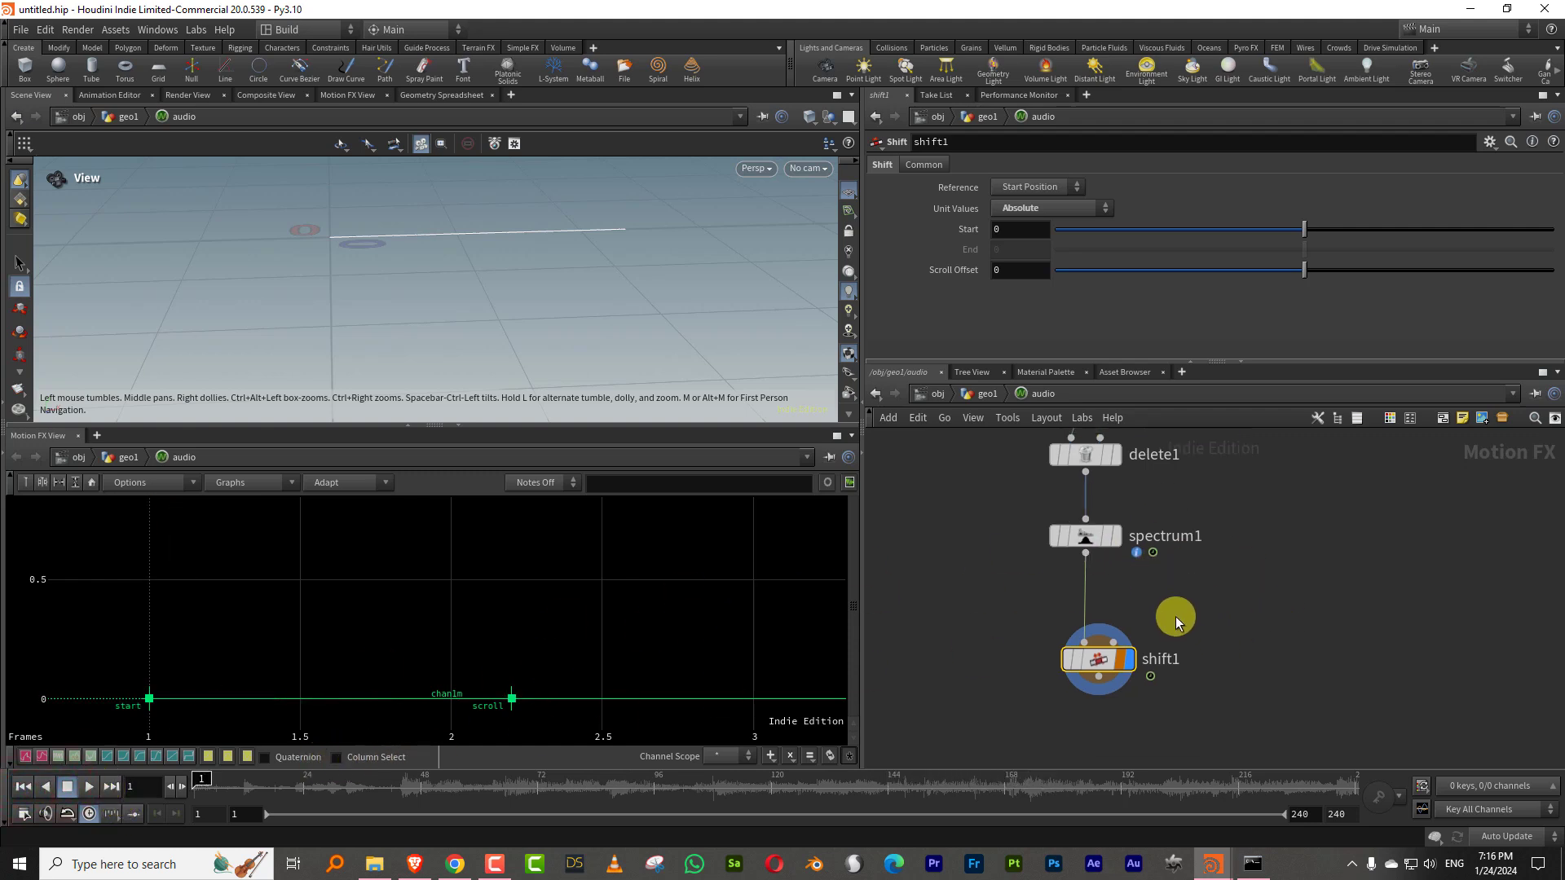
pyautogui.press('l')
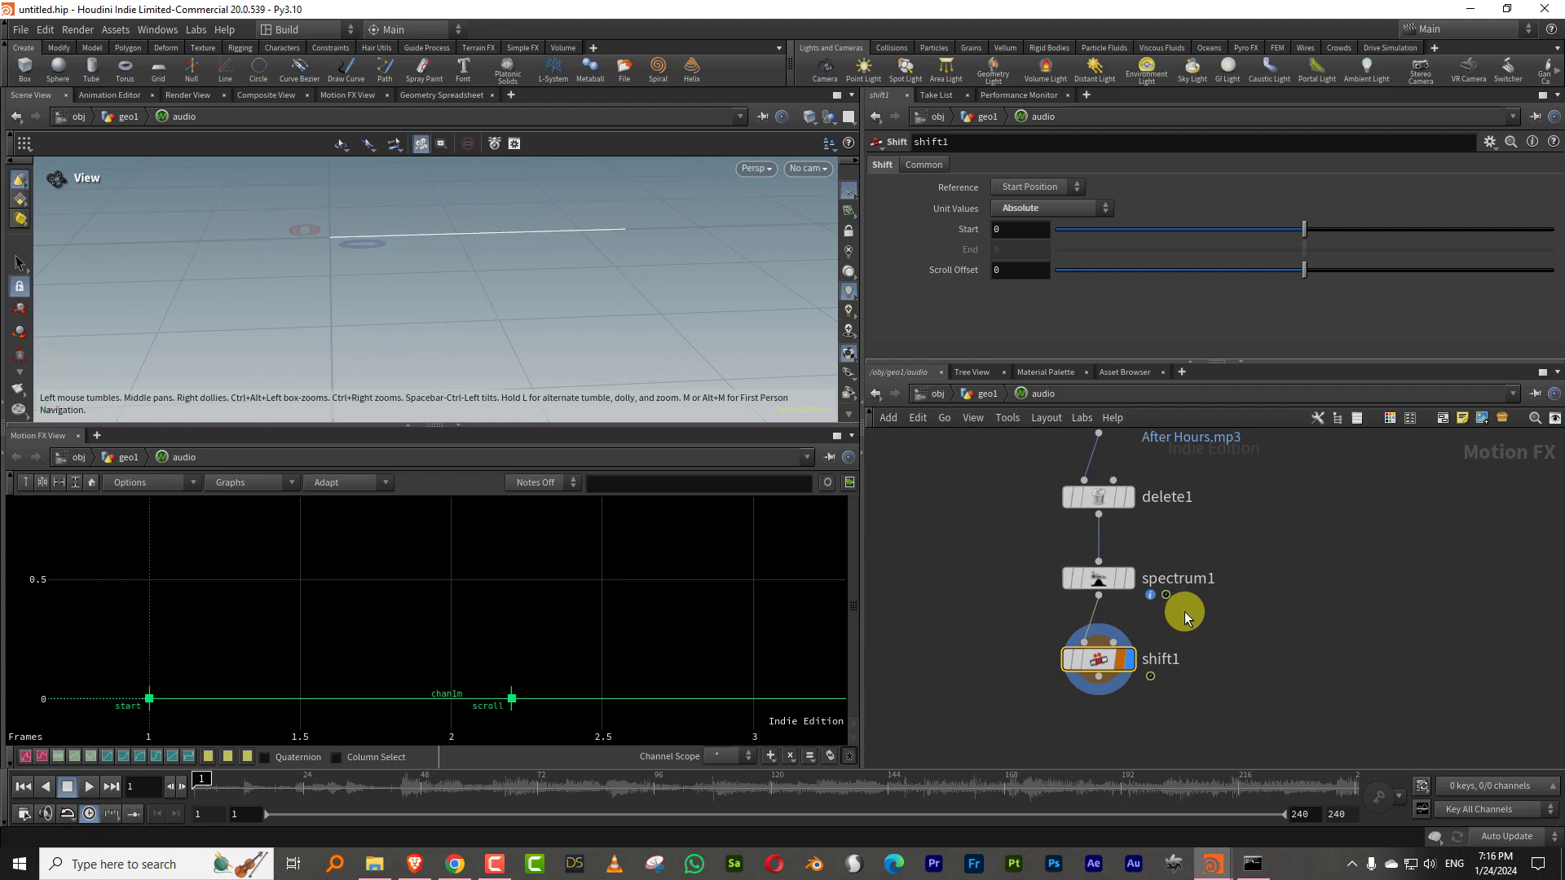
# - Add a Rename node connected to the output of shift1 and turn on its display
pyautogui.click(470, 213)
pyautogui.moveTo(448, 235); pyautogui.dragTo(394, 307, button='middle')
pyautogui.moveTo(1235, 644); pyautogui.dragTo(1197, 585, button='middle')
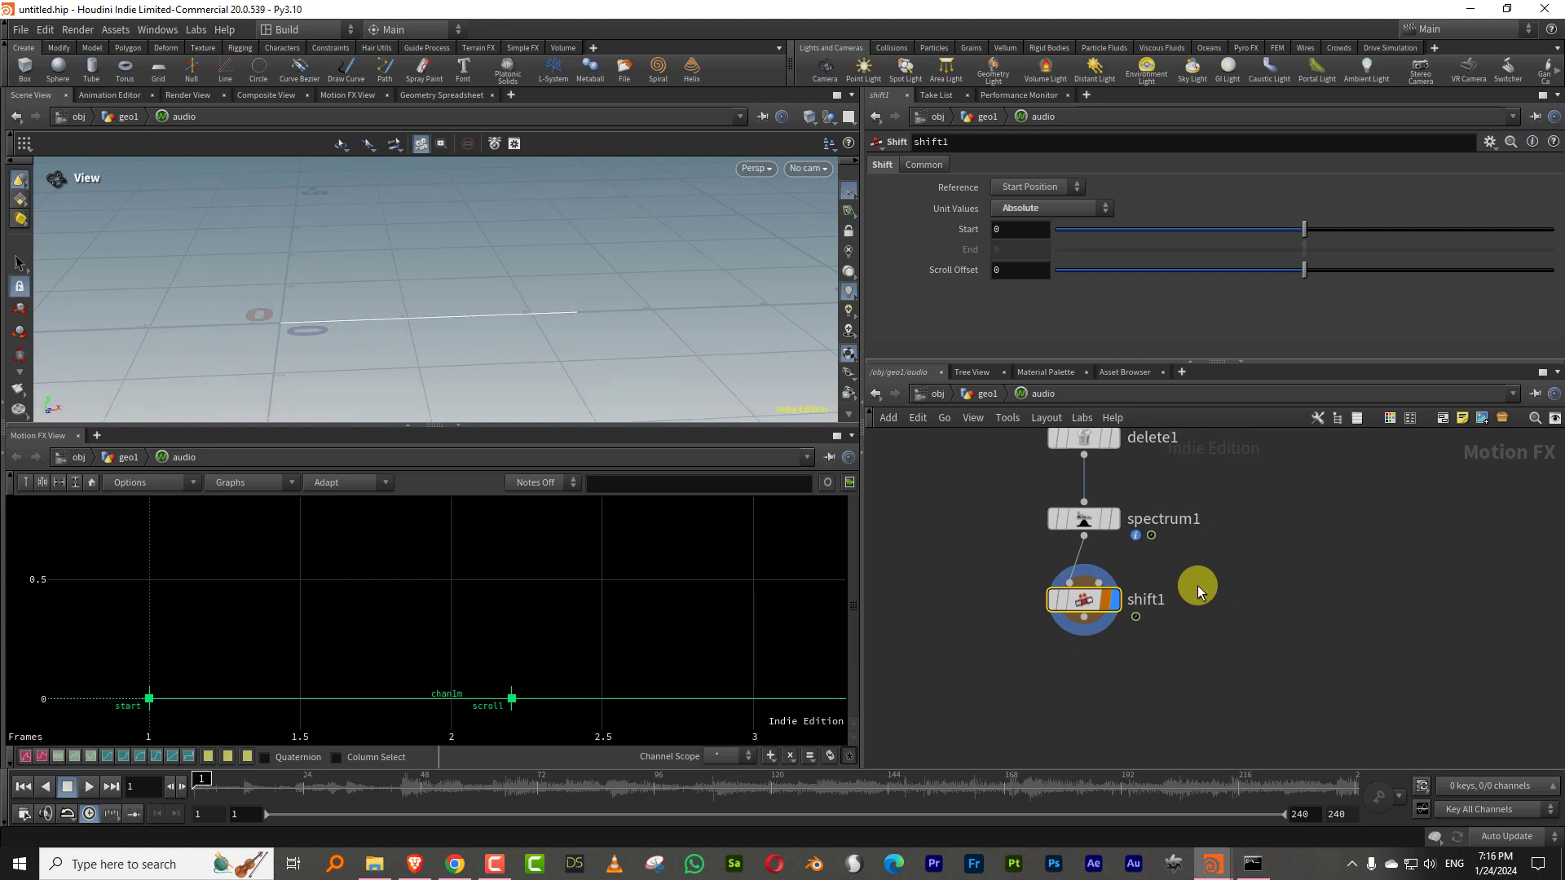
pyautogui.press('Tab')
pyautogui.write('ren')
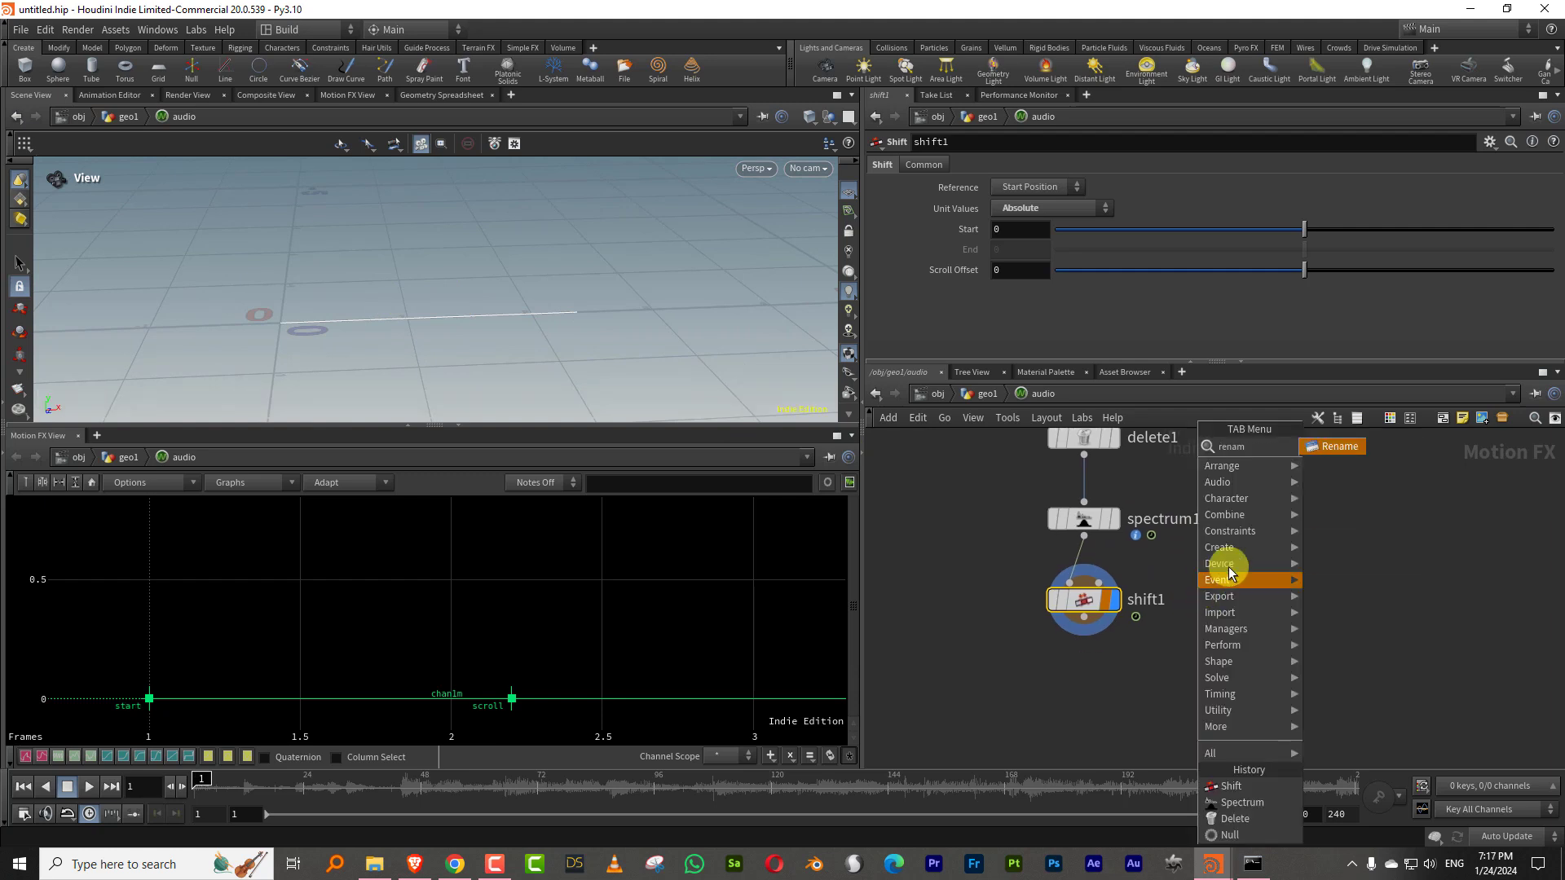
pyautogui.click(1335, 446)
pyautogui.click(1114, 725)
pyautogui.click(1089, 722)
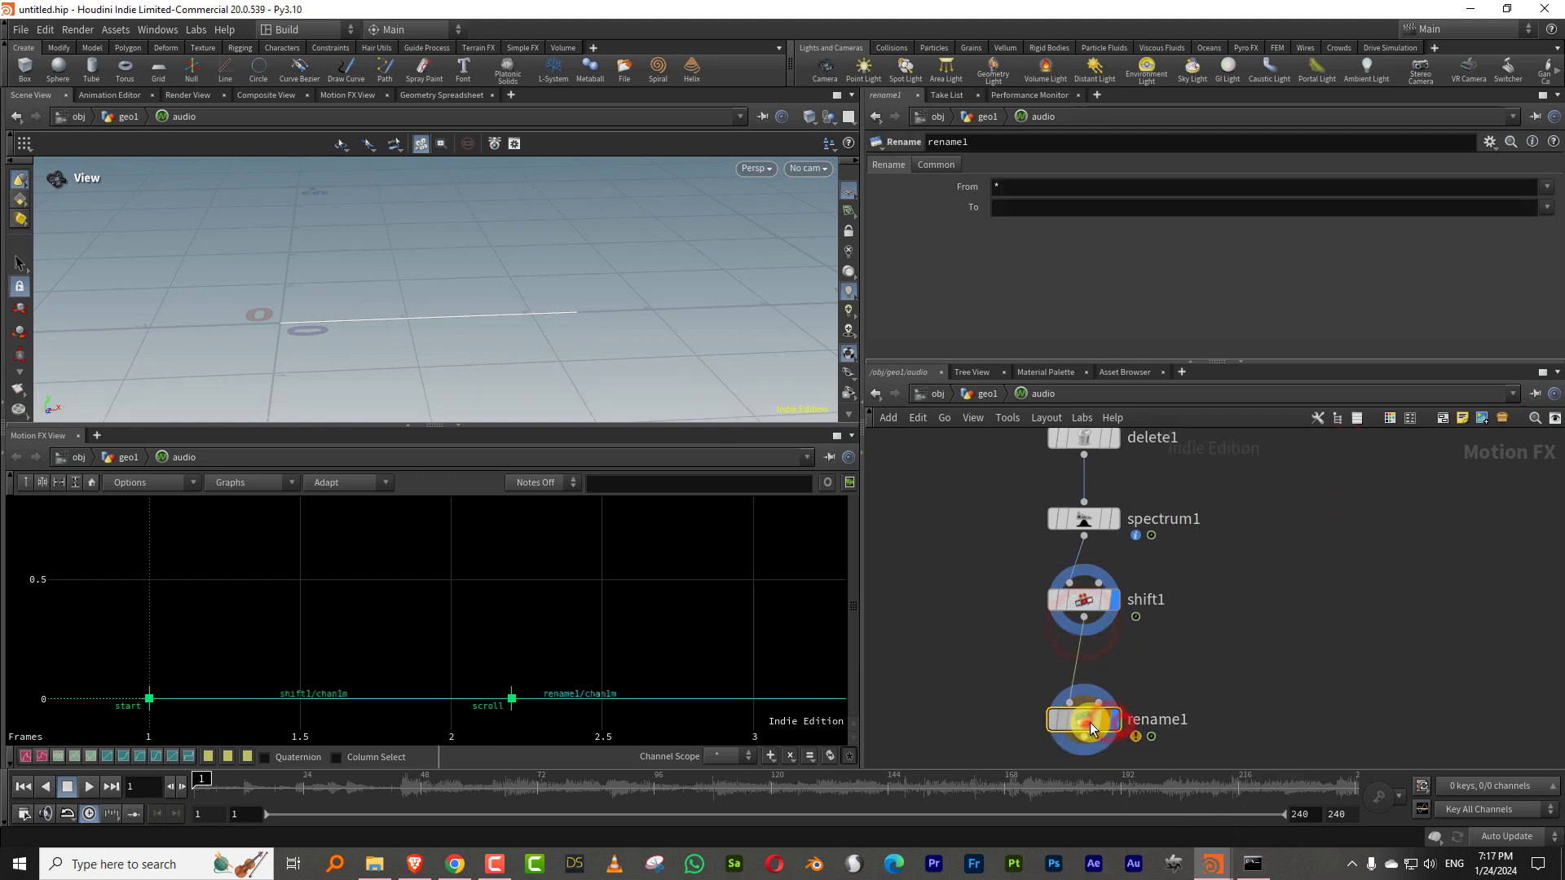
# - Set the Rename node's To name to left and display only rename1
pyautogui.click(1016, 207)
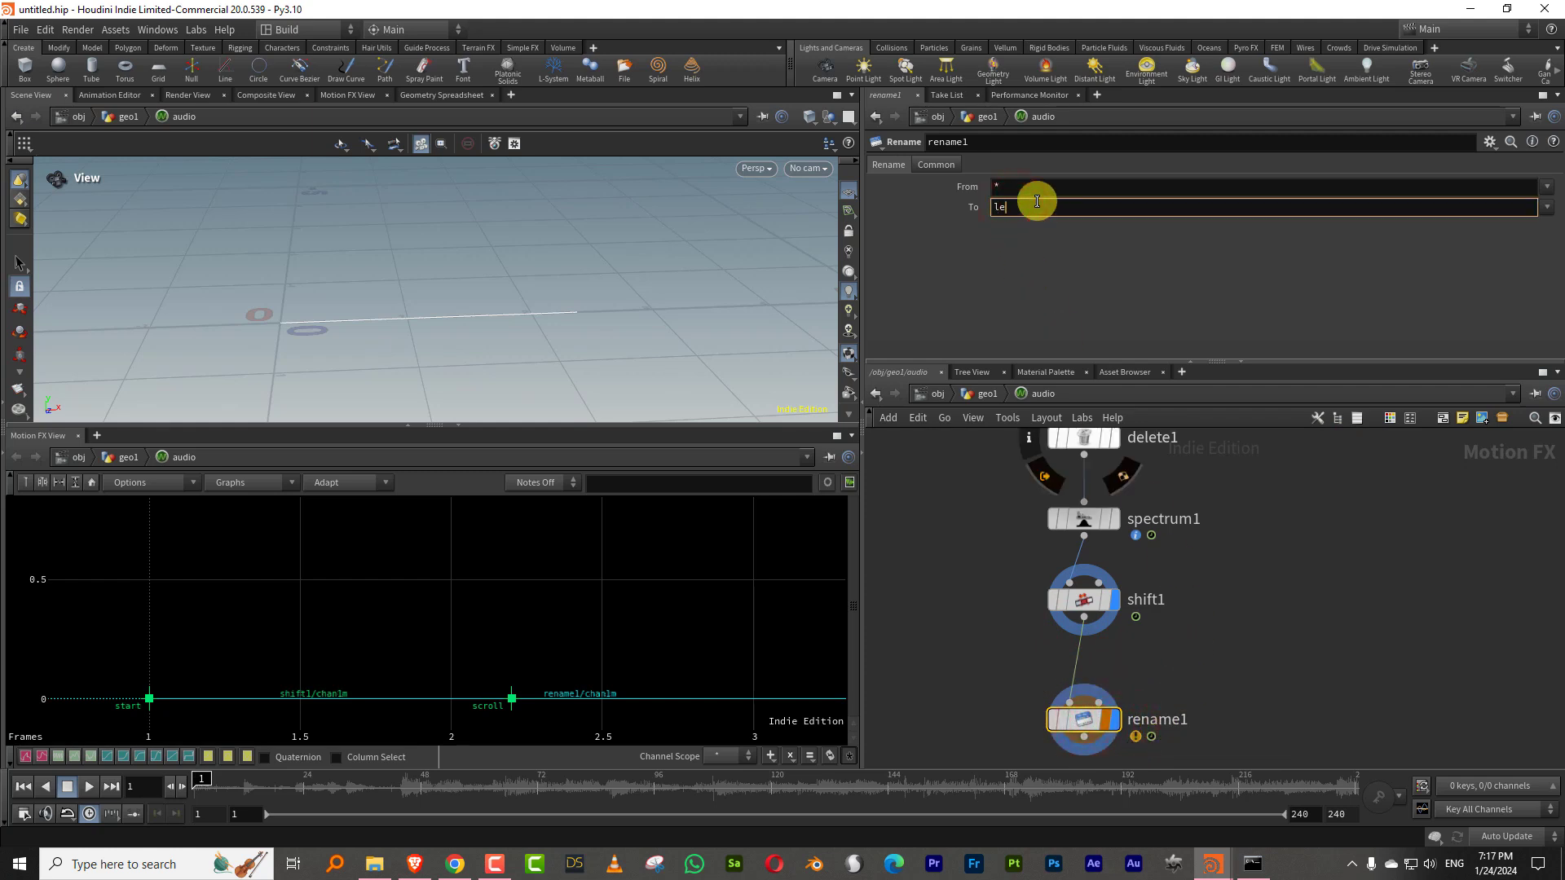
pyautogui.press('Return')
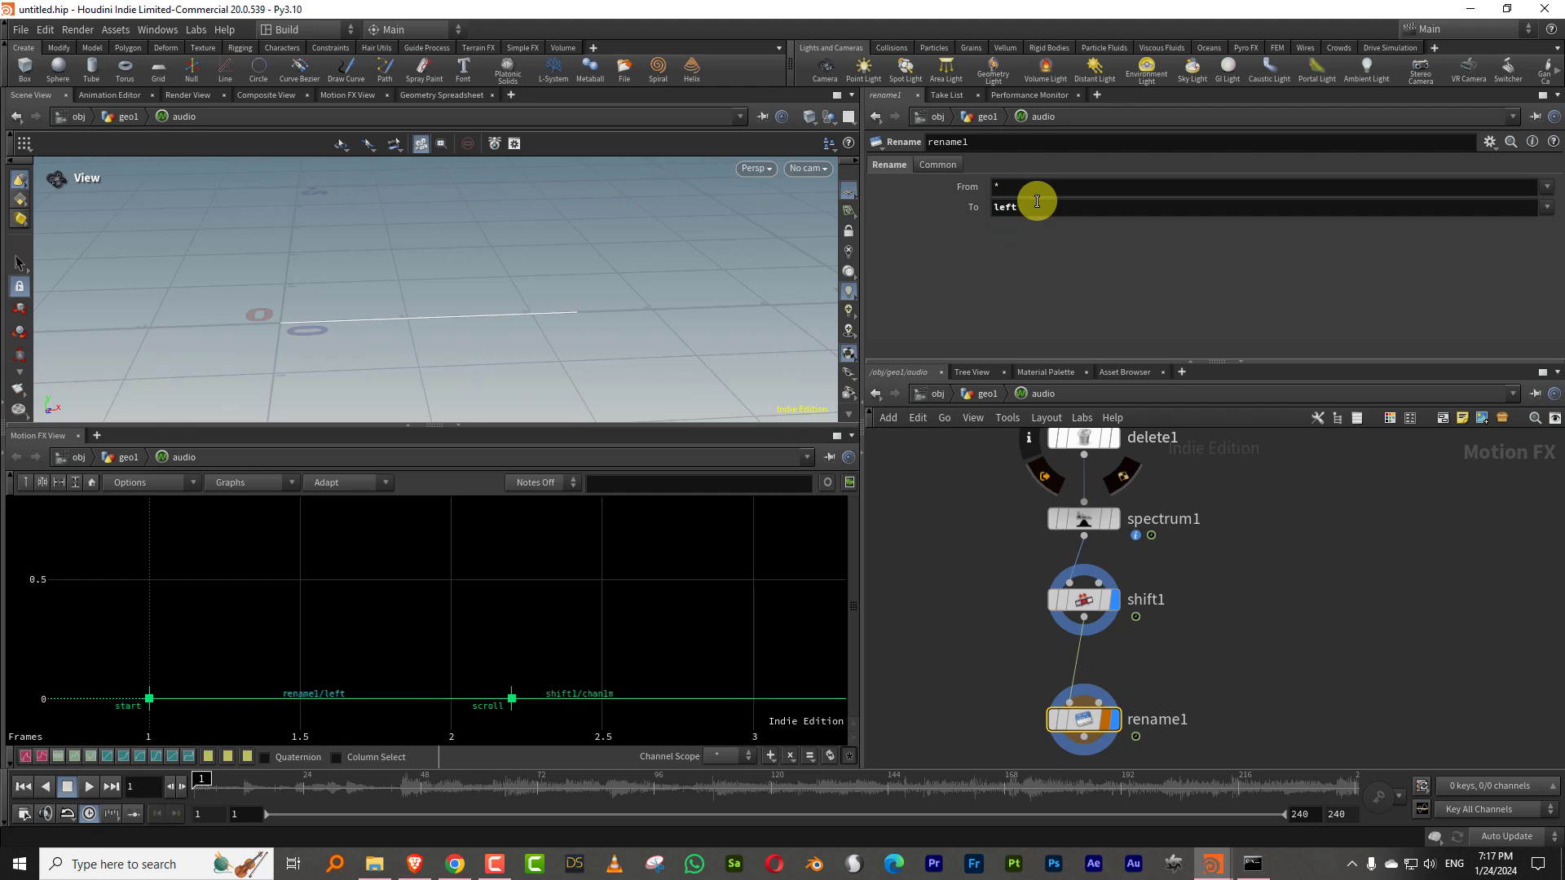
pyautogui.click(1113, 717)
# - Add a Null named OUT after rename1, display only that node, and lay out the network
pyautogui.press('Tab')
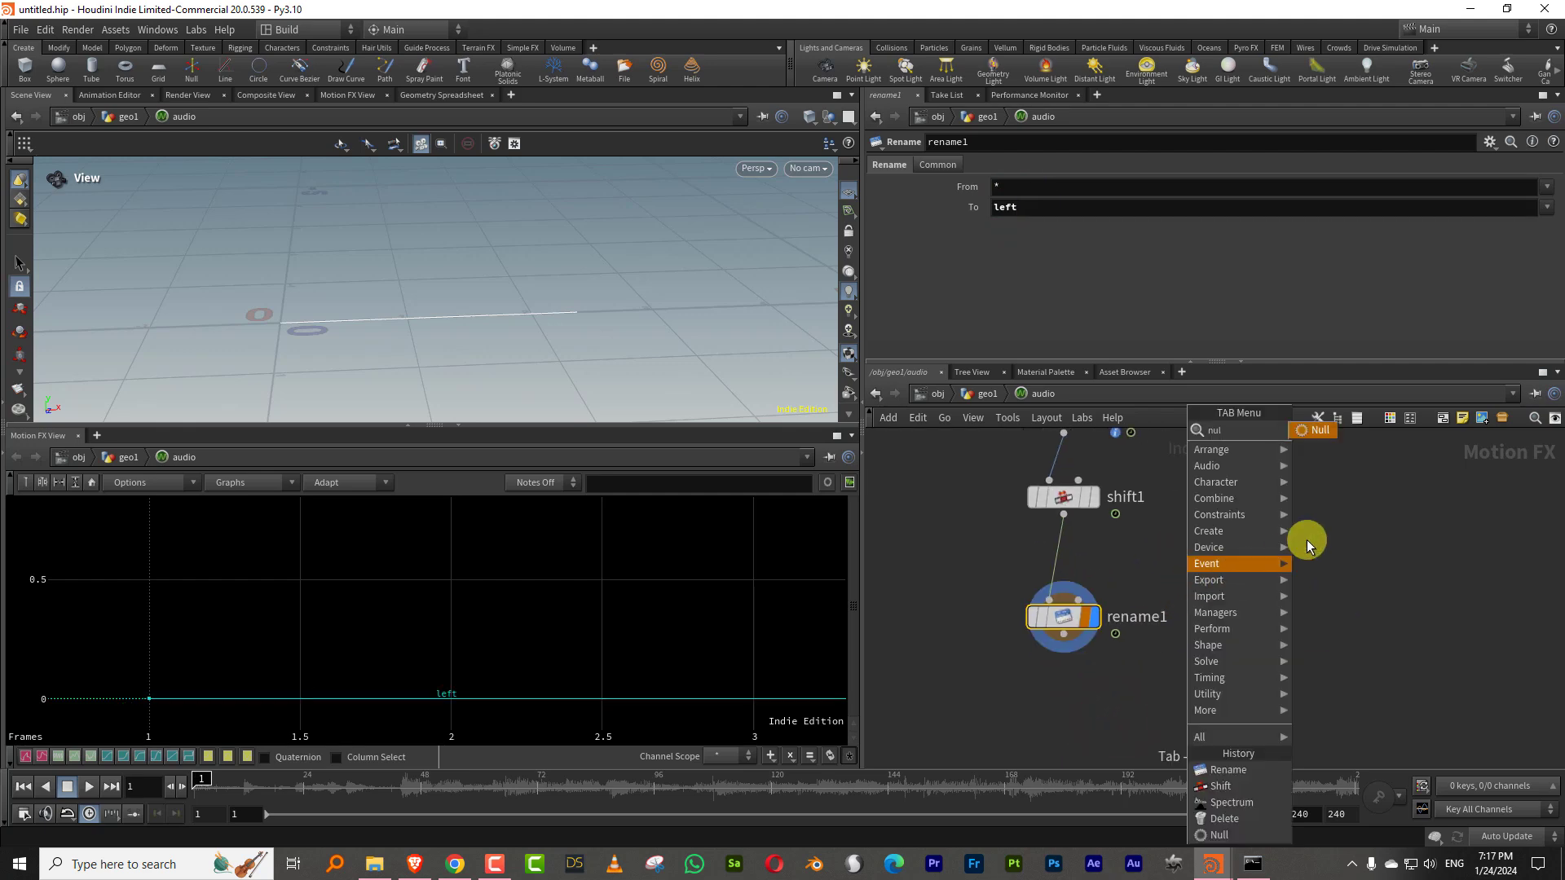
pyautogui.click(1314, 429)
pyautogui.click(1068, 727)
pyautogui.click(1094, 727)
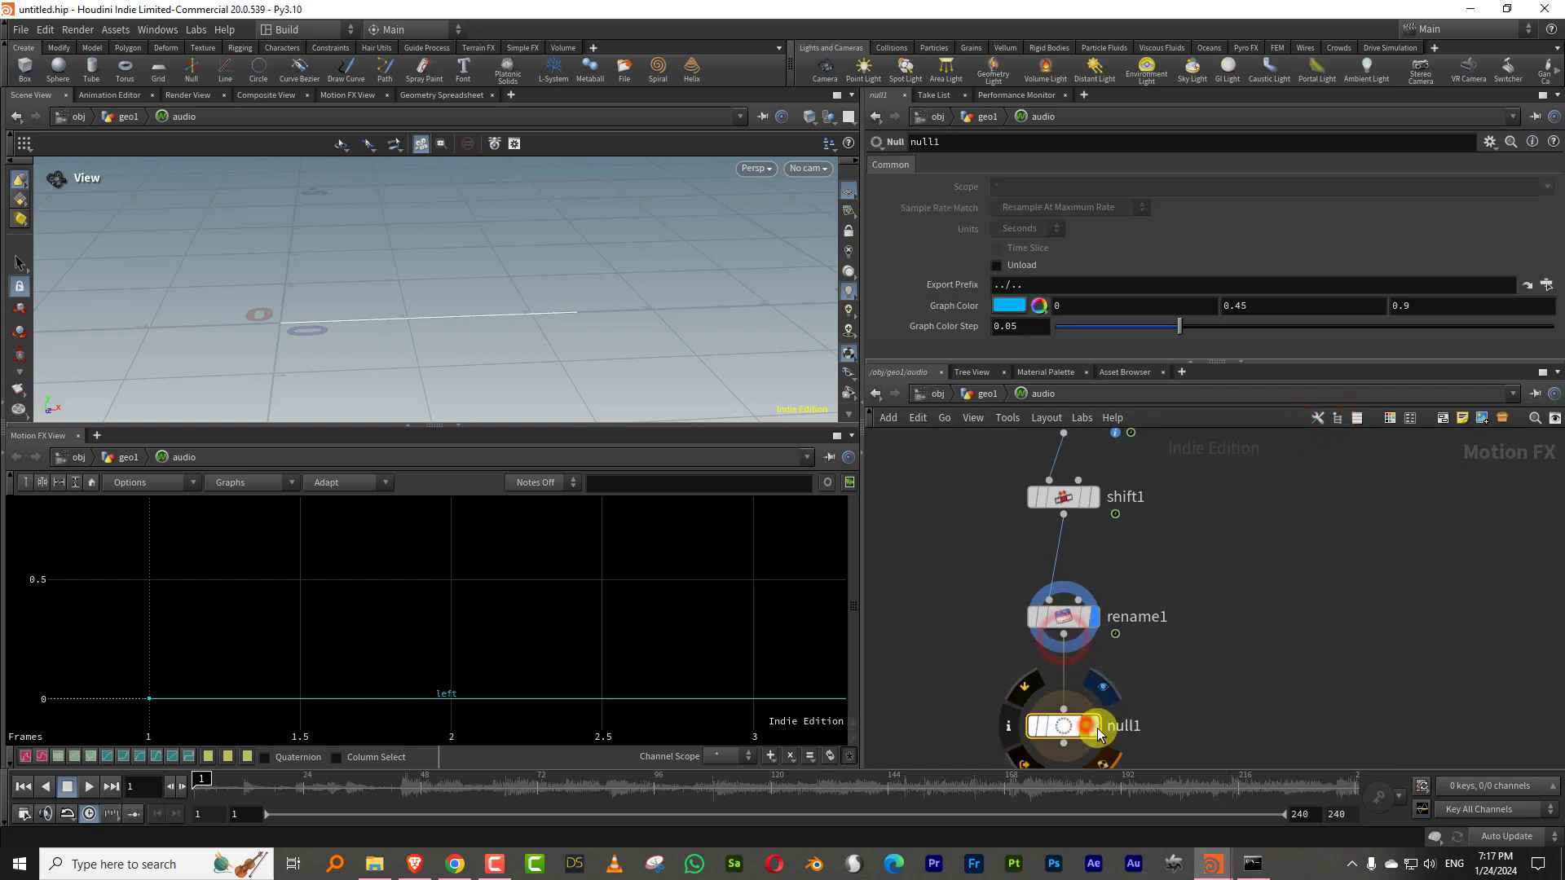
pyautogui.doubleClick(1127, 726)
pyautogui.write('OUT')
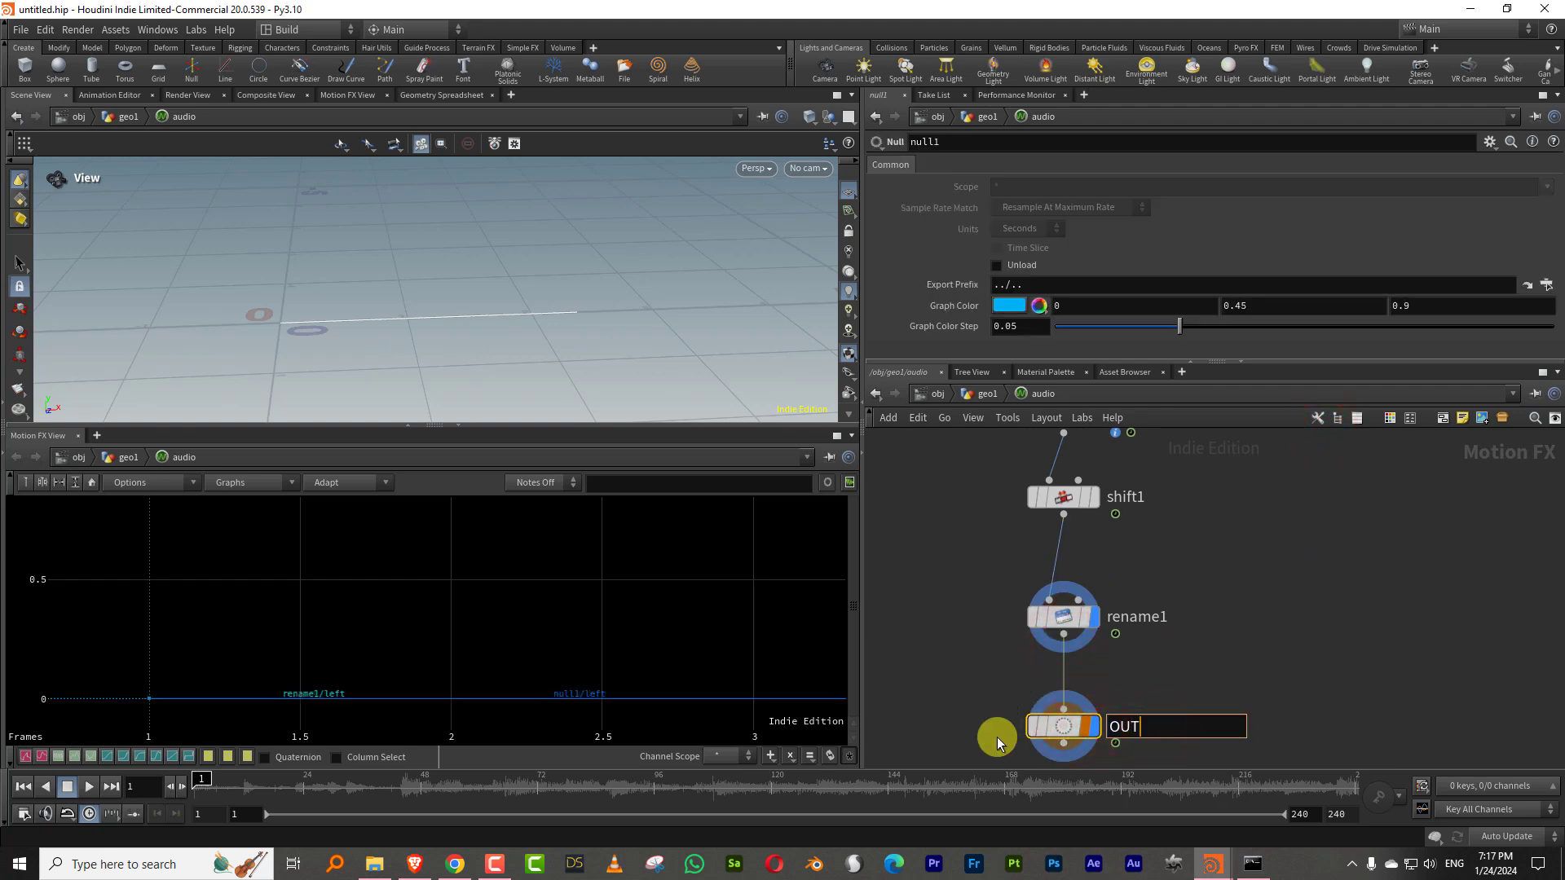
pyautogui.press('Return')
pyautogui.click(1178, 654)
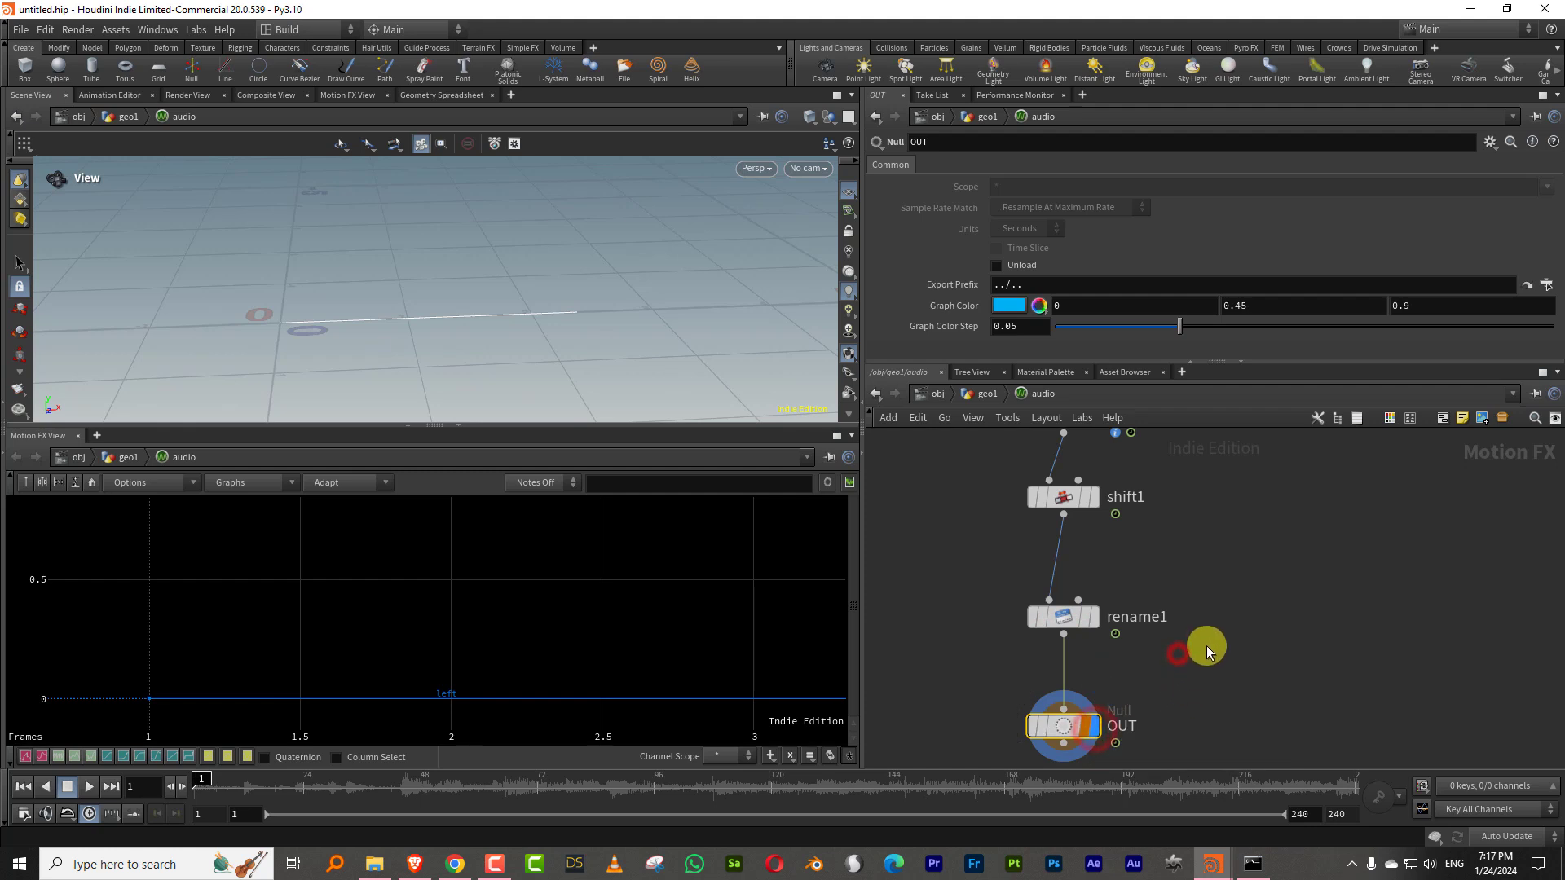
pyautogui.scroll(-5, 1199, 580)
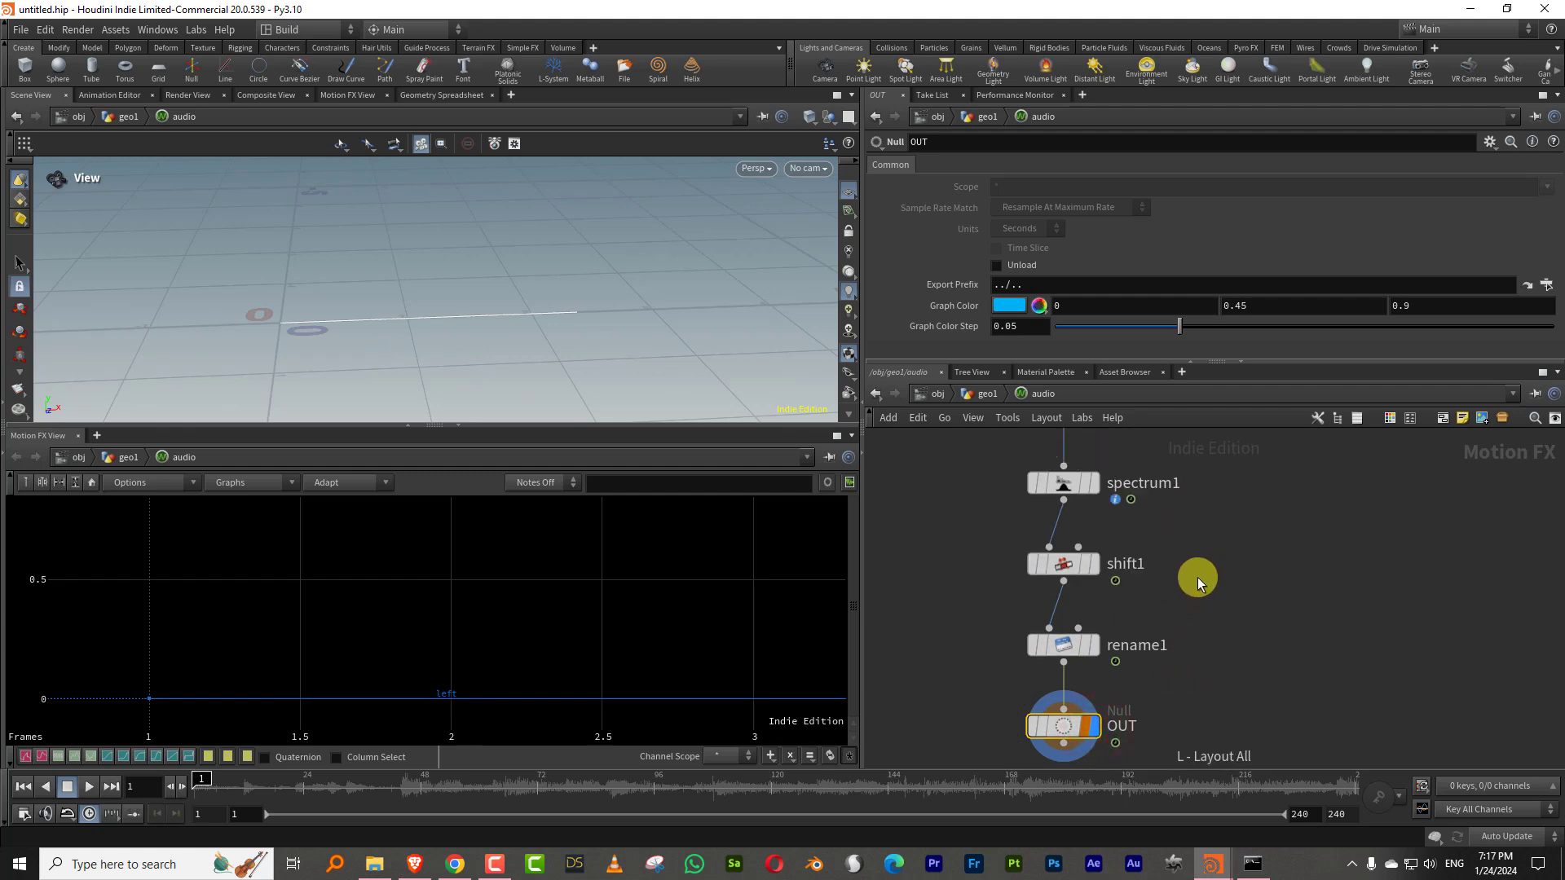
# - Return to the geo1 network, add a Channel node fed by line1, and display it
pyautogui.click(989, 399)
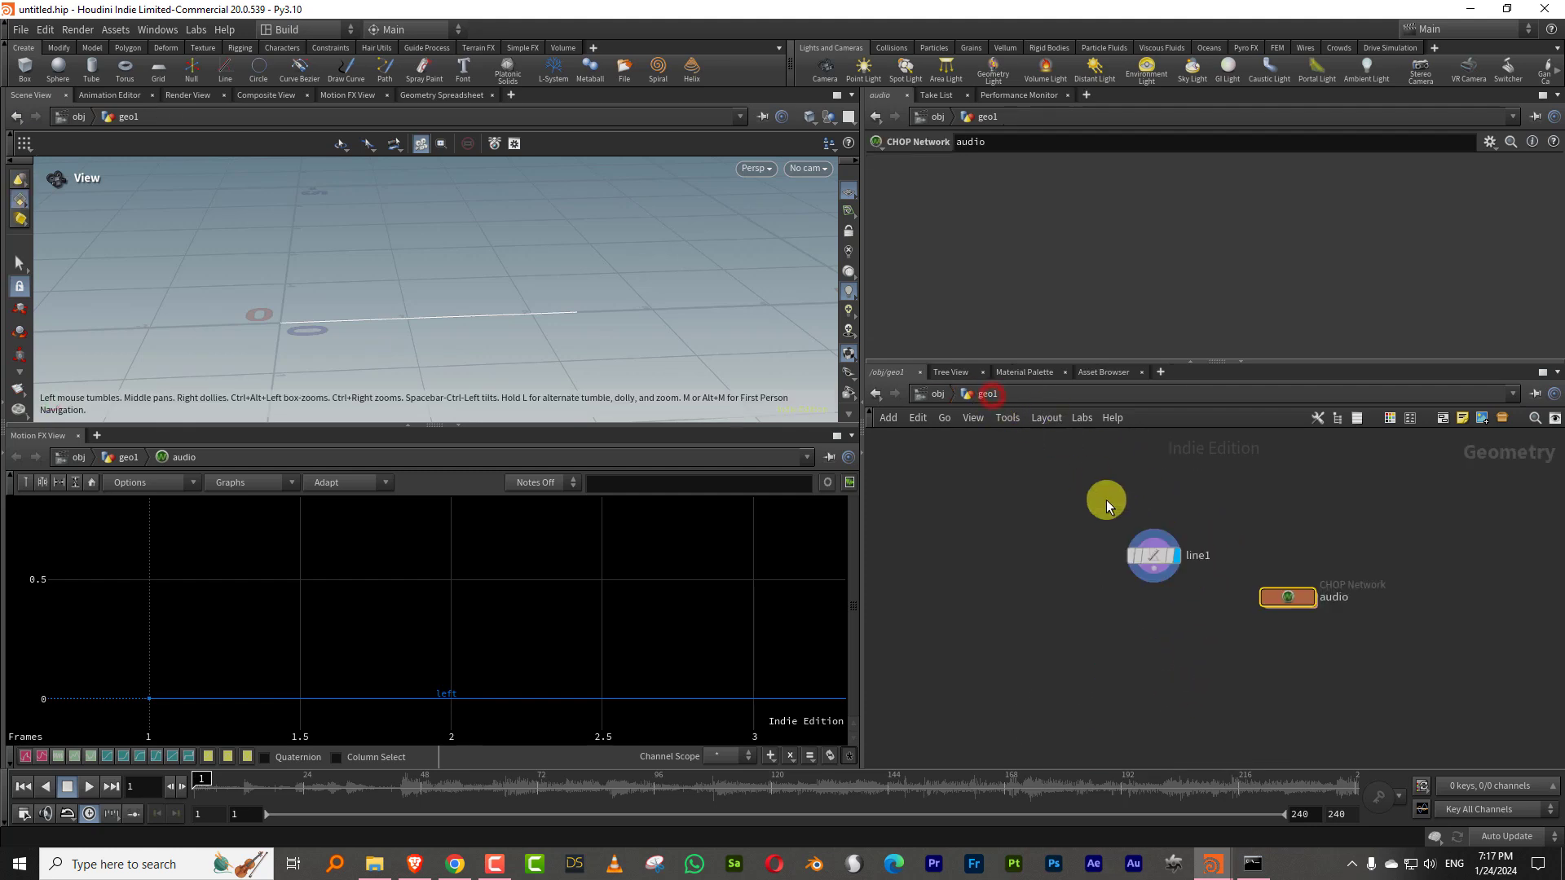
pyautogui.scroll(3, 1104, 526)
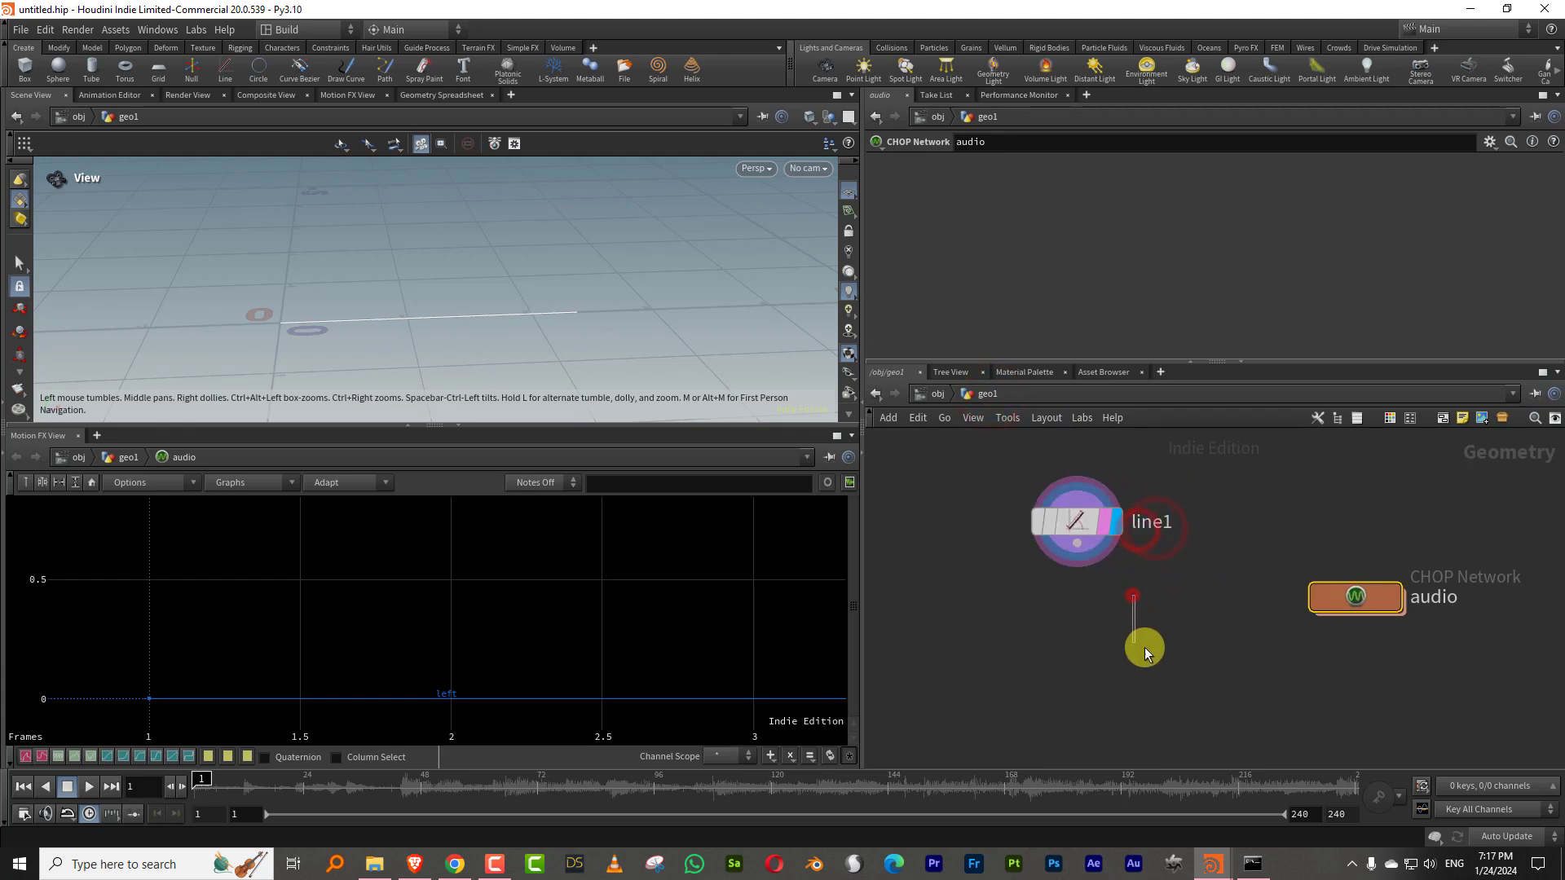
pyautogui.moveTo(1145, 647); pyautogui.dragTo(1148, 633)
pyautogui.write('chan')
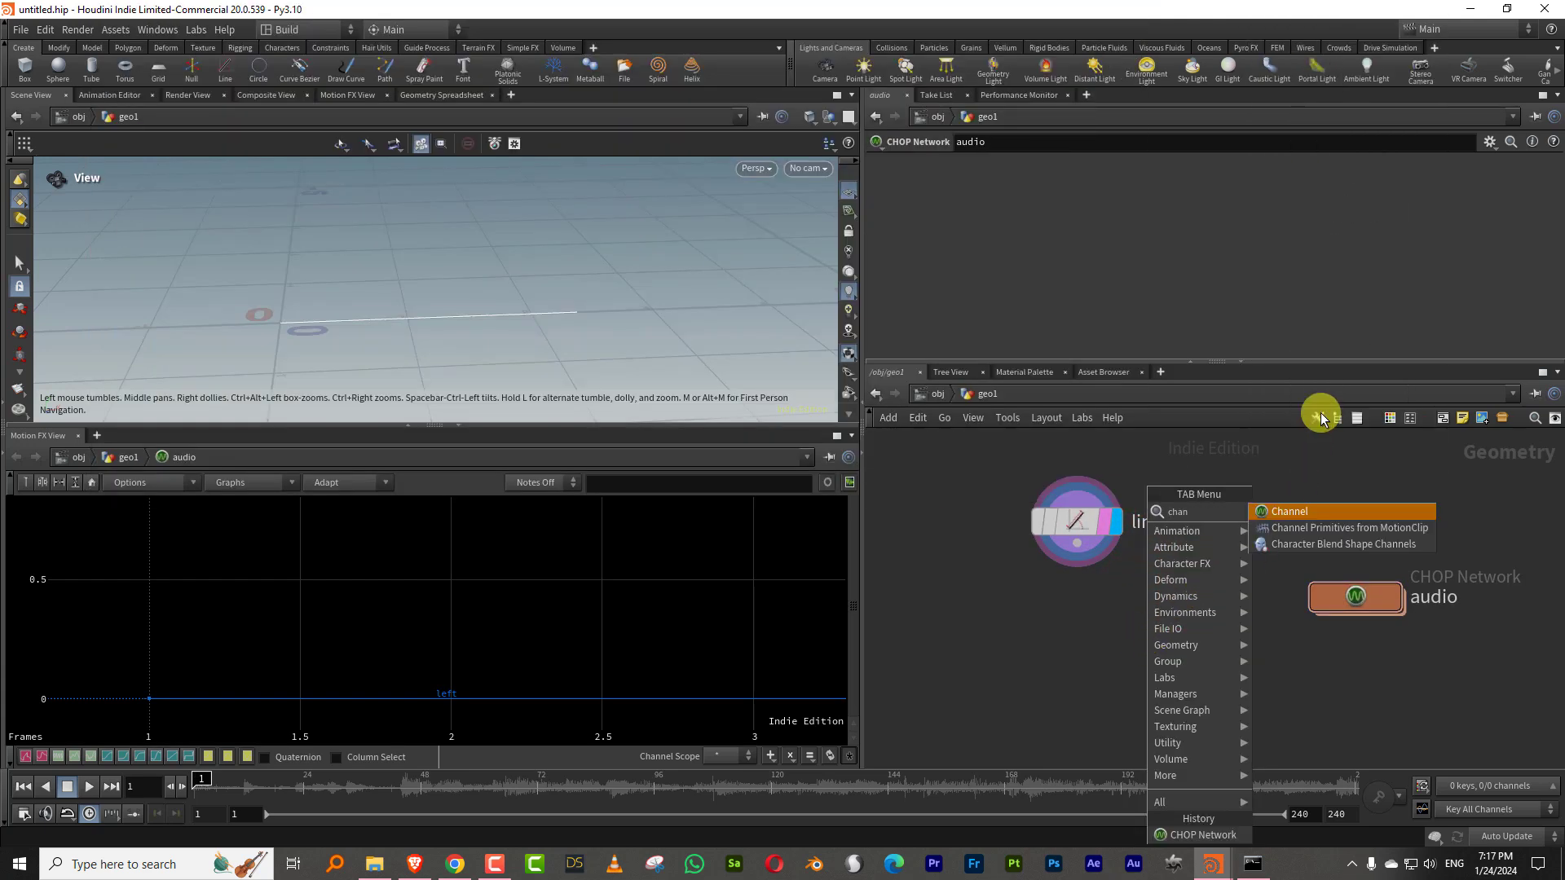
pyautogui.click(1289, 511)
pyautogui.click(1082, 653)
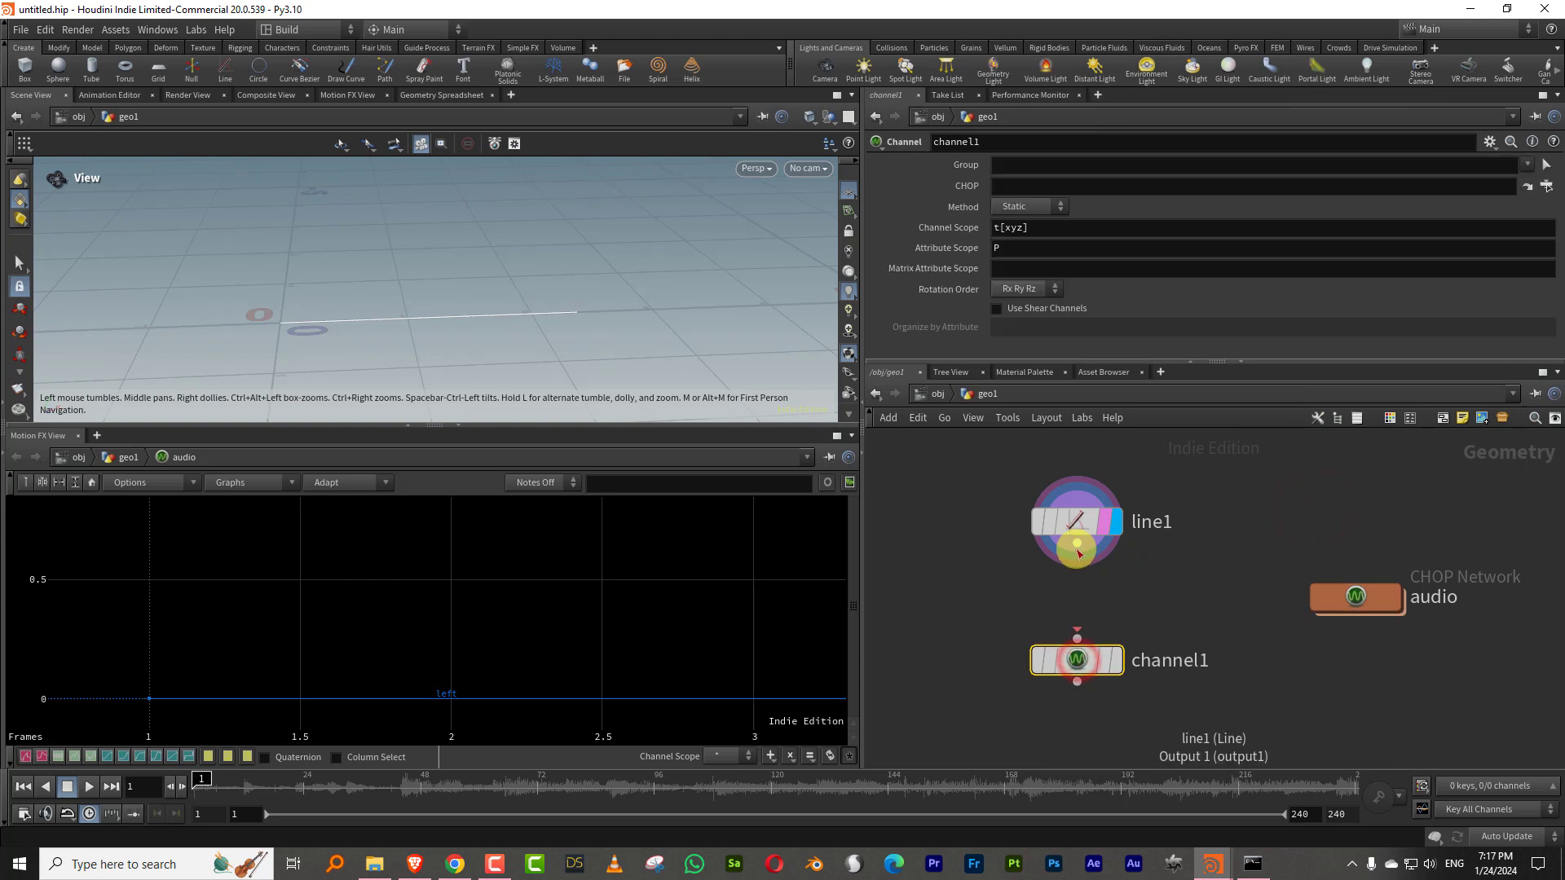
pyautogui.click(1114, 660)
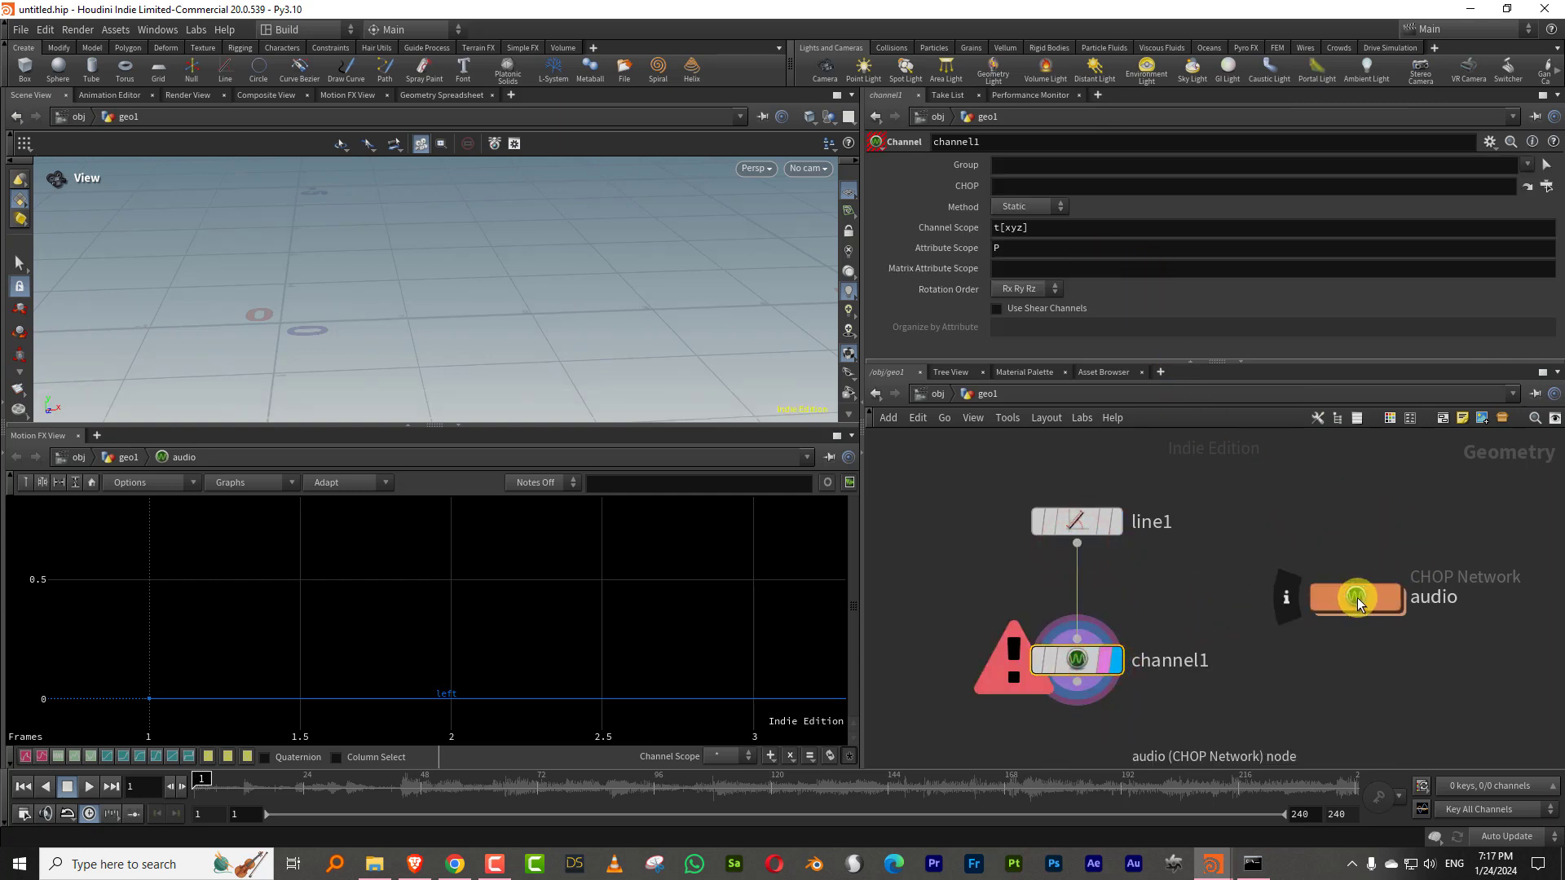
# - Set channel1's CHOP reference to the OUT node at /obj/geo1/audio/OUT
pyautogui.click(1544, 188)
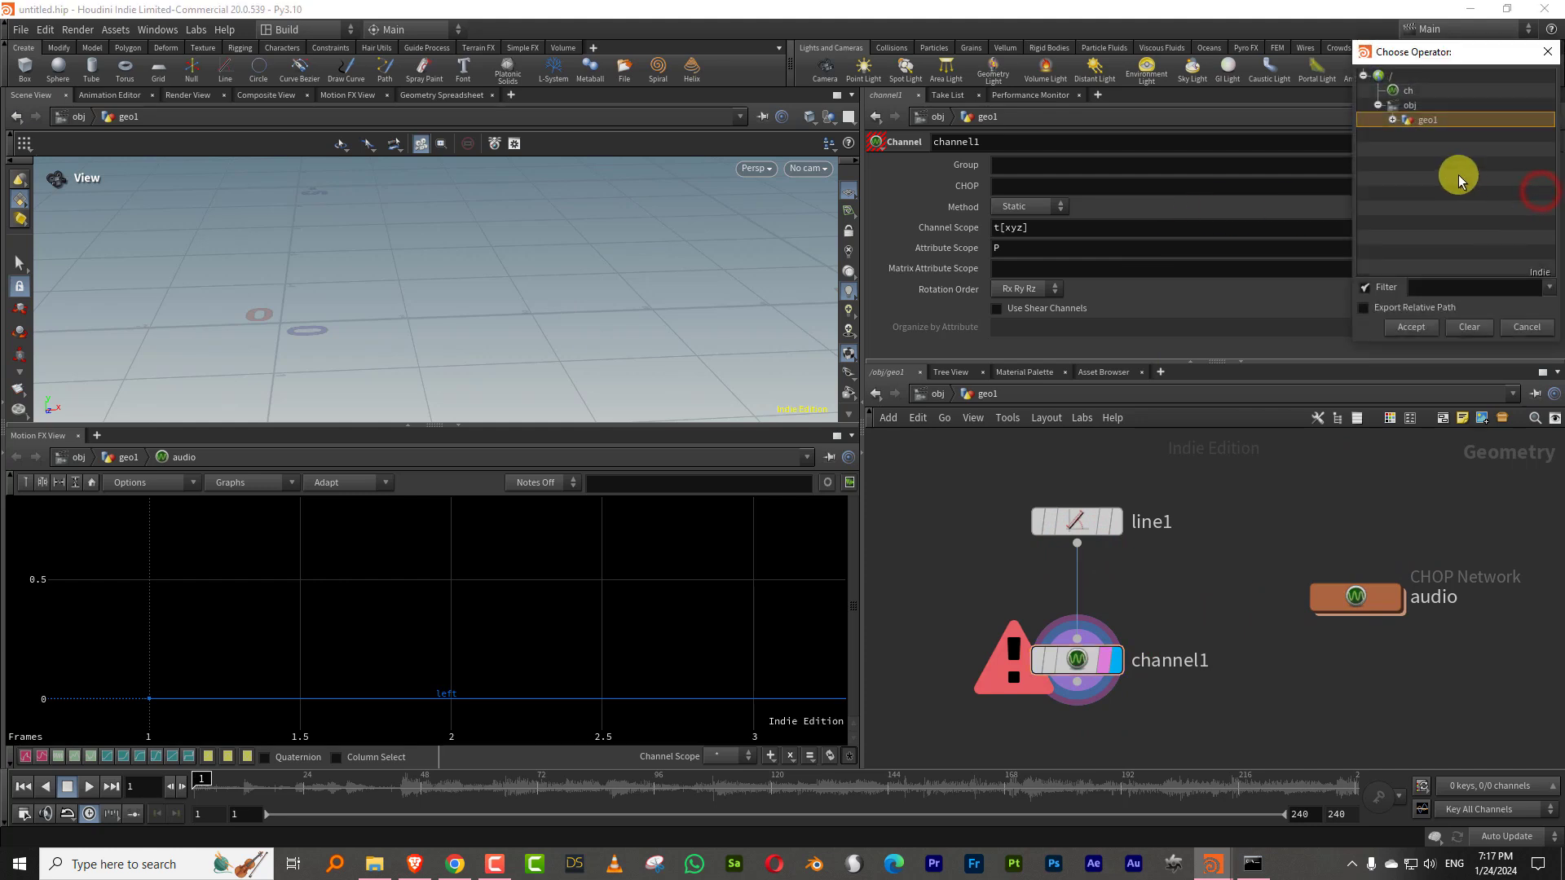
pyautogui.click(1392, 120)
pyautogui.click(1408, 135)
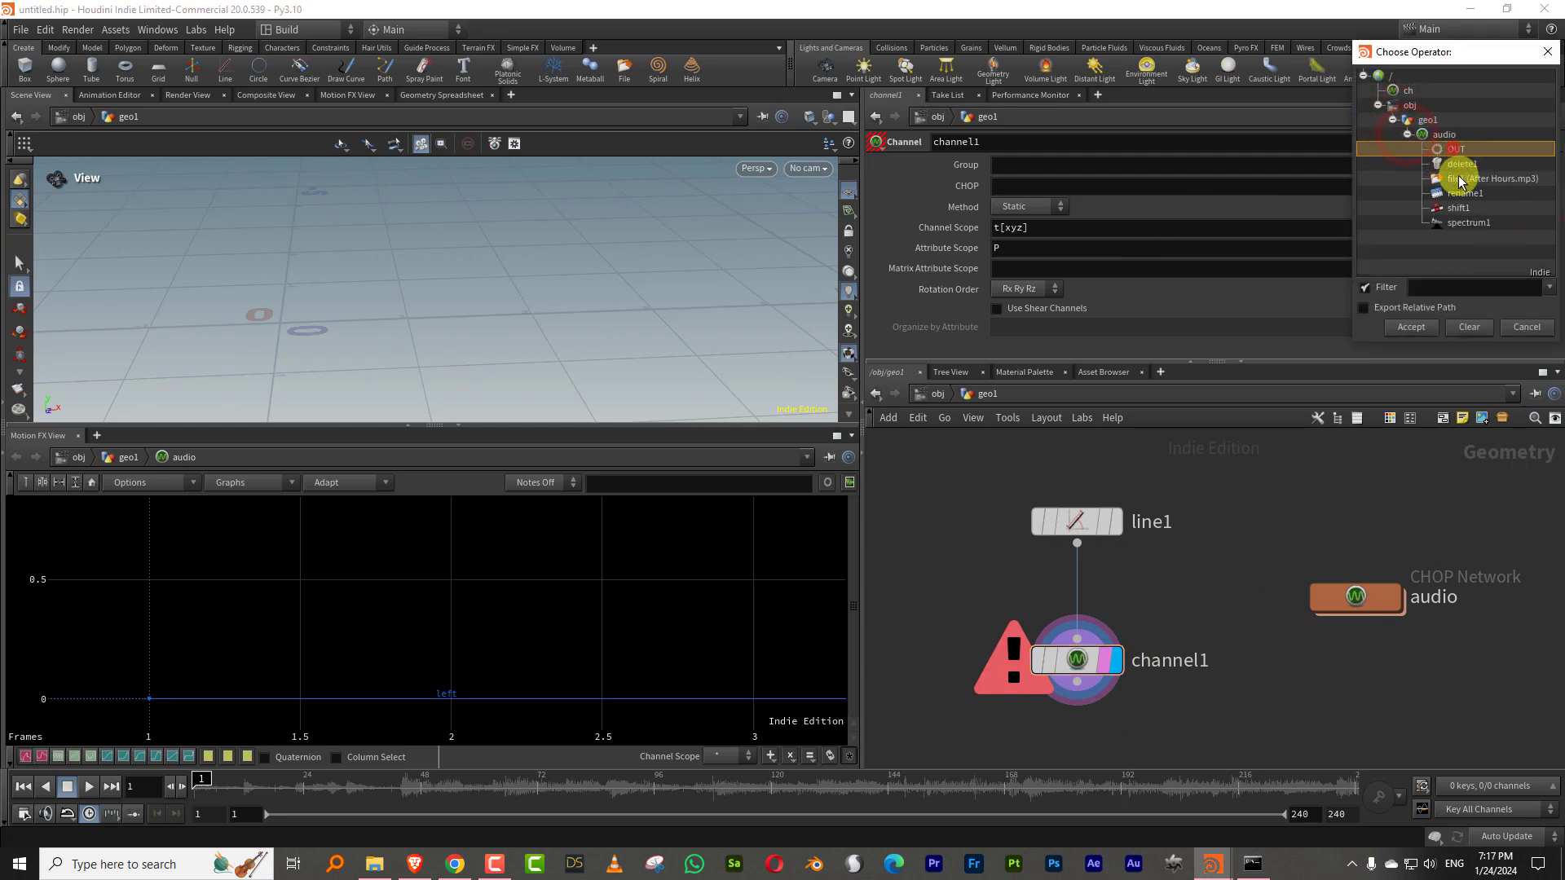
pyautogui.click(1411, 327)
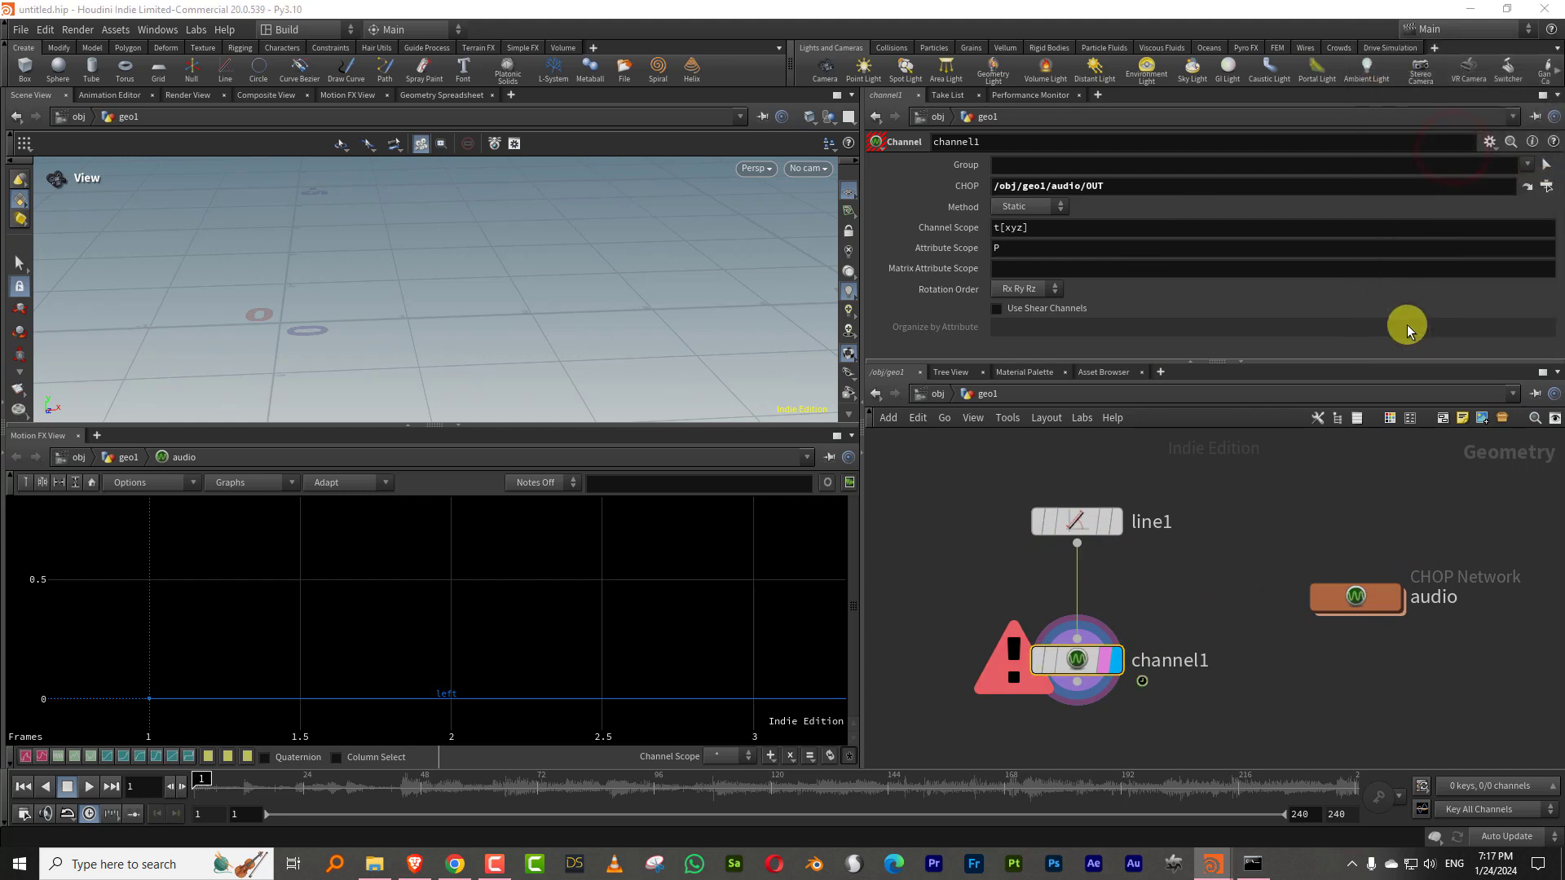
# - Set channel1's Channel Scope to left and its Attribute Scope to P(1)
pyautogui.click(1059, 227)
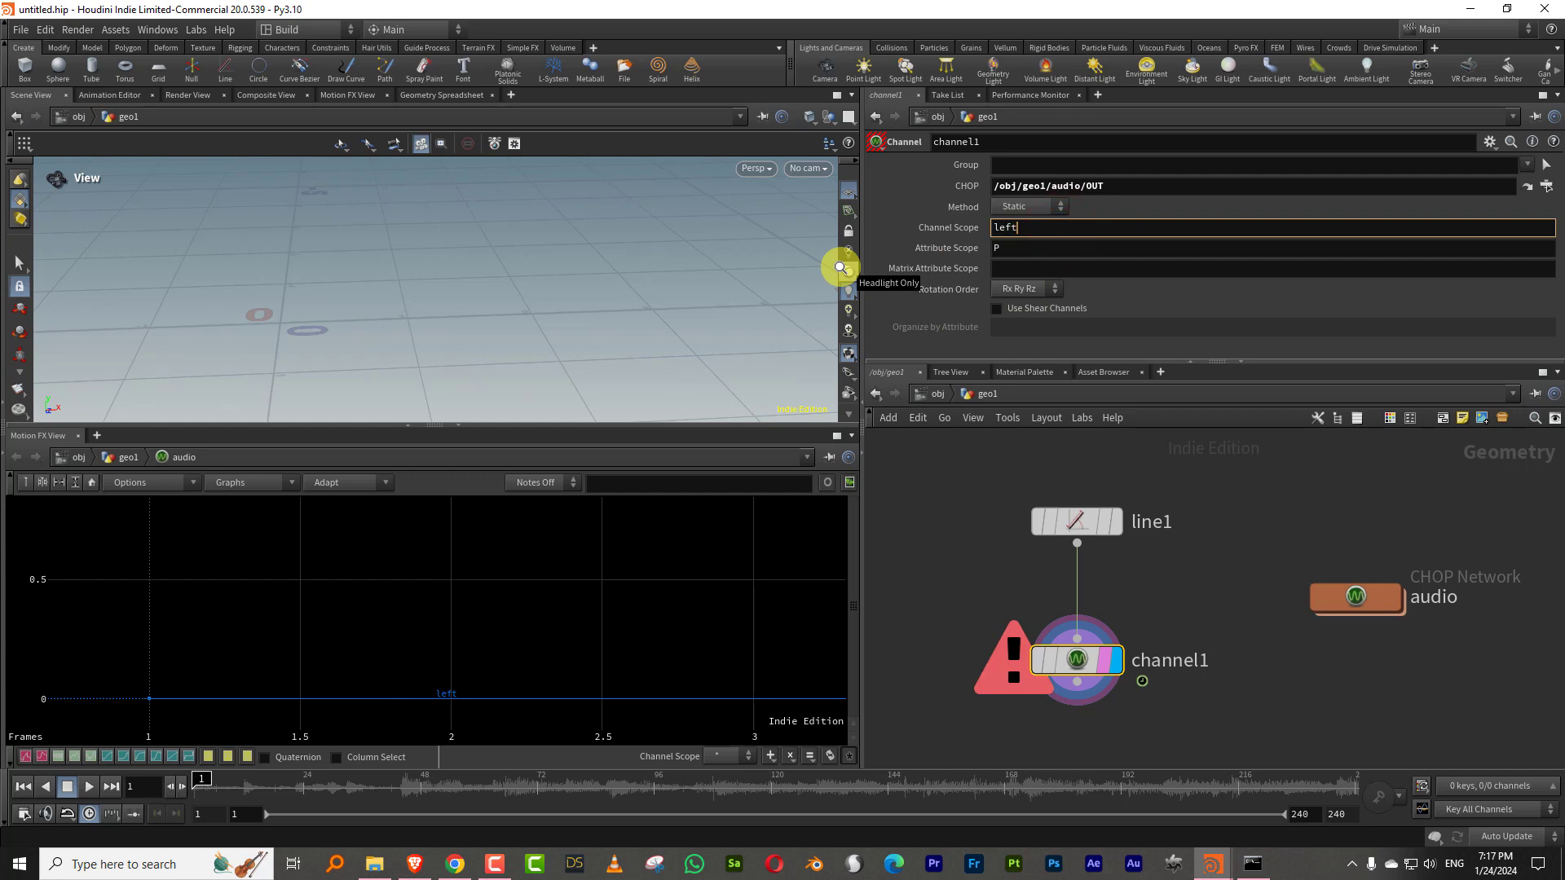
pyautogui.press('Return')
pyautogui.click(1019, 249)
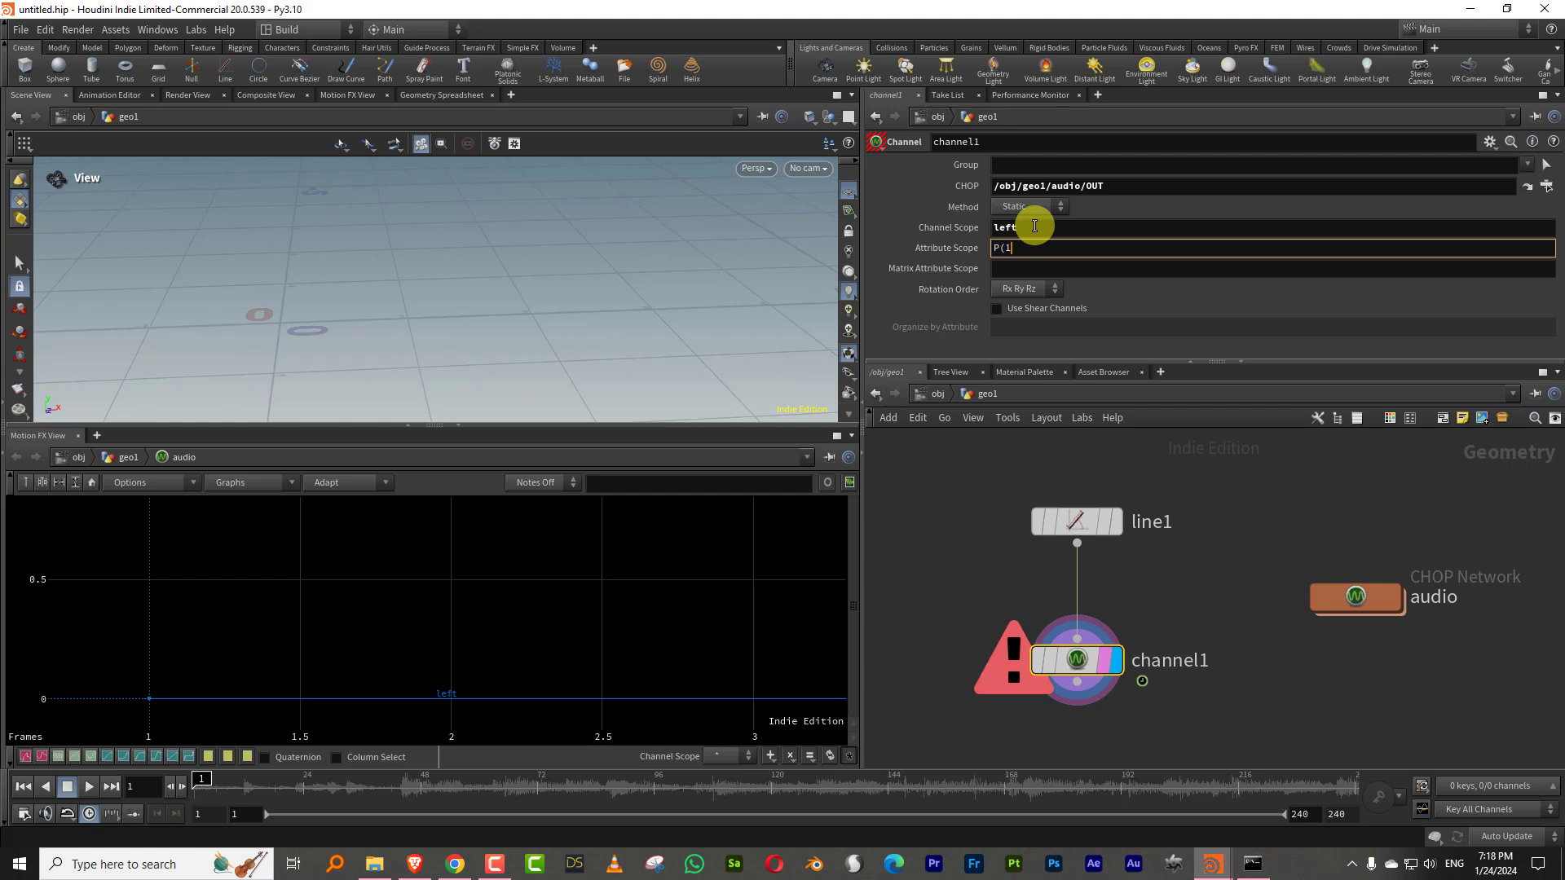
pyautogui.press('Return')
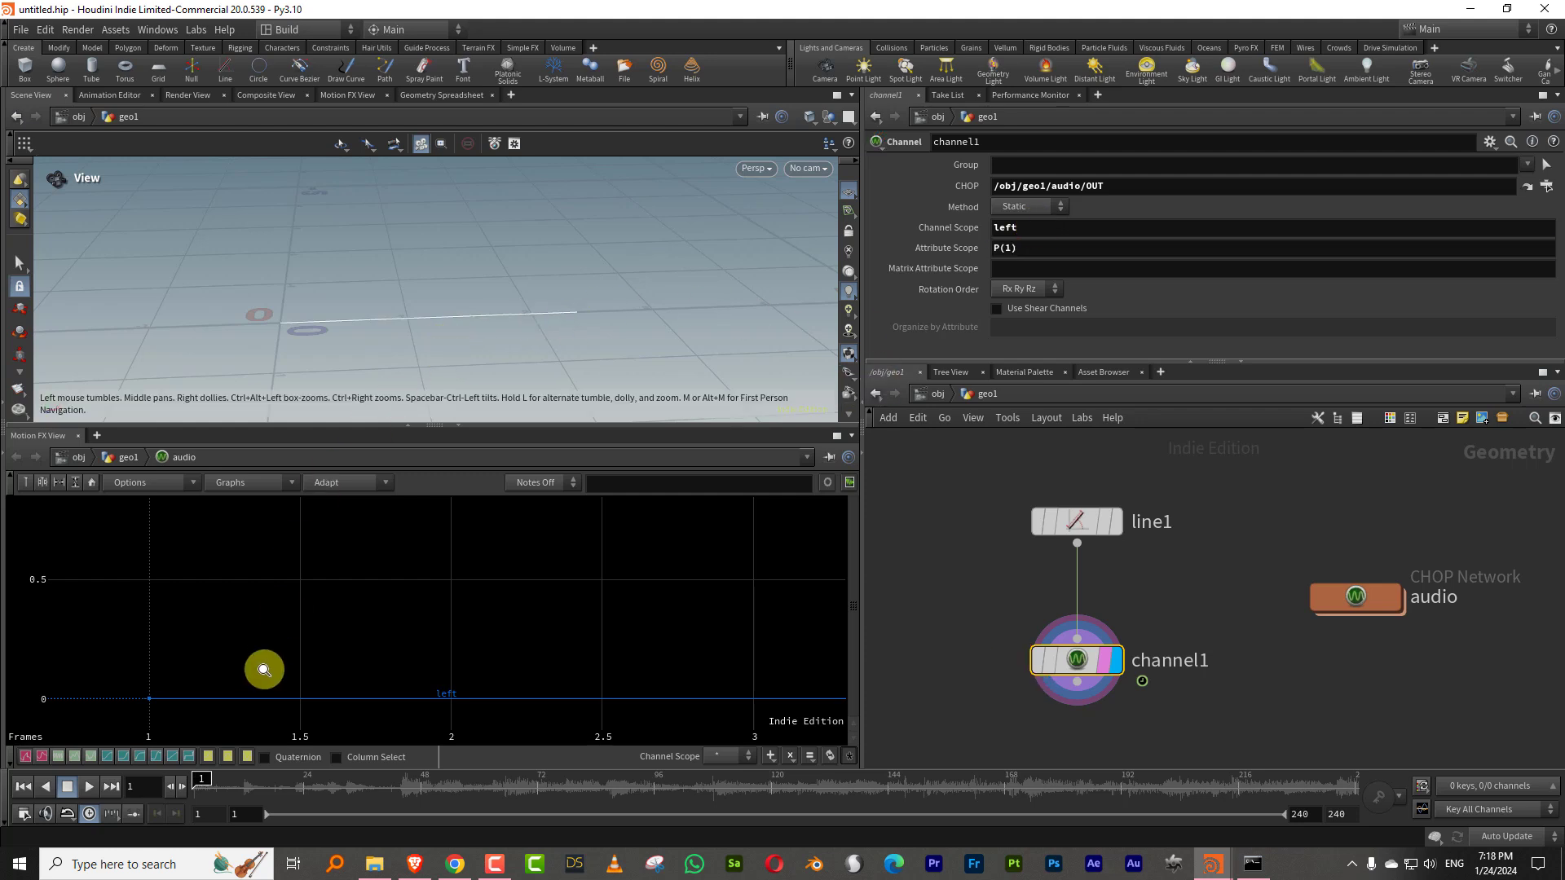
# - Play the timeline to watch the line react to the audio, then stop and view it from the front
pyautogui.click(88, 788)
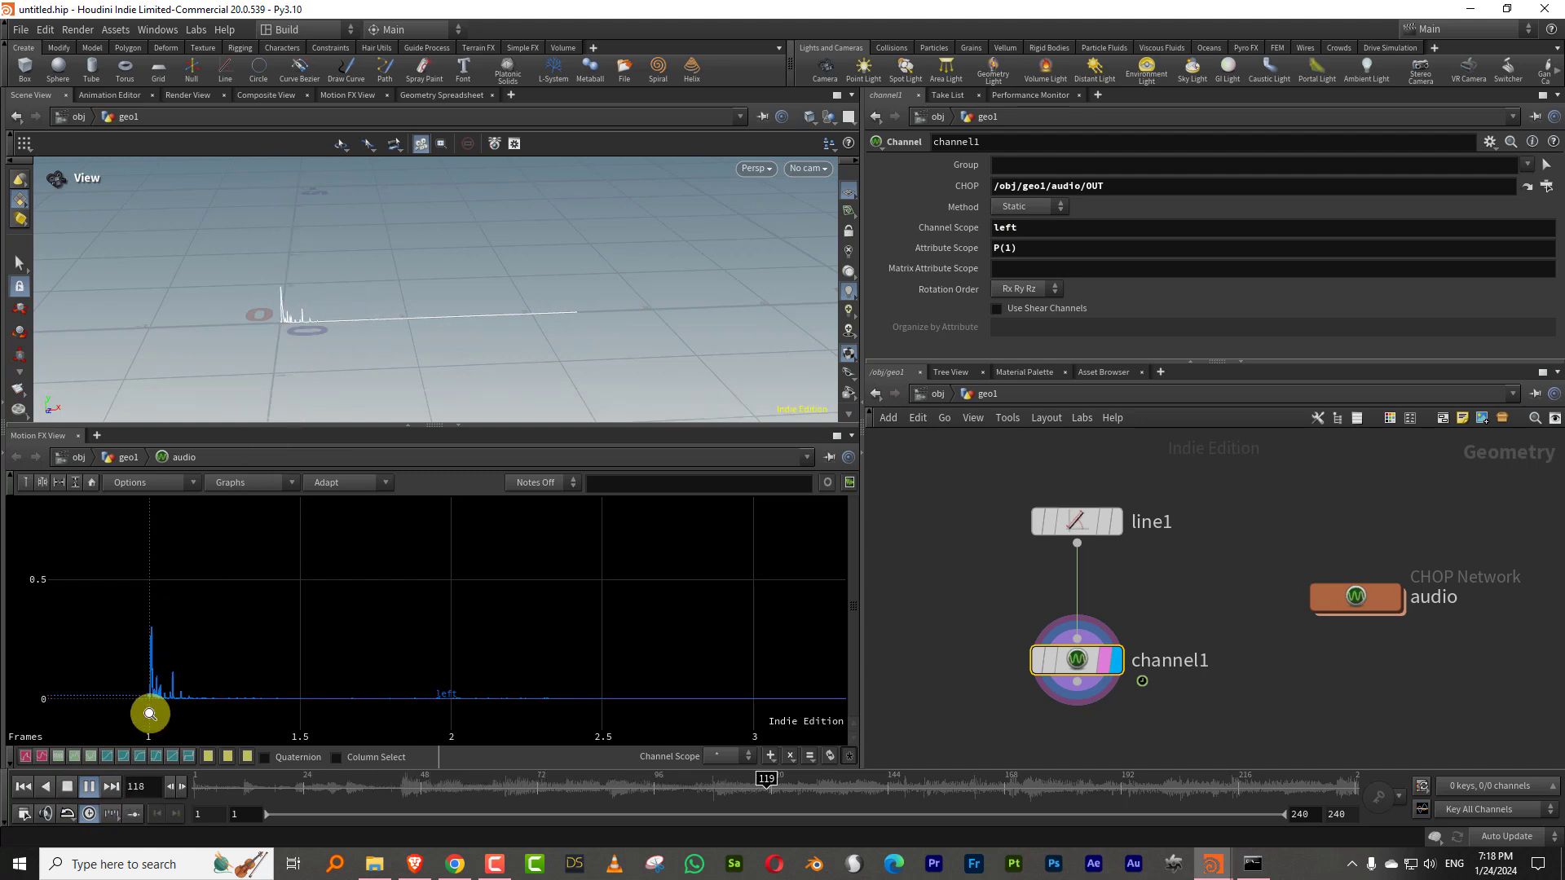
pyautogui.click(67, 786)
pyautogui.moveTo(324, 348); pyautogui.dragTo(311, 318)
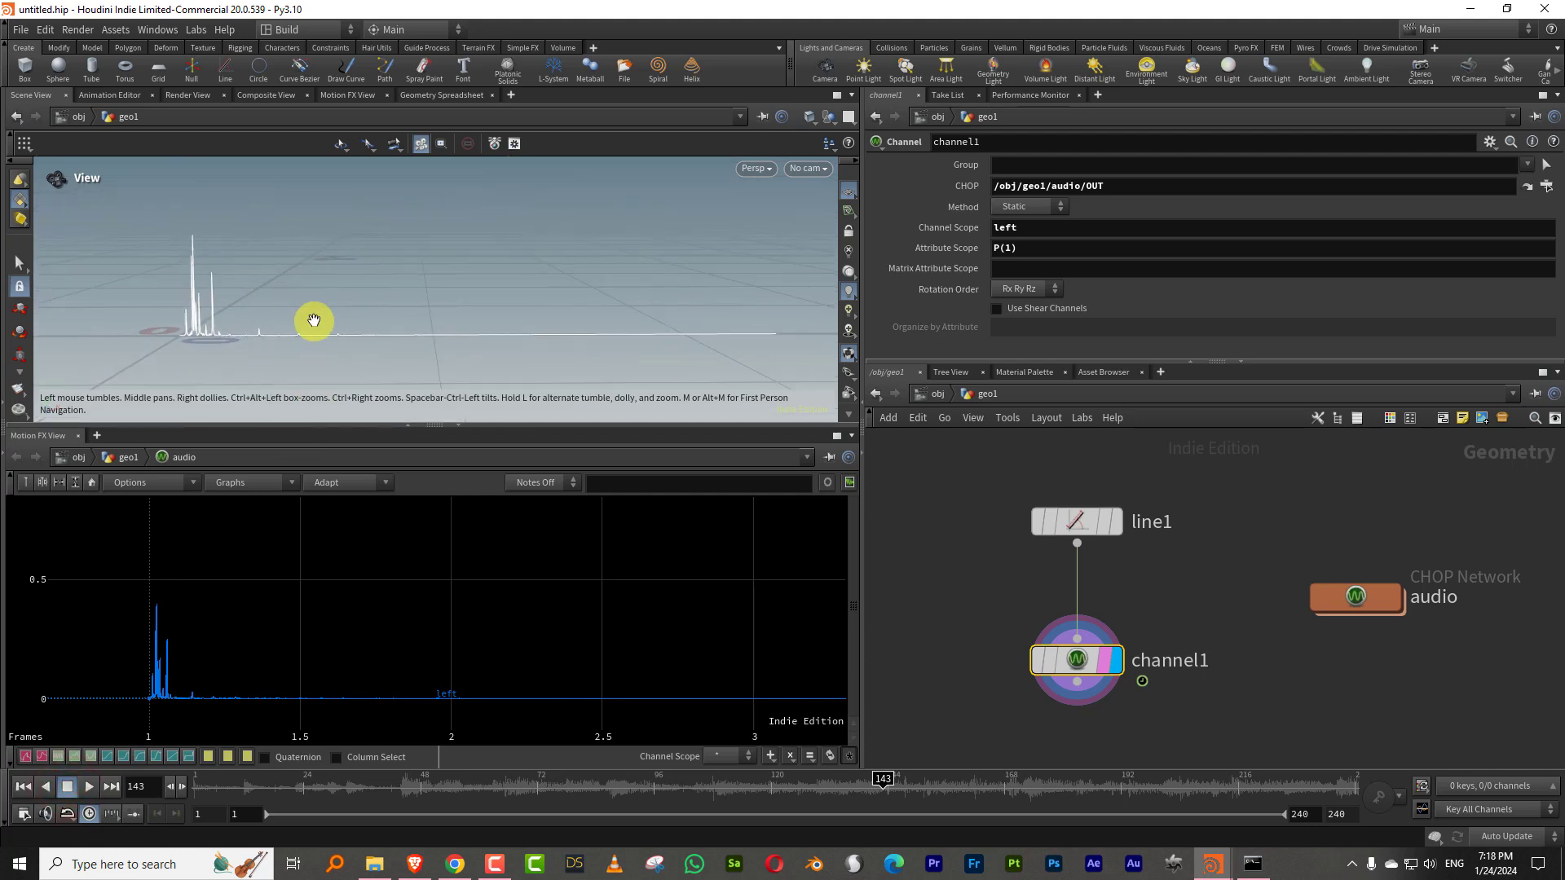
# - Set the number of points on line1 to 500
pyautogui.click(1104, 522)
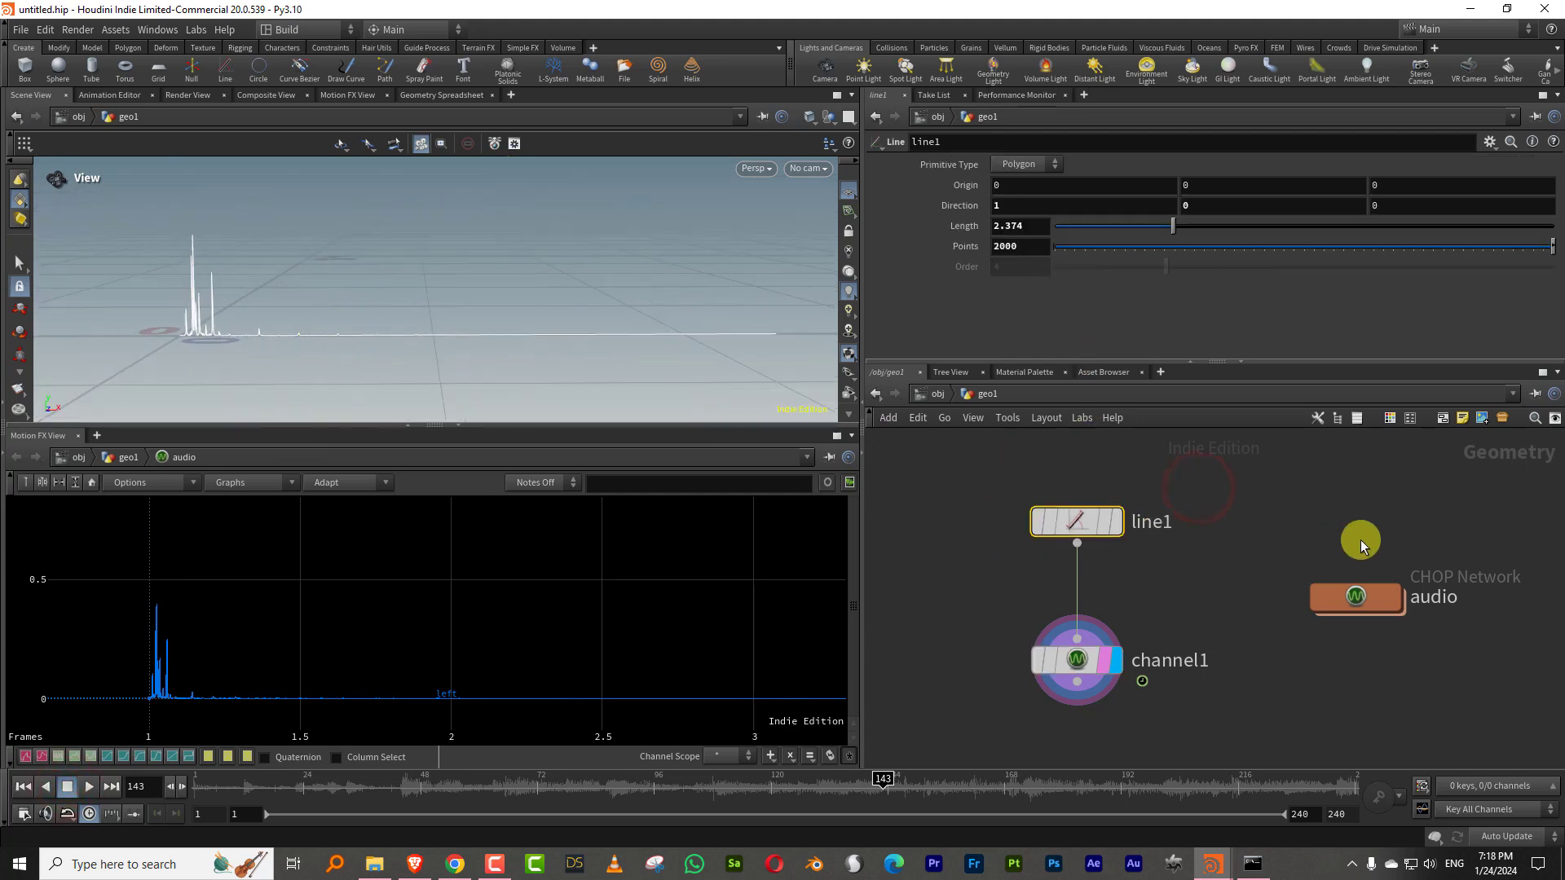
pyautogui.click(1032, 249)
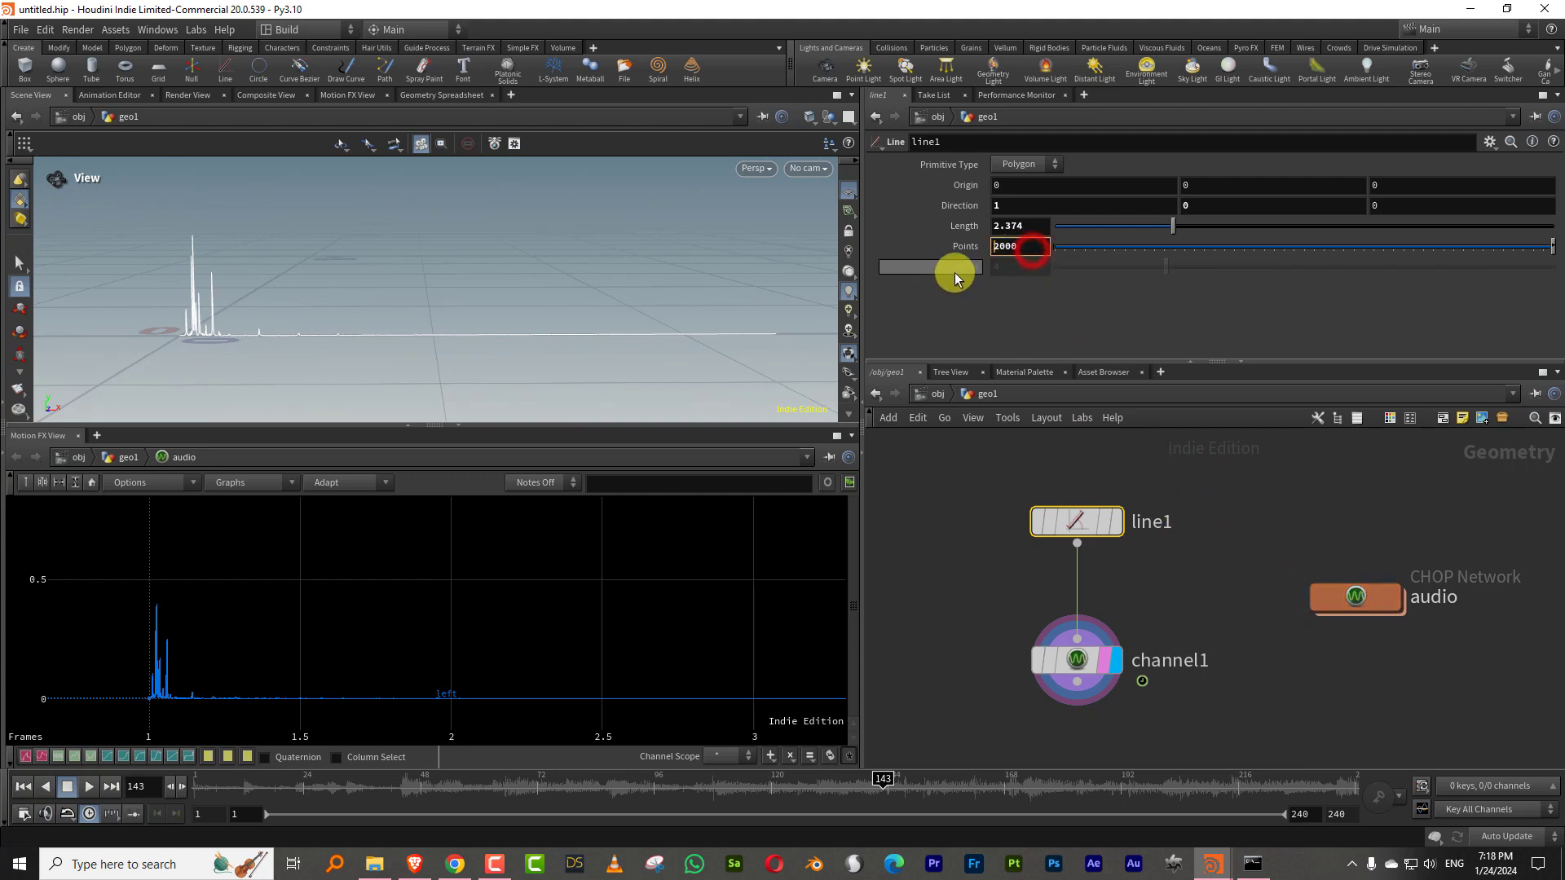
pyautogui.moveTo(1029, 247); pyautogui.dragTo(966, 257)
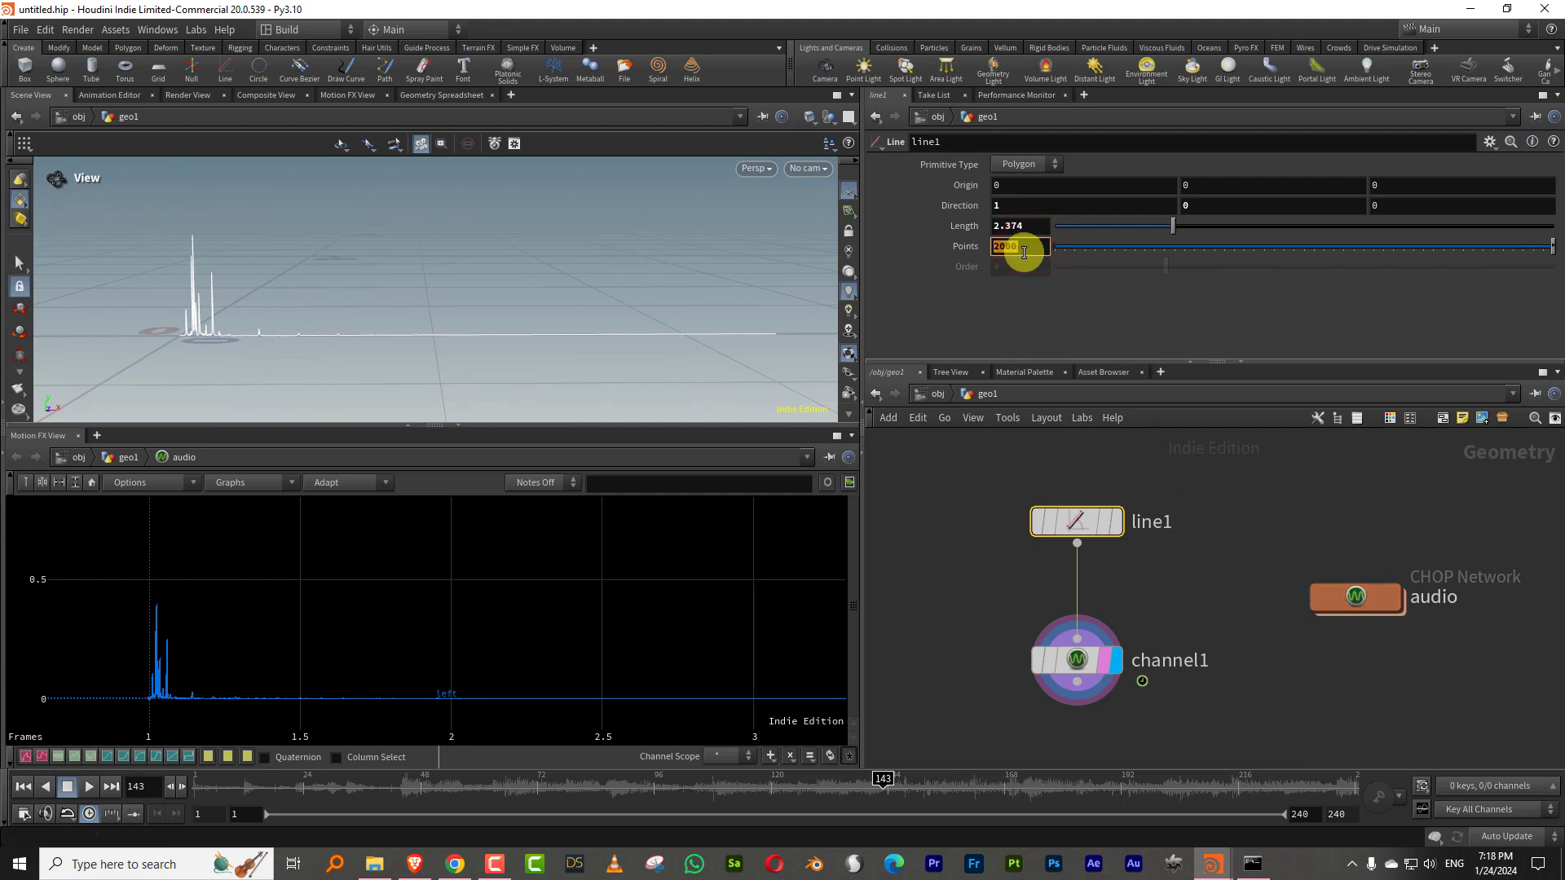
pyautogui.write('500')
pyautogui.press('Return')
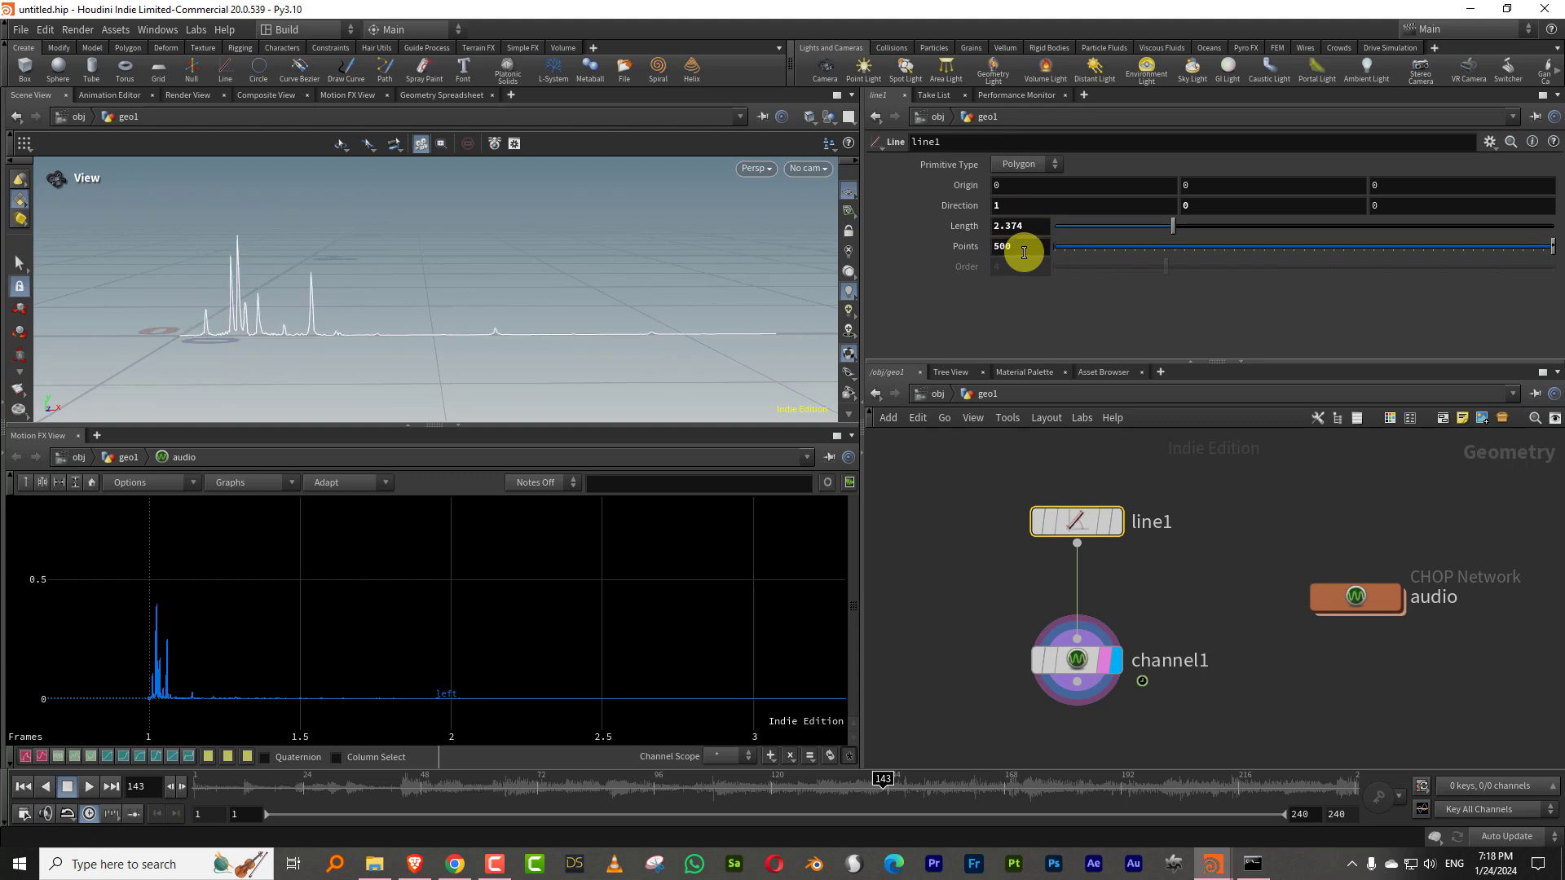
# - Play back the 500-point line from the first frame to check its motion, then stop
pyautogui.click(23, 786)
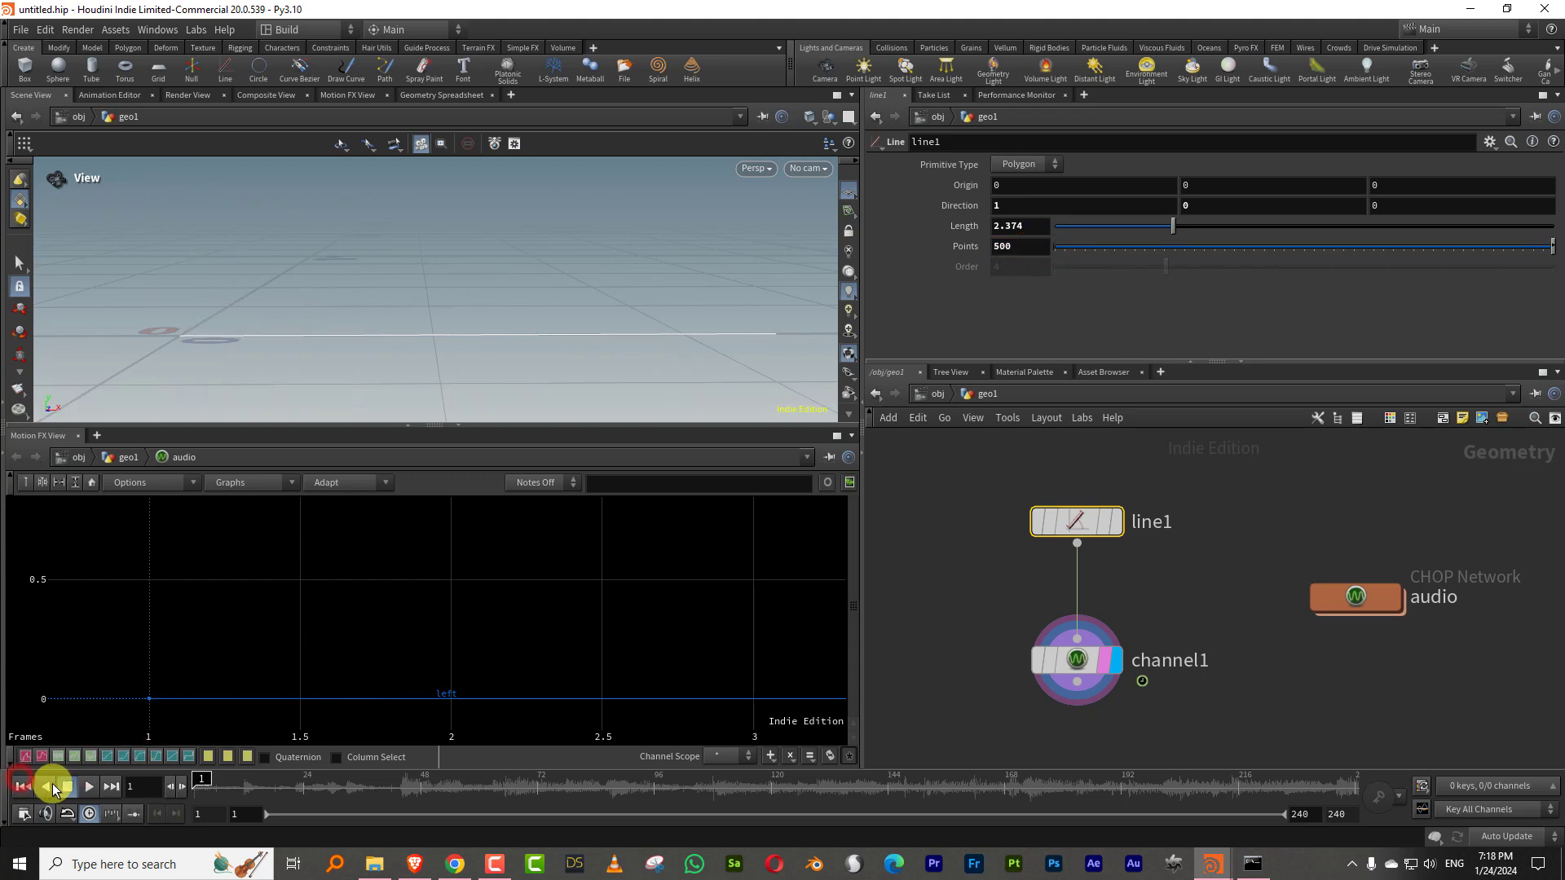
pyautogui.click(91, 786)
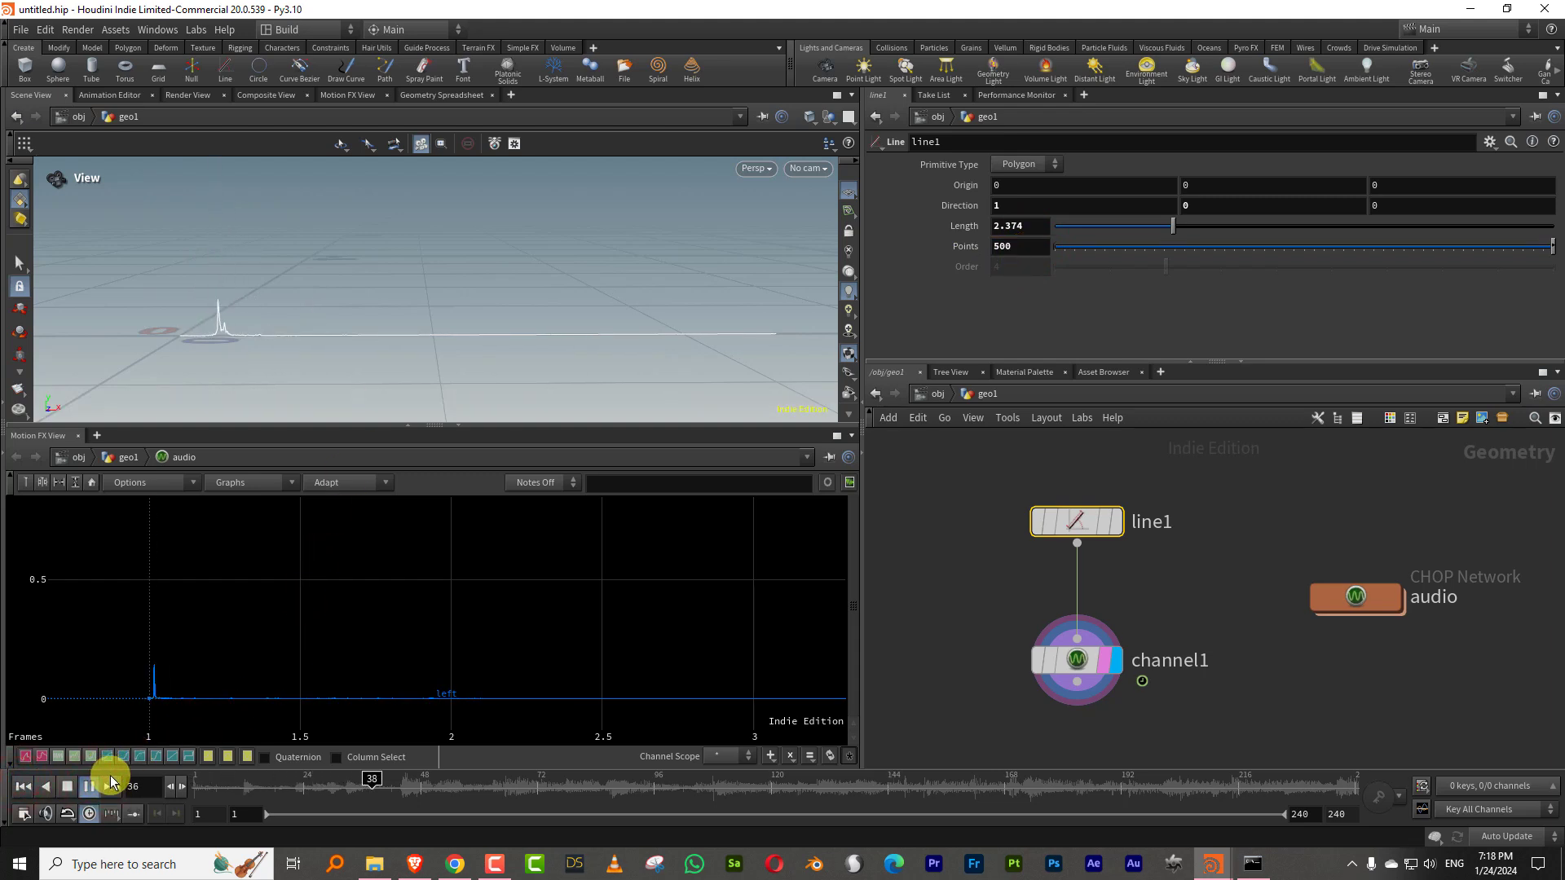
pyautogui.click(69, 787)
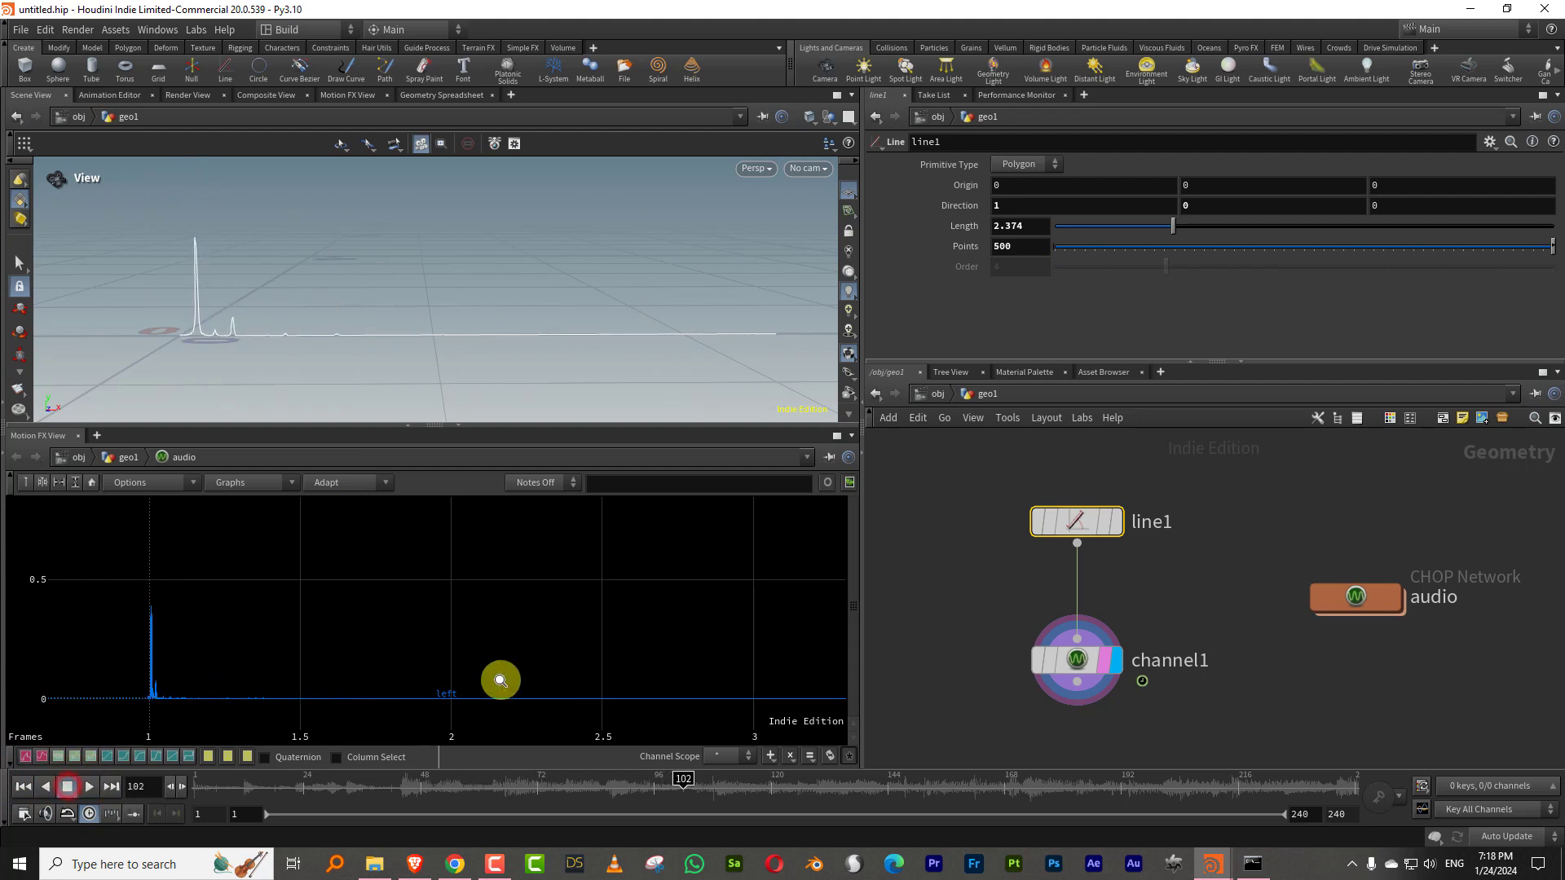
# - Open the audio CHOP network and move the OUT node down to leave room beneath rename1
pyautogui.doubleClick(1363, 600)
pyautogui.moveTo(1156, 653); pyautogui.dragTo(1162, 584, button='middle')
pyautogui.scroll(5, 1162, 584)
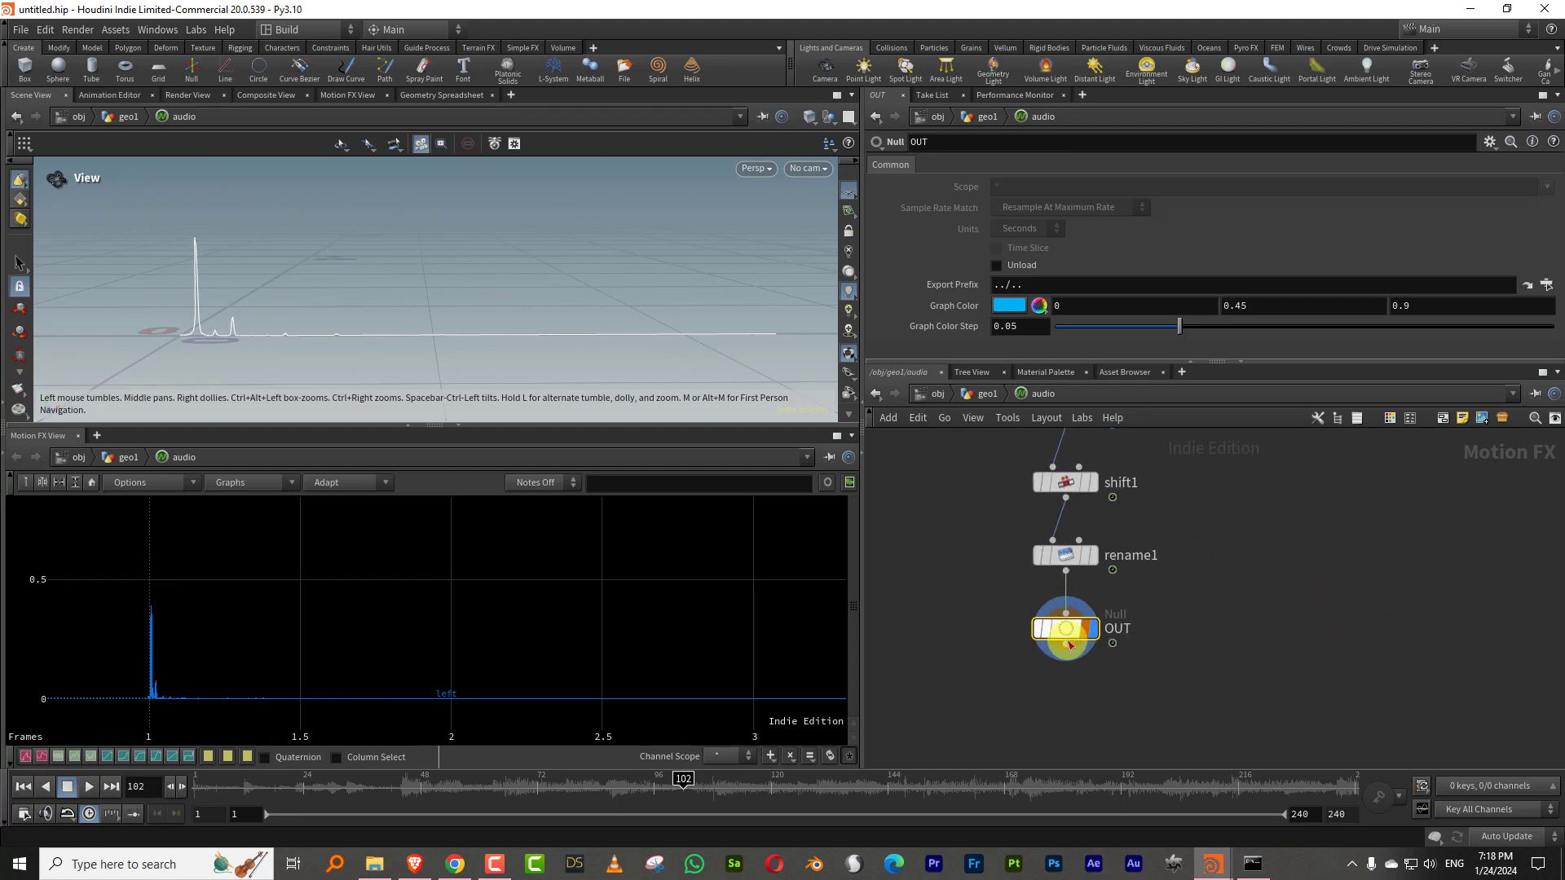
pyautogui.moveTo(1071, 629); pyautogui.dragTo(1080, 706)
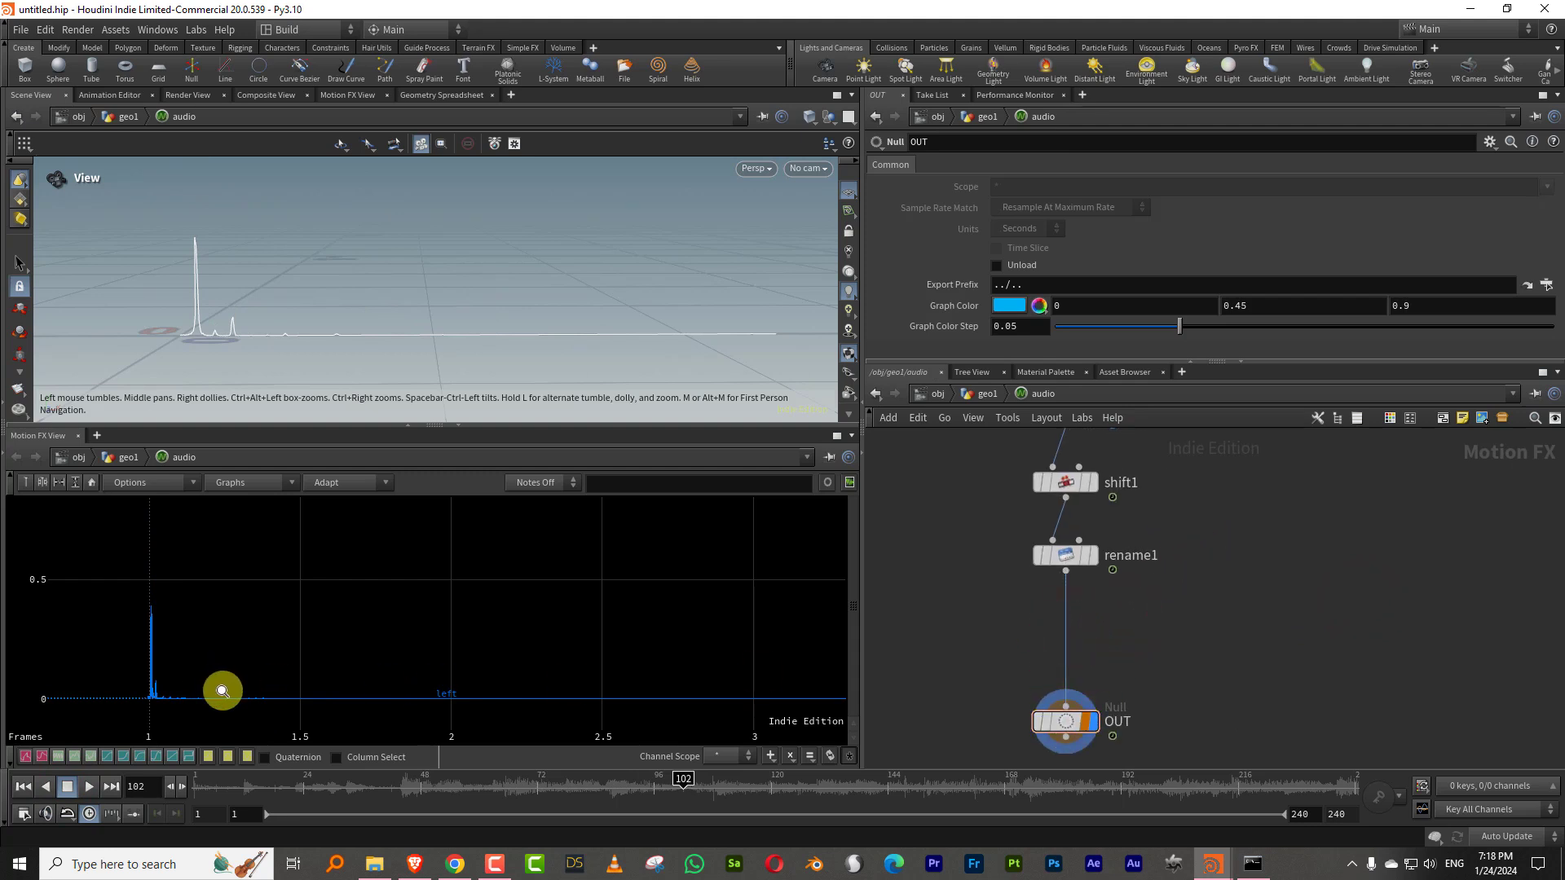
# - Examine the spectrum curve's individual samples up close in the Motion FX View
pyautogui.moveTo(161, 702); pyautogui.dragTo(293, 563, button='right')
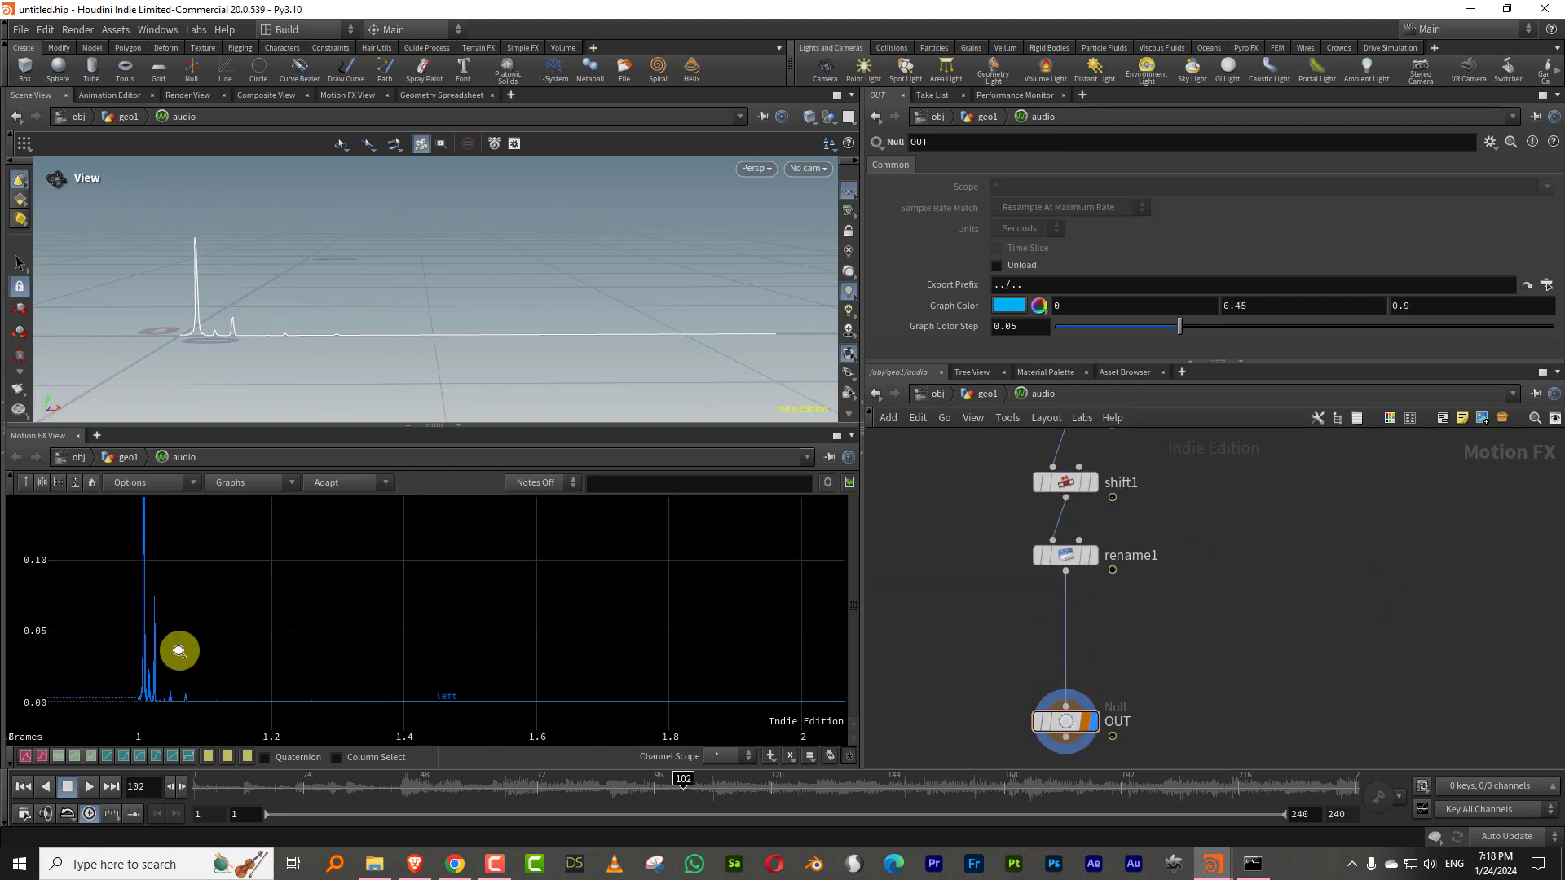
pyautogui.moveTo(159, 656); pyautogui.dragTo(449, 573, button='middle')
pyautogui.moveTo(449, 573); pyautogui.dragTo(674, 535, button='right')
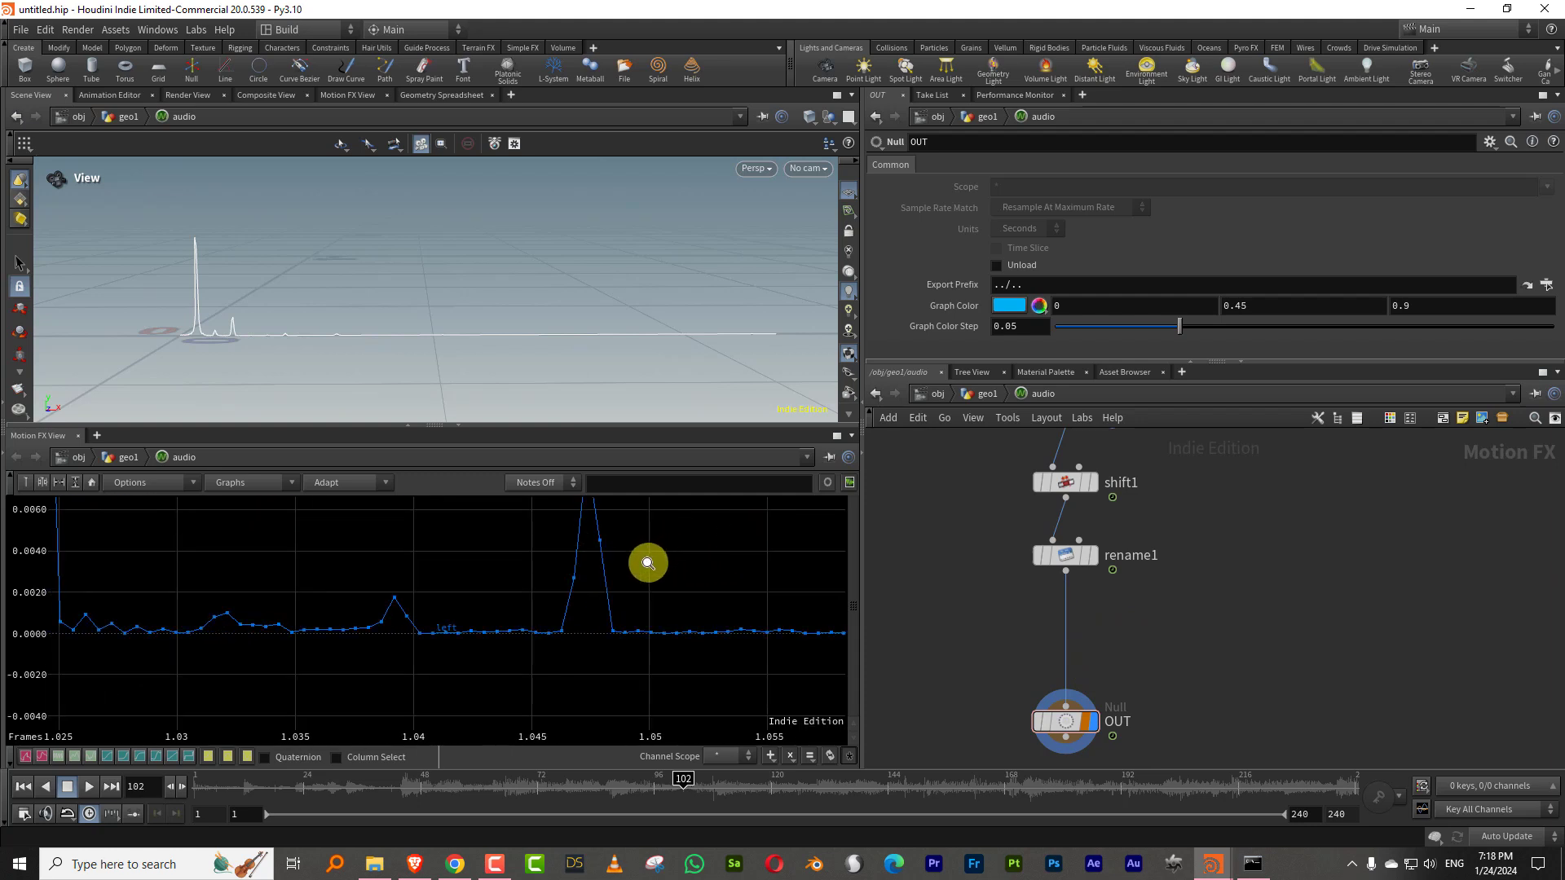
pyautogui.moveTo(473, 641); pyautogui.dragTo(353, 545, button='right')
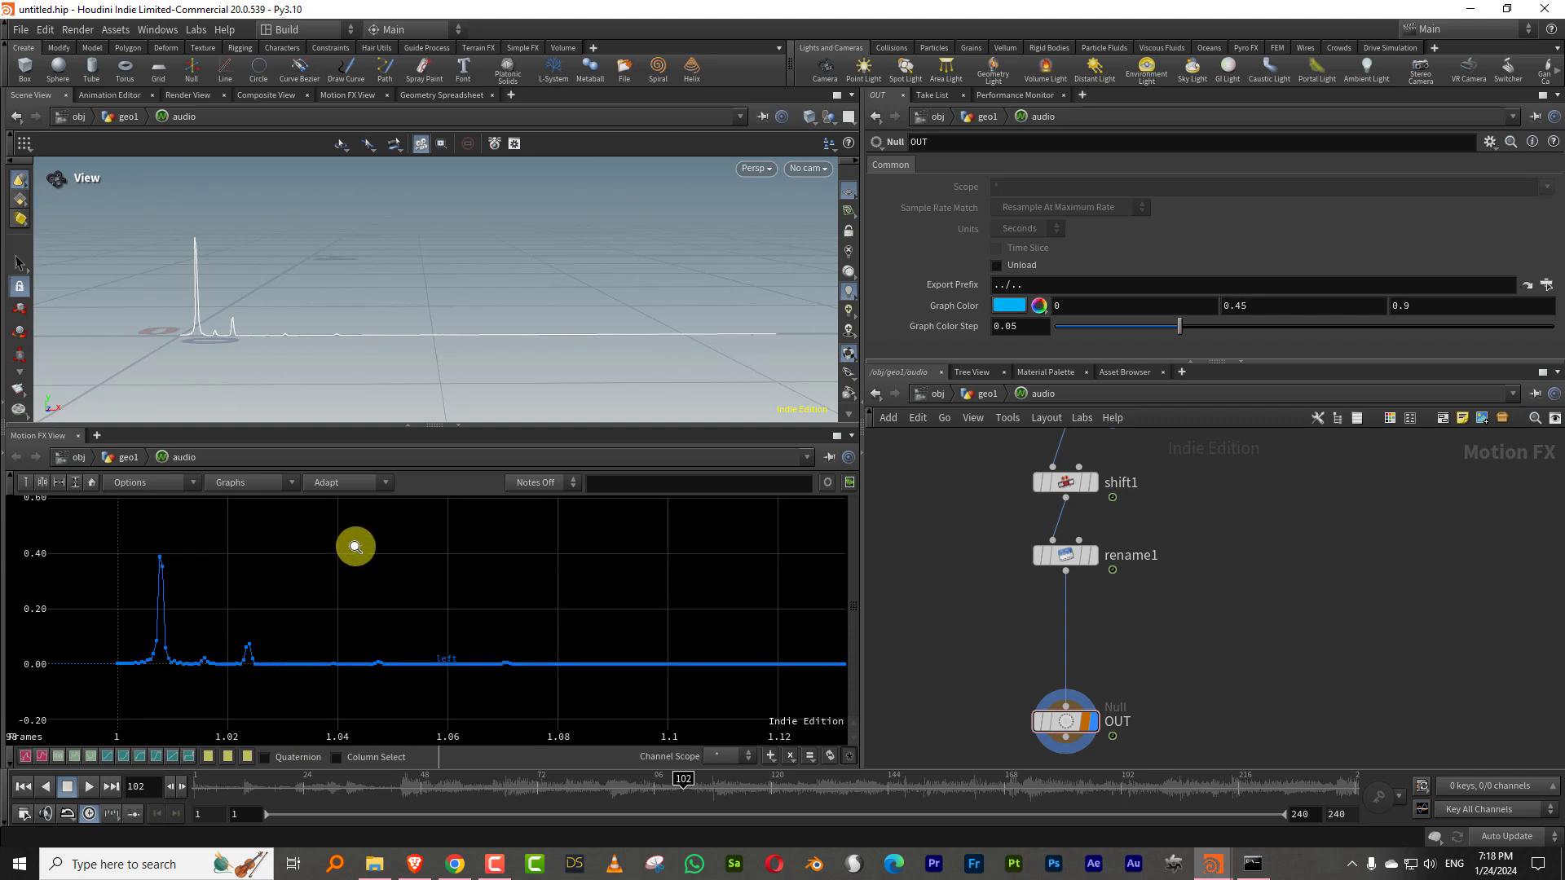
# - Insert a Resample node between rename1 and OUT, and set its sample rate to 10000
pyautogui.press('Tab')
pyautogui.write('resam')
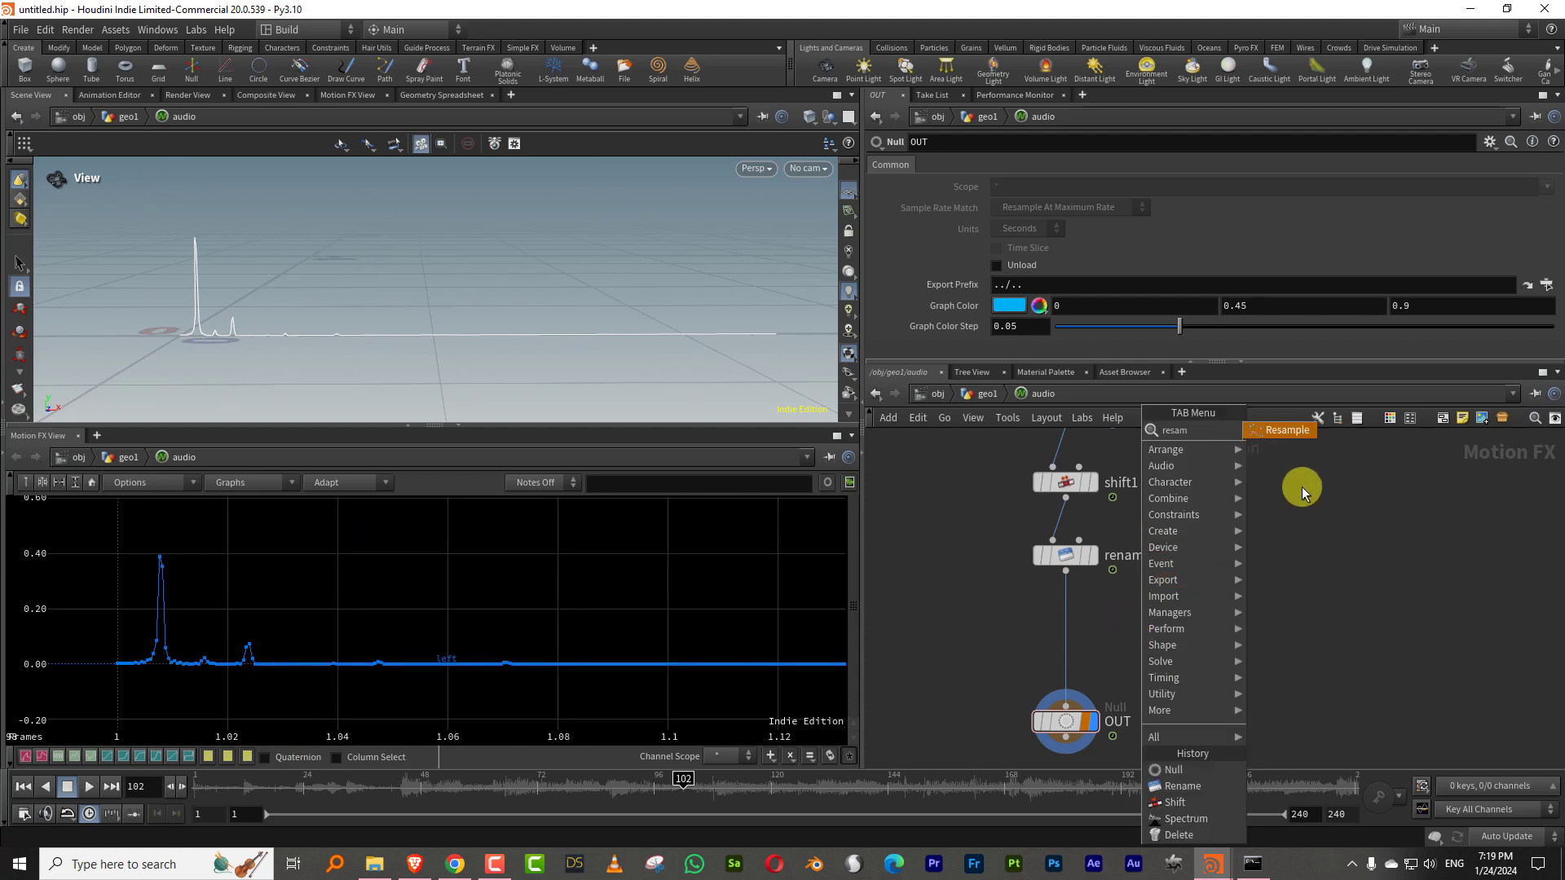
pyautogui.click(1288, 433)
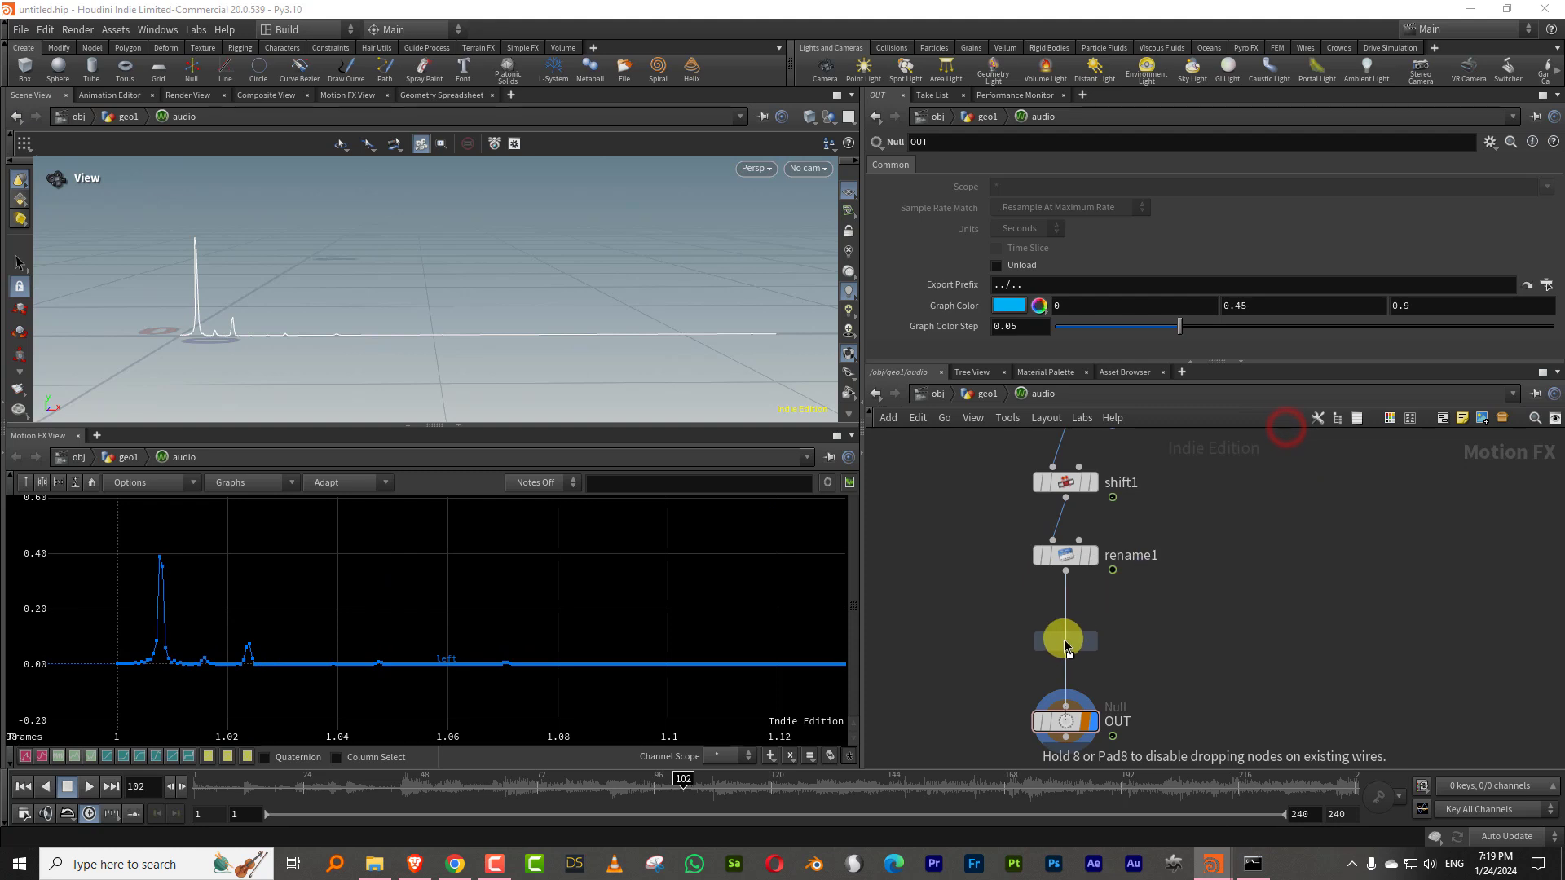
pyautogui.click(258, 701)
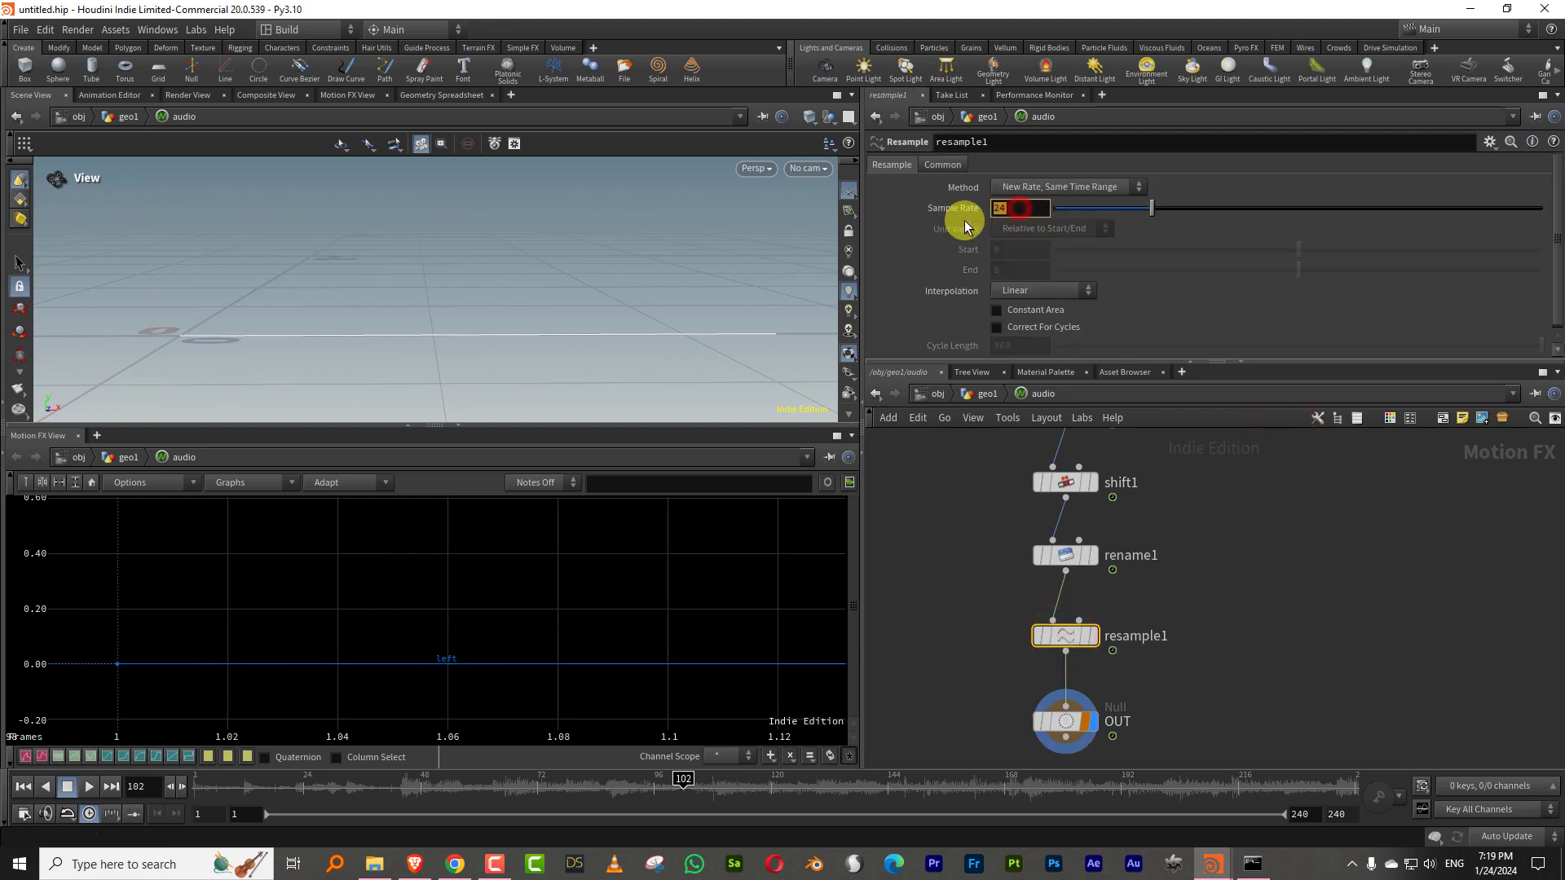
pyautogui.write('0000')
pyautogui.press('Return')
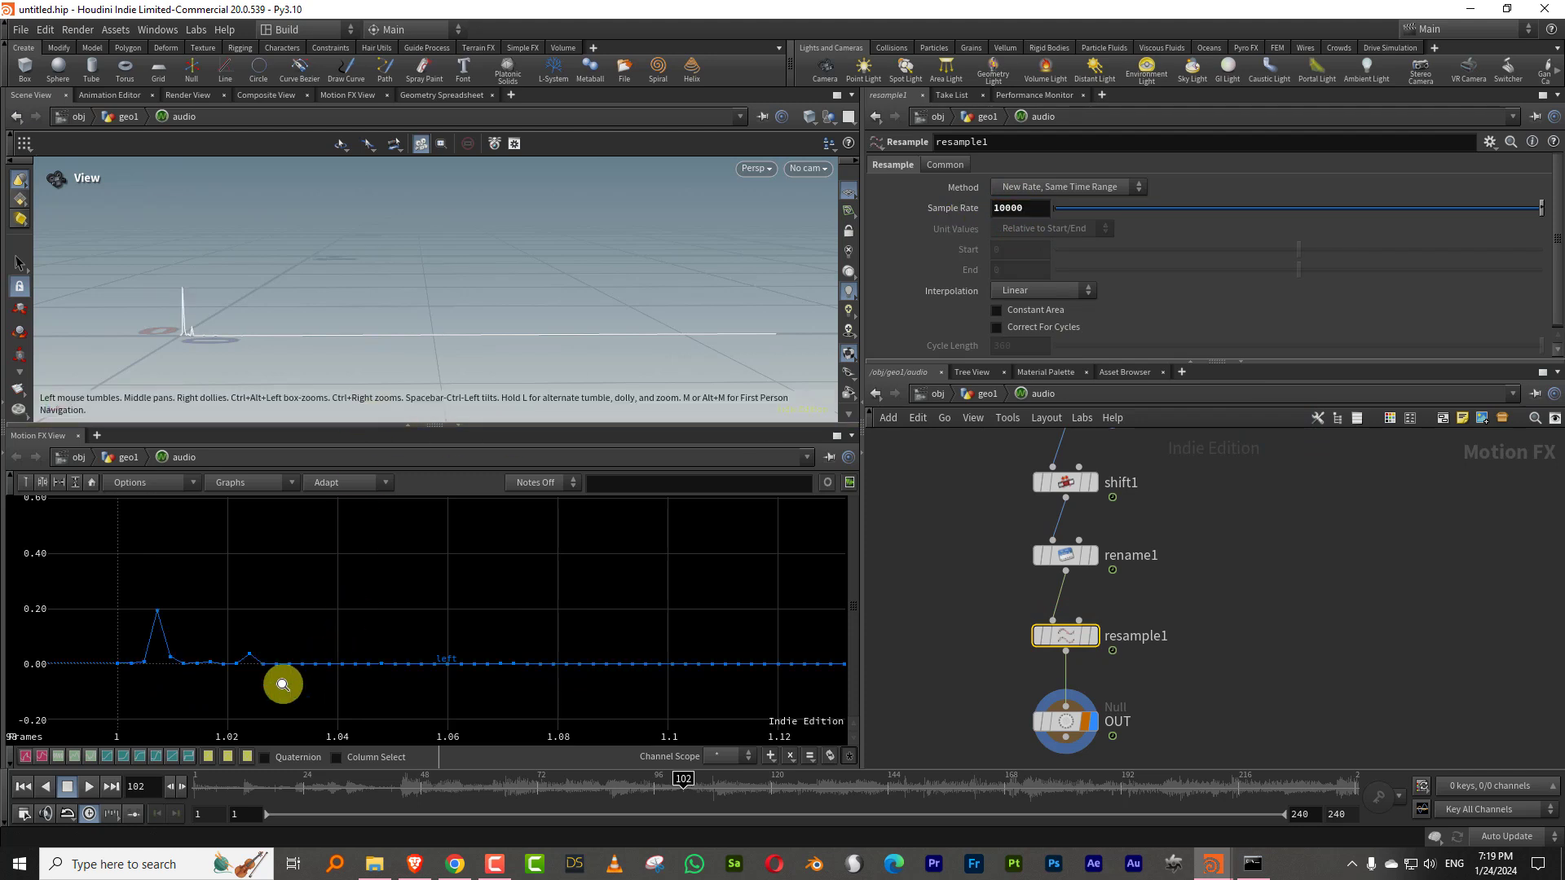
# - Play back the resampled line from the first frame, then stop and return to the start
pyautogui.click(23, 787)
pyautogui.click(89, 787)
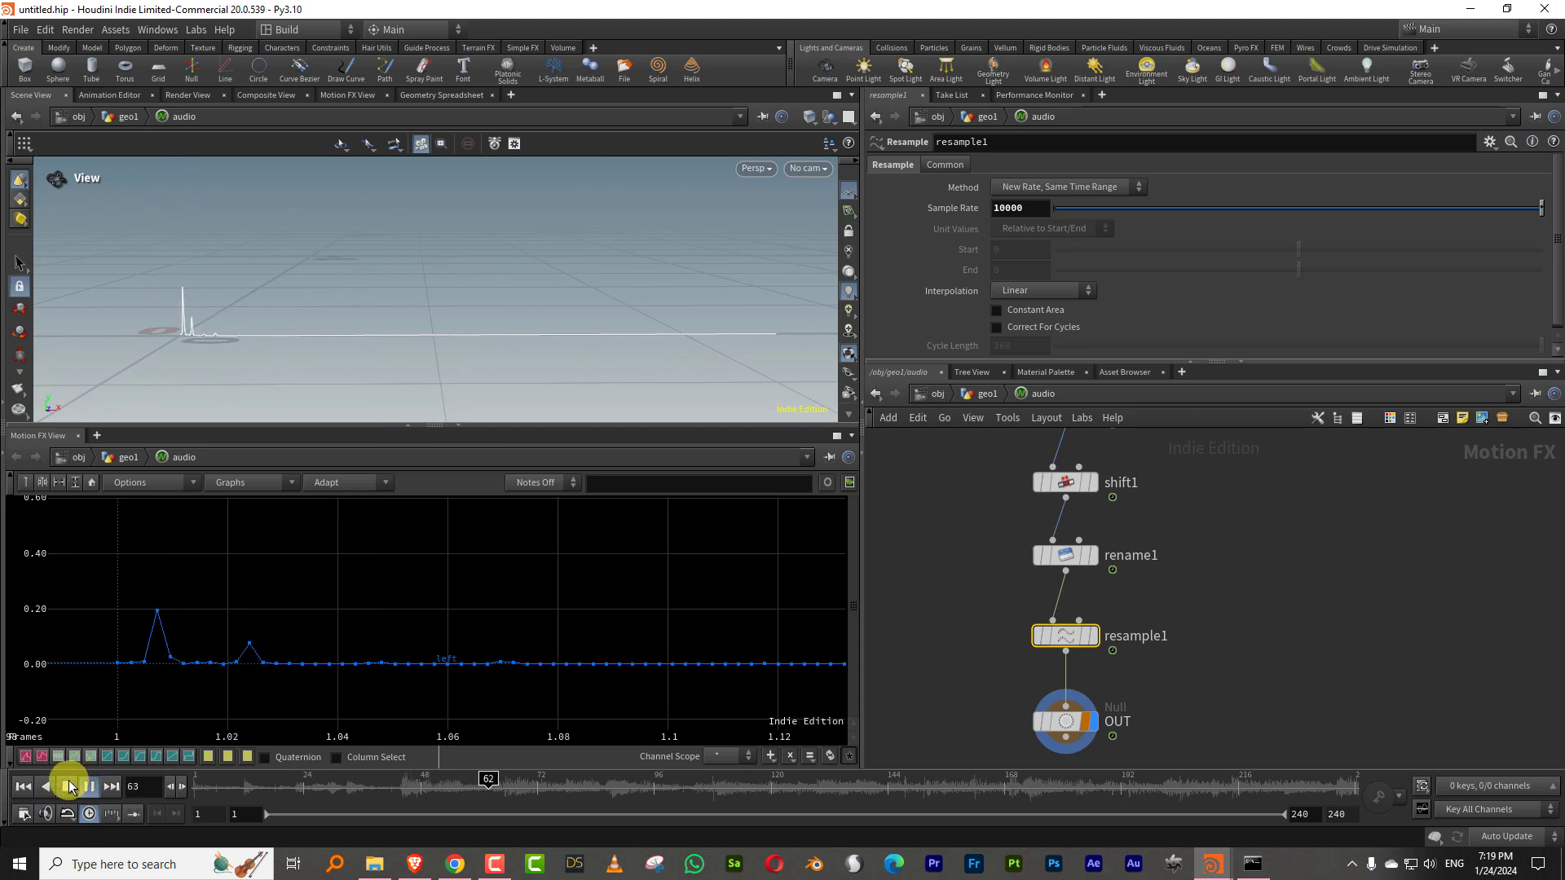
pyautogui.click(67, 787)
pyautogui.click(23, 786)
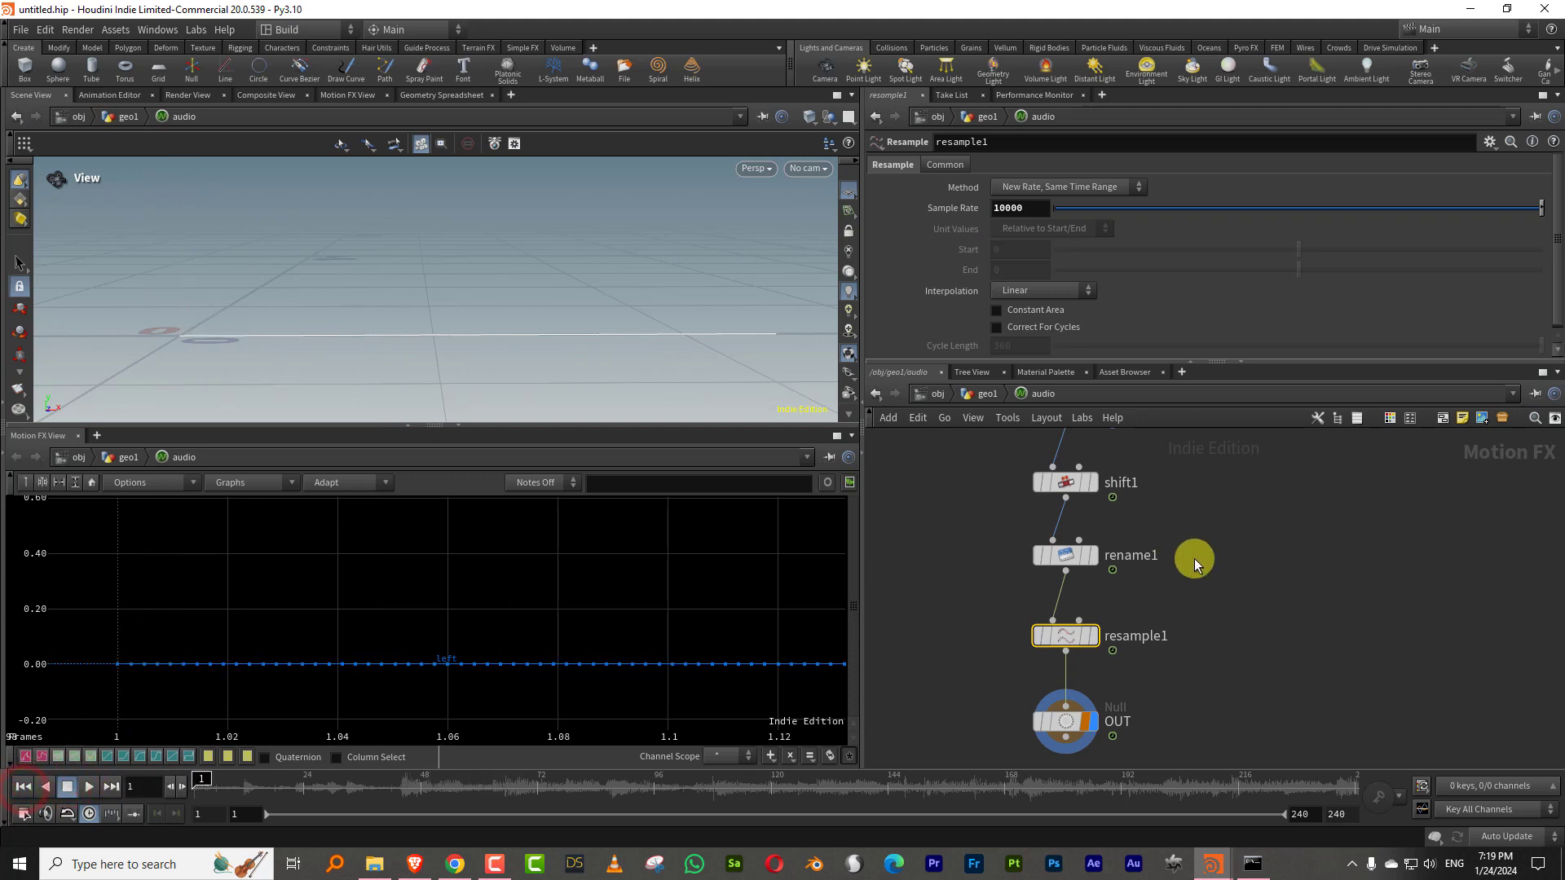
# - Move resample1 and OUT down together to leave room beneath rename1
pyautogui.moveTo(1195, 559); pyautogui.dragTo(1188, 490, button='middle')
pyautogui.moveTo(991, 559); pyautogui.dragTo(1154, 647)
pyautogui.moveTo(1063, 567); pyautogui.dragTo(1063, 646)
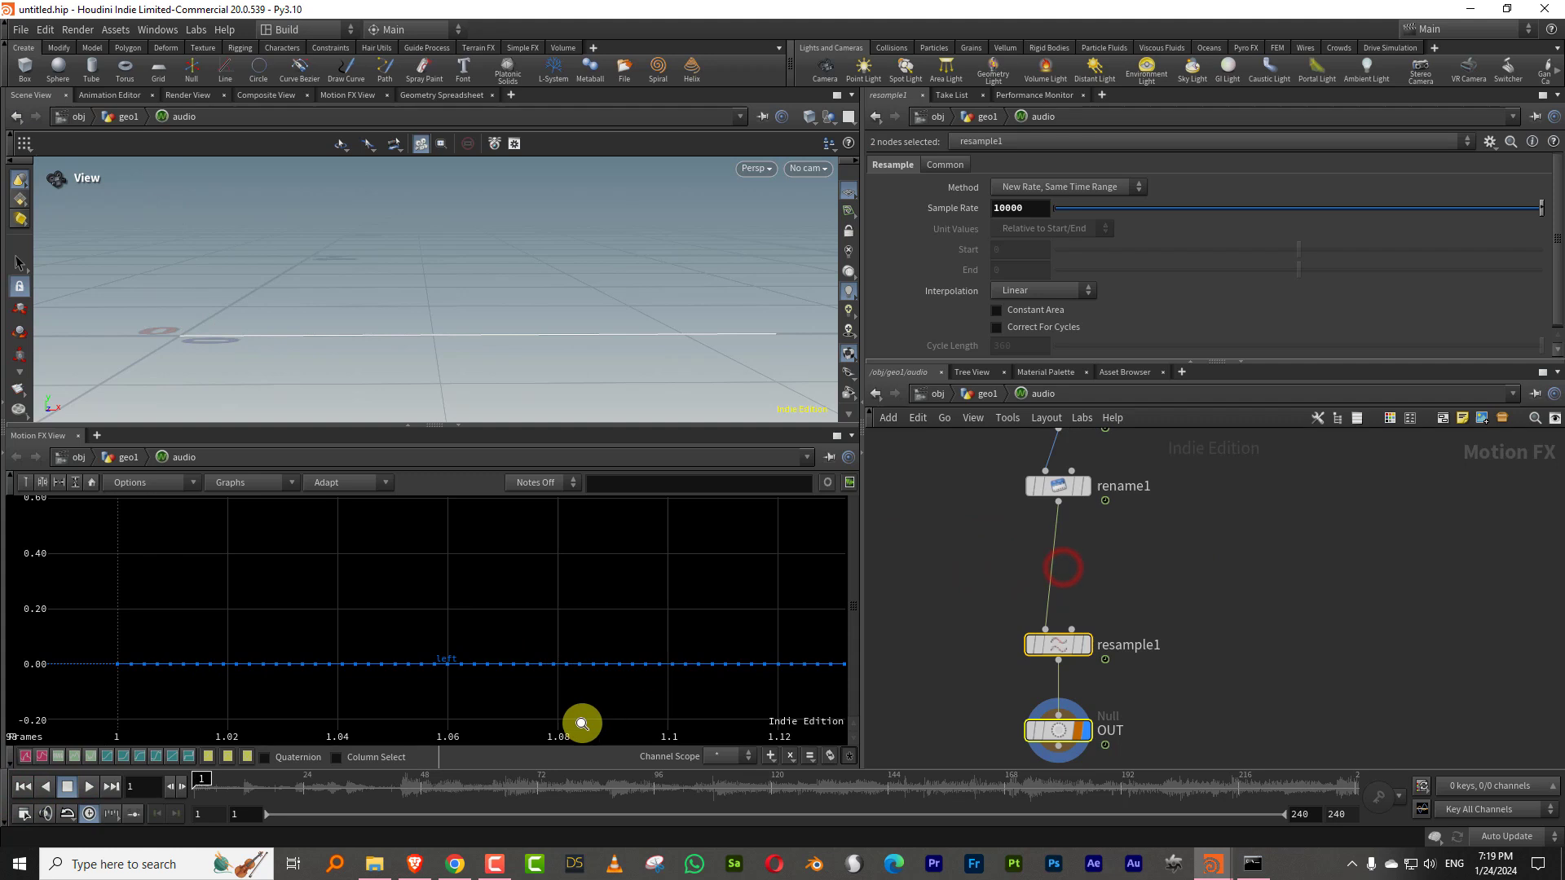
# - Examine the resampled curve's points in the Motion FX View while scrubbing and playing the timeline
pyautogui.moveTo(370, 619); pyautogui.dragTo(301, 644, button='right')
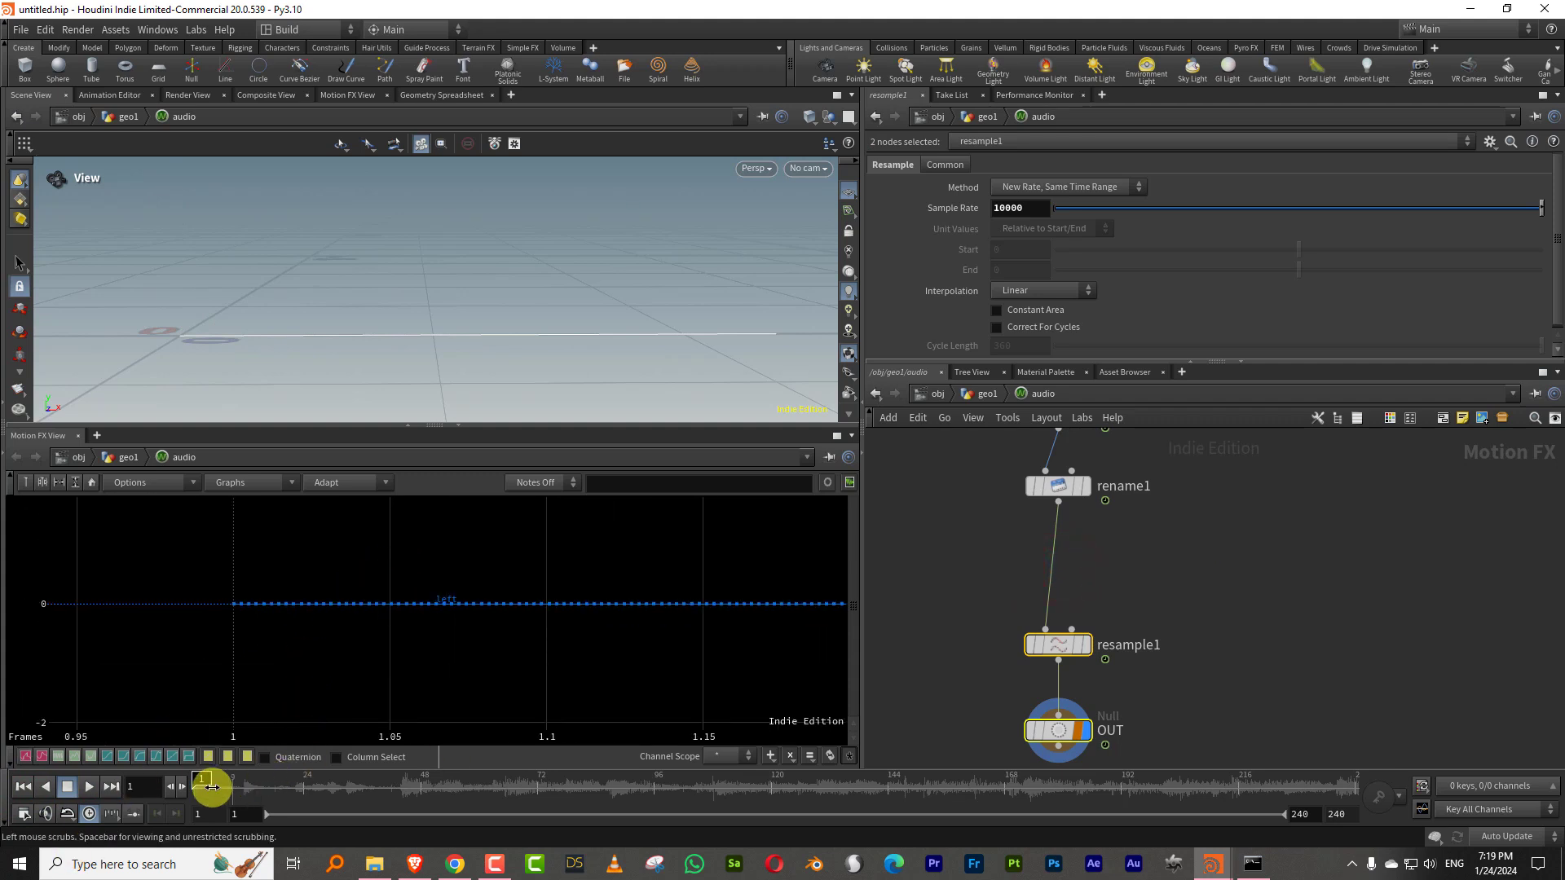
pyautogui.moveTo(210, 782); pyautogui.dragTo(388, 777)
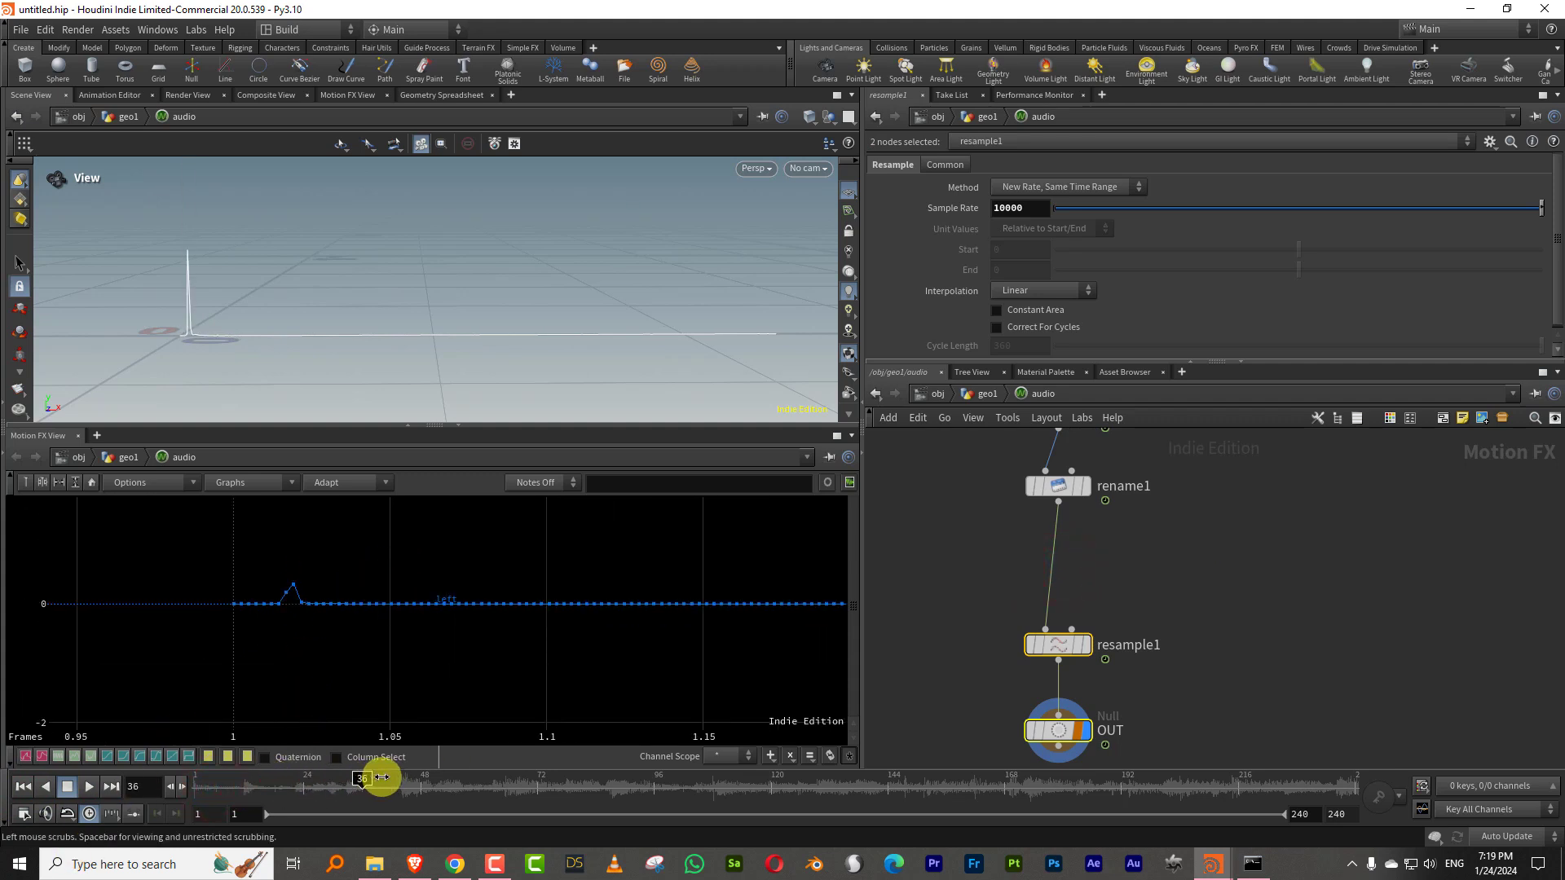
pyautogui.moveTo(460, 617); pyautogui.dragTo(285, 612, button='right')
pyautogui.moveTo(384, 588); pyautogui.dragTo(177, 713, button='middle')
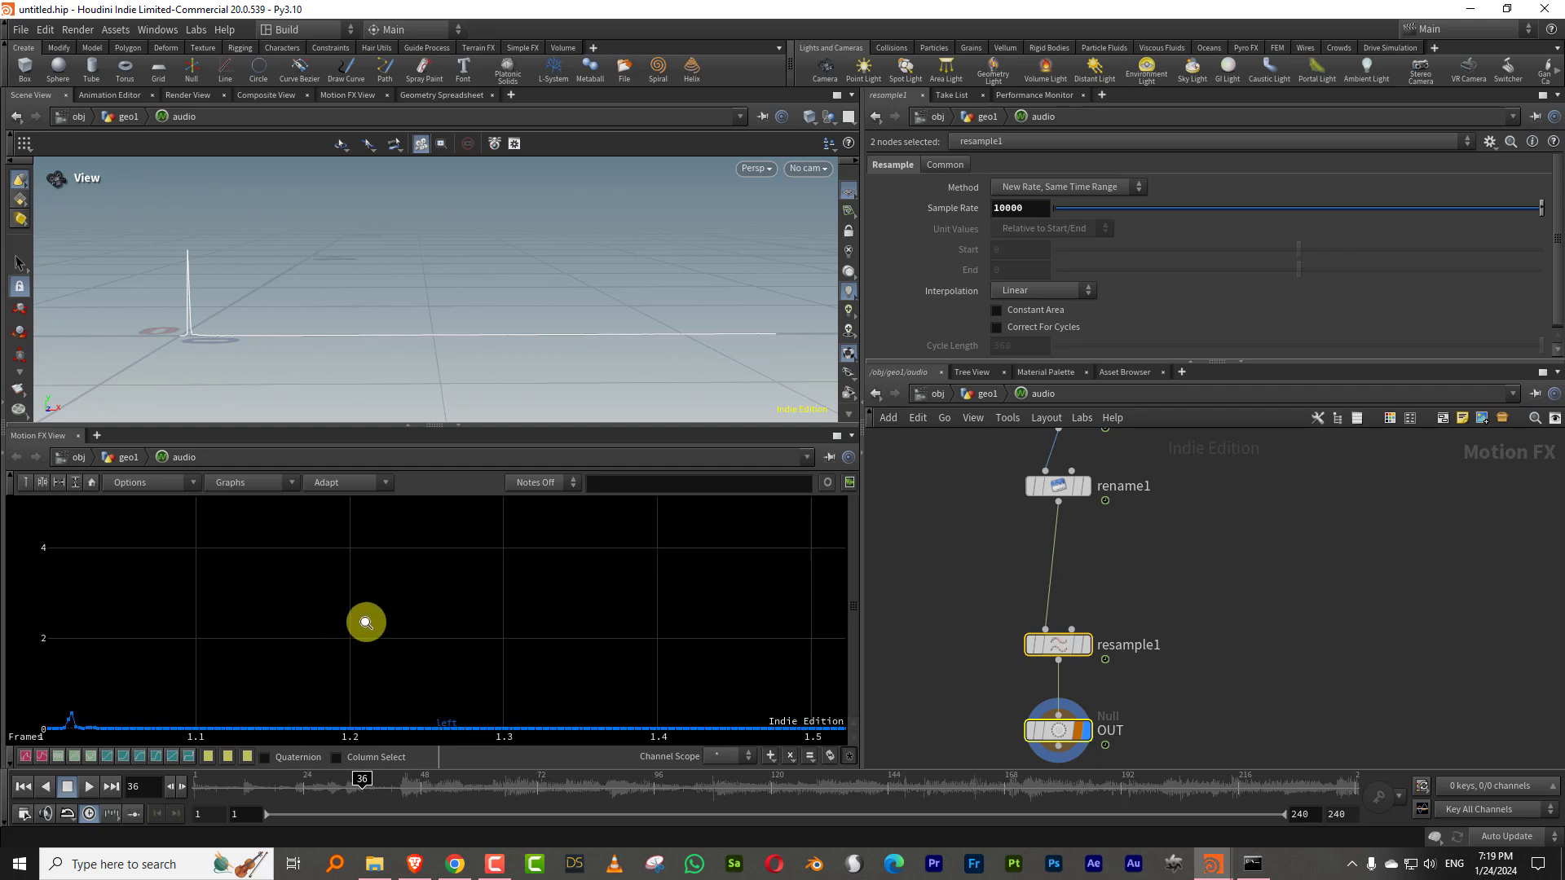
pyautogui.scroll(-3, 367, 622)
pyautogui.click(88, 788)
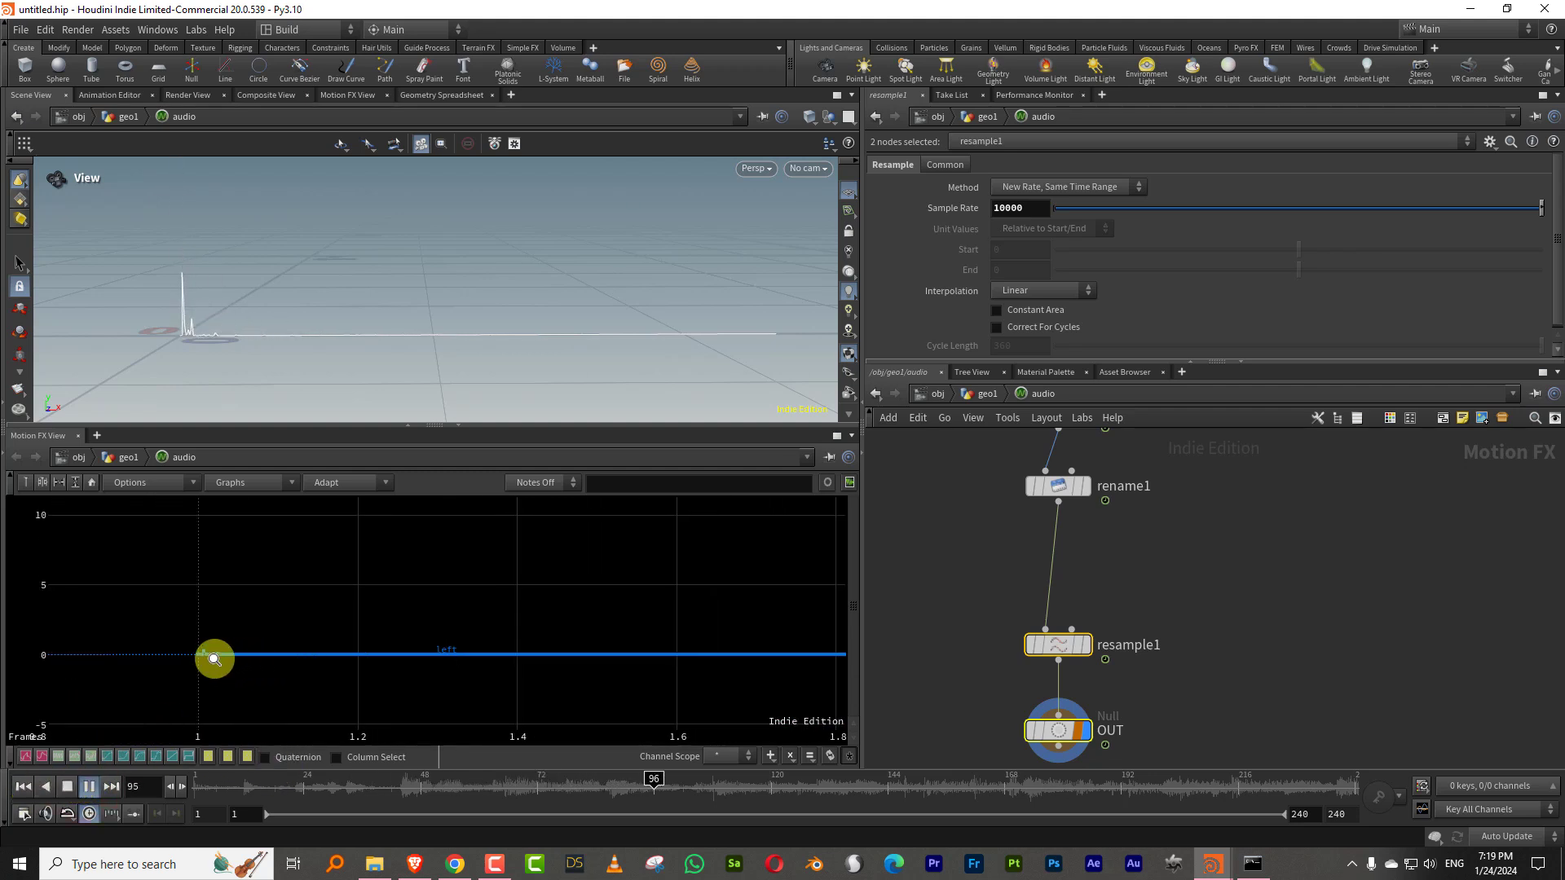
pyautogui.scroll(5, 204, 644)
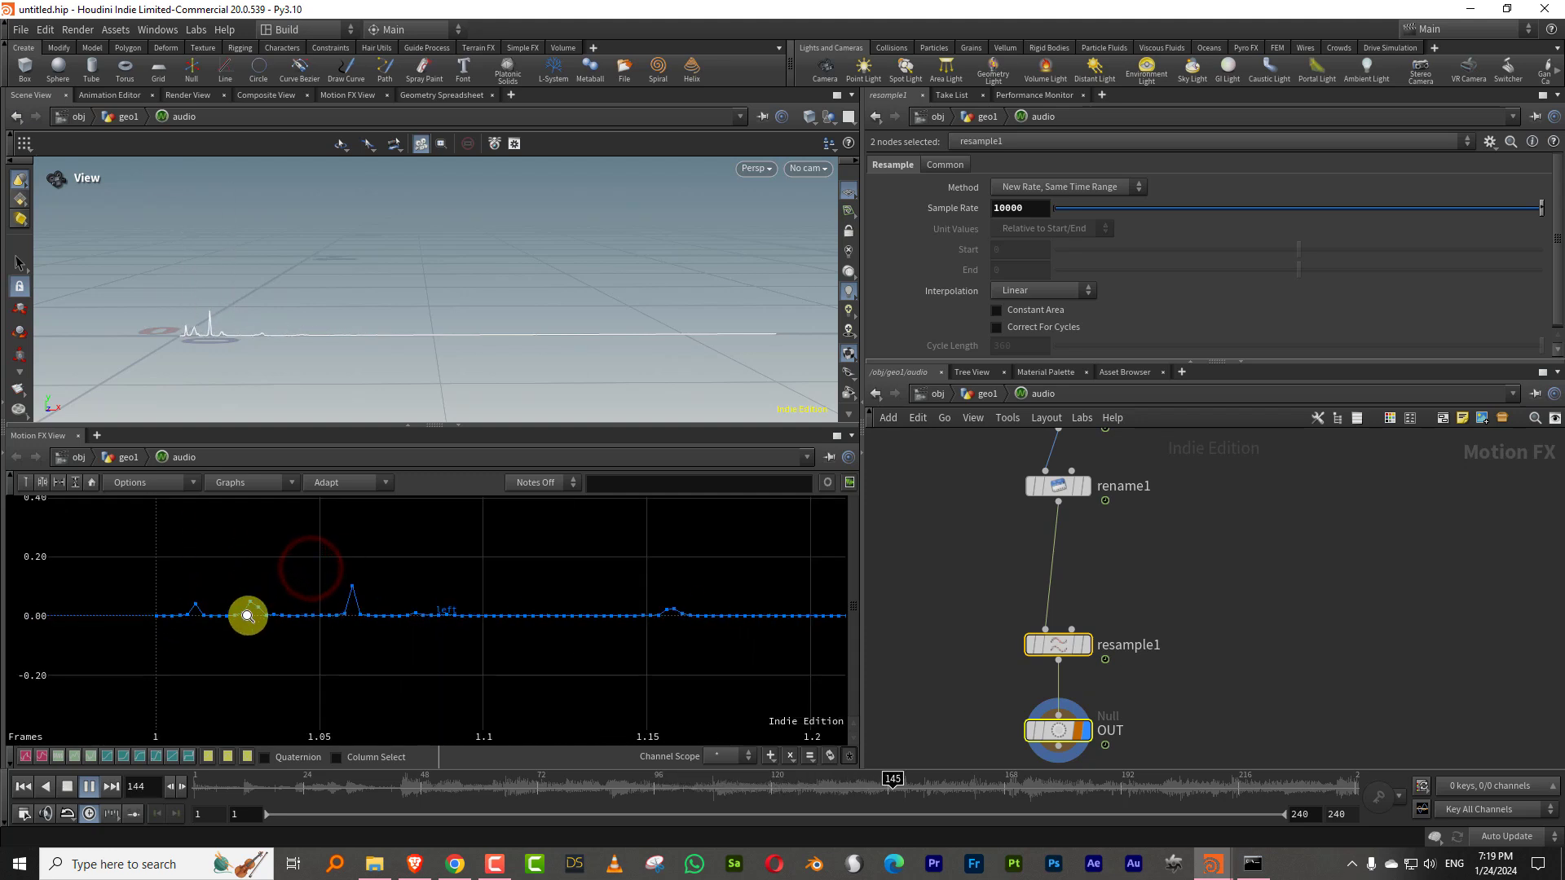
pyautogui.moveTo(220, 788); pyautogui.dragTo(138, 795)
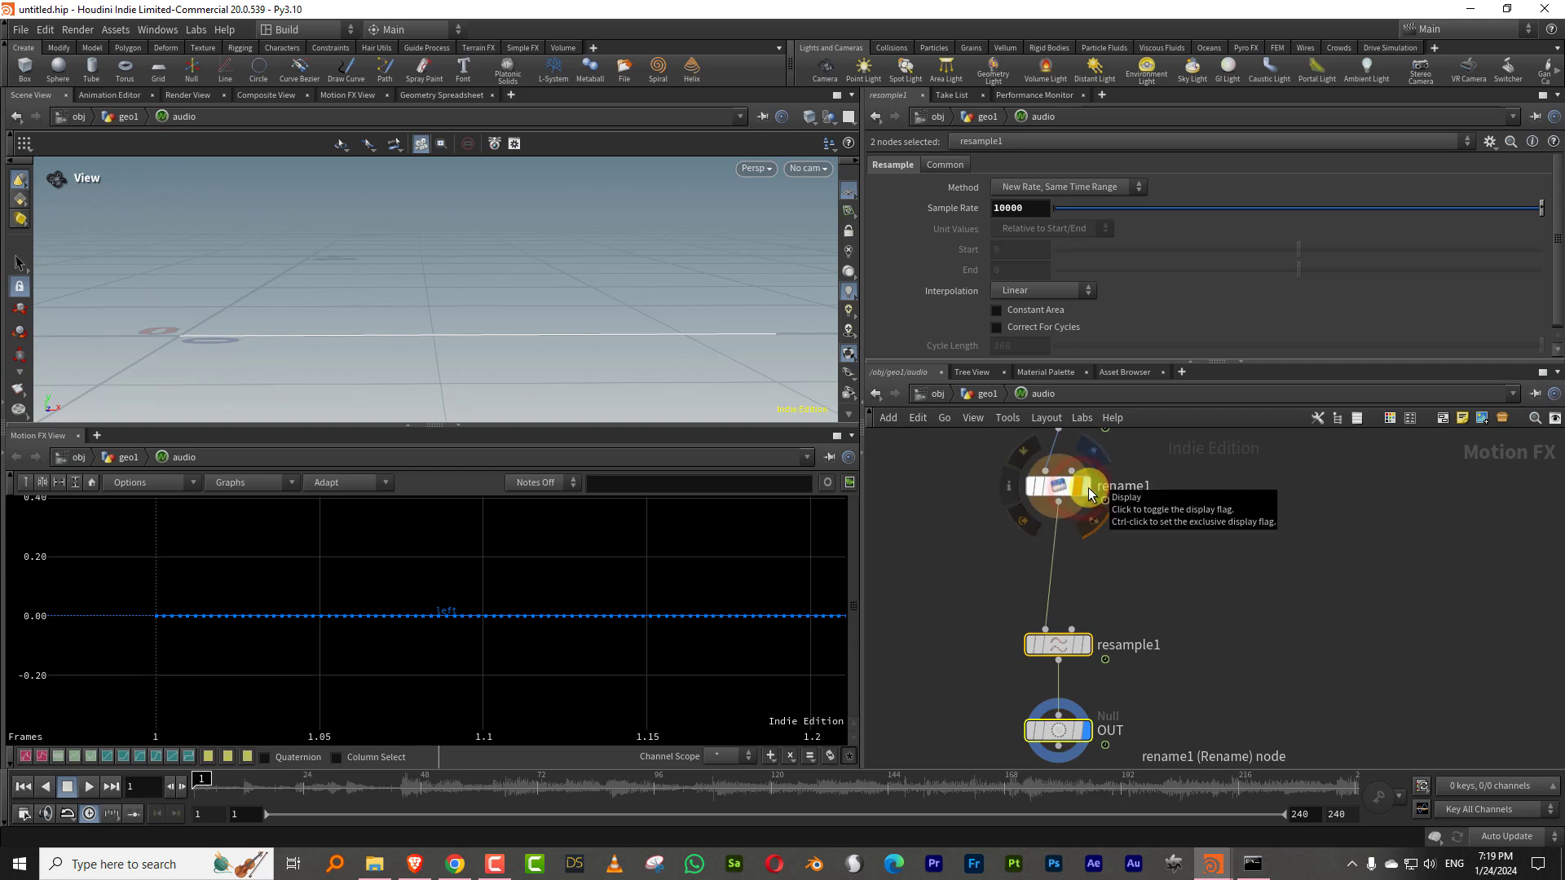
# - Insert a Limit node between rename1 and resample1, and set its type to Loop with a minimum of 0
pyautogui.click(1089, 489)
pyautogui.click(1065, 489)
pyautogui.press('Tab')
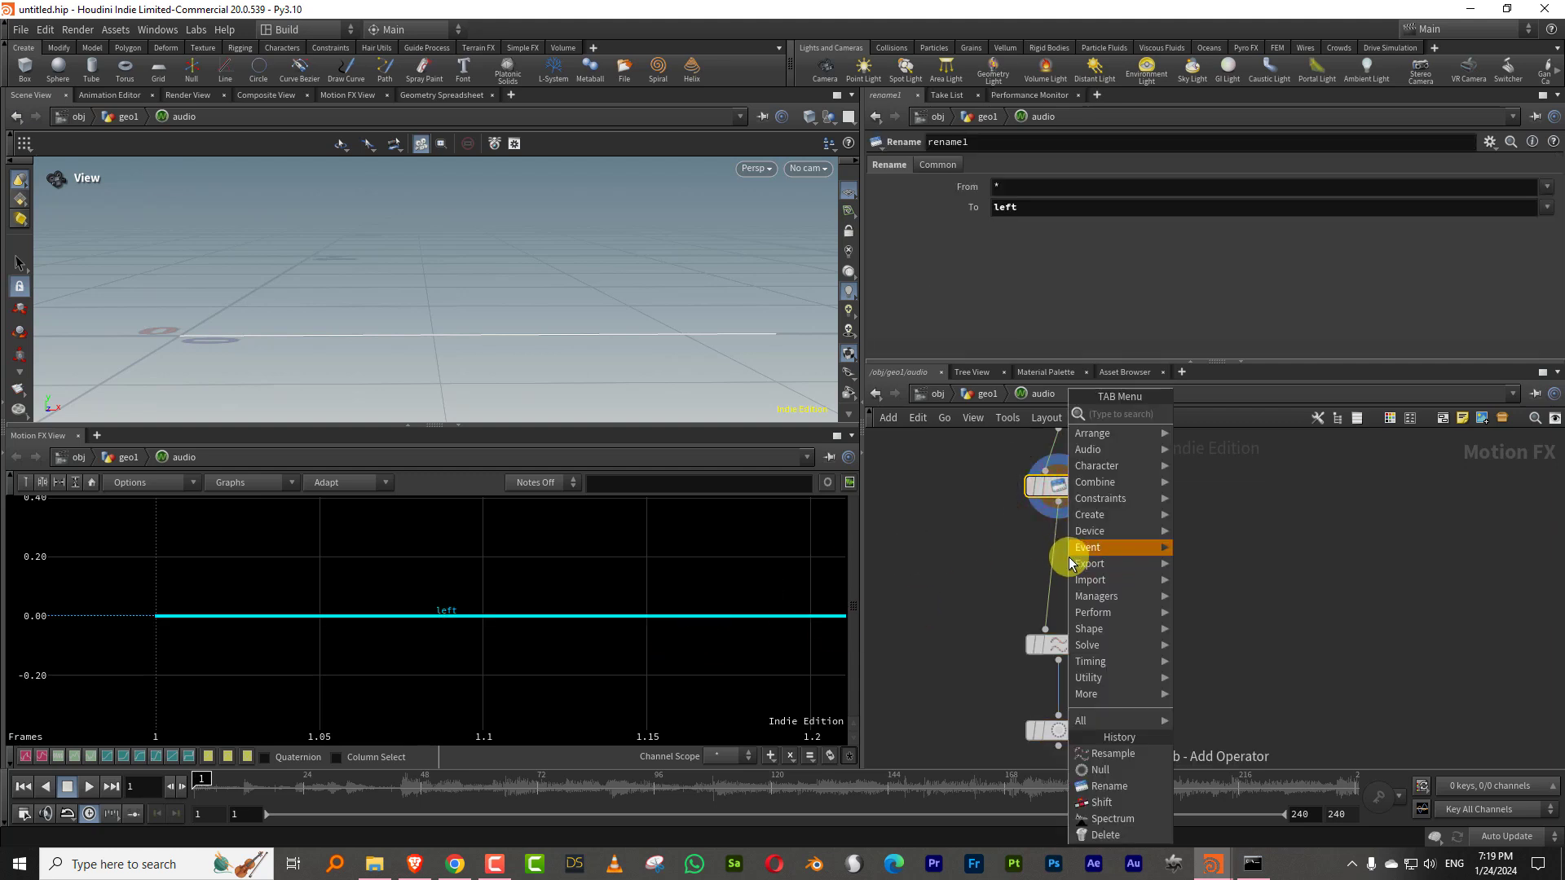
pyautogui.write('limi')
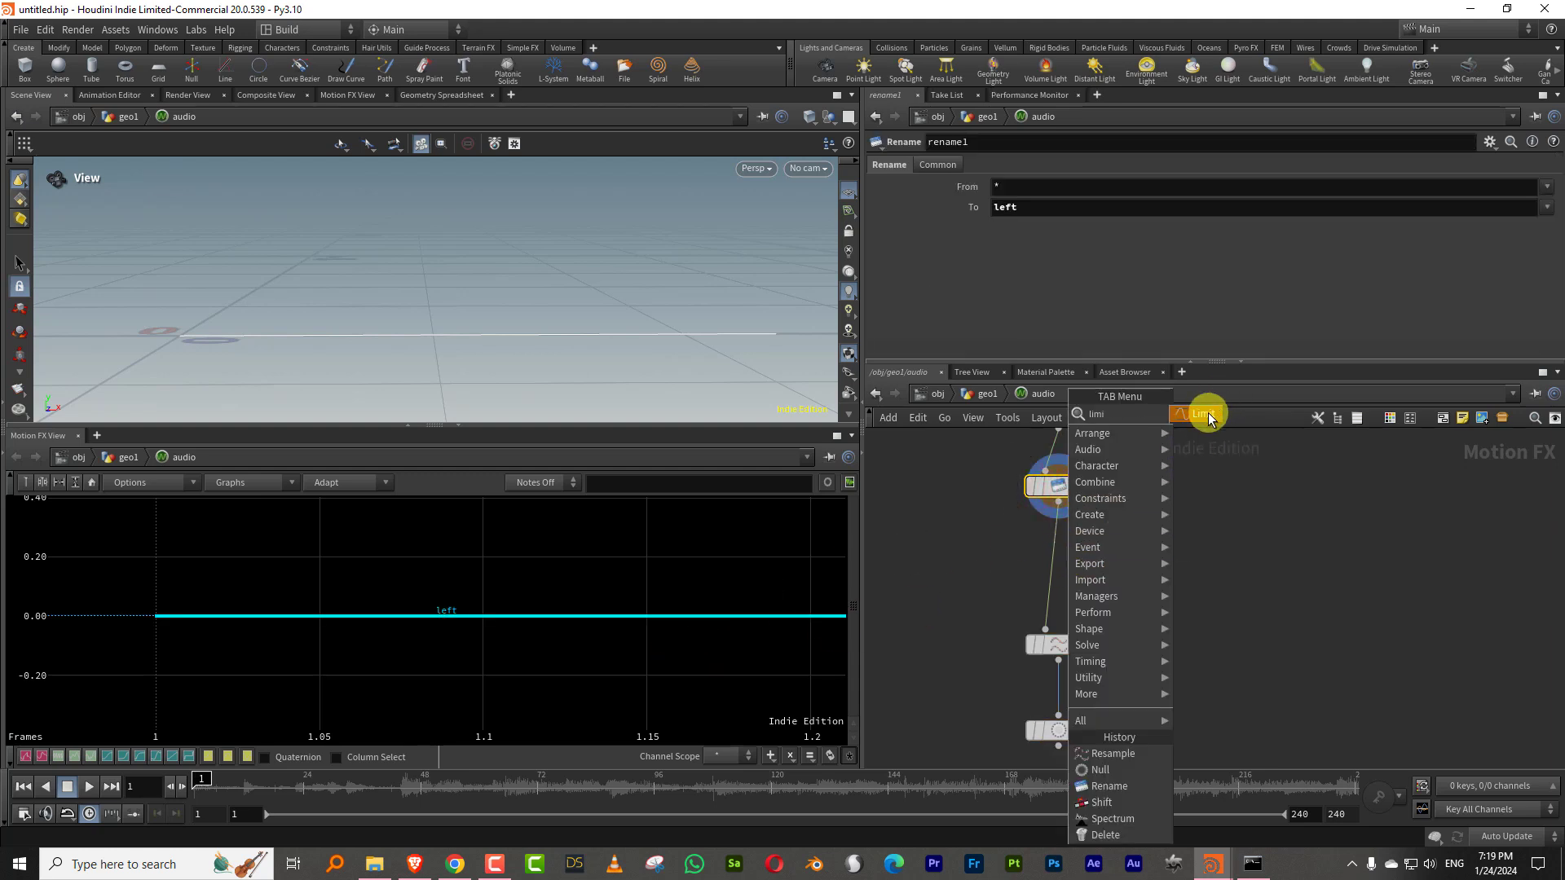
pyautogui.click(1201, 413)
pyautogui.click(1060, 545)
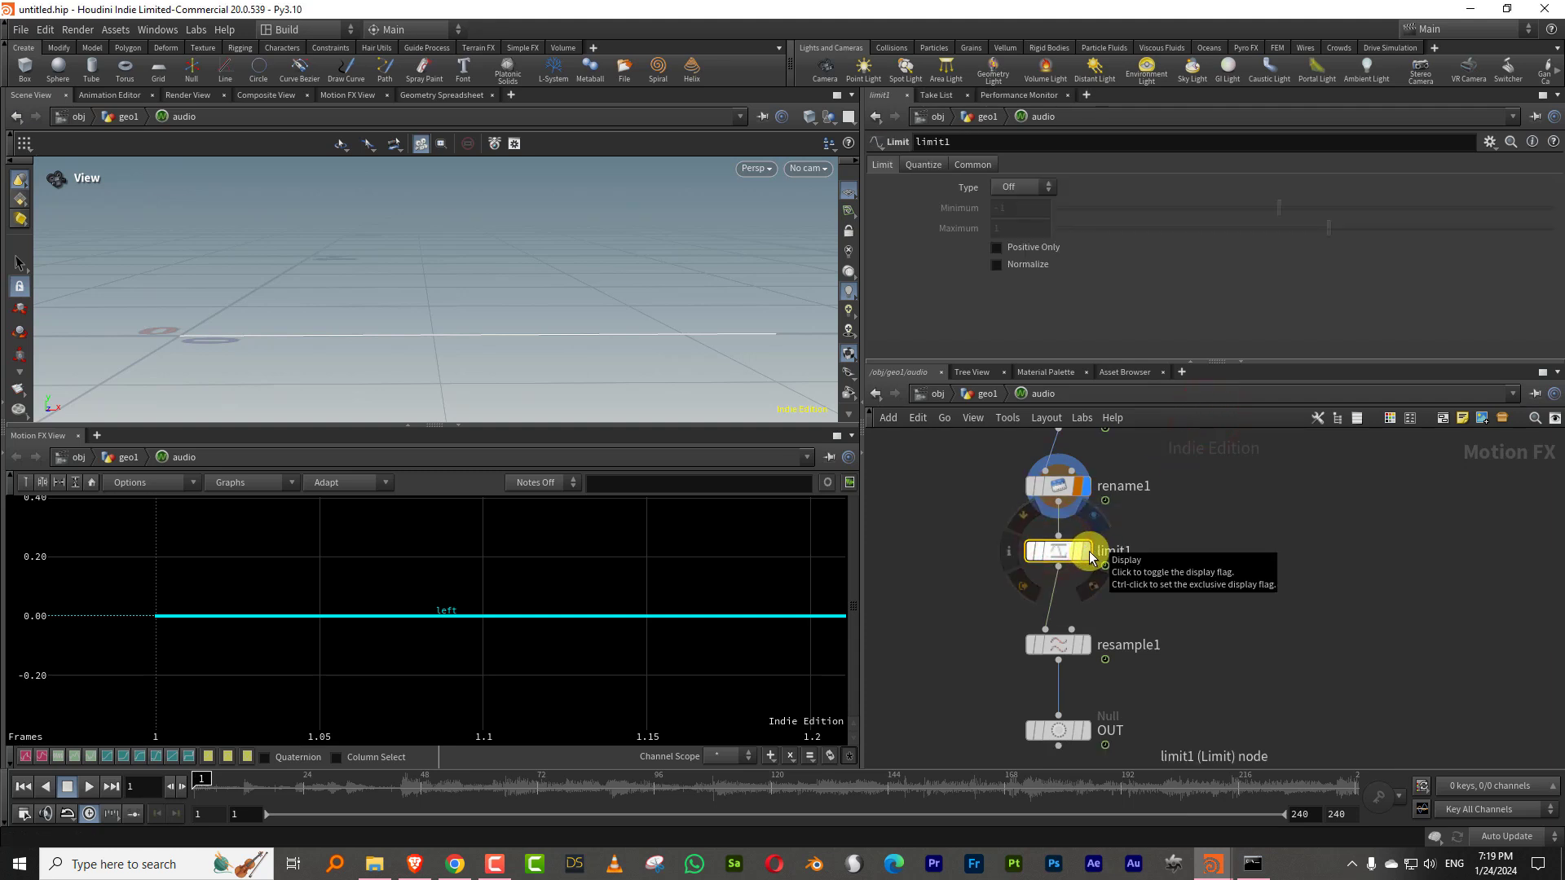
pyautogui.click(1090, 552)
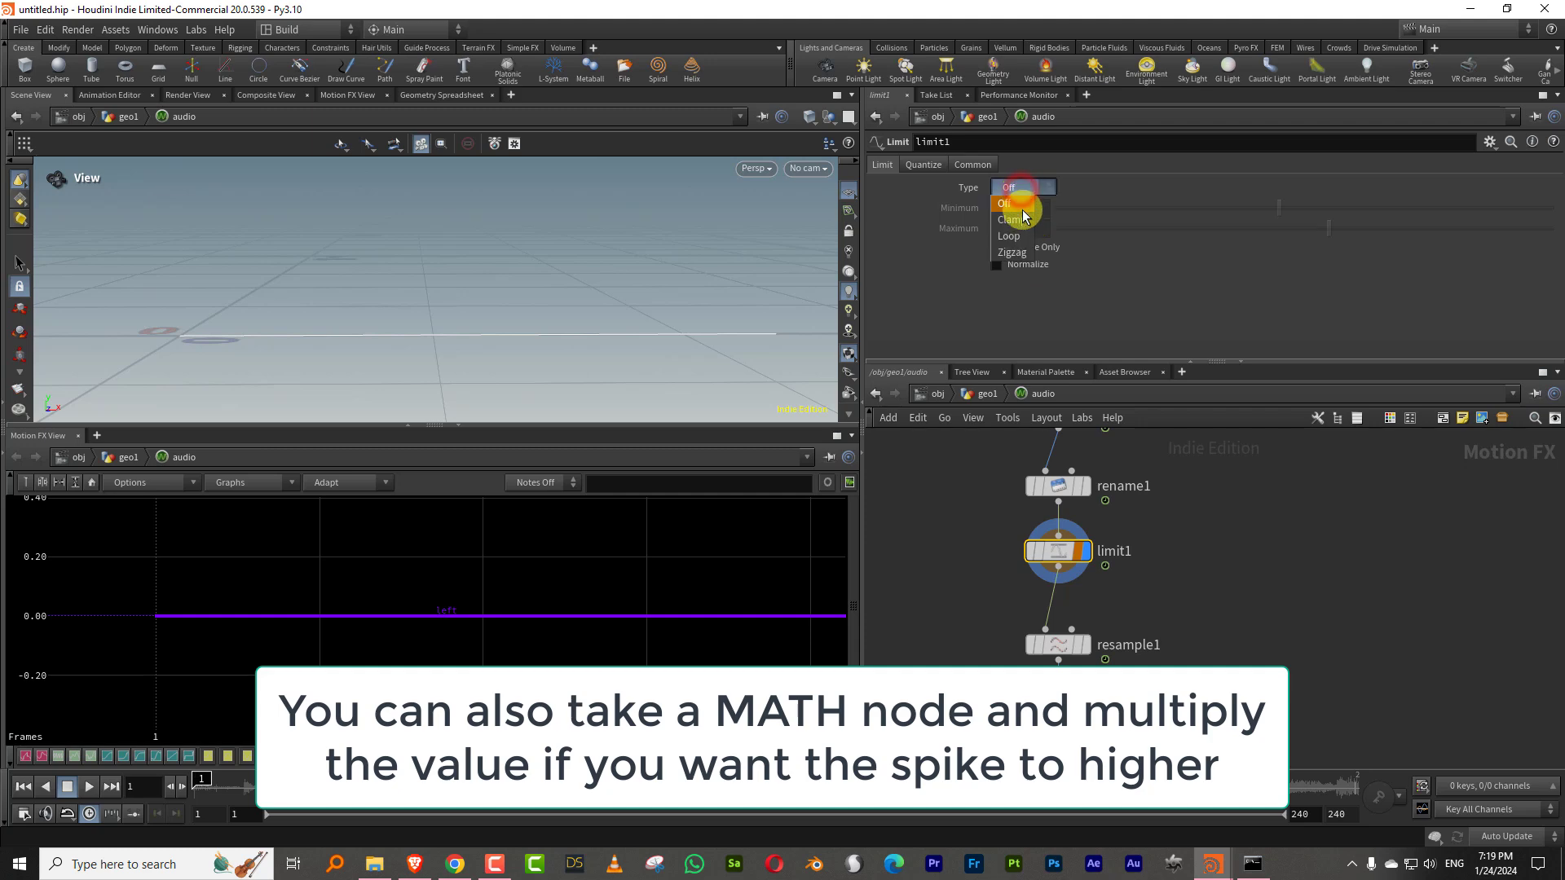
pyautogui.click(1011, 237)
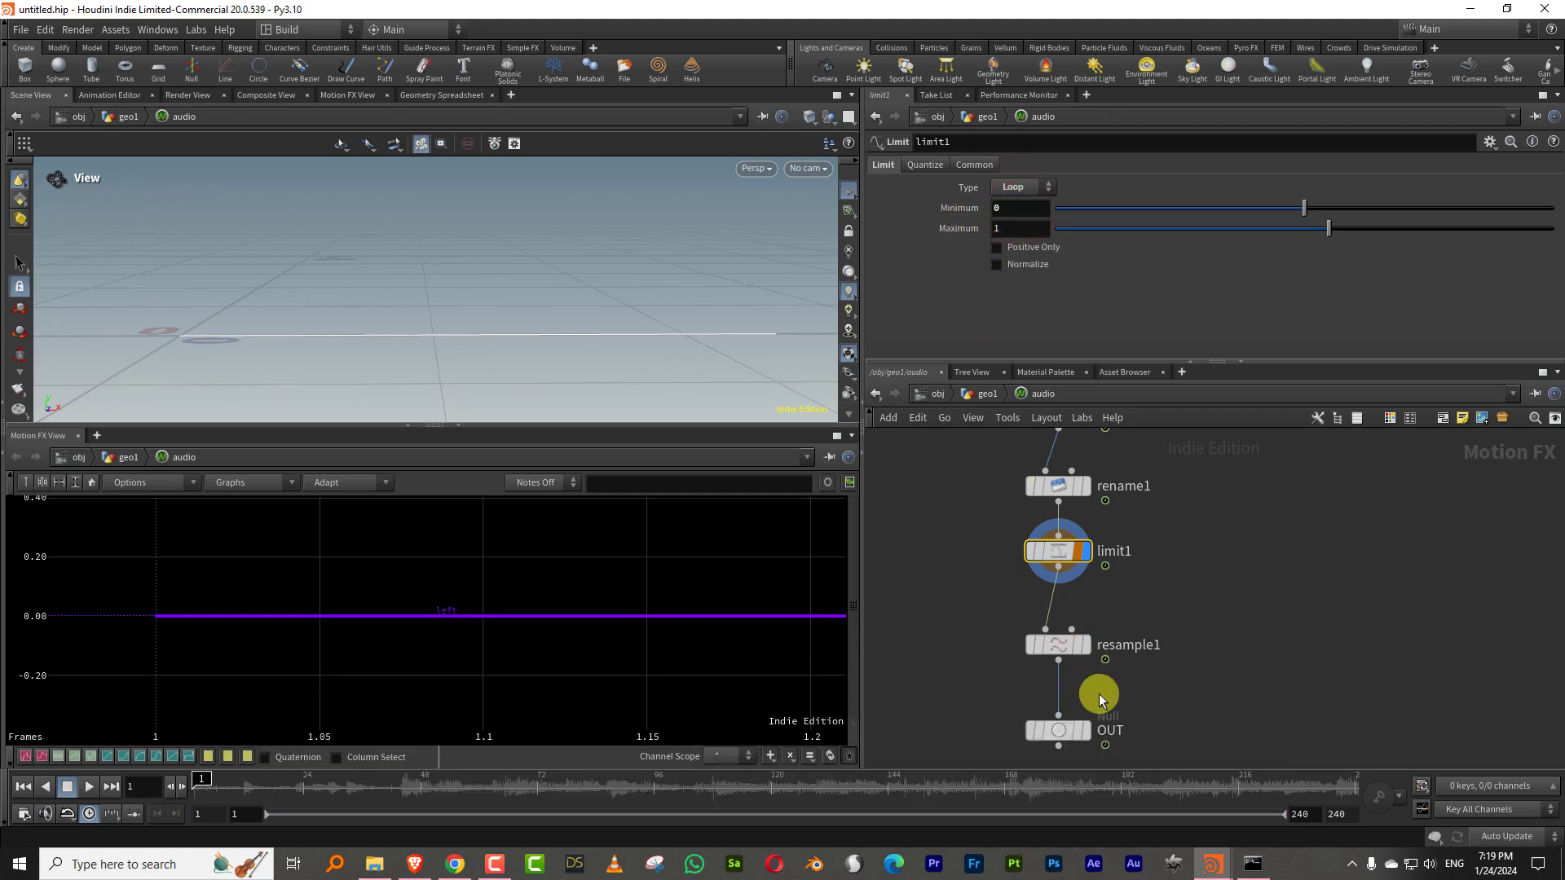
# - Display the OUT node, return to geo1 and play back the line's animation
pyautogui.click(1082, 738)
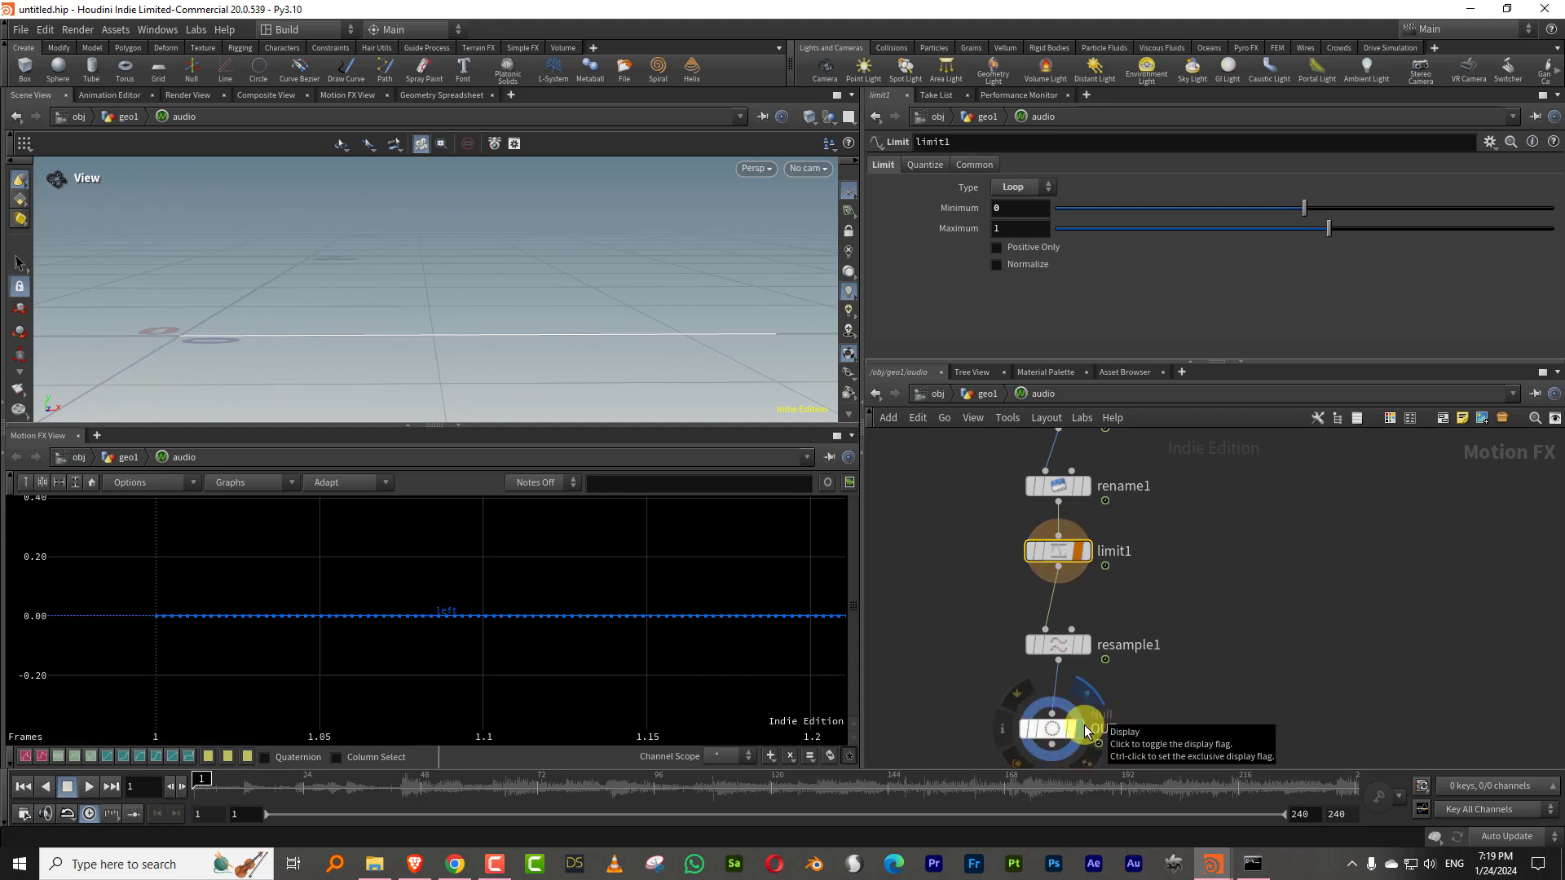
pyautogui.click(983, 394)
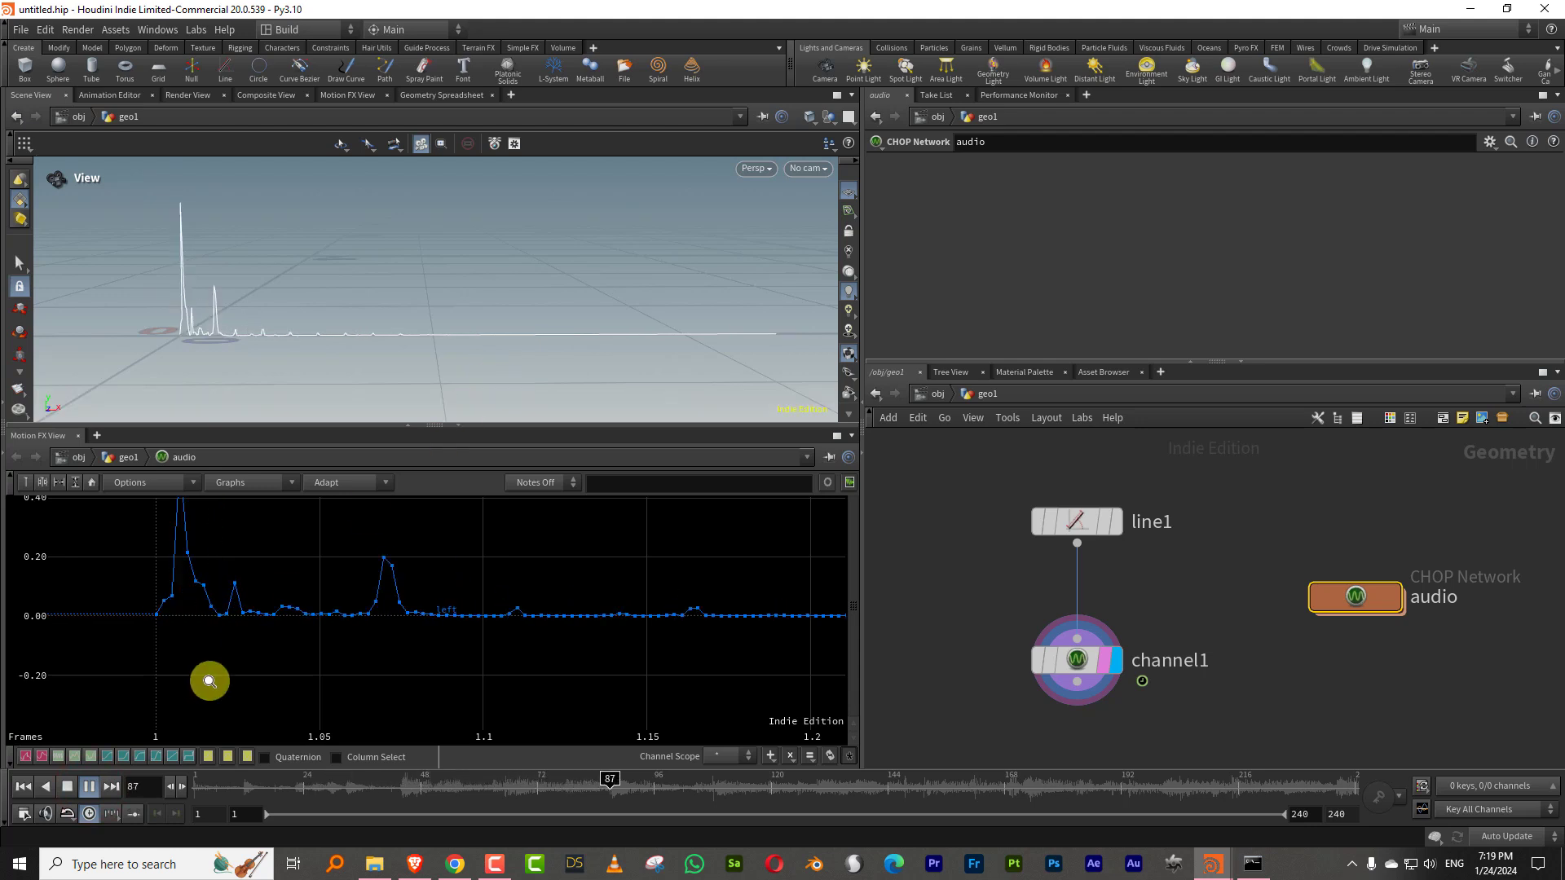
pyautogui.click(67, 786)
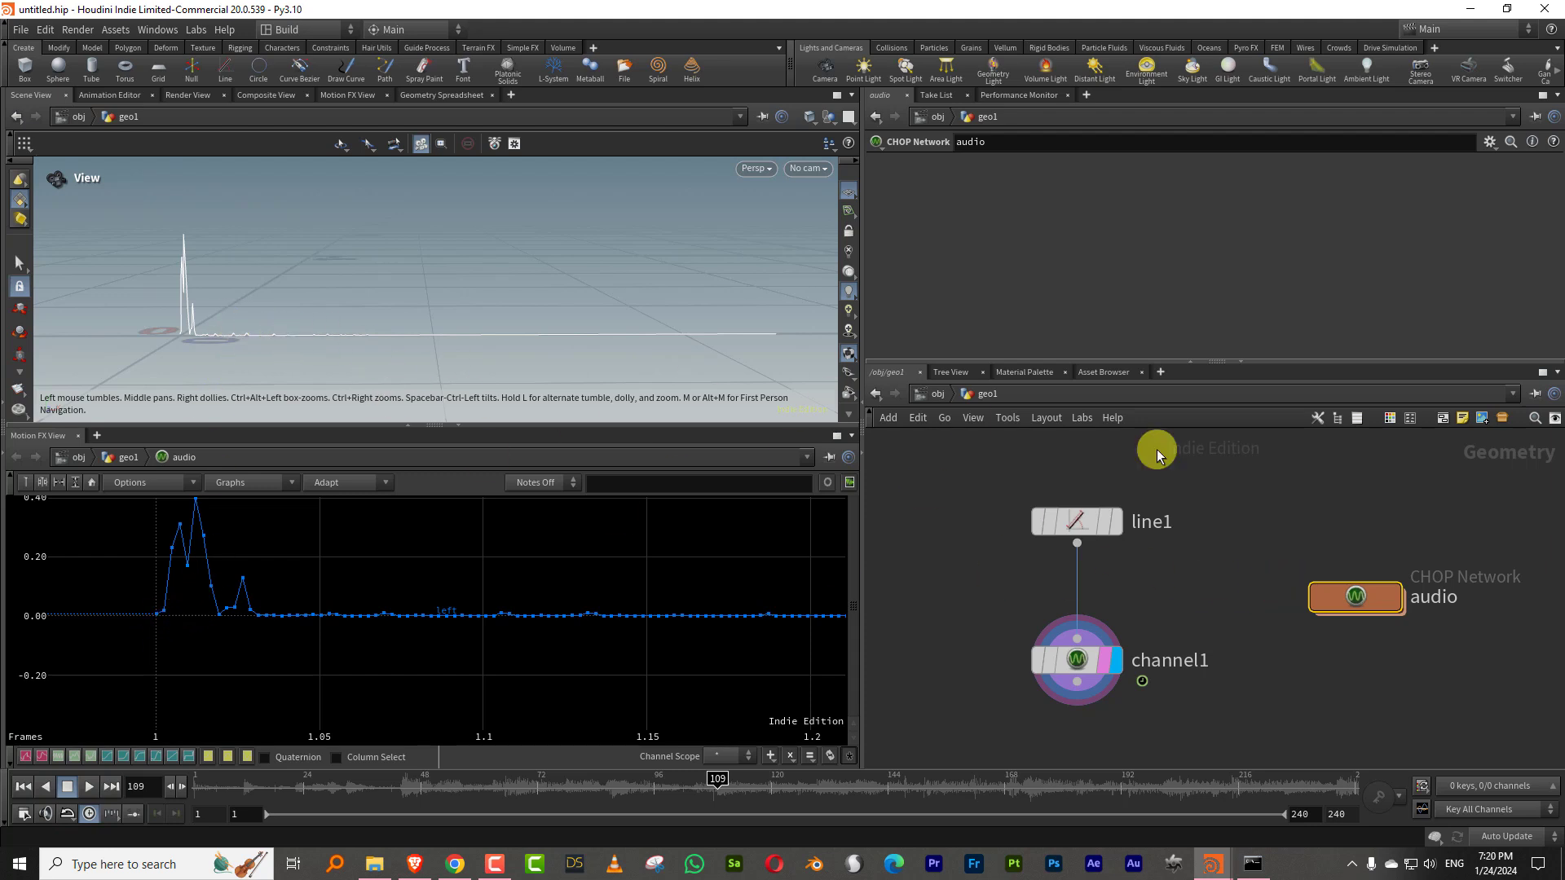
# - Open the audio CHOP network and insert a Shift node between limit1 and resample1
pyautogui.doubleClick(1376, 594)
pyautogui.doubleClick(1145, 645)
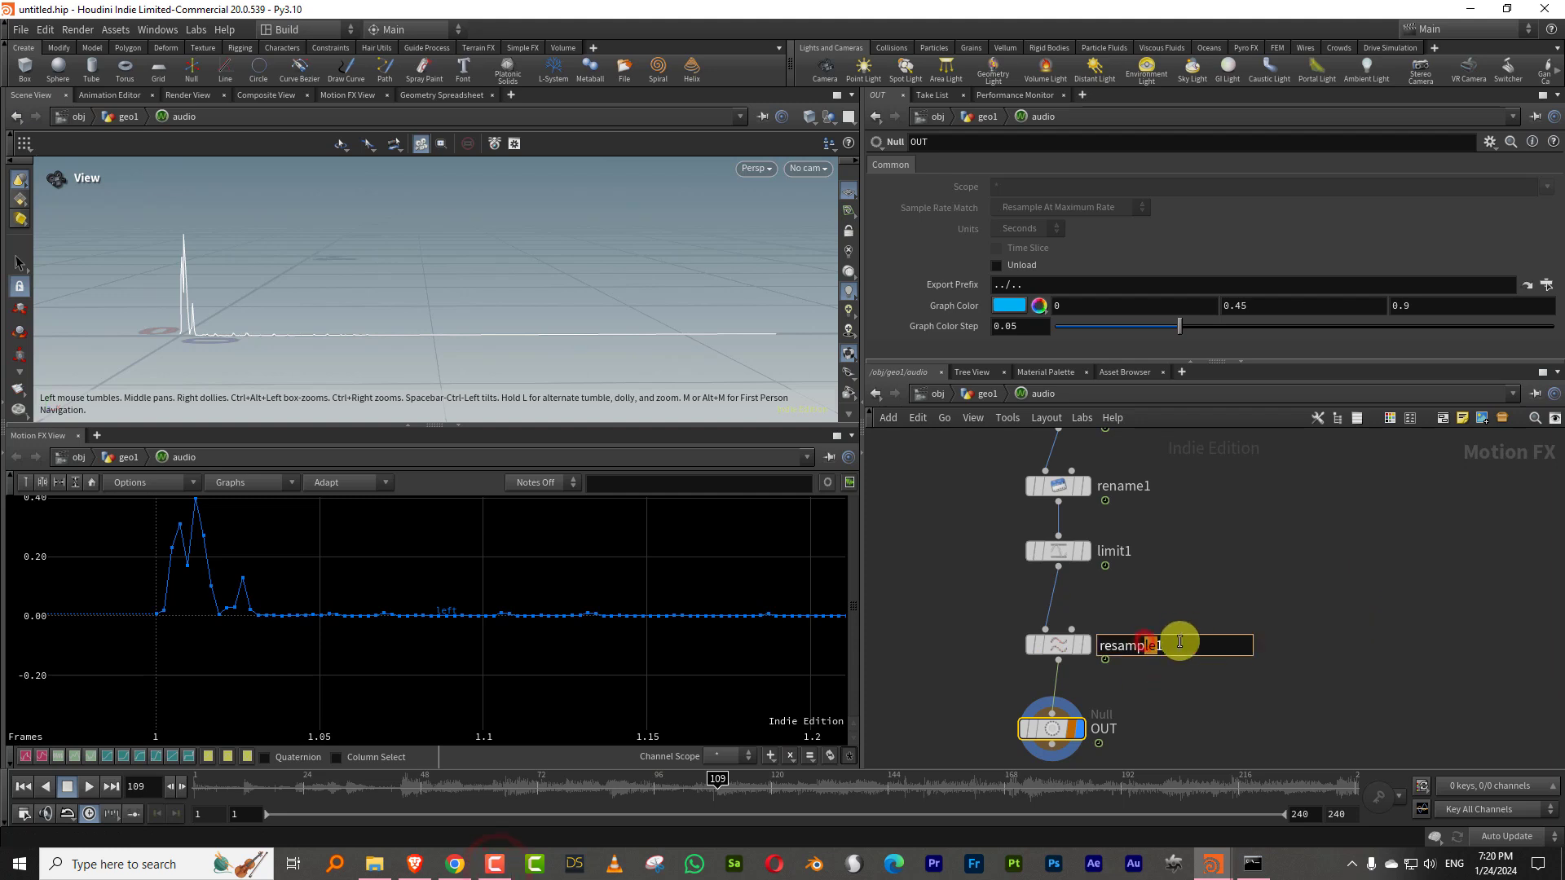
pyautogui.press('Tab')
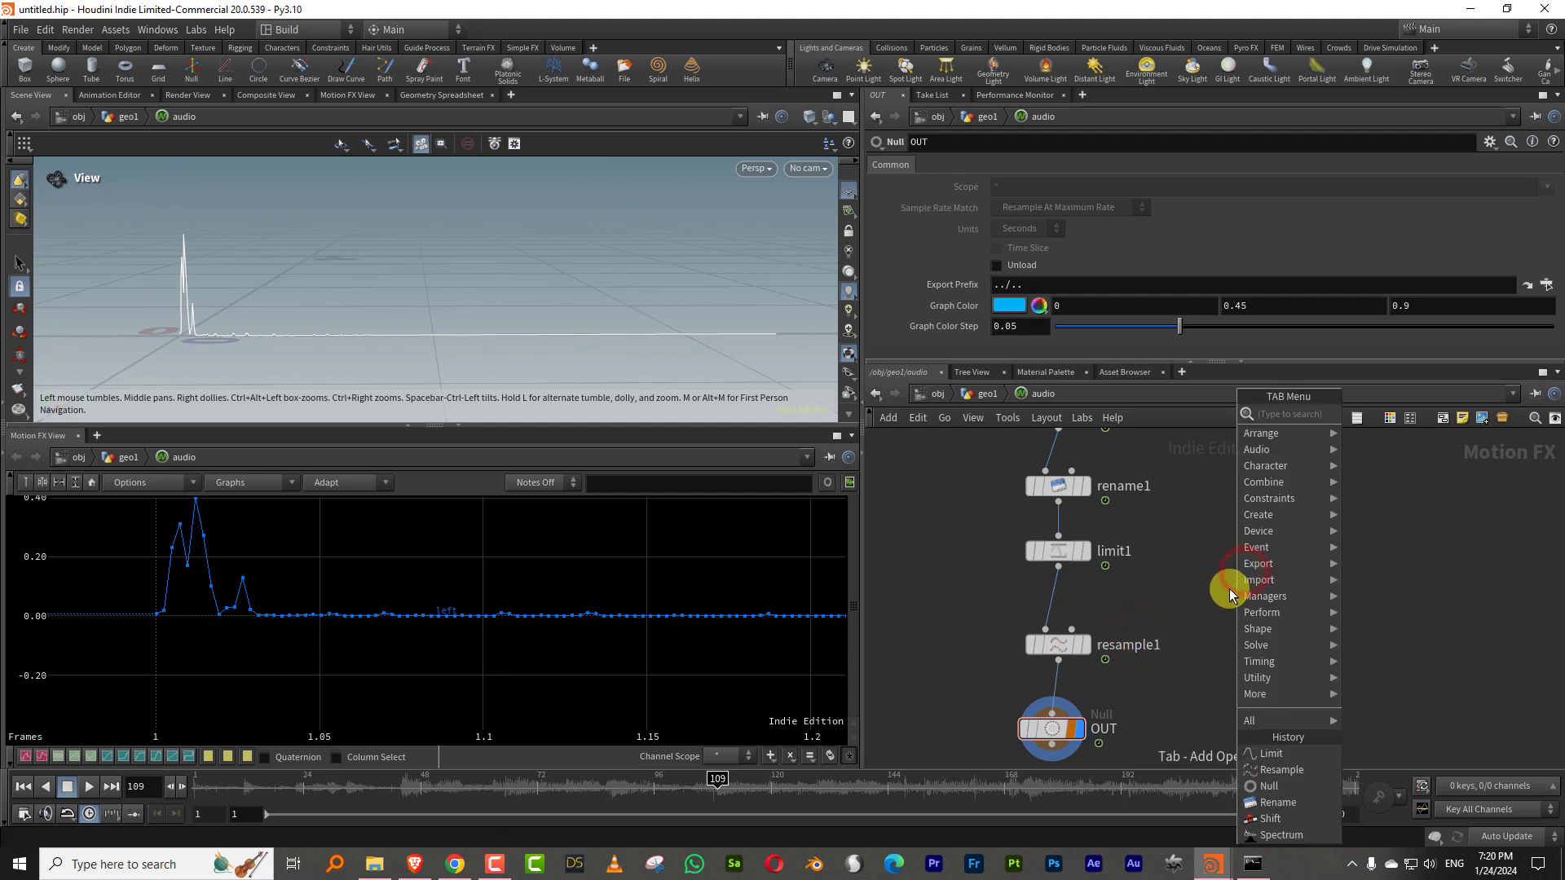
pyautogui.write('sh')
pyautogui.press('Return')
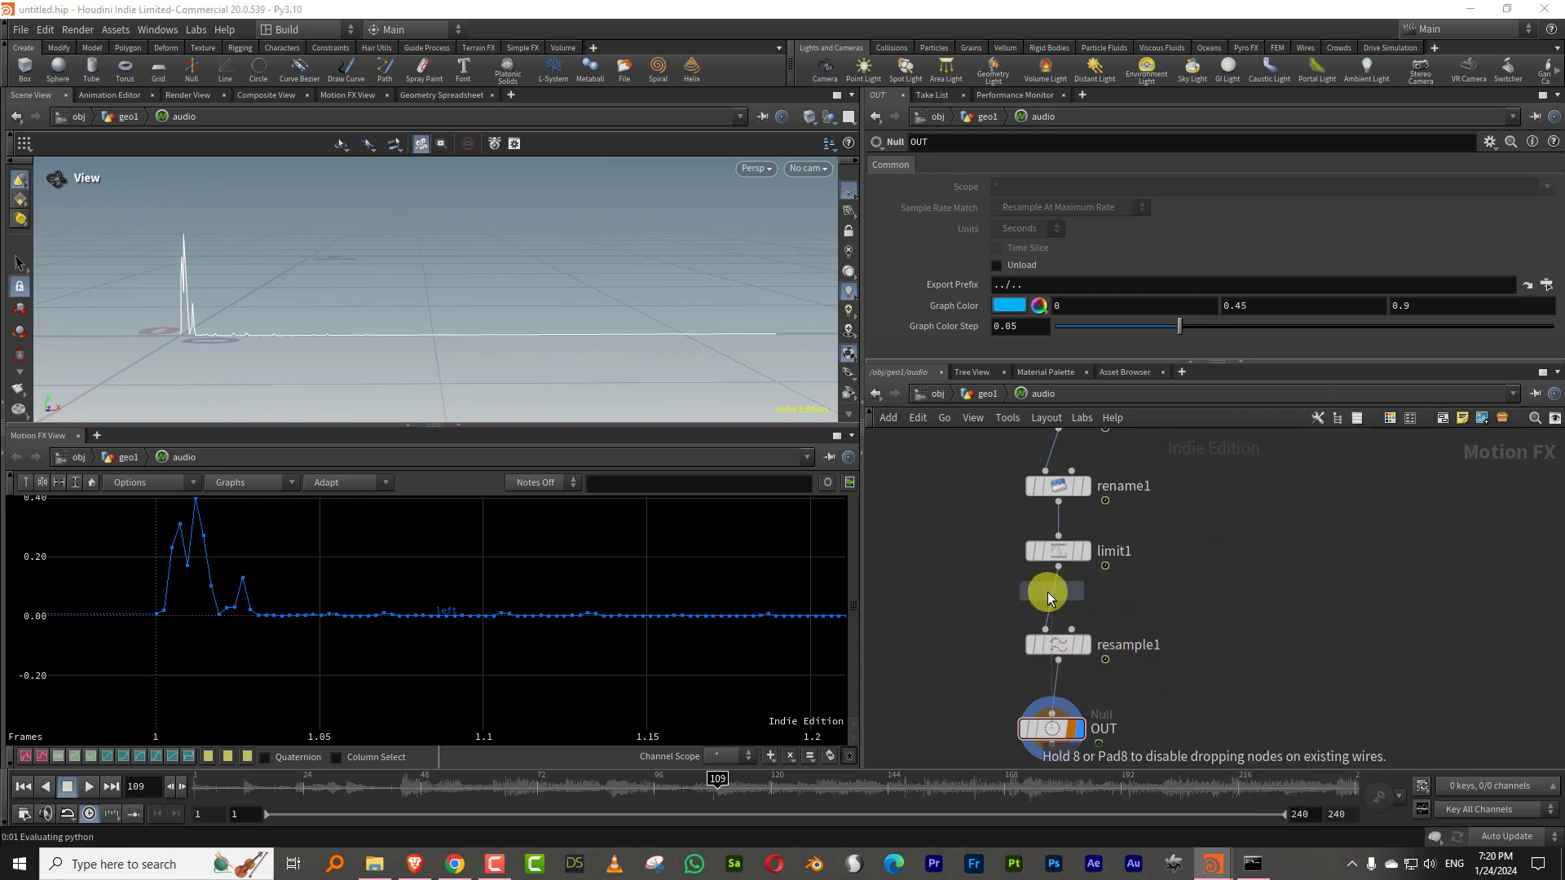
pyautogui.click(1067, 595)
# - Set shift2's scroll offset to 0.01 and play back the animation to check the shifted spikes
pyautogui.click(1018, 272)
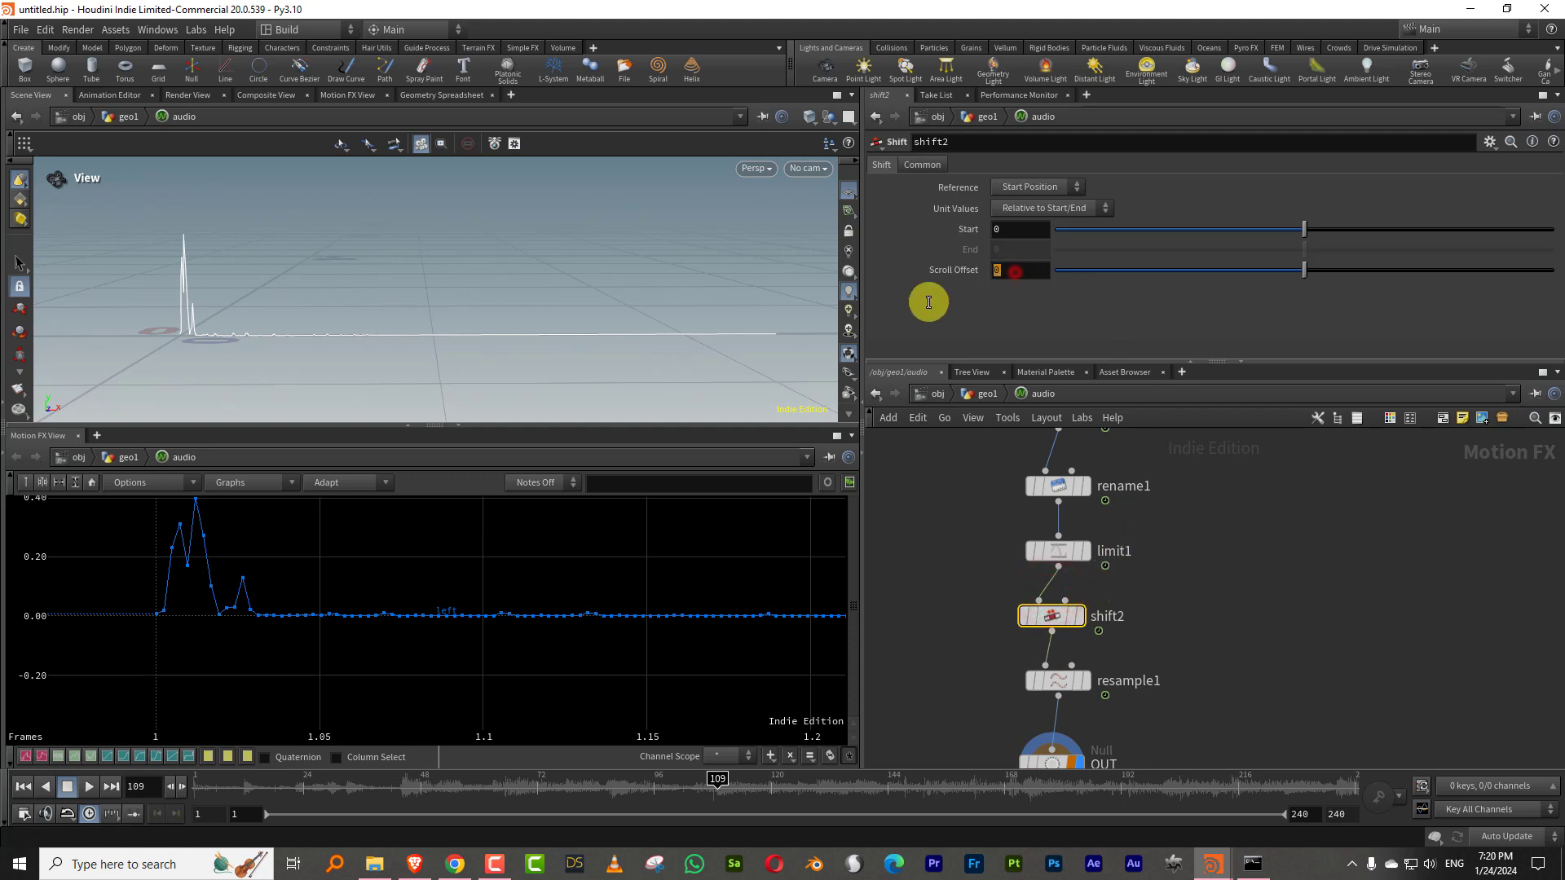
pyautogui.write('0.02')
pyautogui.press('Return')
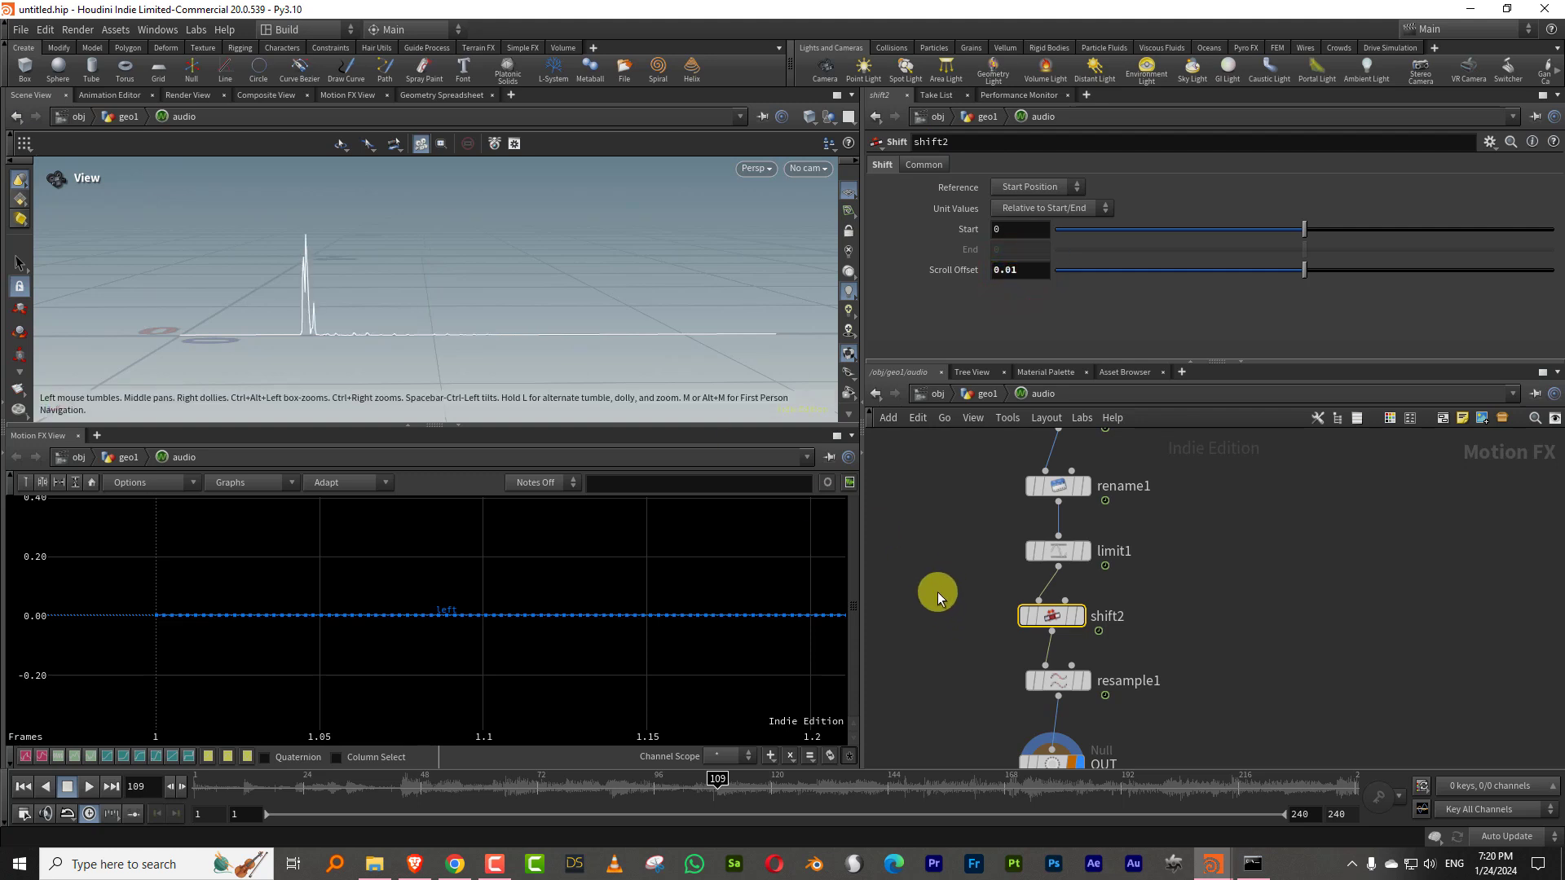
pyautogui.click(90, 786)
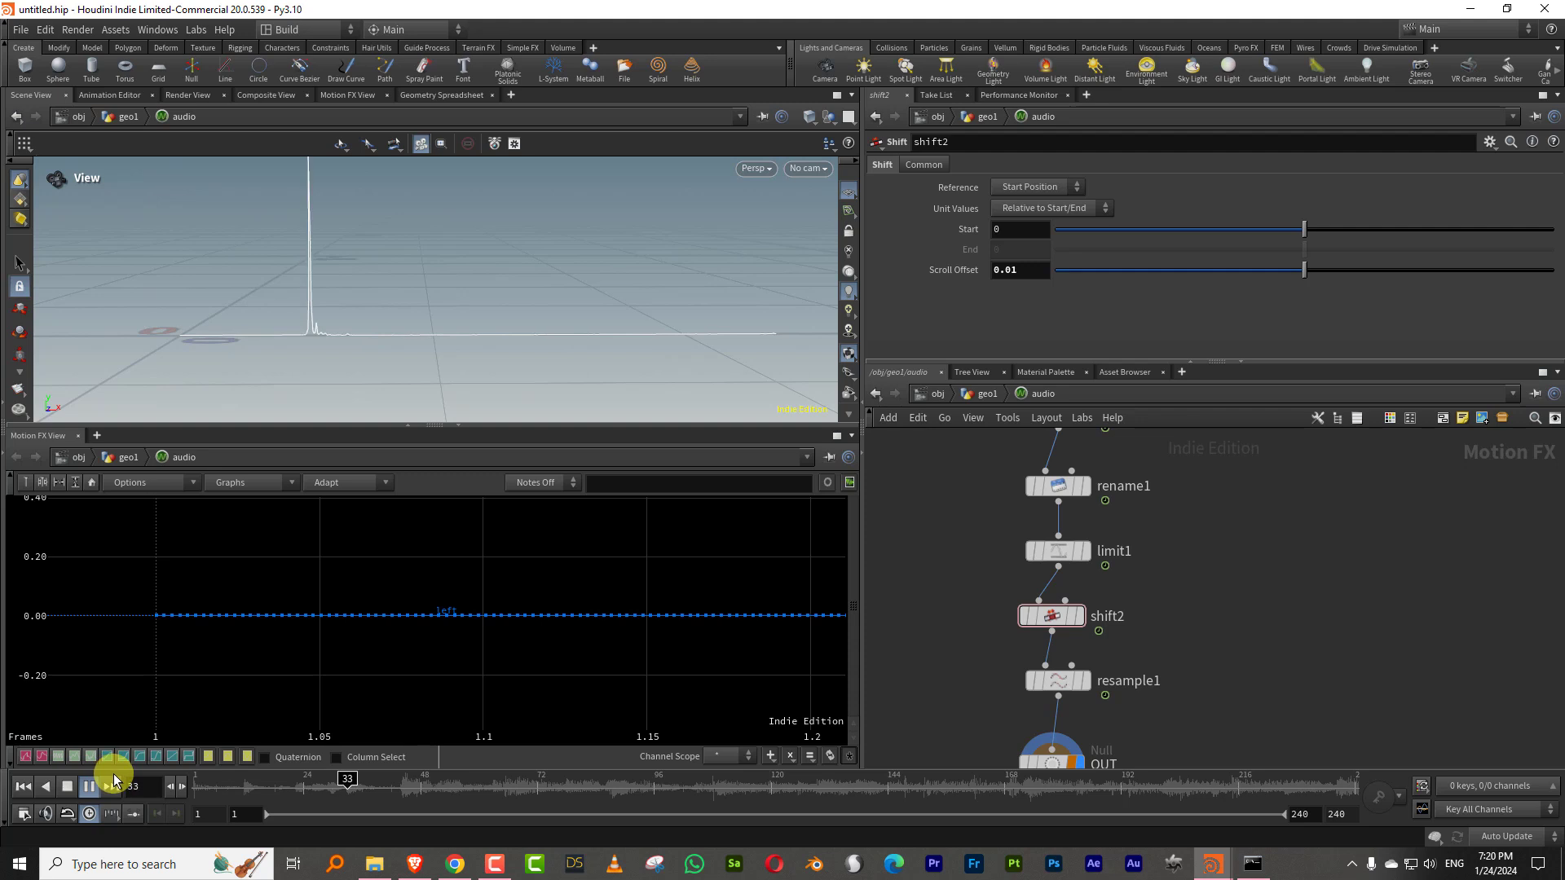
pyautogui.click(69, 786)
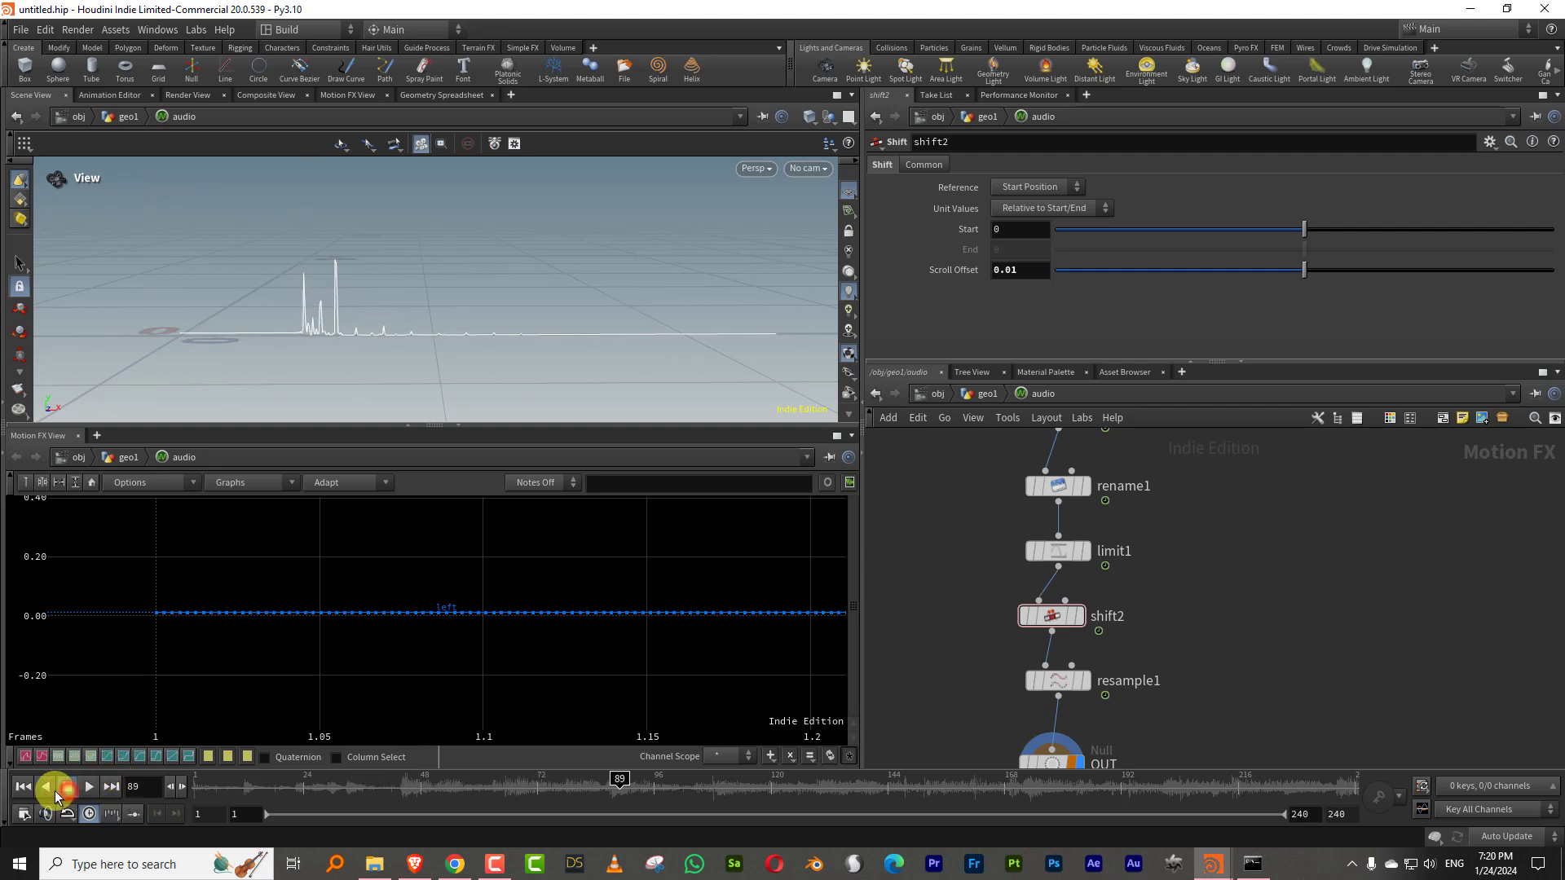
# - Return to geo1, select and slightly reposition channel1, and resize the parameter area to show its settings
pyautogui.click(988, 392)
pyautogui.moveTo(1082, 361); pyautogui.dragTo(1081, 253)
pyautogui.click(1216, 515)
pyautogui.moveTo(1087, 607)
pyautogui.mouseDown()
pyautogui.moveTo(1042, 618)
pyautogui.moveTo(1072, 612)
pyautogui.mouseUp()
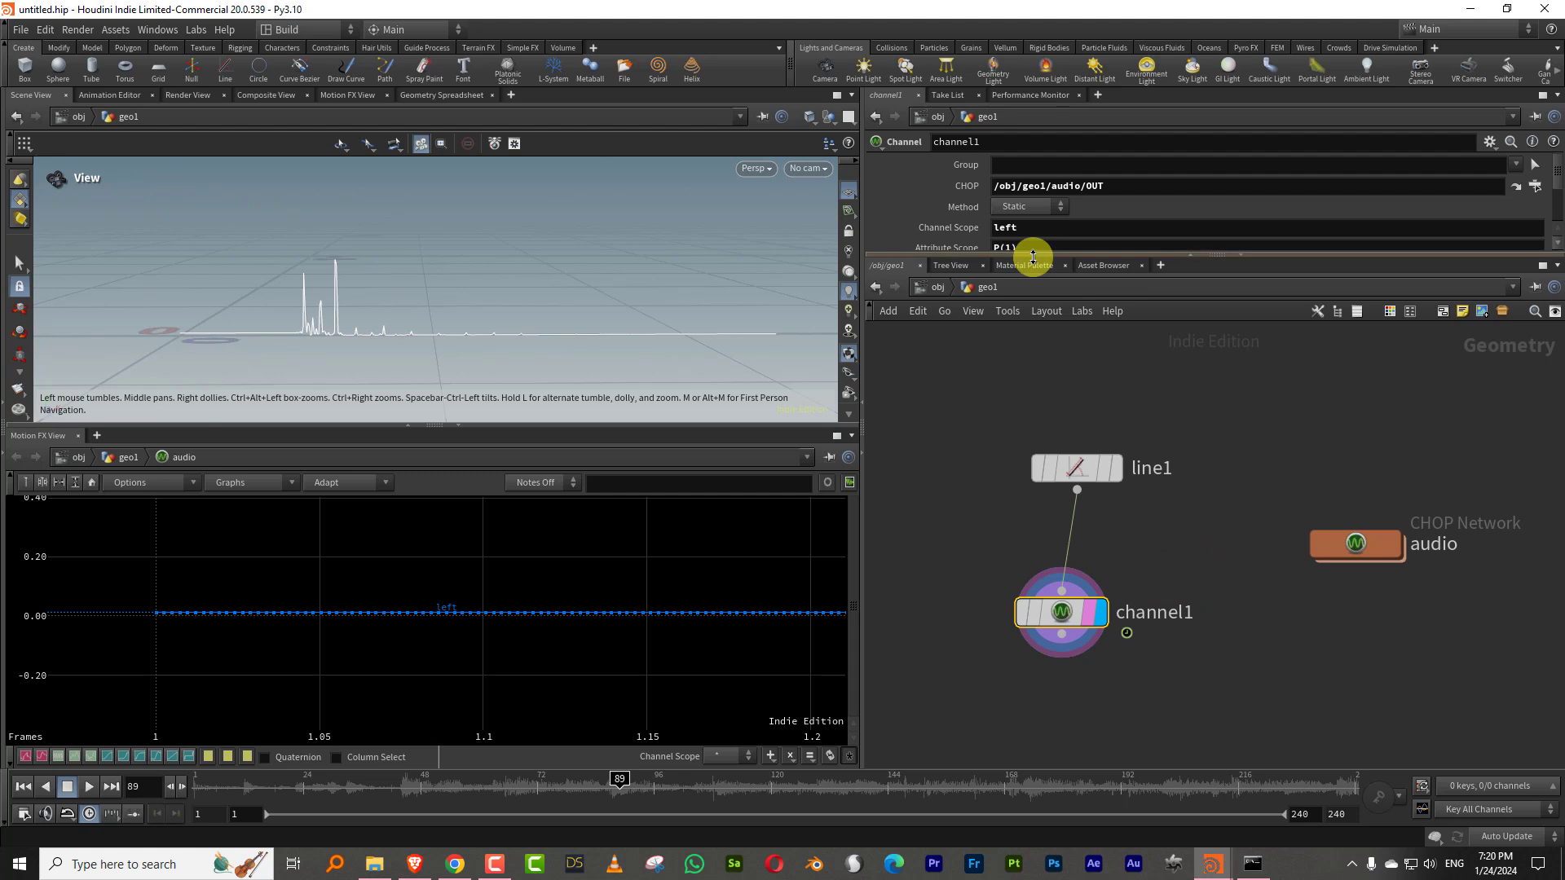
pyautogui.moveTo(1033, 257); pyautogui.dragTo(1021, 328)
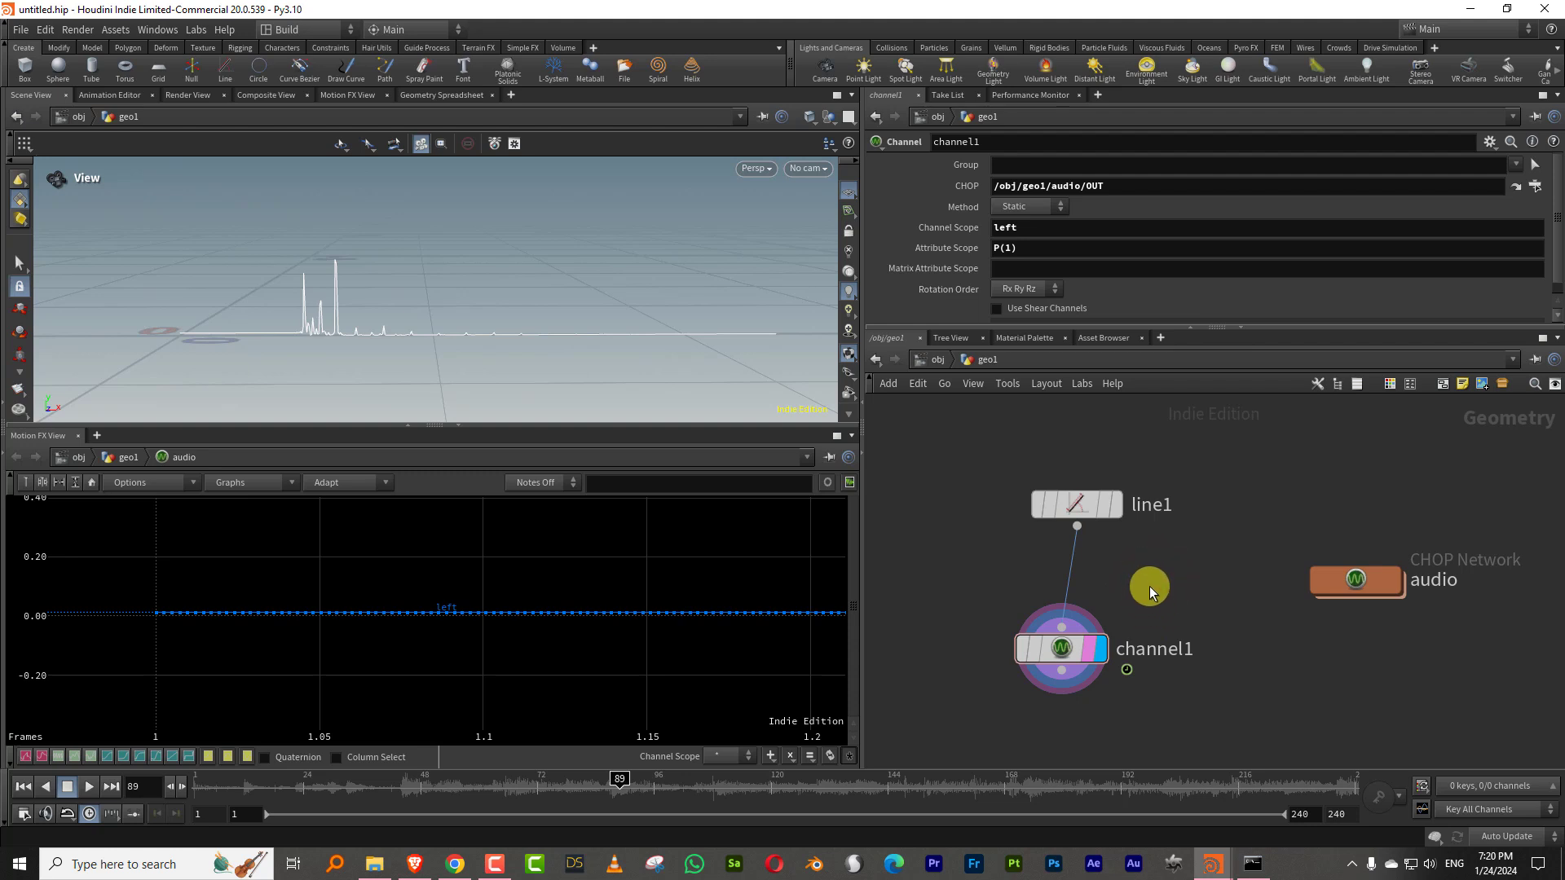
# - Insert an Attribute Adjust Float node between line1 and channel1
pyautogui.moveTo(1128, 581); pyautogui.dragTo(1087, 527, button='middle')
pyautogui.press('Tab')
pyautogui.click(946, 541)
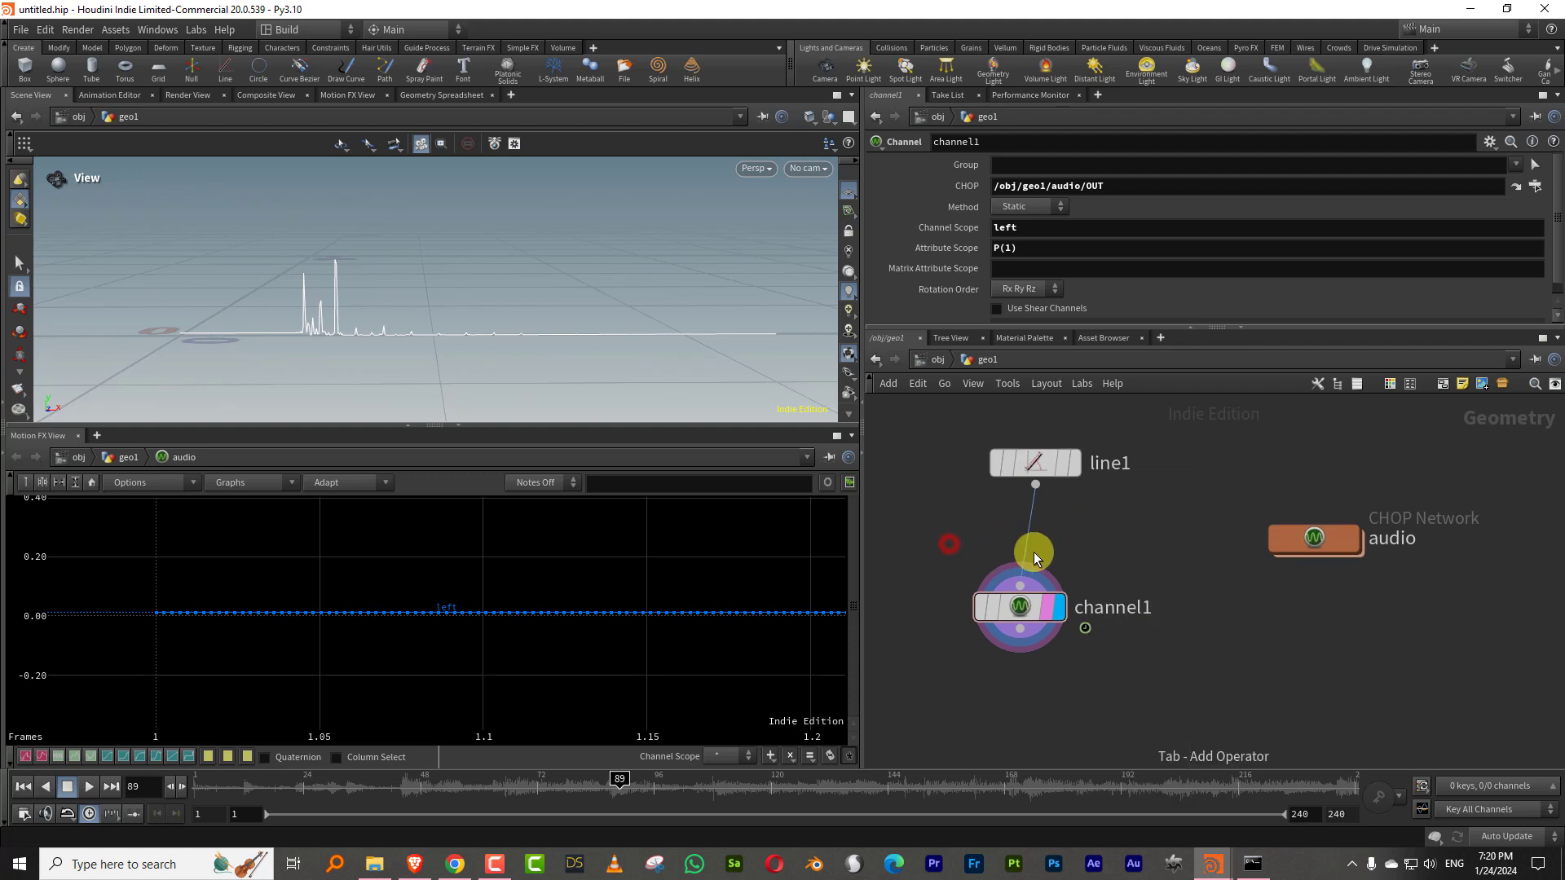
pyautogui.moveTo(1126, 552); pyautogui.dragTo(962, 679)
pyautogui.press('Tab')
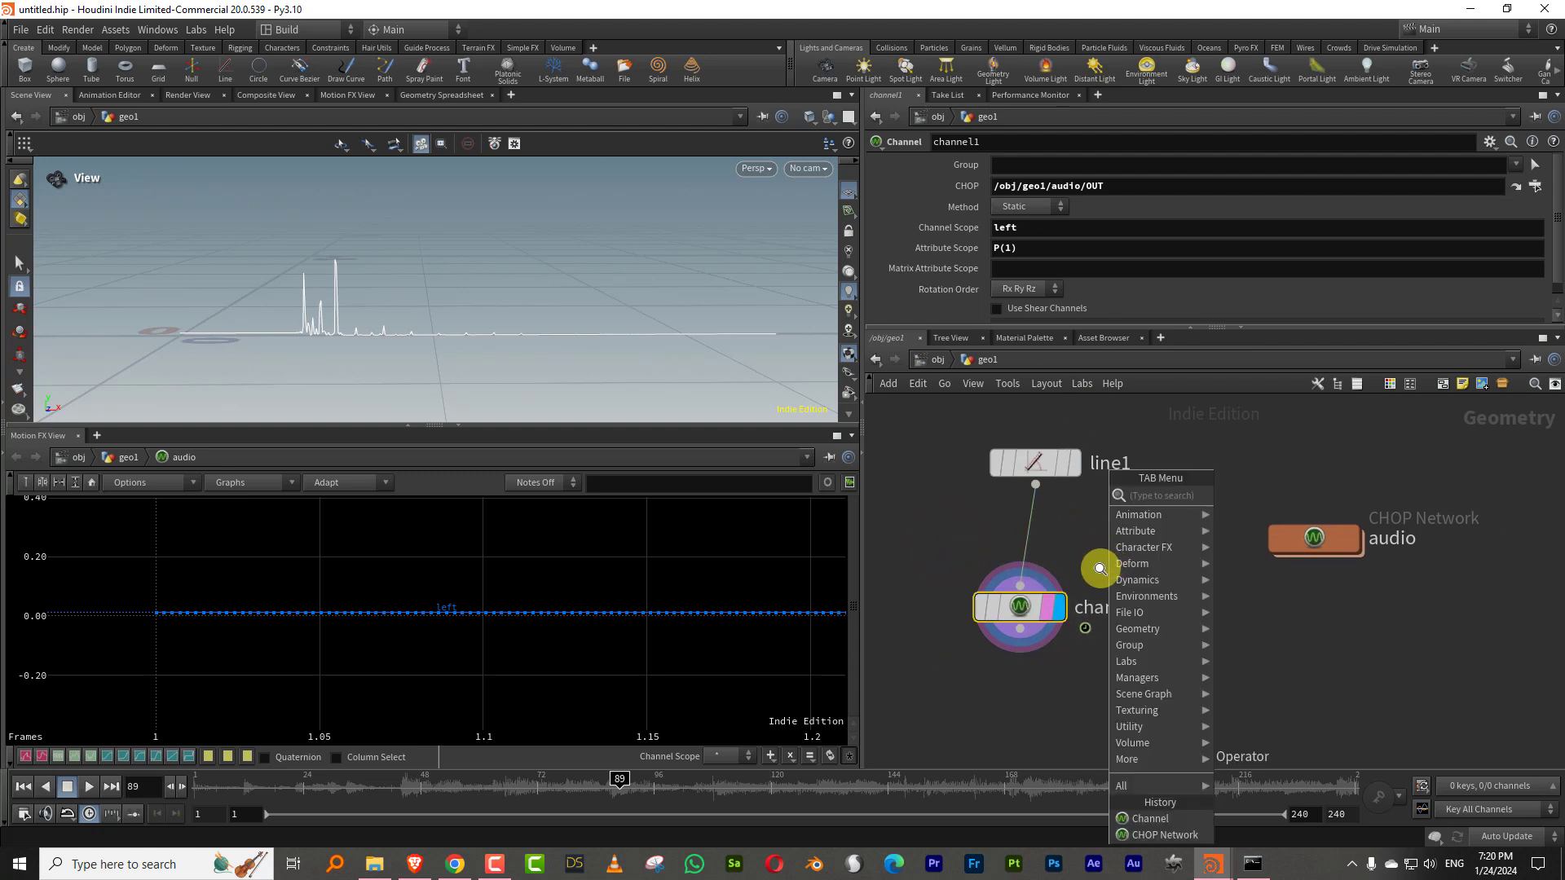
pyautogui.write('float')
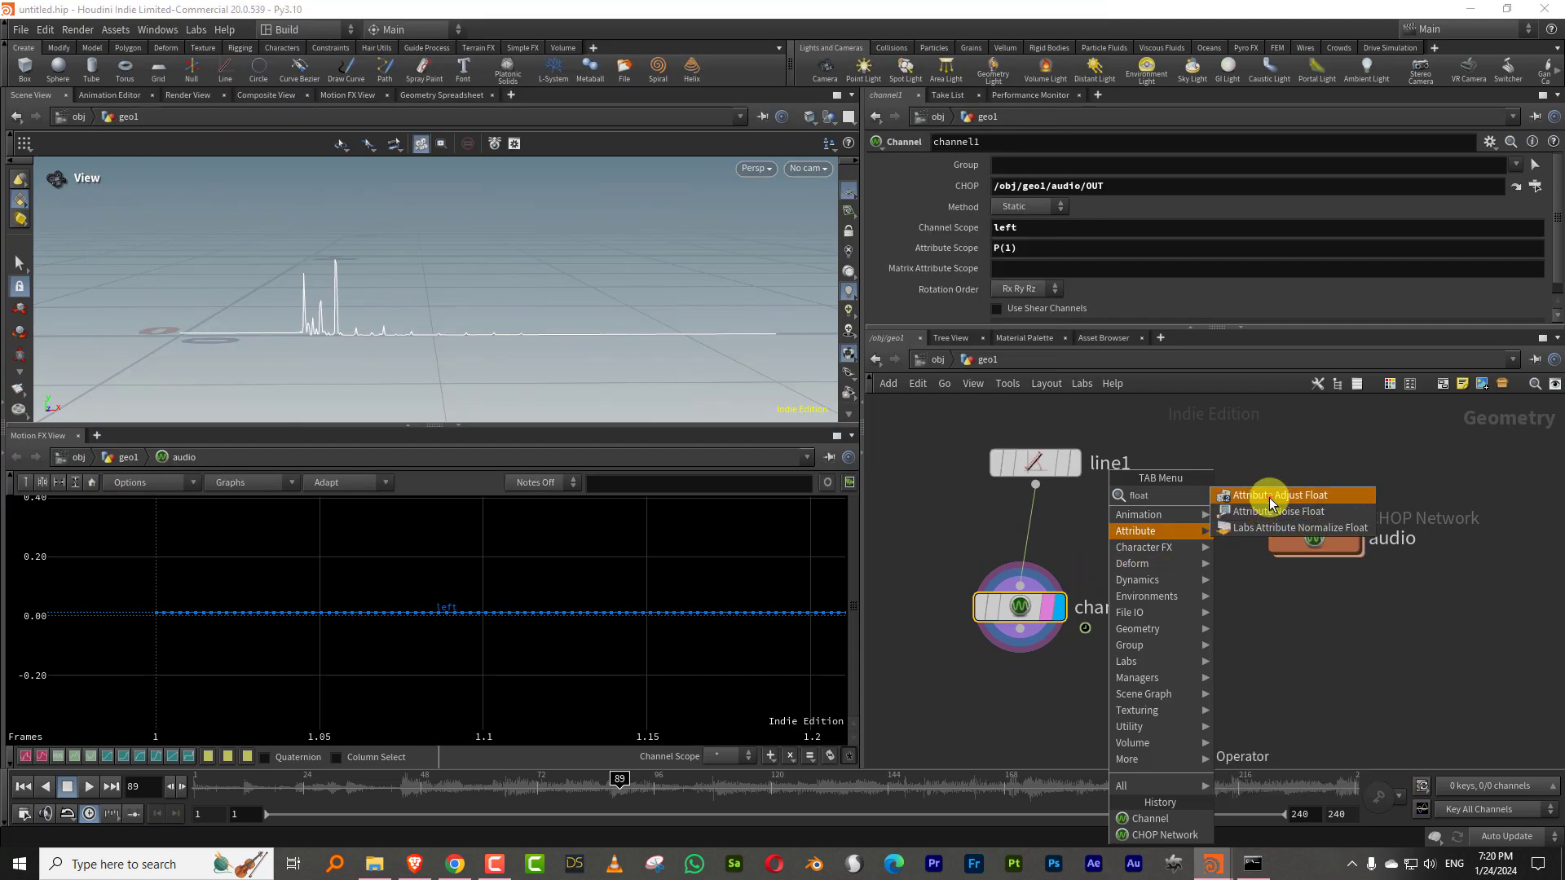
pyautogui.click(1270, 503)
pyautogui.click(1033, 534)
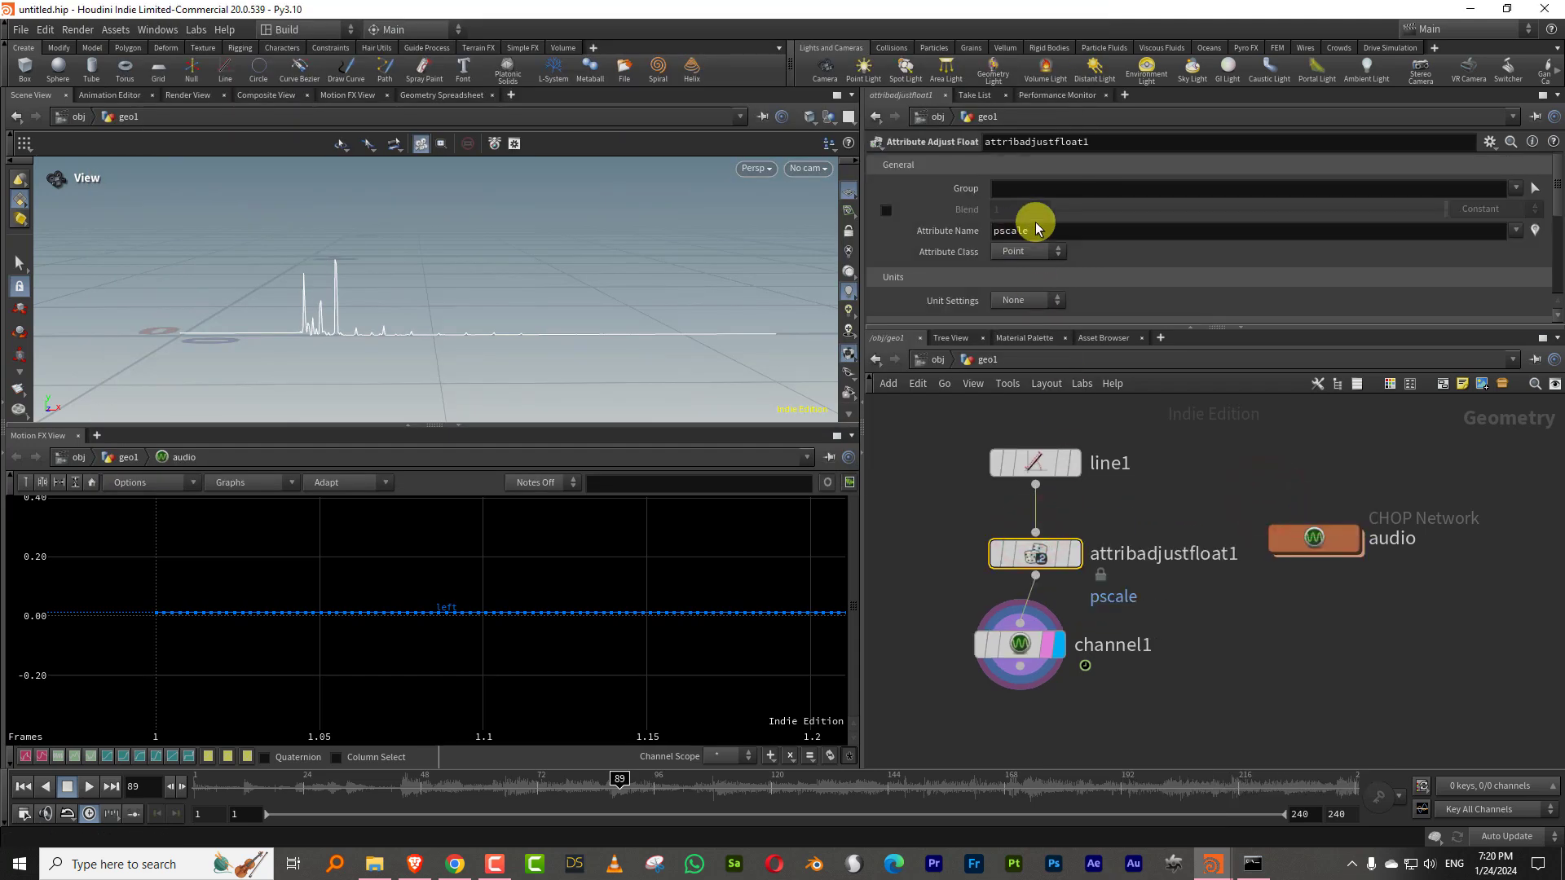
# - Enlarge the parameter area and set attribadjustfloat1's adjustment operation to Set Initial
pyautogui.moveTo(1032, 328); pyautogui.dragTo(1033, 435)
pyautogui.click(1039, 368)
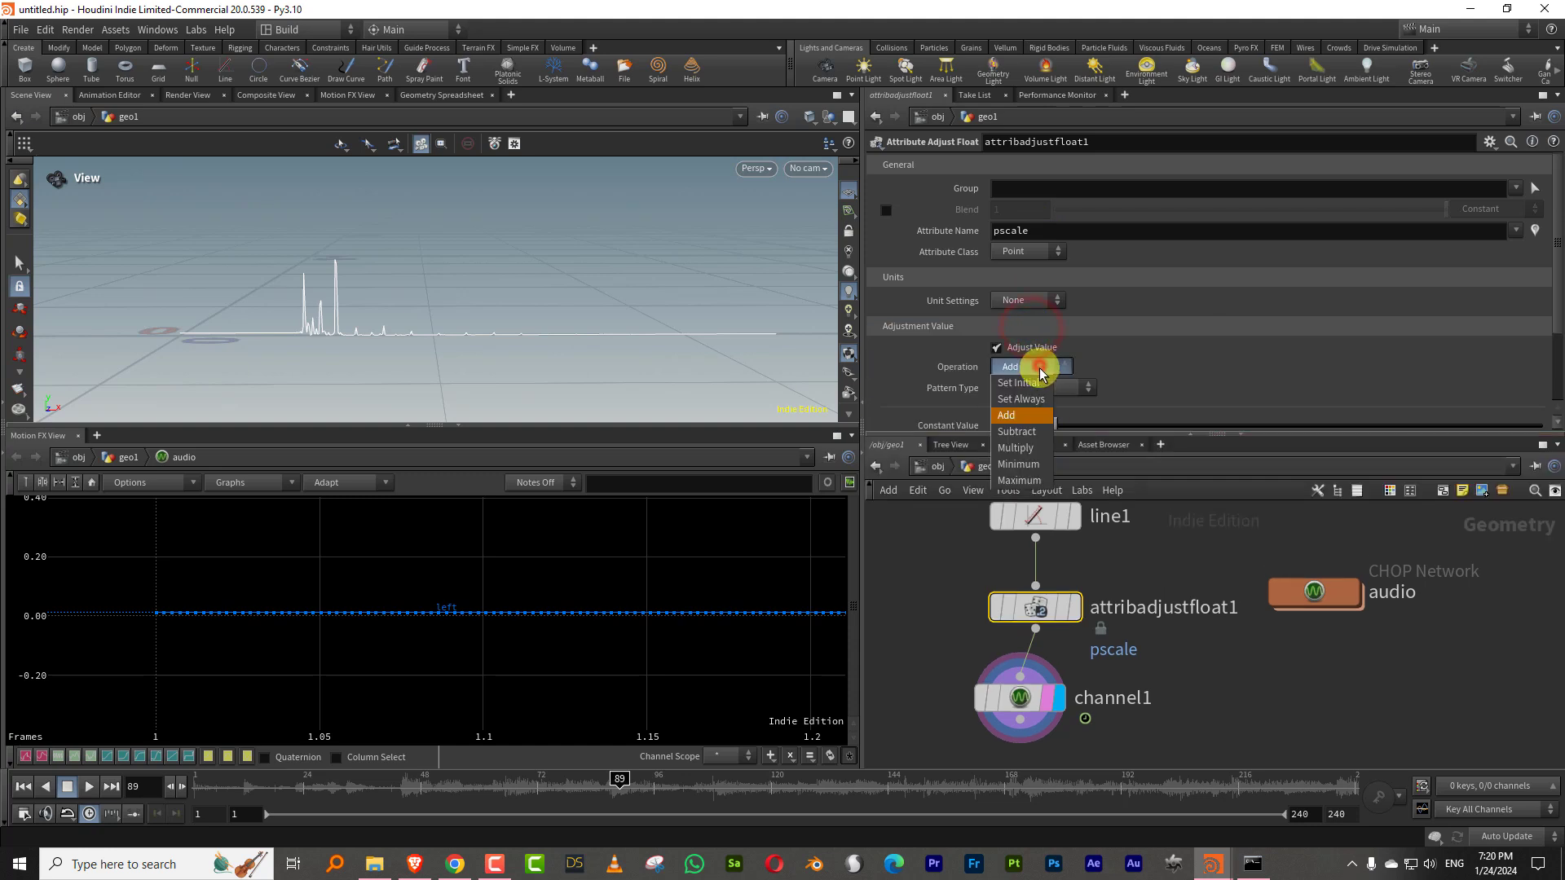
pyautogui.click(1041, 380)
# - Set channel1's attribute scope to pscale in place of P(1)
pyautogui.moveTo(1161, 598); pyautogui.dragTo(1152, 507, button='middle')
pyautogui.moveTo(1125, 580); pyautogui.dragTo(1031, 608)
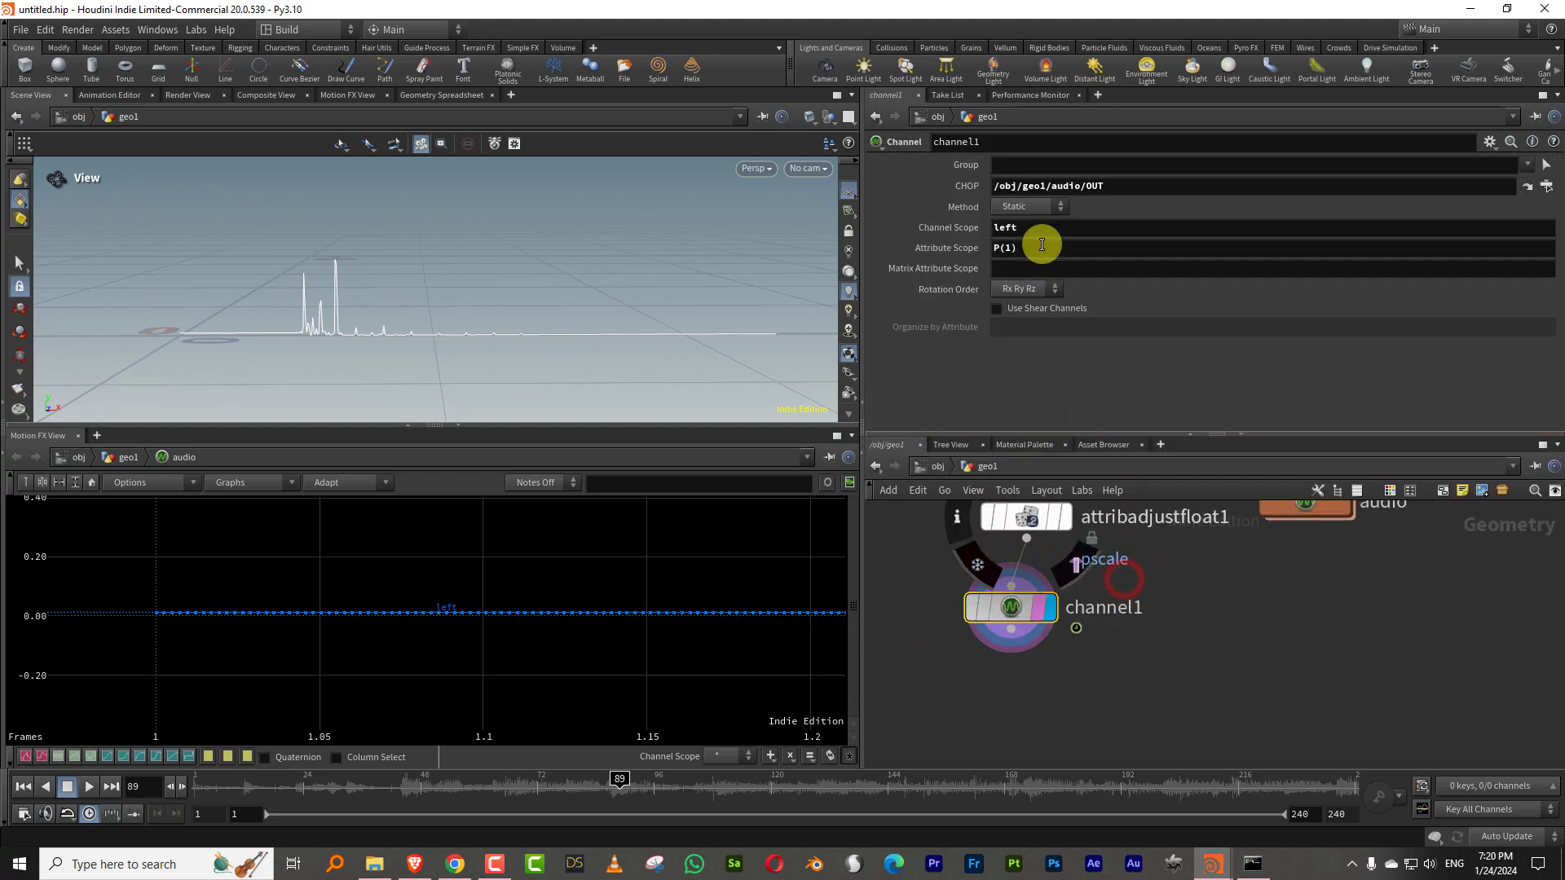
pyautogui.moveTo(1036, 248); pyautogui.dragTo(765, 308)
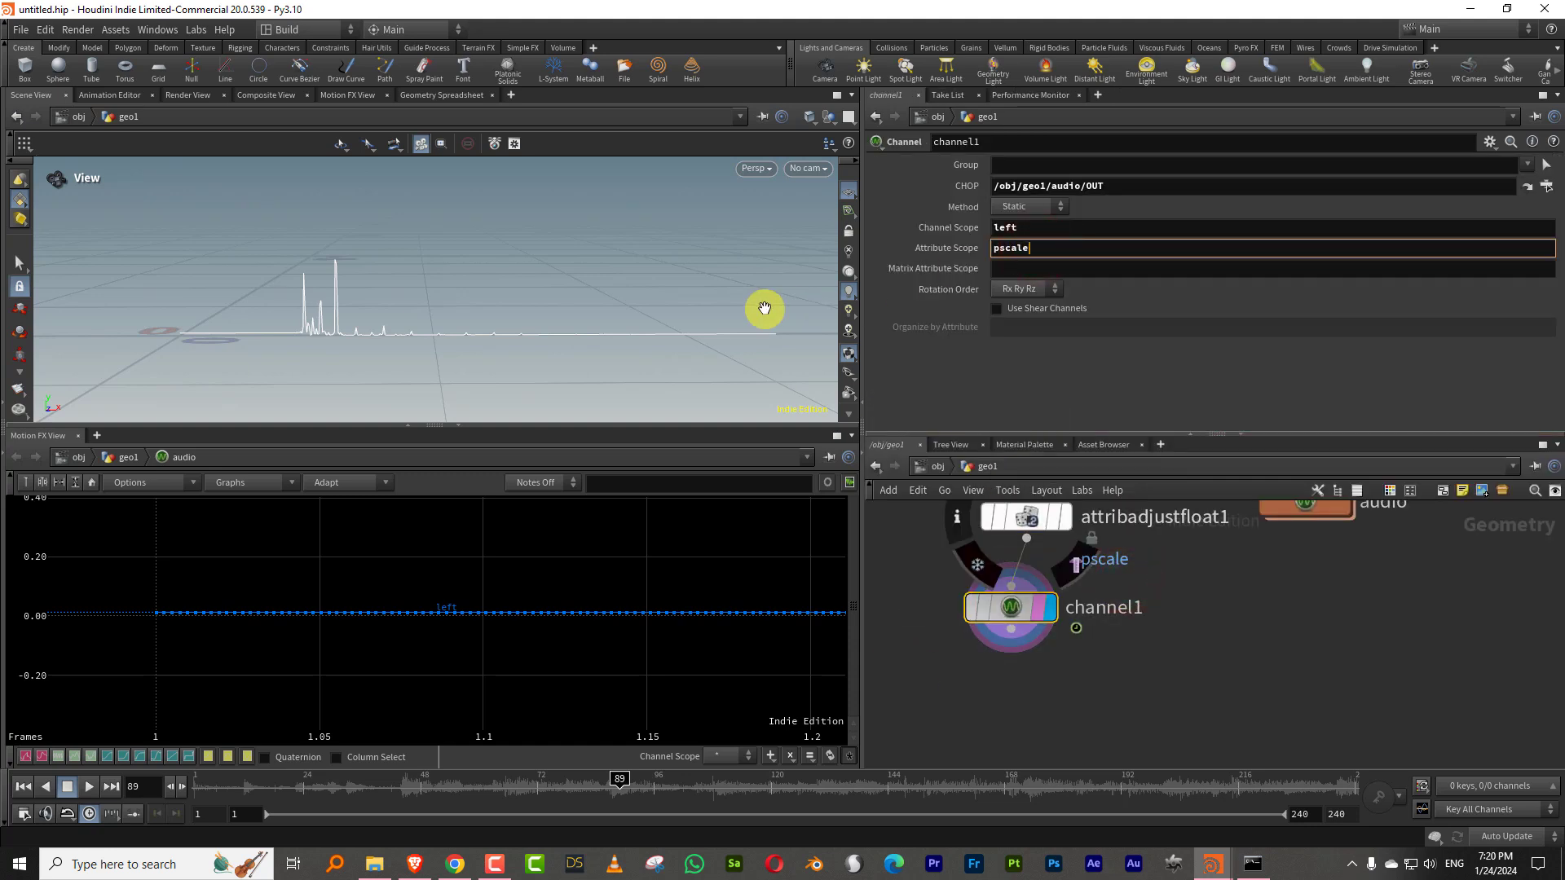
pyautogui.press('Return')
# - Add a second Line node beside channel1 in the geo1 network
pyautogui.moveTo(891, 715); pyautogui.dragTo(989, 722, button='middle')
pyautogui.click(963, 694)
pyautogui.press('Tab')
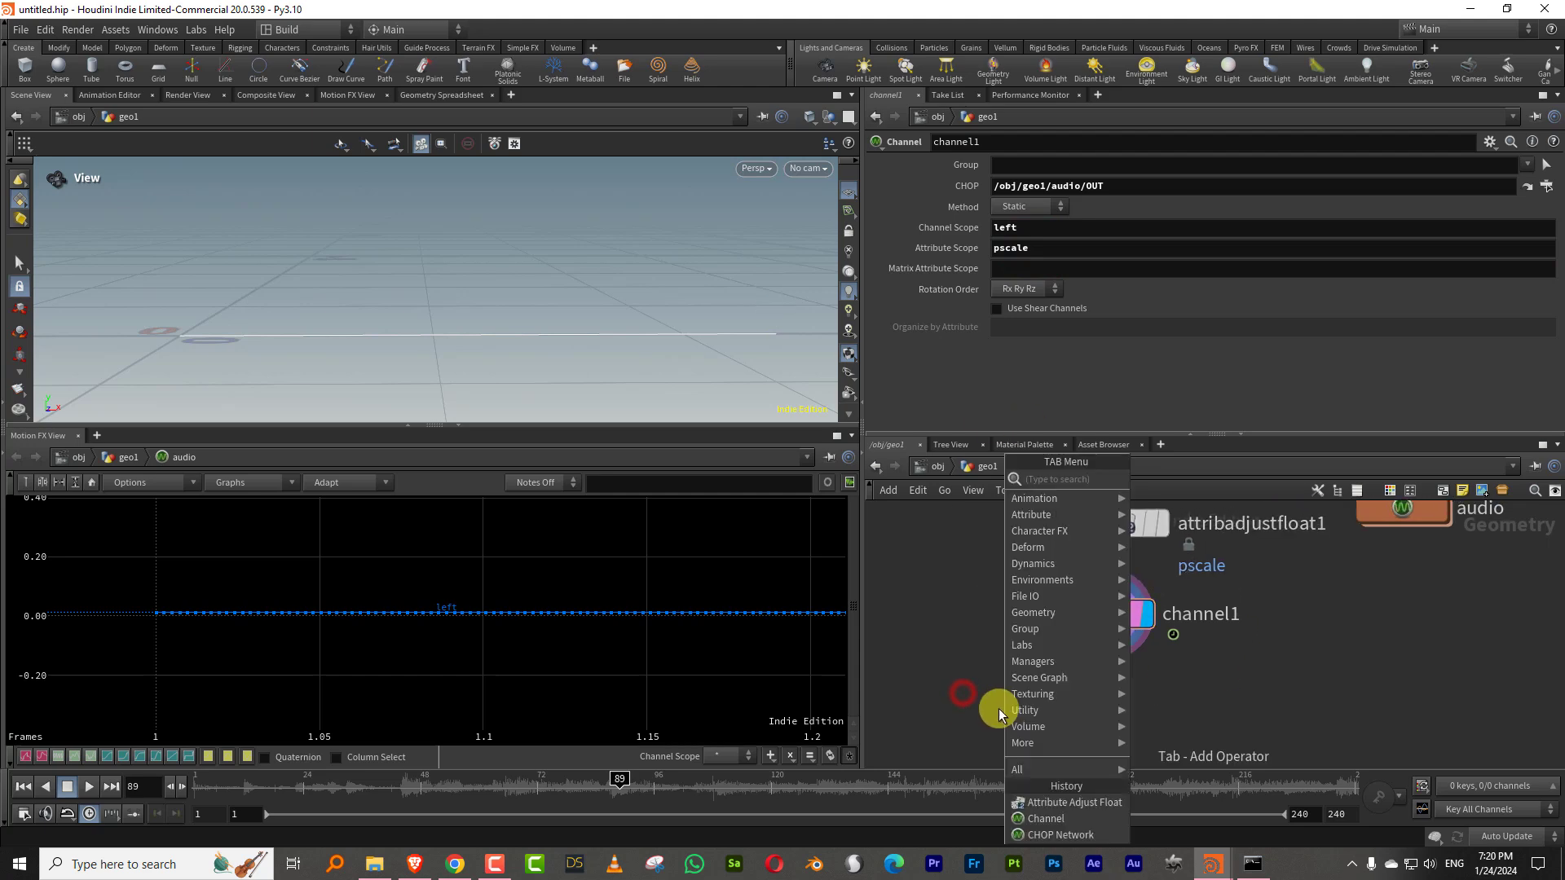
pyautogui.moveTo(1013, 709)
pyautogui.click(1182, 481)
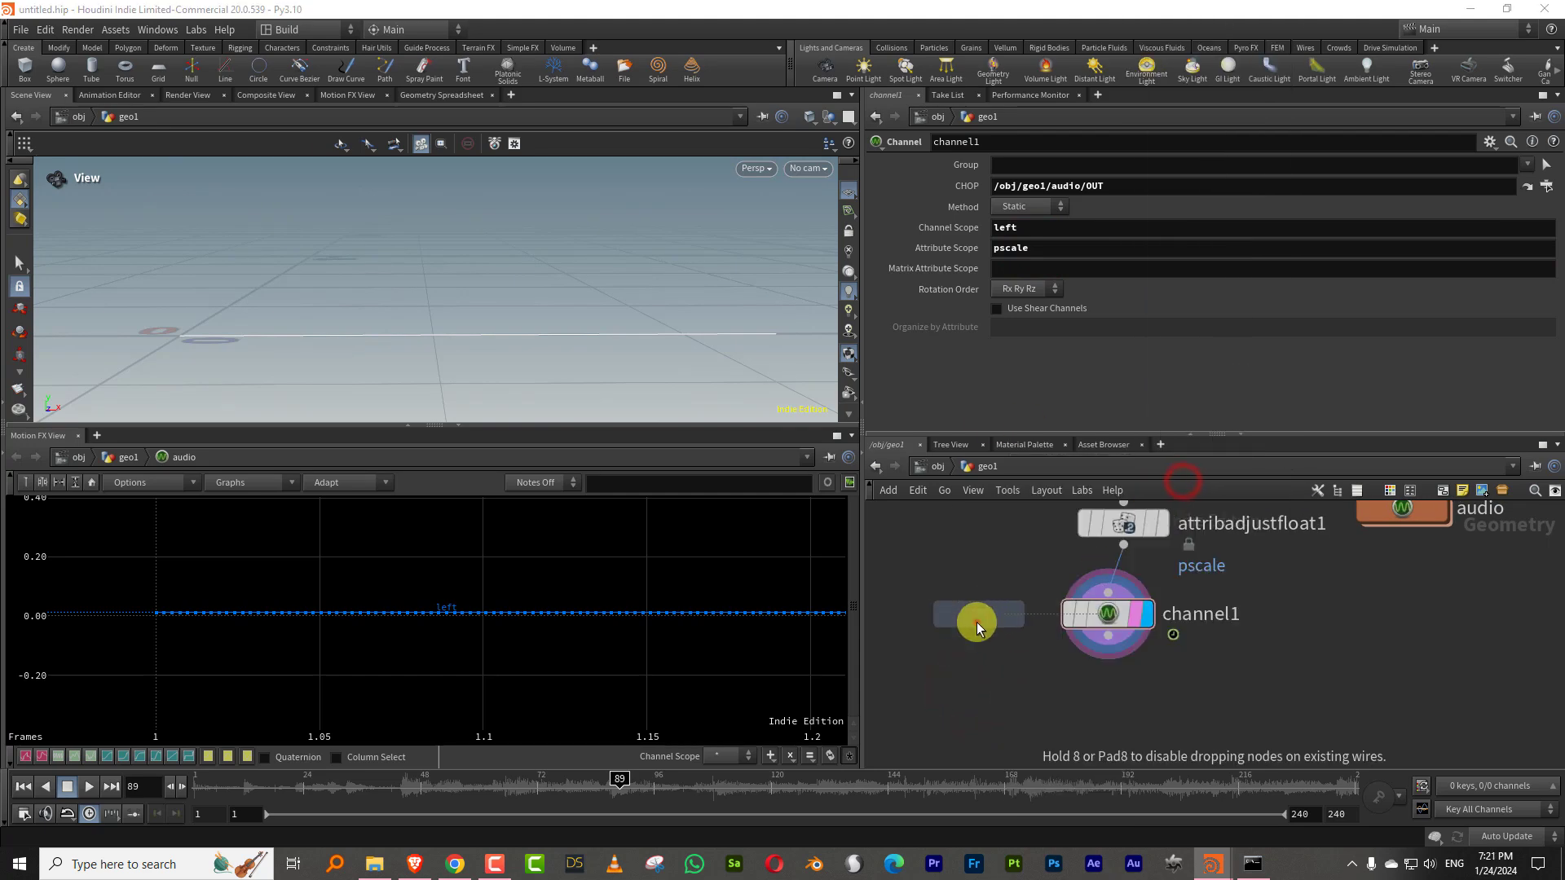
pyautogui.click(977, 623)
# - Add and display a Copy to Points node with line2 as its source and channel1 as its target points
pyautogui.press('Tab')
pyautogui.write('cop')
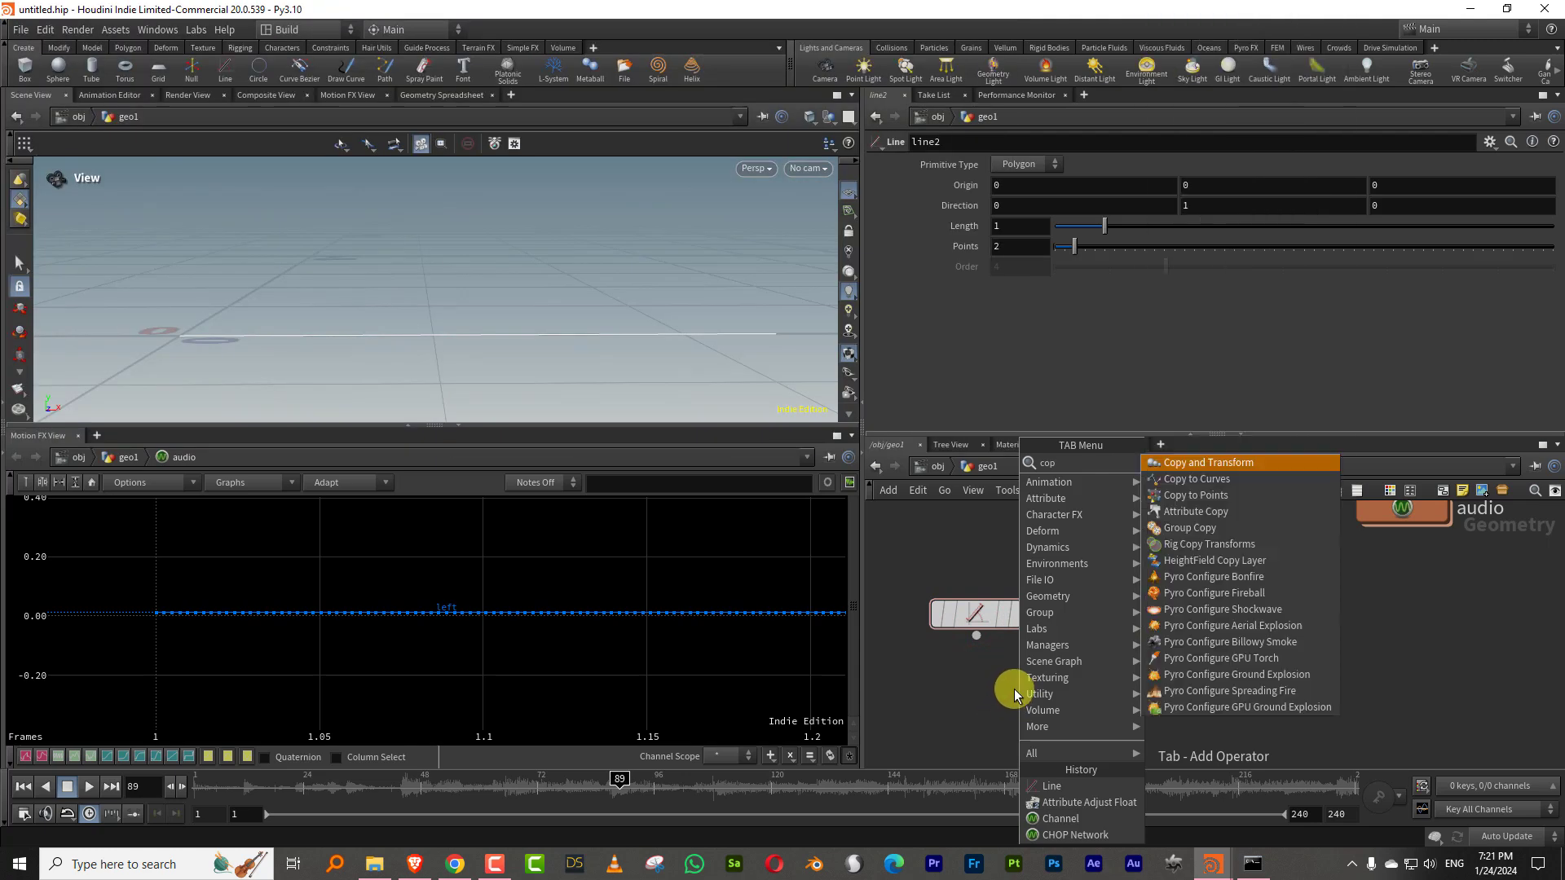
pyautogui.write('y')
pyautogui.click(1195, 496)
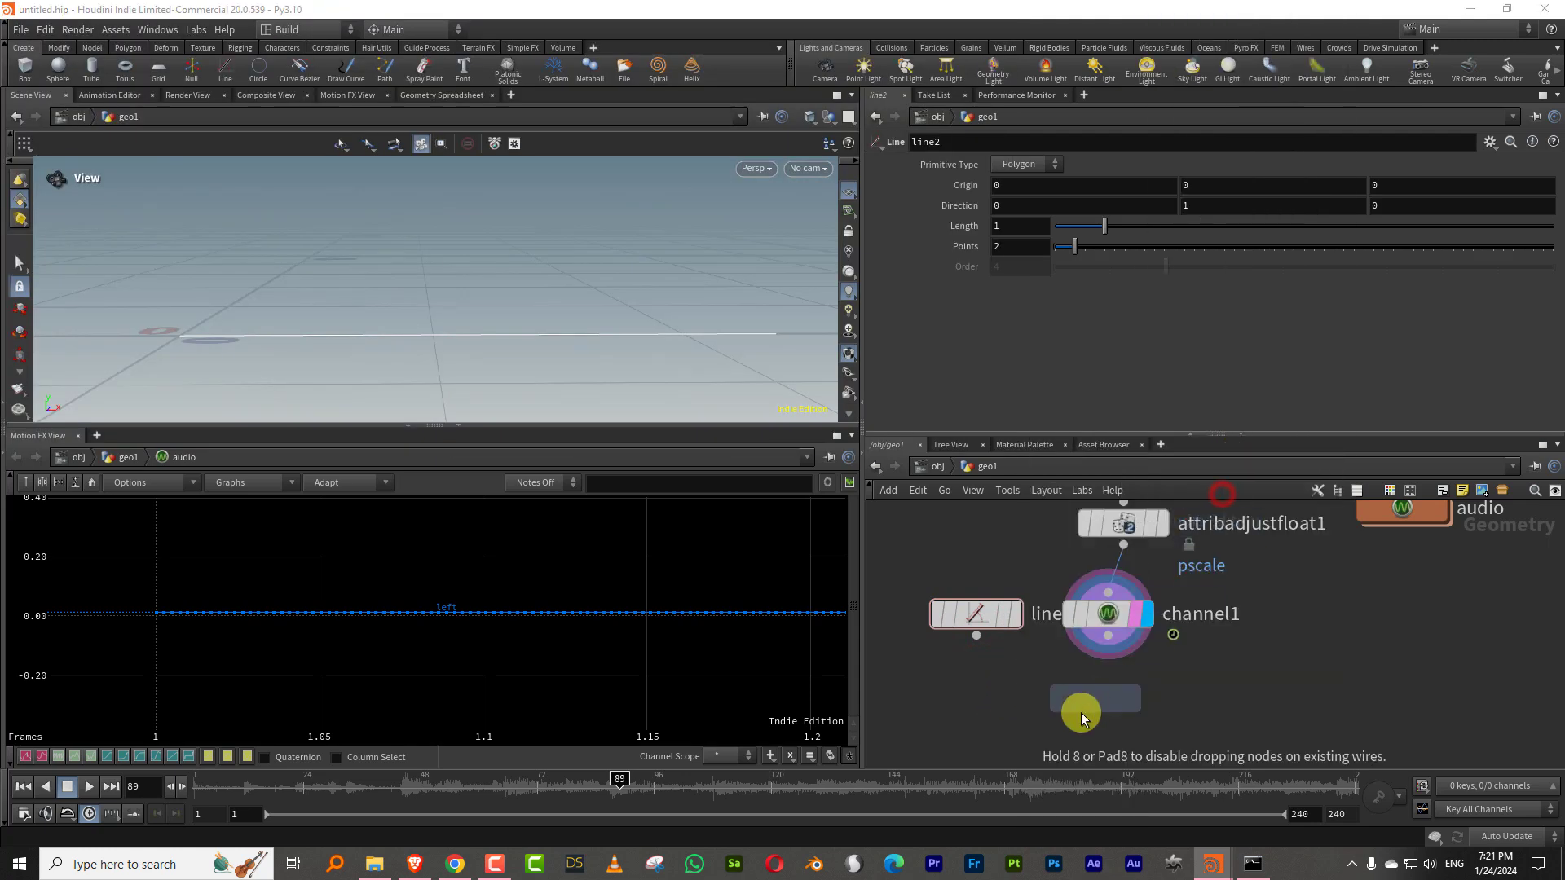
pyautogui.click(1060, 721)
pyautogui.moveTo(977, 637); pyautogui.dragTo(1026, 715)
pyautogui.moveTo(1108, 635); pyautogui.dragTo(1062, 708)
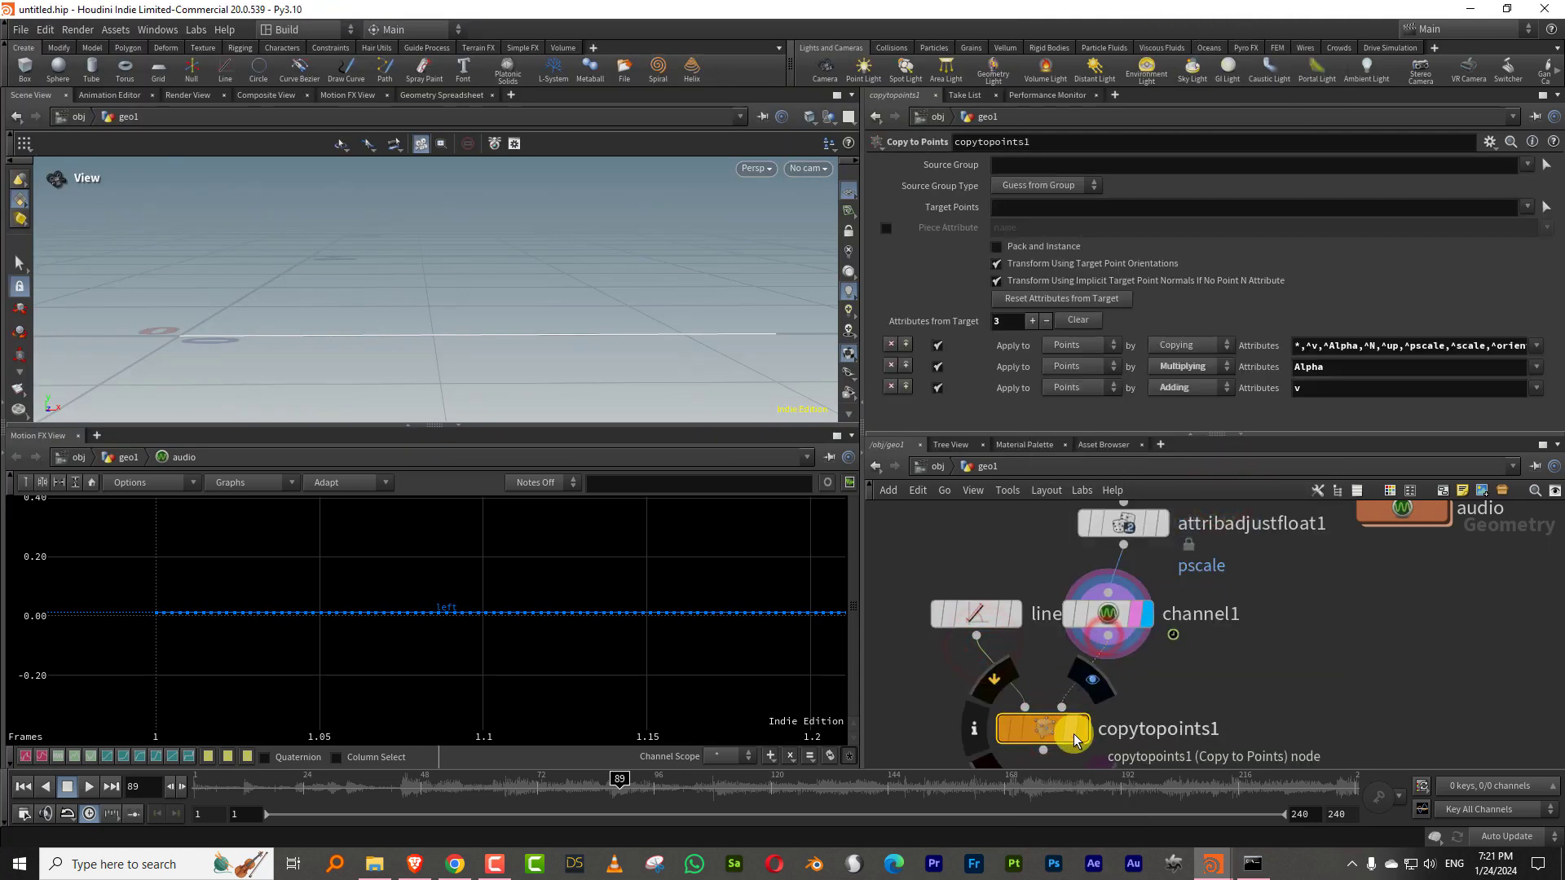
pyautogui.click(1082, 728)
# - Play the animation from the first frame and examine how the copied lines scale with the audio
pyautogui.moveTo(326, 339); pyautogui.dragTo(597, 186, button='right')
pyautogui.moveTo(439, 297); pyautogui.dragTo(249, 430, button='right')
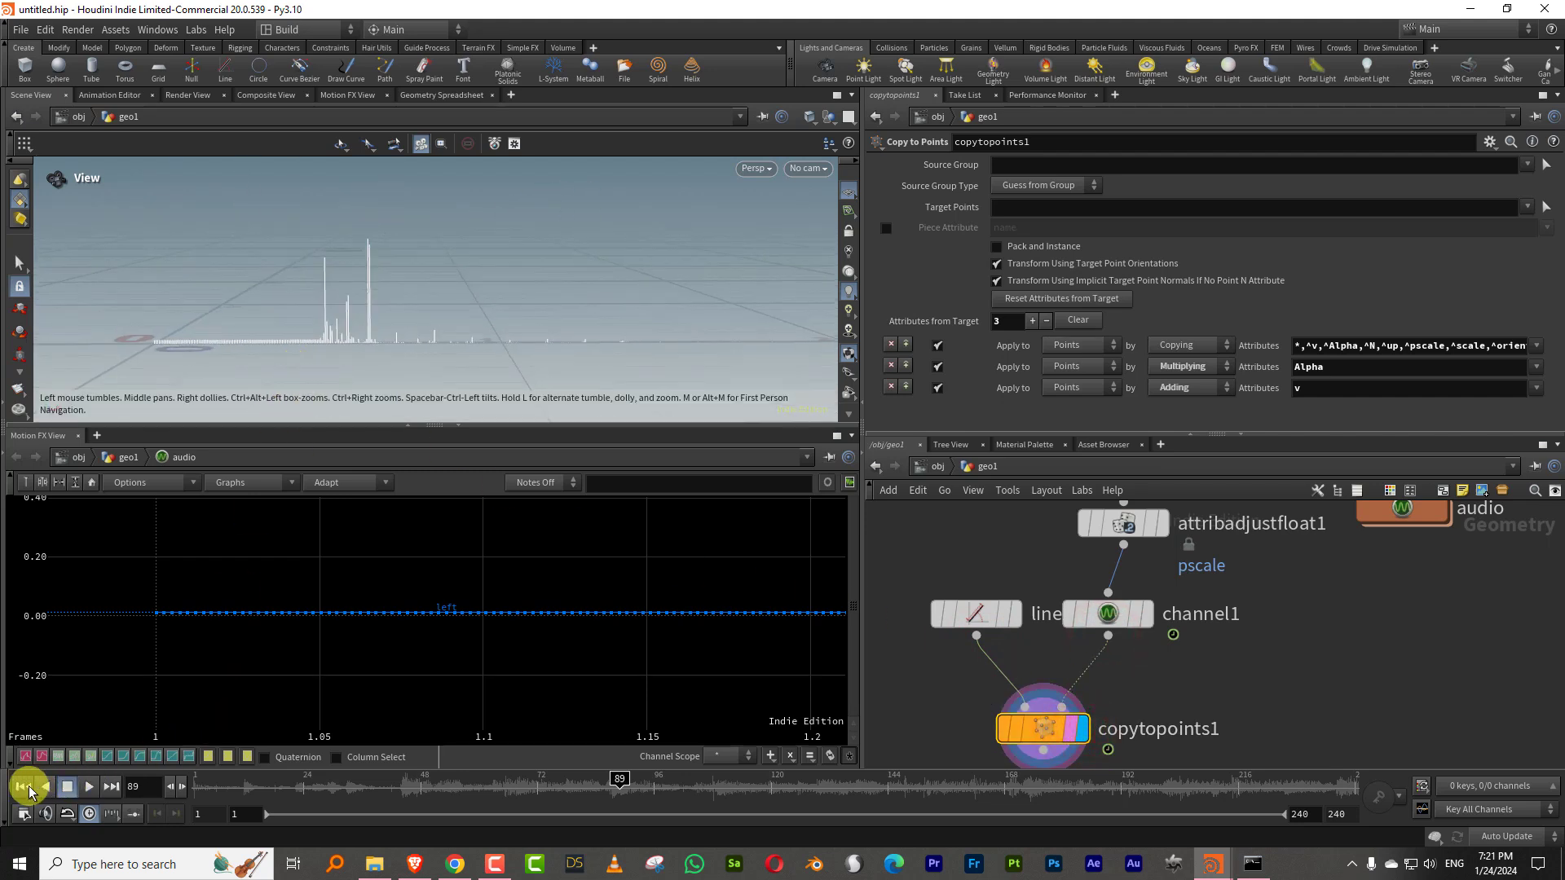
pyautogui.click(23, 786)
pyautogui.click(110, 786)
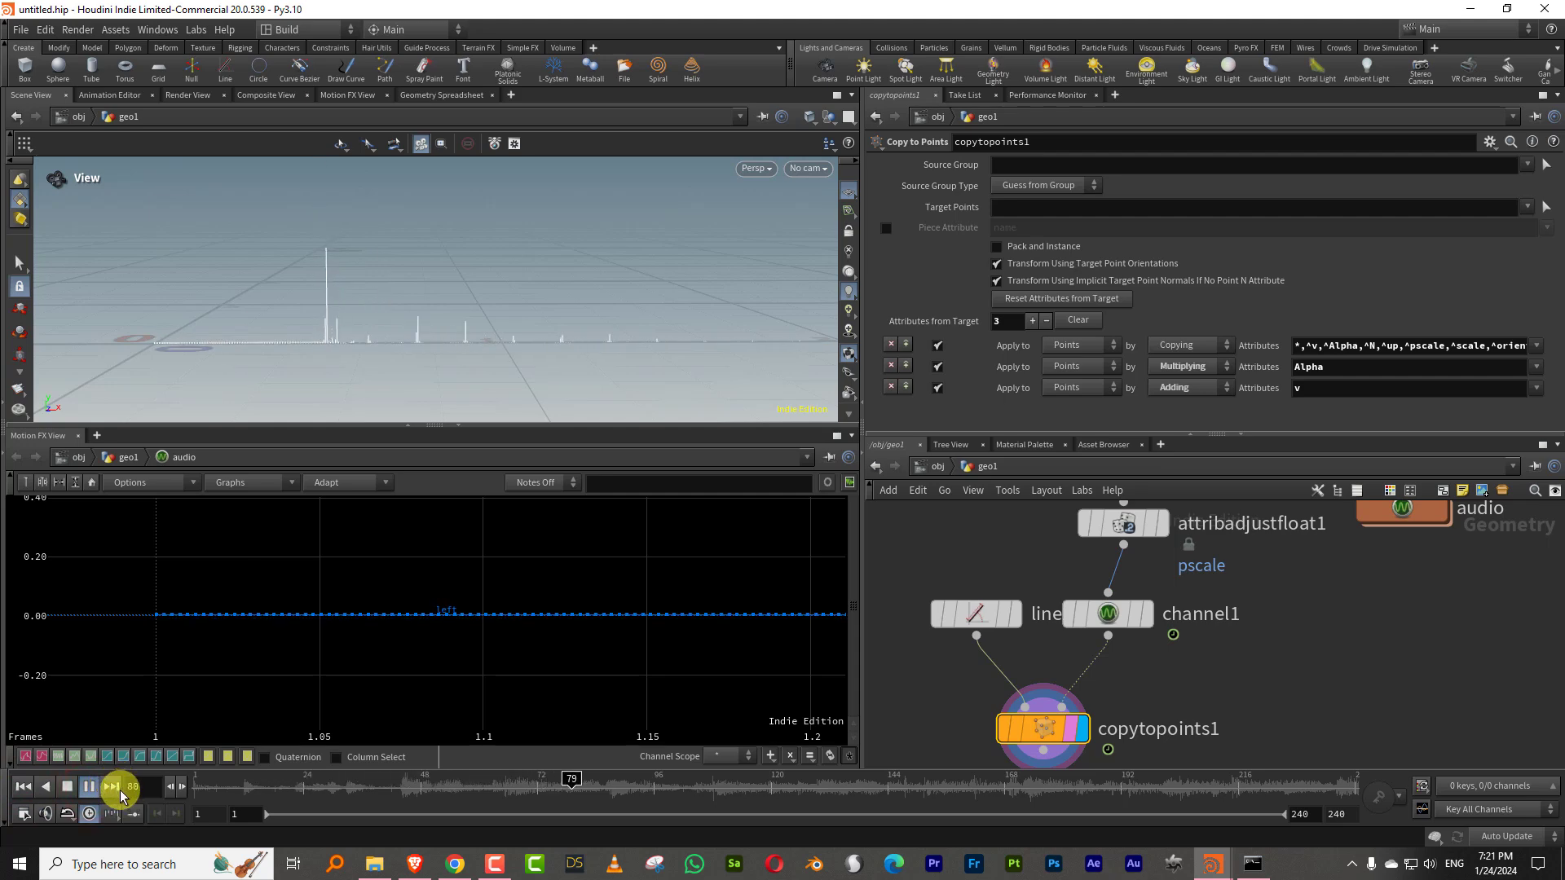
pyautogui.scroll(5, 509, 341)
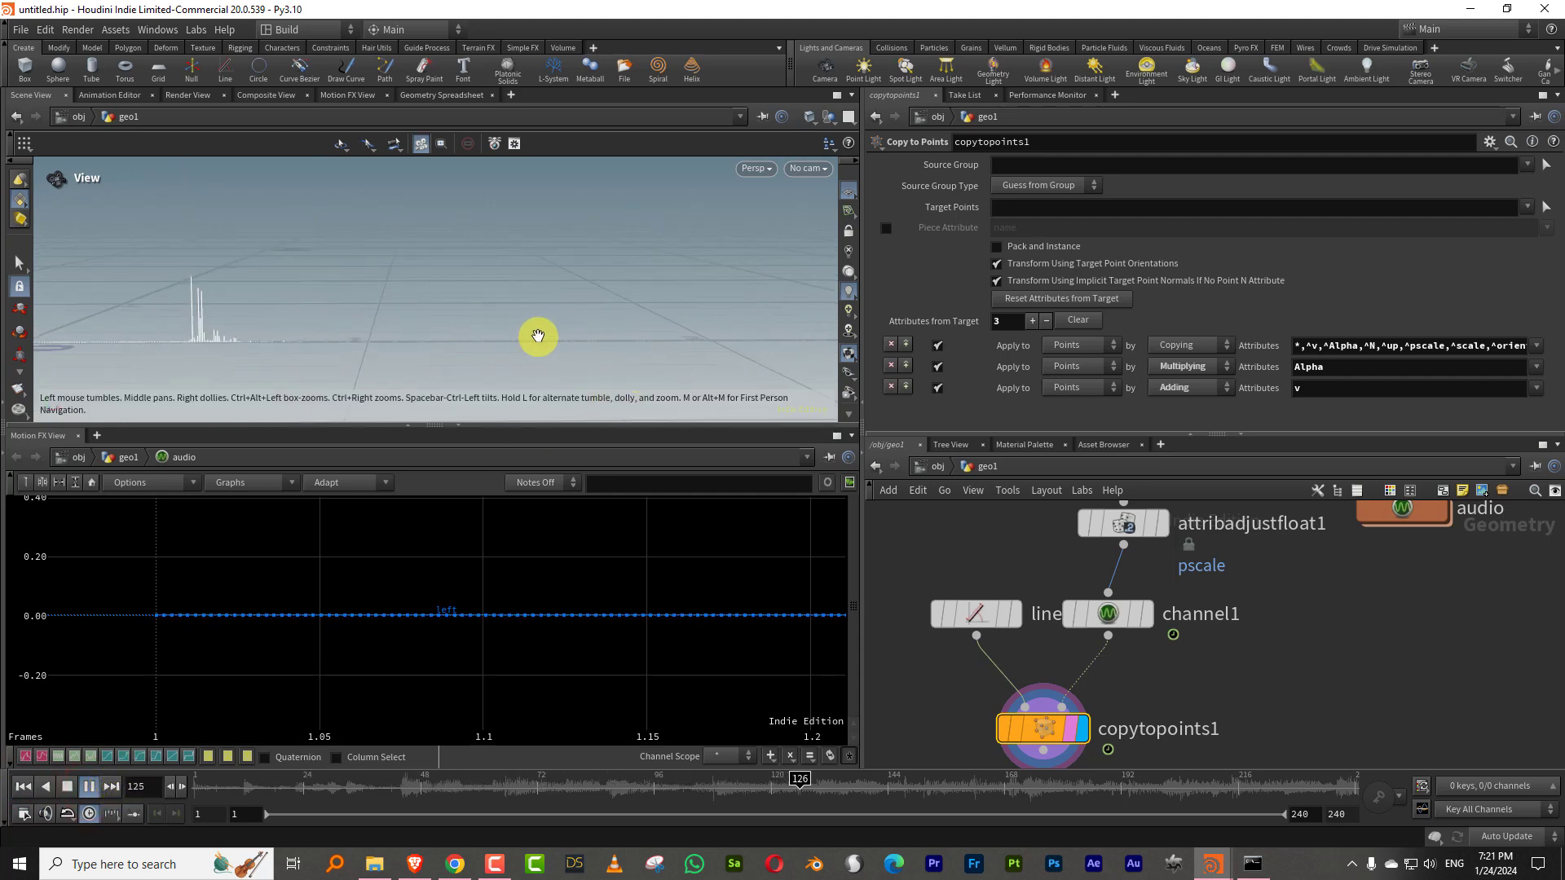
pyautogui.scroll(-9, 538, 337)
pyautogui.moveTo(395, 395); pyautogui.dragTo(486, 335)
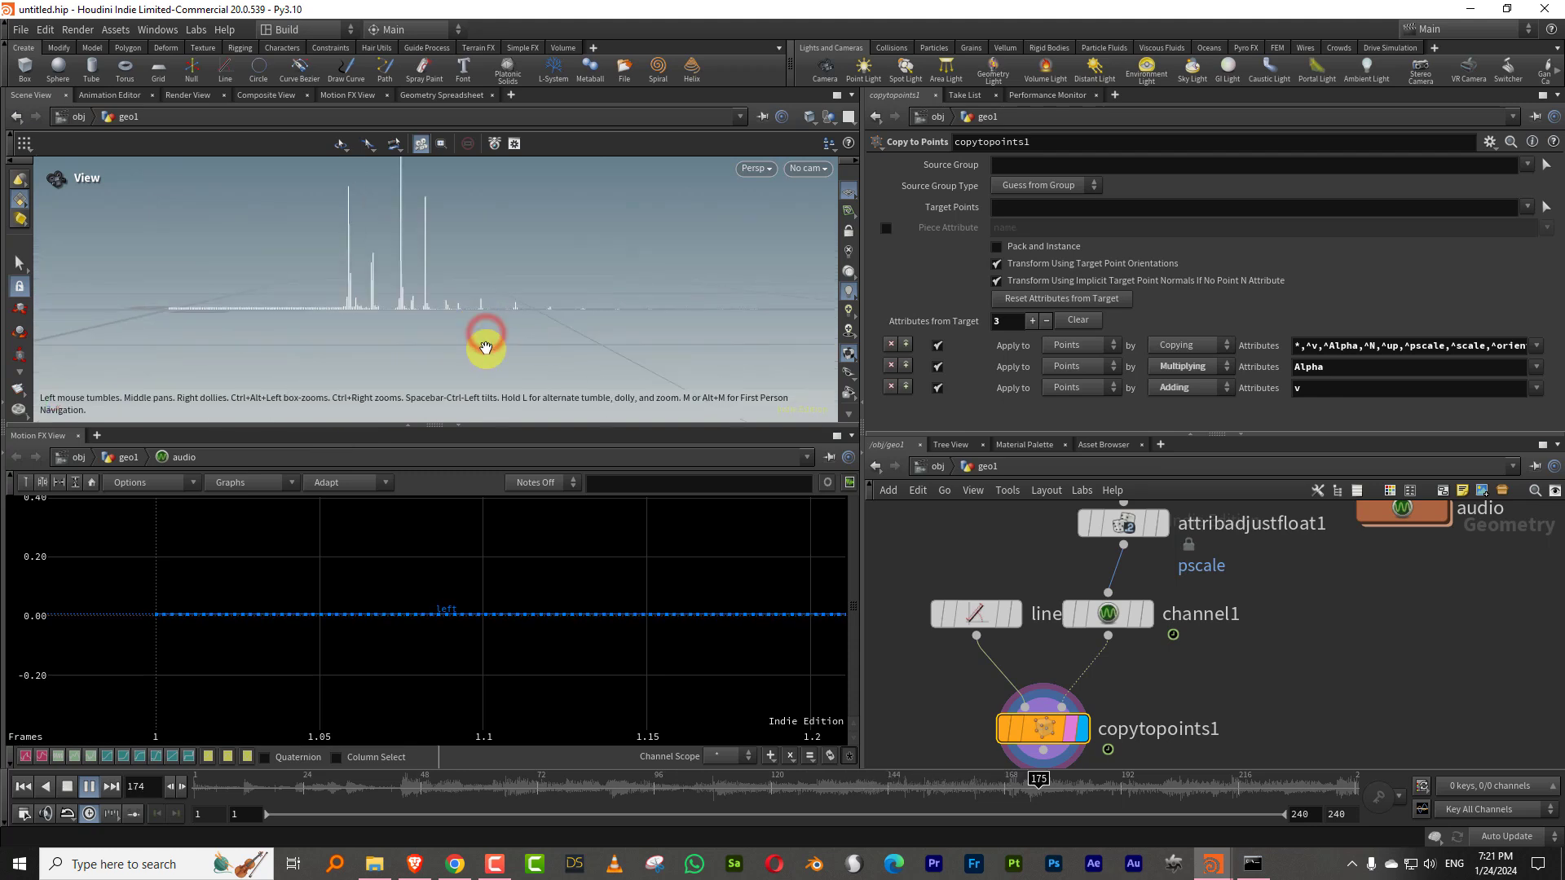
pyautogui.click(67, 787)
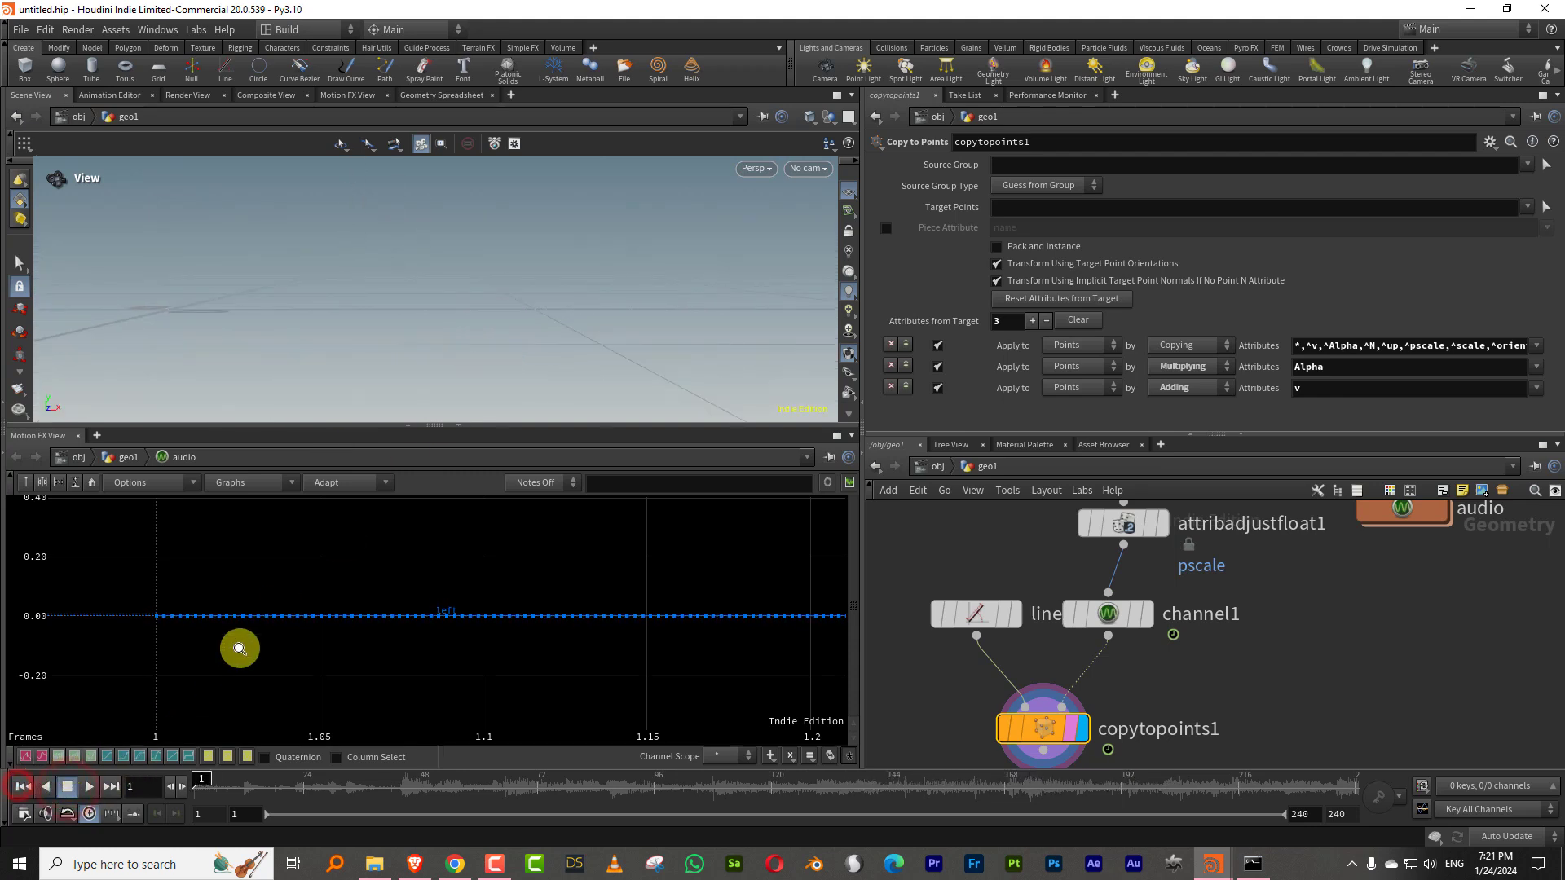
# - Spread channel1 and line2 apart above copytopoints1 and briefly play the animation from the first frame
pyautogui.moveTo(1110, 613); pyautogui.dragTo(1135, 613)
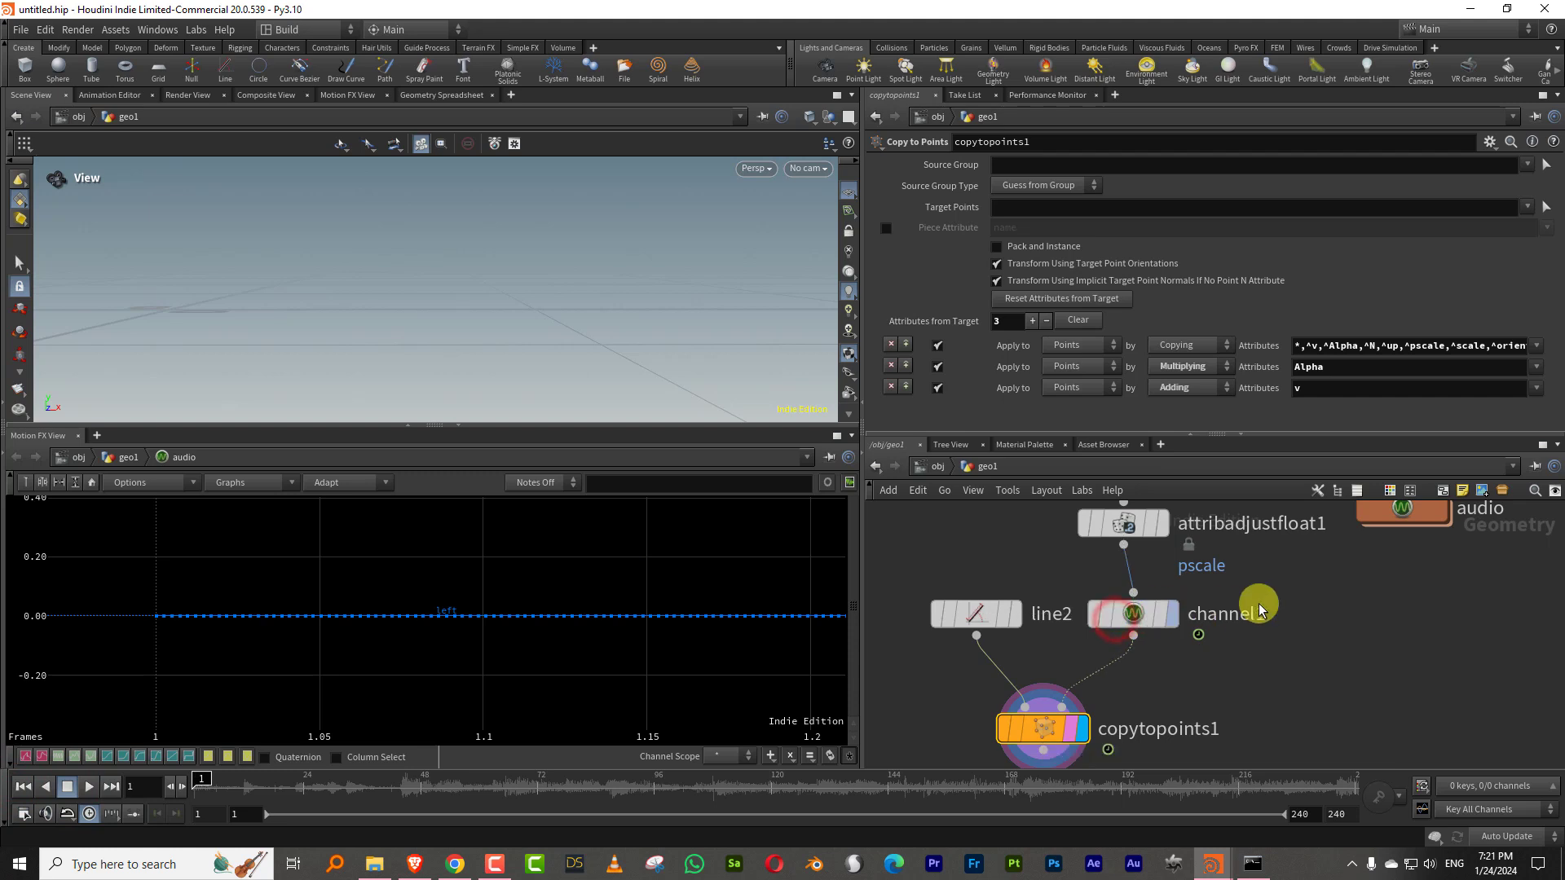
pyautogui.click(1307, 580)
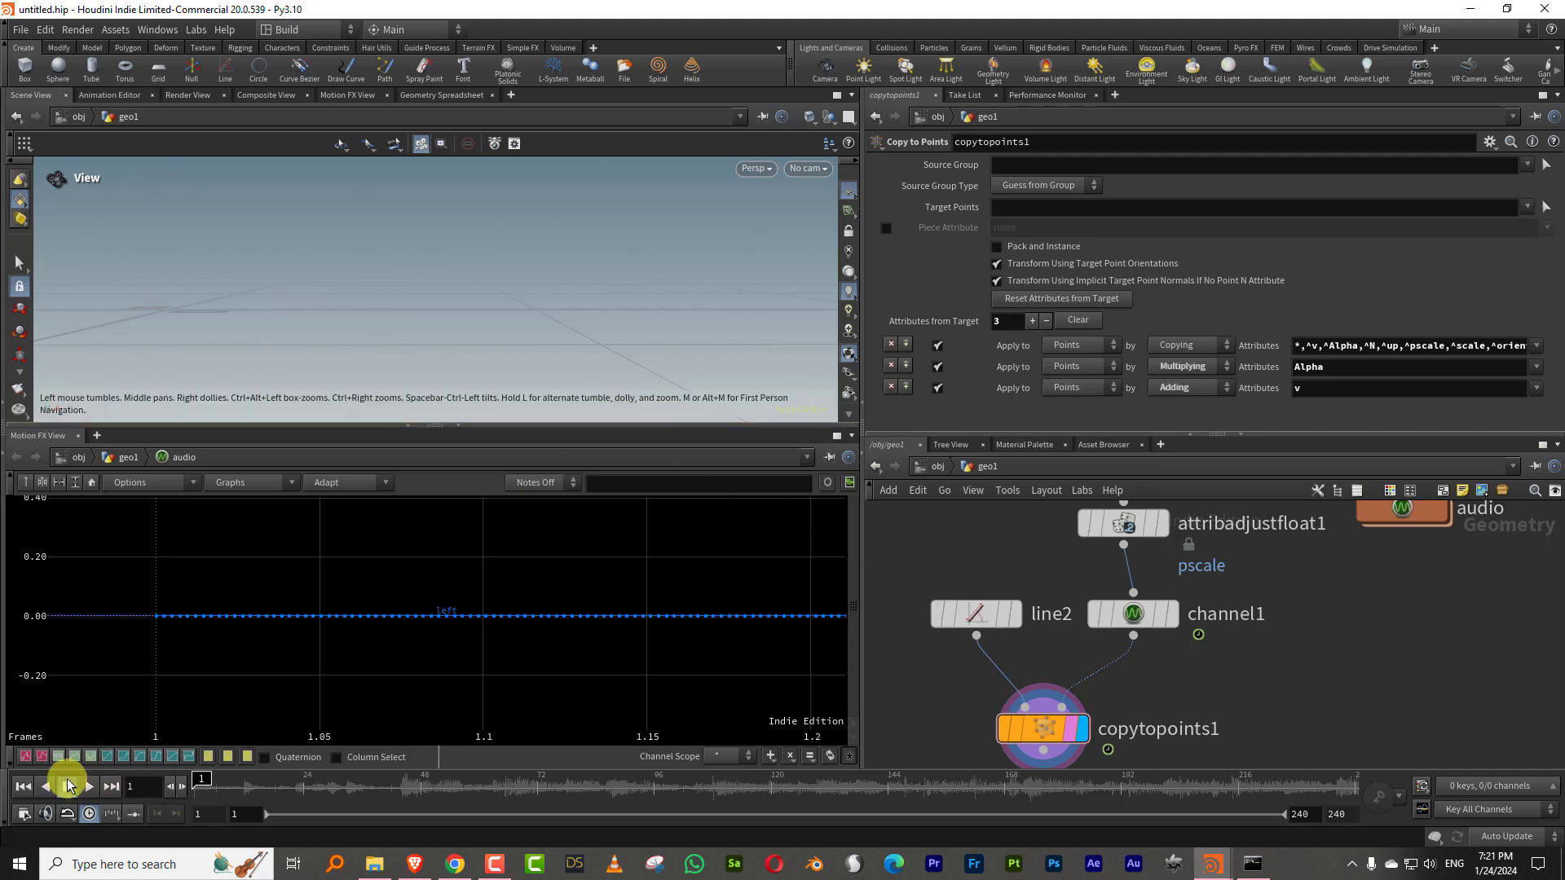
pyautogui.click(91, 786)
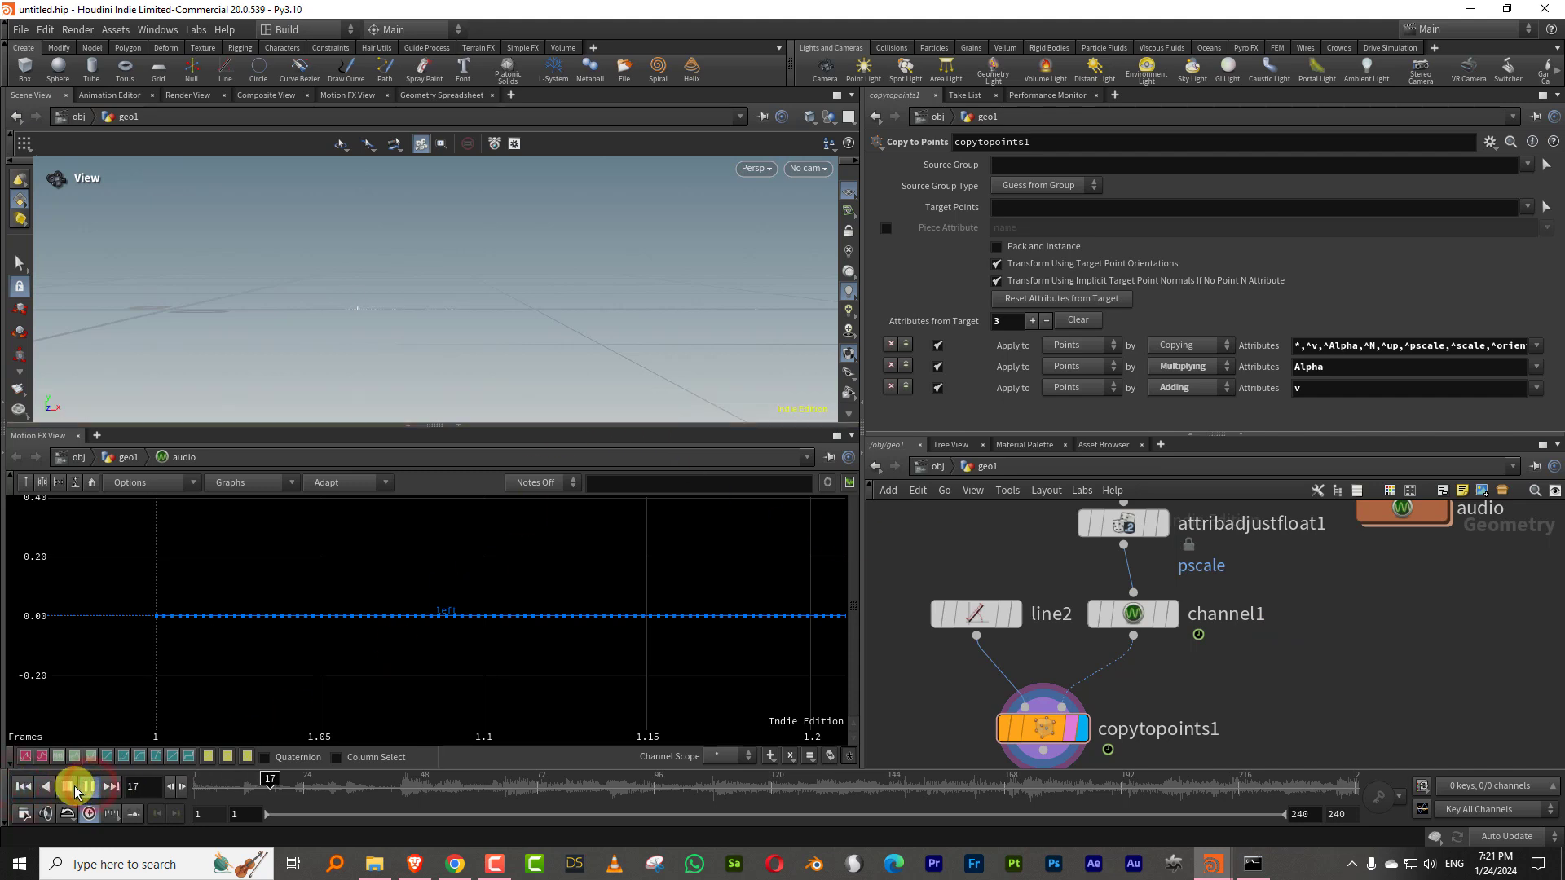
pyautogui.moveTo(1145, 614); pyautogui.dragTo(1134, 615)
pyautogui.moveTo(1001, 620); pyautogui.dragTo(964, 608)
pyautogui.moveTo(940, 648)
pyautogui.mouseDown(button='middle')
pyautogui.moveTo(961, 614)
pyautogui.moveTo(937, 664)
pyautogui.mouseUp(button='middle')
# - Insert a Color node between channel1 and copytopoints1 and set its color type to Bounding Box
pyautogui.press('Tab')
pyautogui.press('Escape')
pyautogui.press('Tab')
pyautogui.write('c')
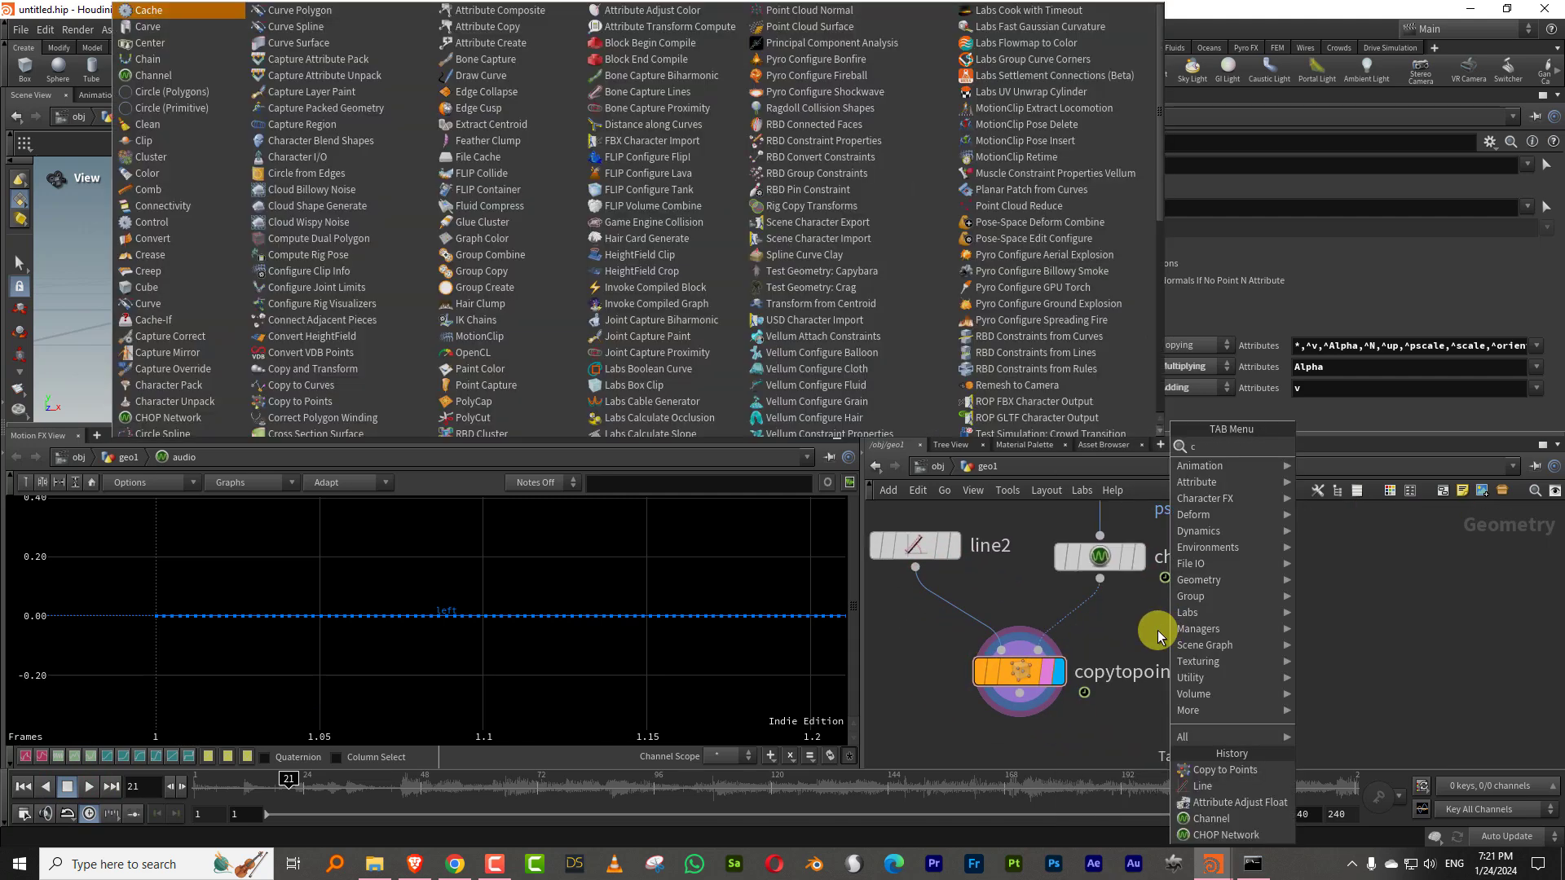
pyautogui.write('olor')
pyautogui.click(1350, 445)
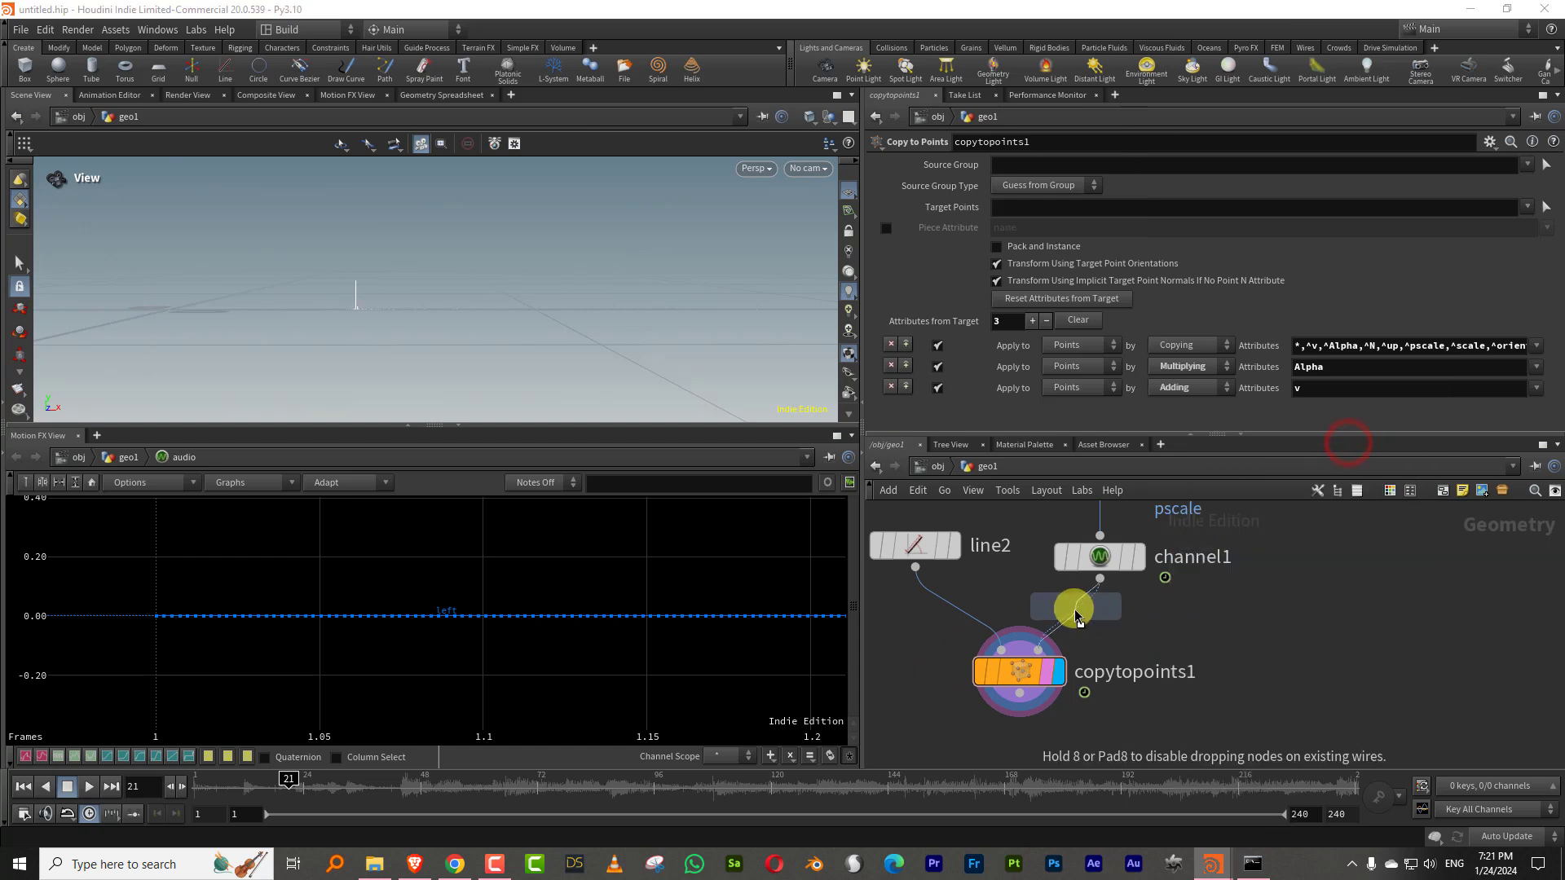
pyautogui.click(1075, 613)
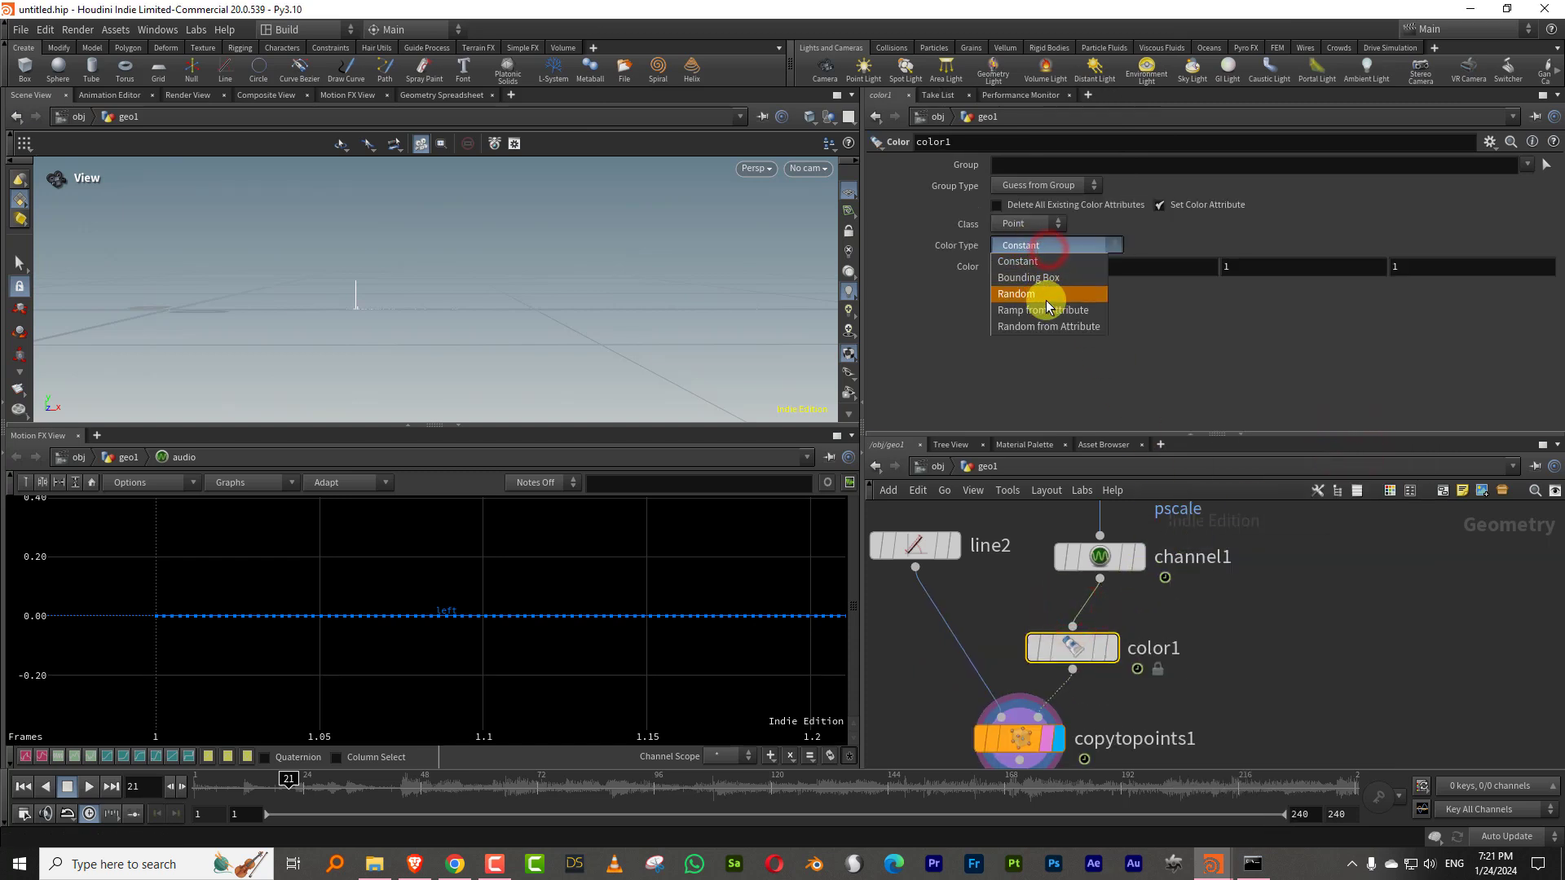
pyautogui.click(1049, 279)
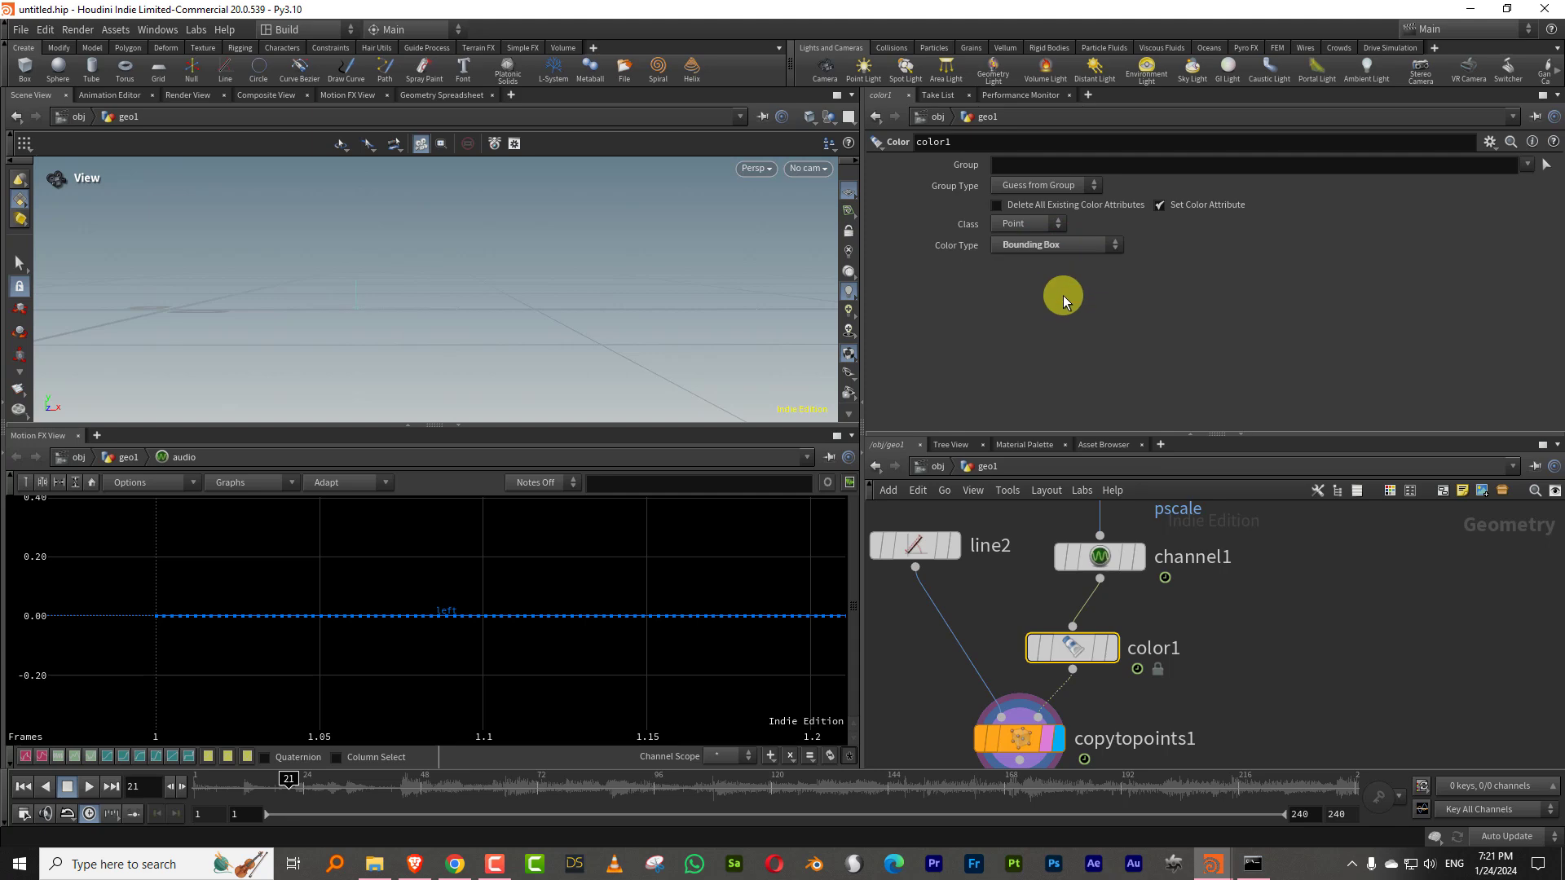
# - Set the viewport background color scheme to Dark and hide the reference grid
pyautogui.press('d')
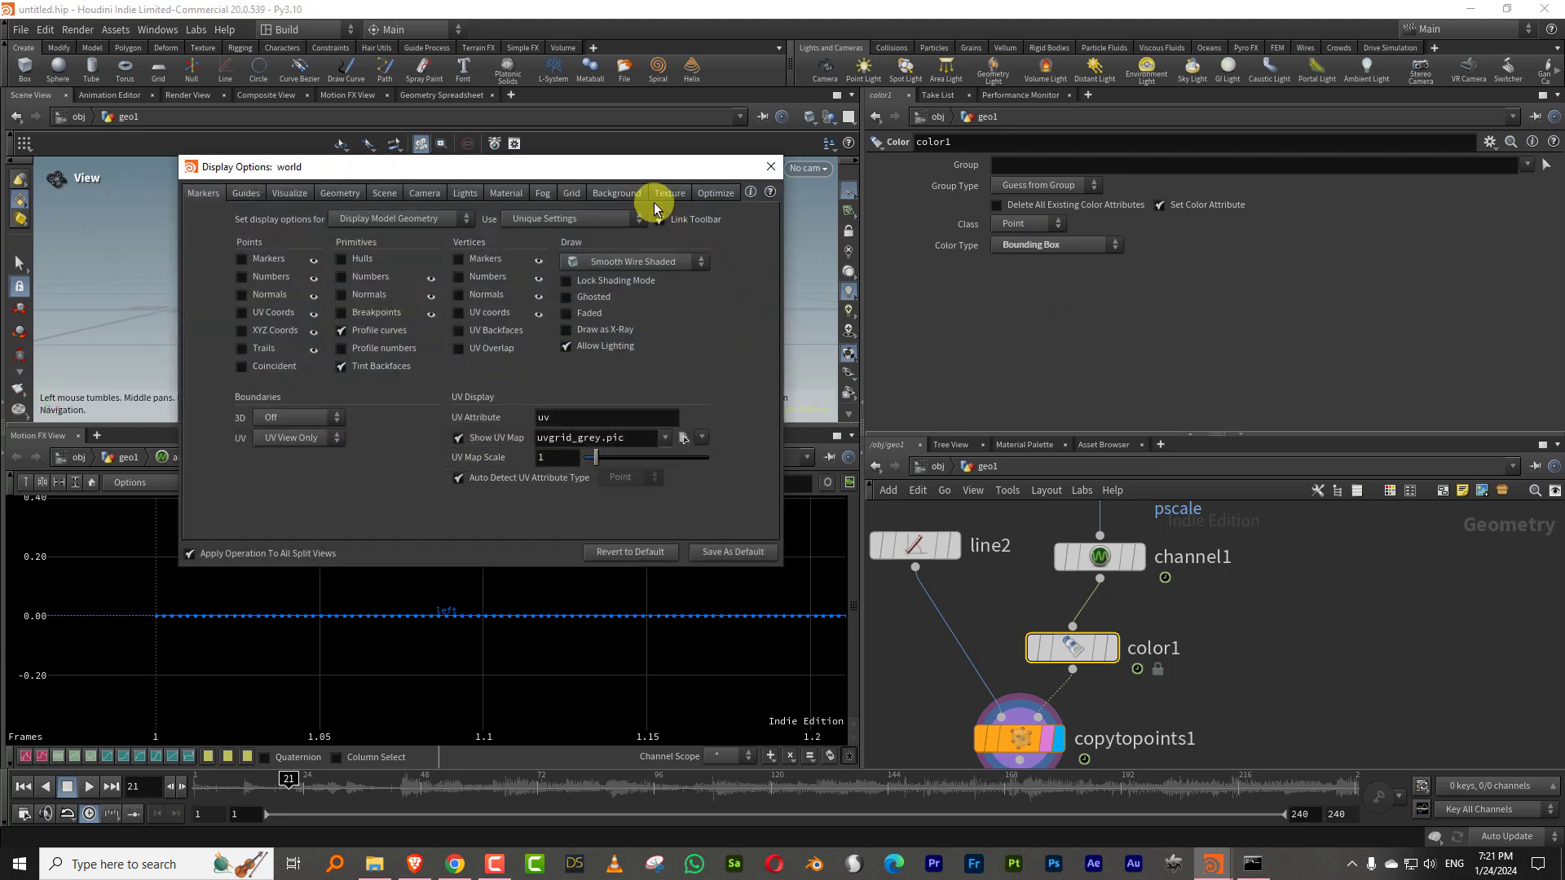
pyautogui.click(617, 193)
pyautogui.click(317, 218)
pyautogui.click(307, 241)
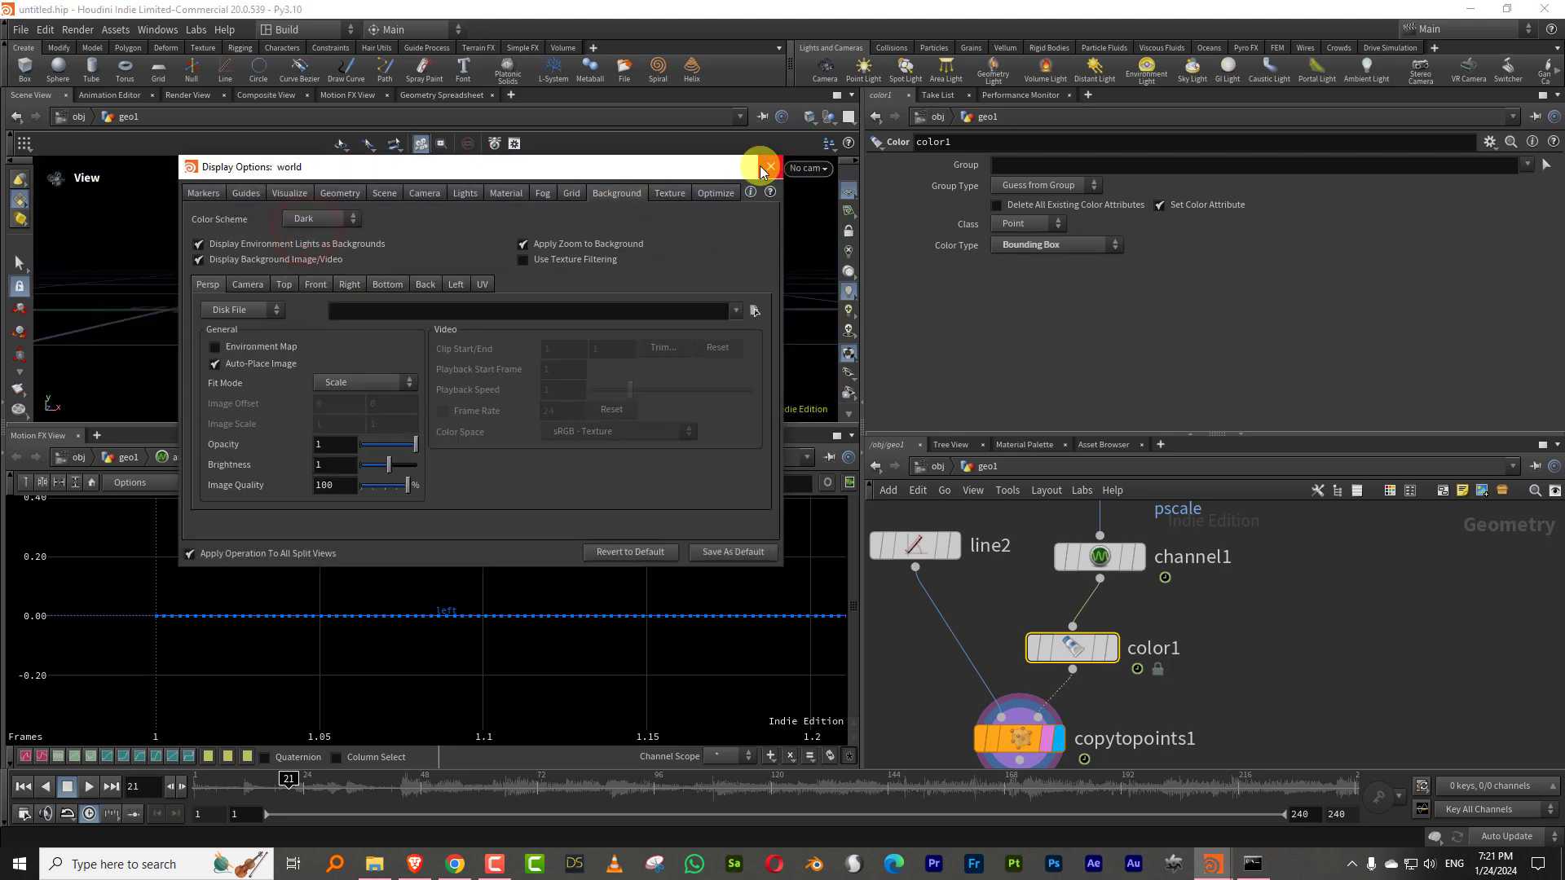
pyautogui.click(771, 166)
pyautogui.moveTo(835, 189); pyautogui.dragTo(339, 360)
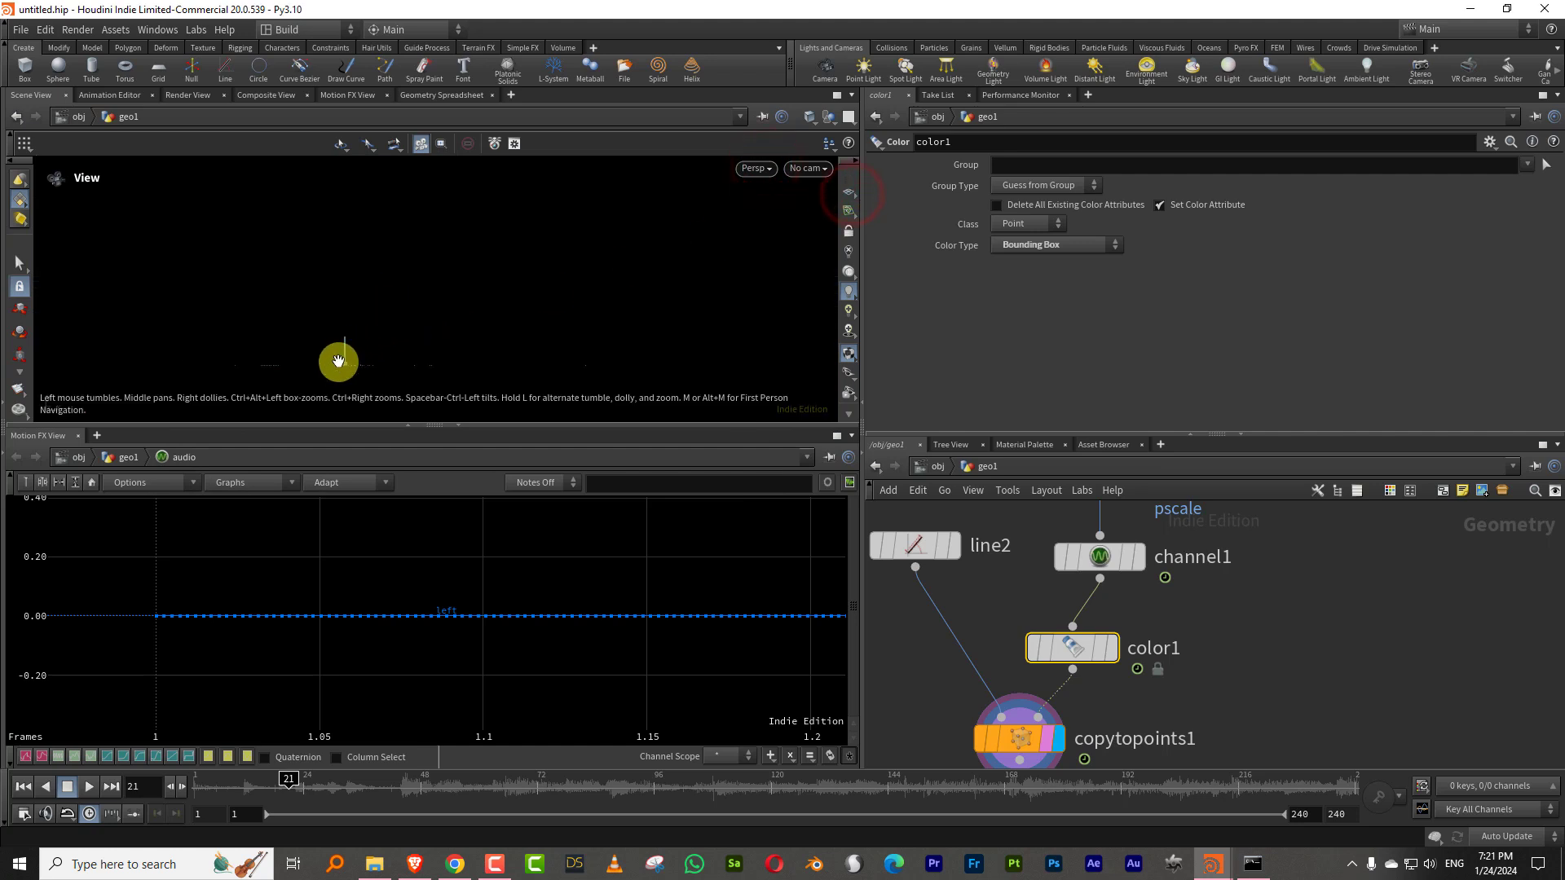
# - Move color1 from above copytopoints1 to below it, wired to its output and displayed
pyautogui.moveTo(476, 298); pyautogui.dragTo(447, 308)
pyautogui.scroll(-5, 436, 317)
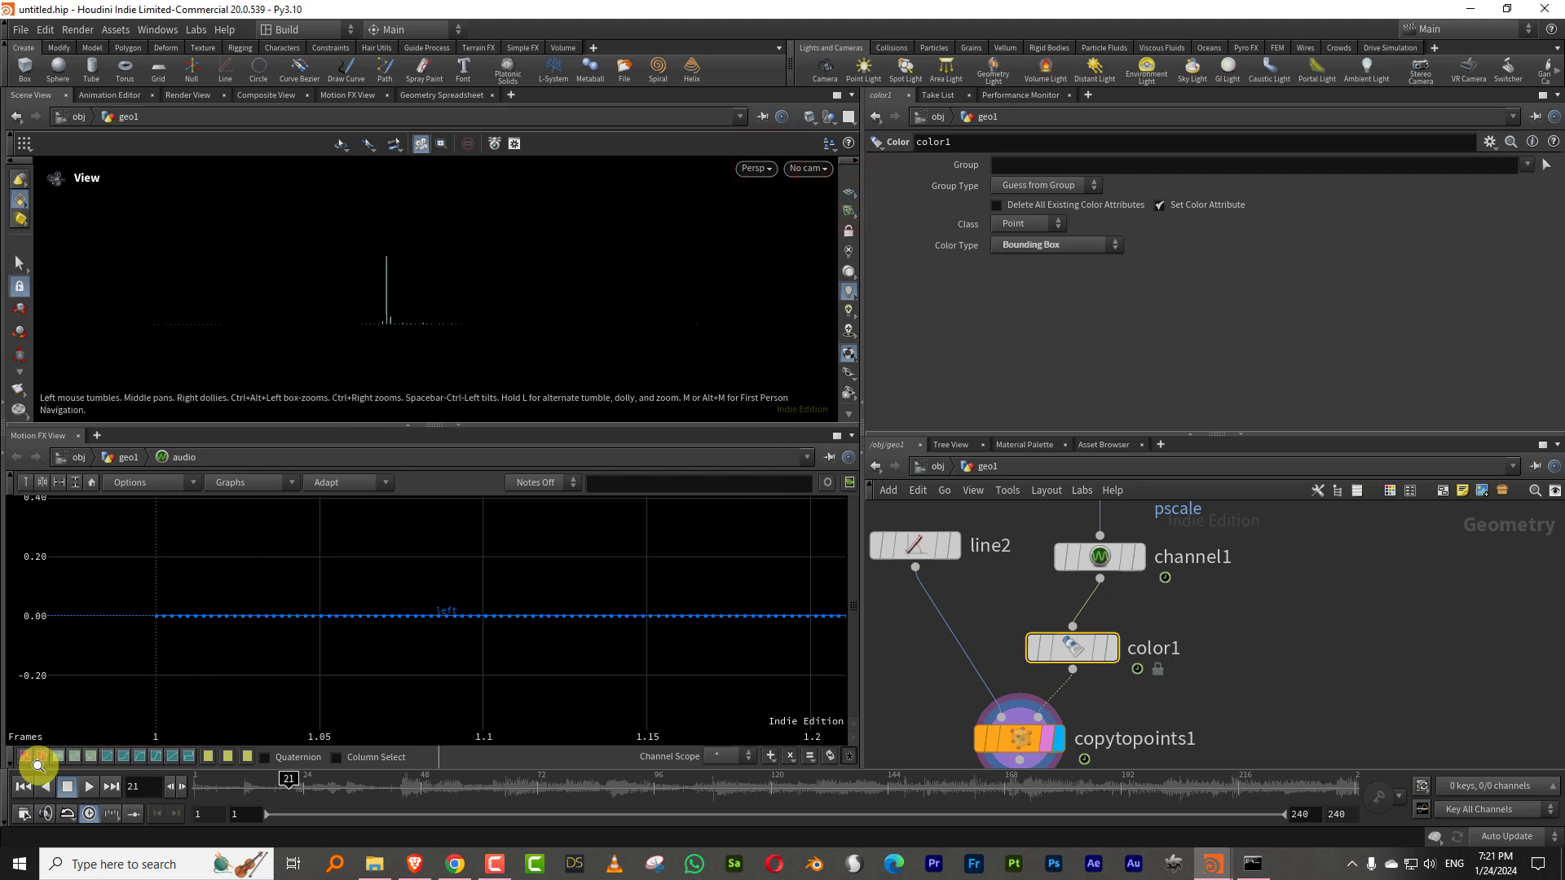
pyautogui.moveTo(1150, 585); pyautogui.dragTo(1147, 616, button='middle')
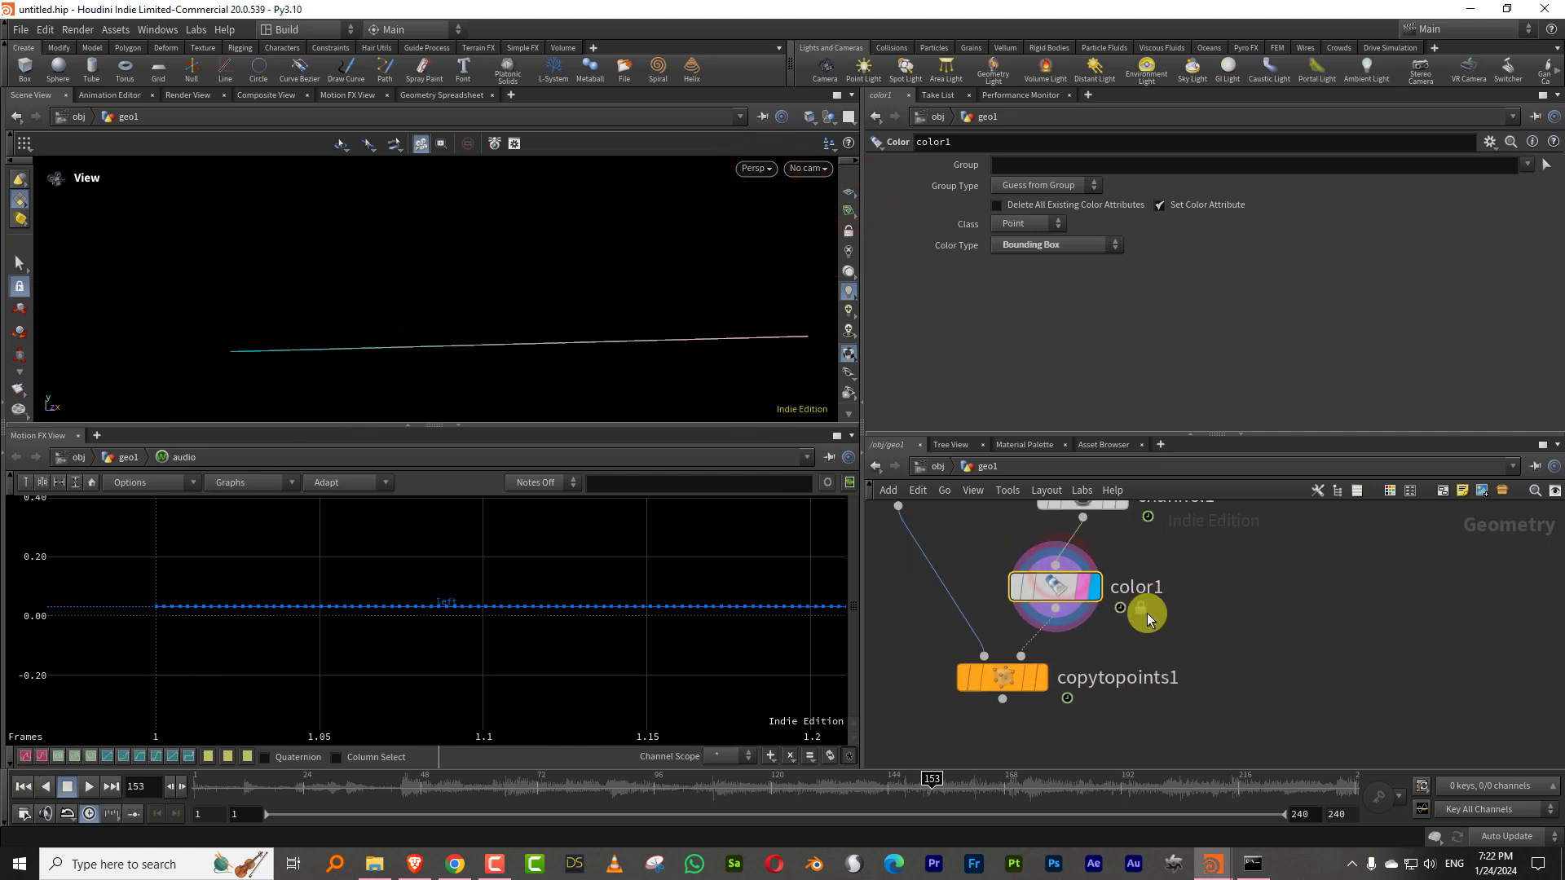
pyautogui.scroll(-5, 1147, 613)
pyautogui.moveTo(1145, 587); pyautogui.dragTo(1120, 681)
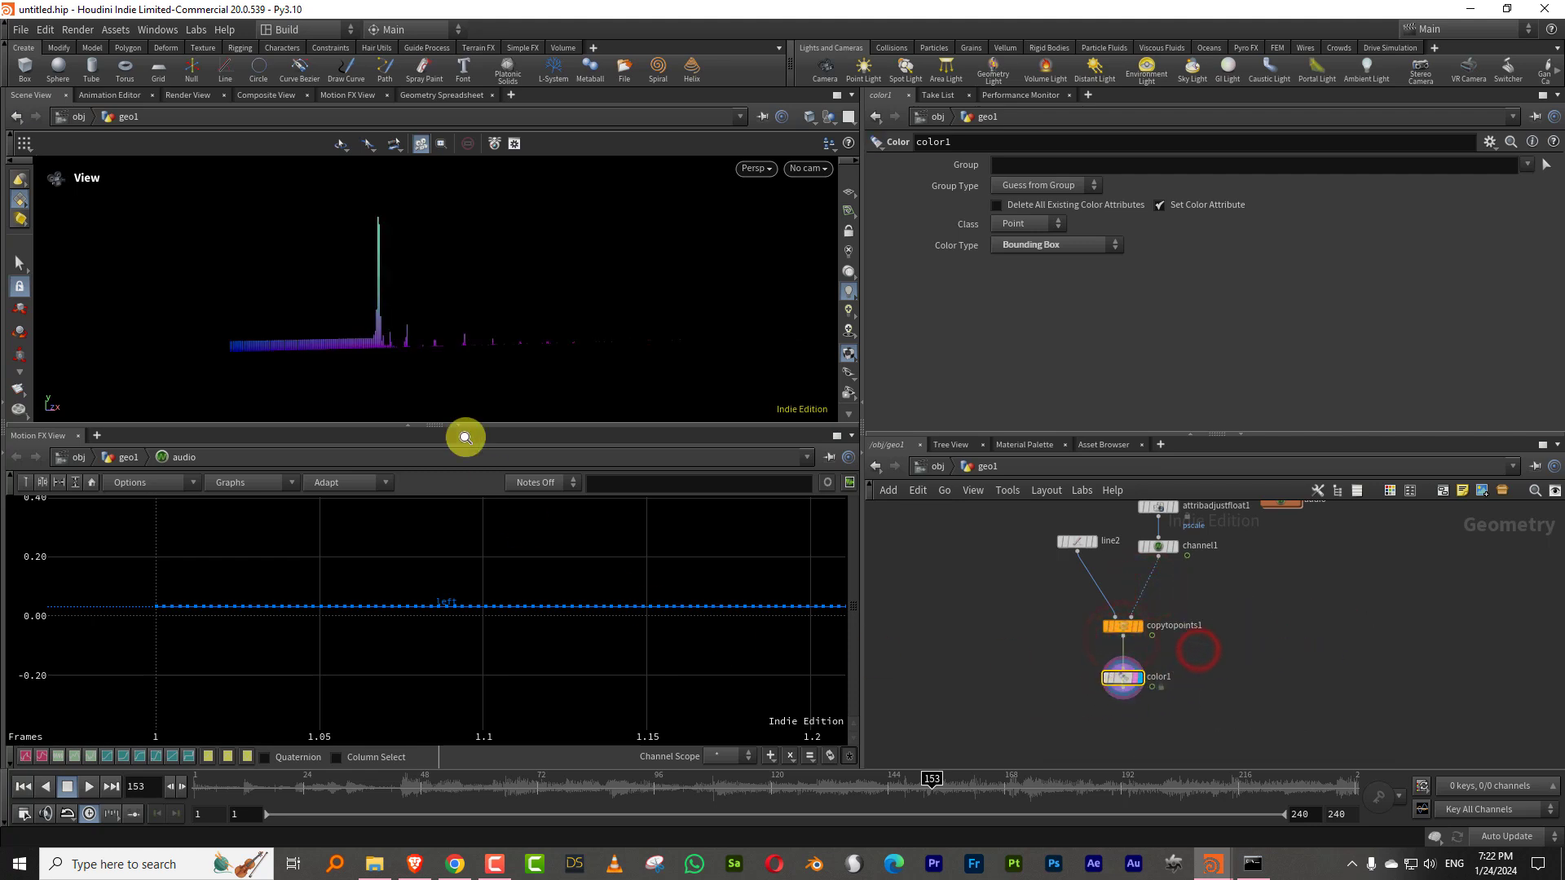
# - Play the animation from the first frame and examine the colored spectrum lines up close
pyautogui.click(22, 787)
pyautogui.click(87, 786)
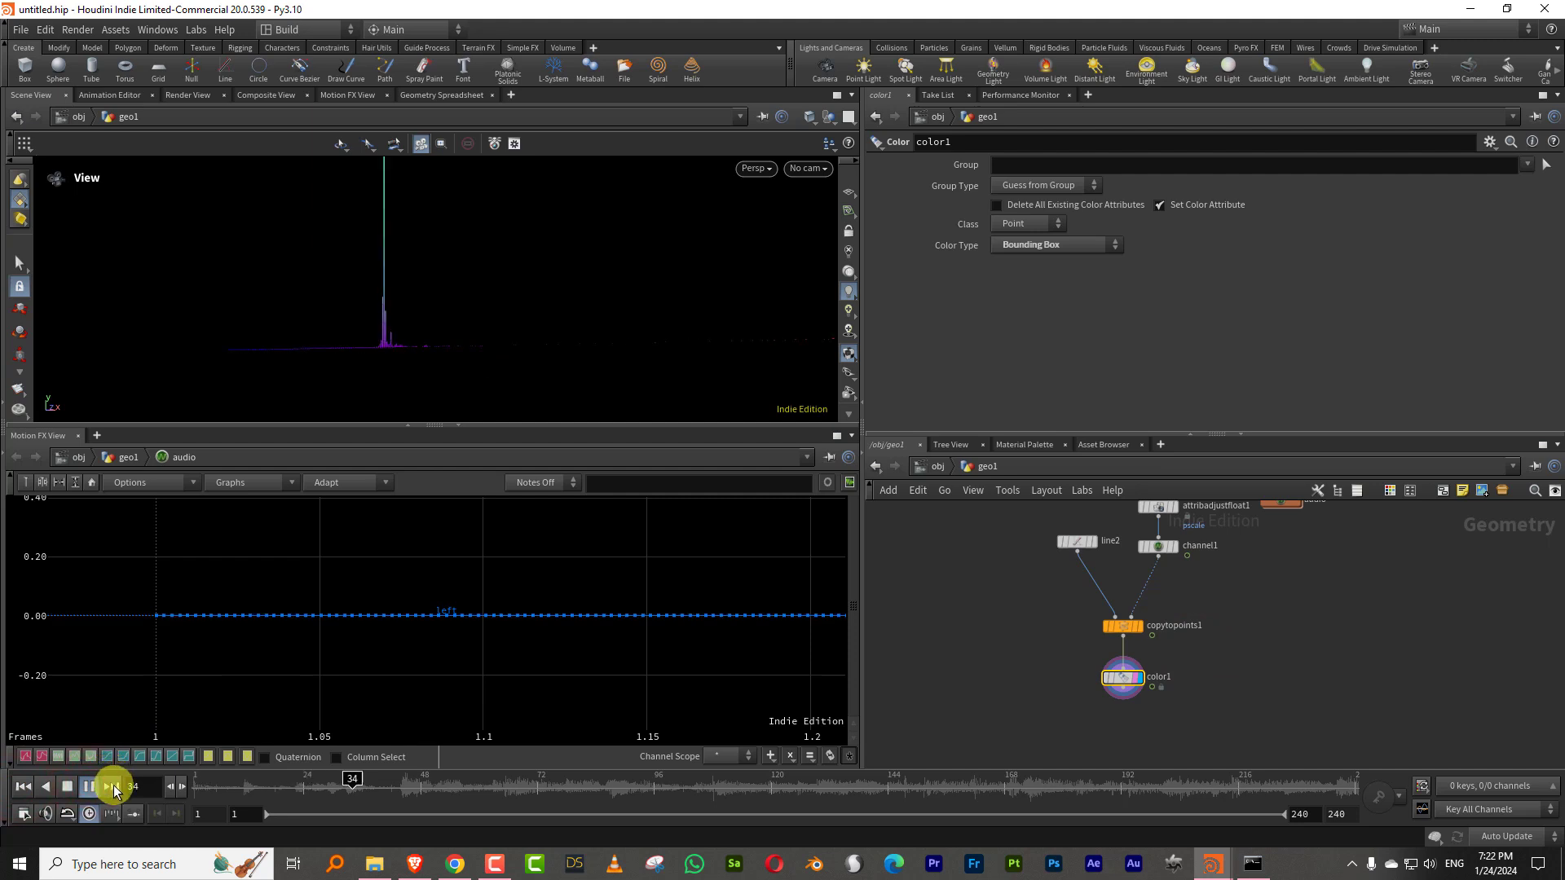
pyautogui.moveTo(526, 345); pyautogui.dragTo(488, 359)
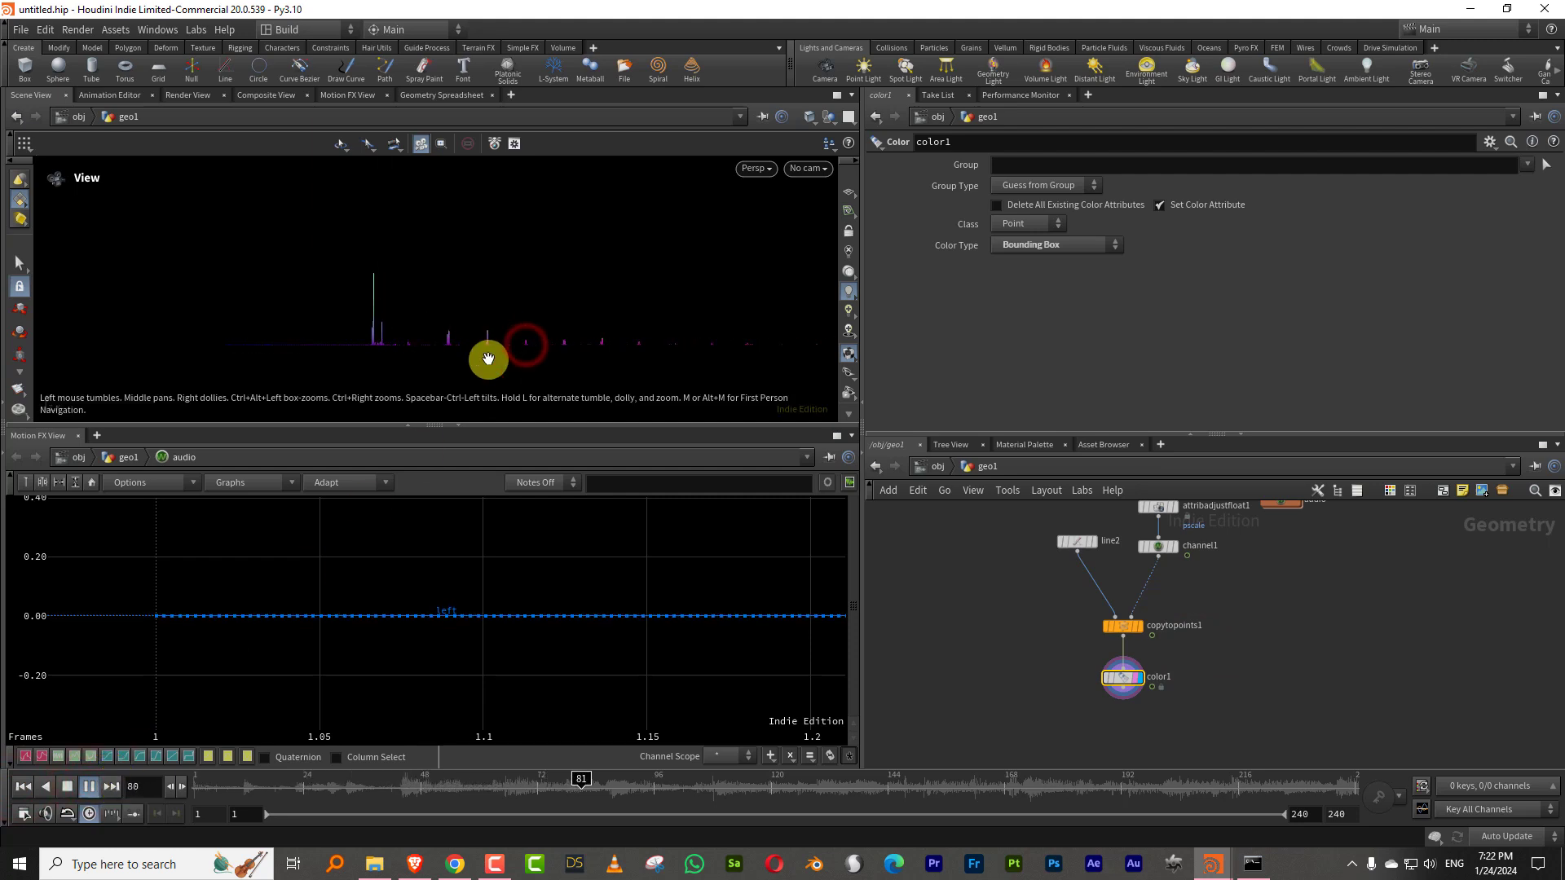
pyautogui.click(67, 787)
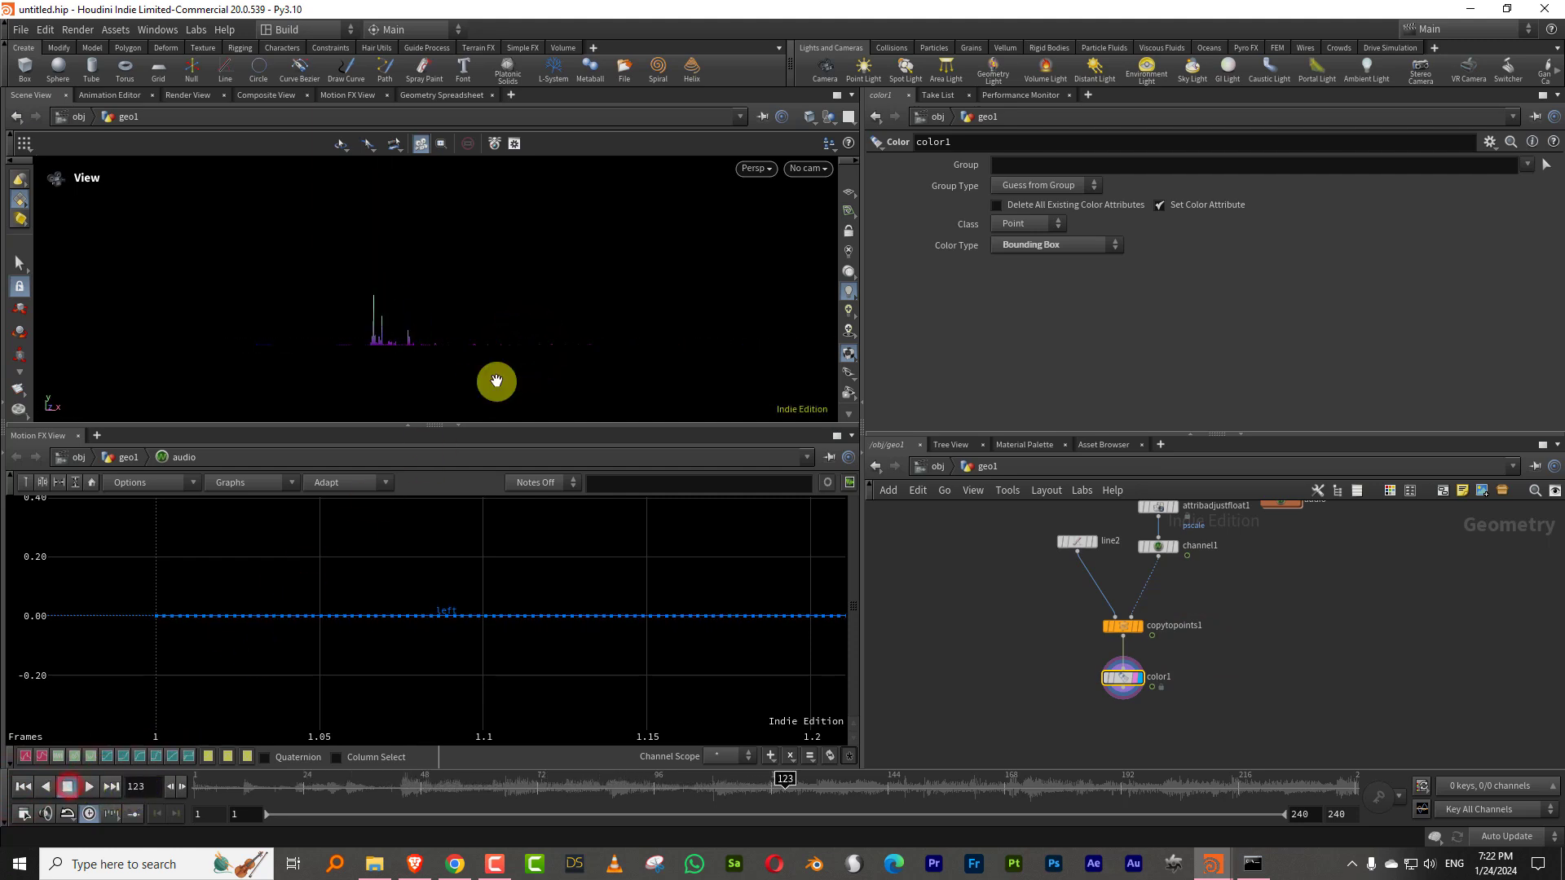
pyautogui.moveTo(528, 348)
pyautogui.mouseDown()
pyautogui.moveTo(478, 343)
pyautogui.moveTo(555, 272)
pyautogui.moveTo(500, 352)
pyautogui.mouseUp()
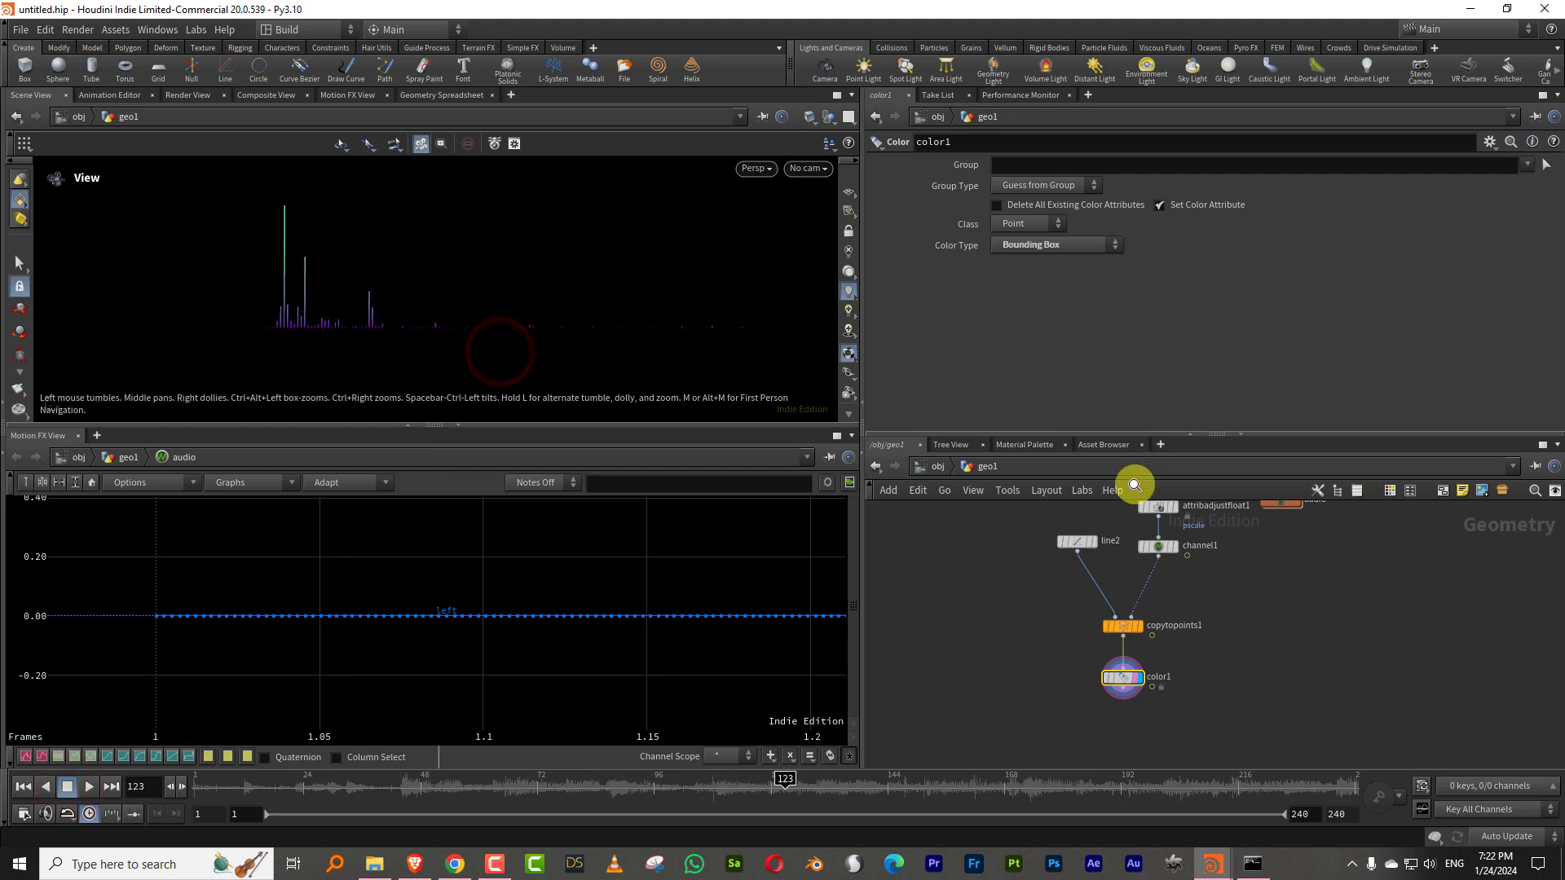
# - Append an Attribute Adjust Color node below color1 and display it
pyautogui.moveTo(1252, 571); pyautogui.dragTo(1157, 615, button='middle')
pyautogui.press('Tab')
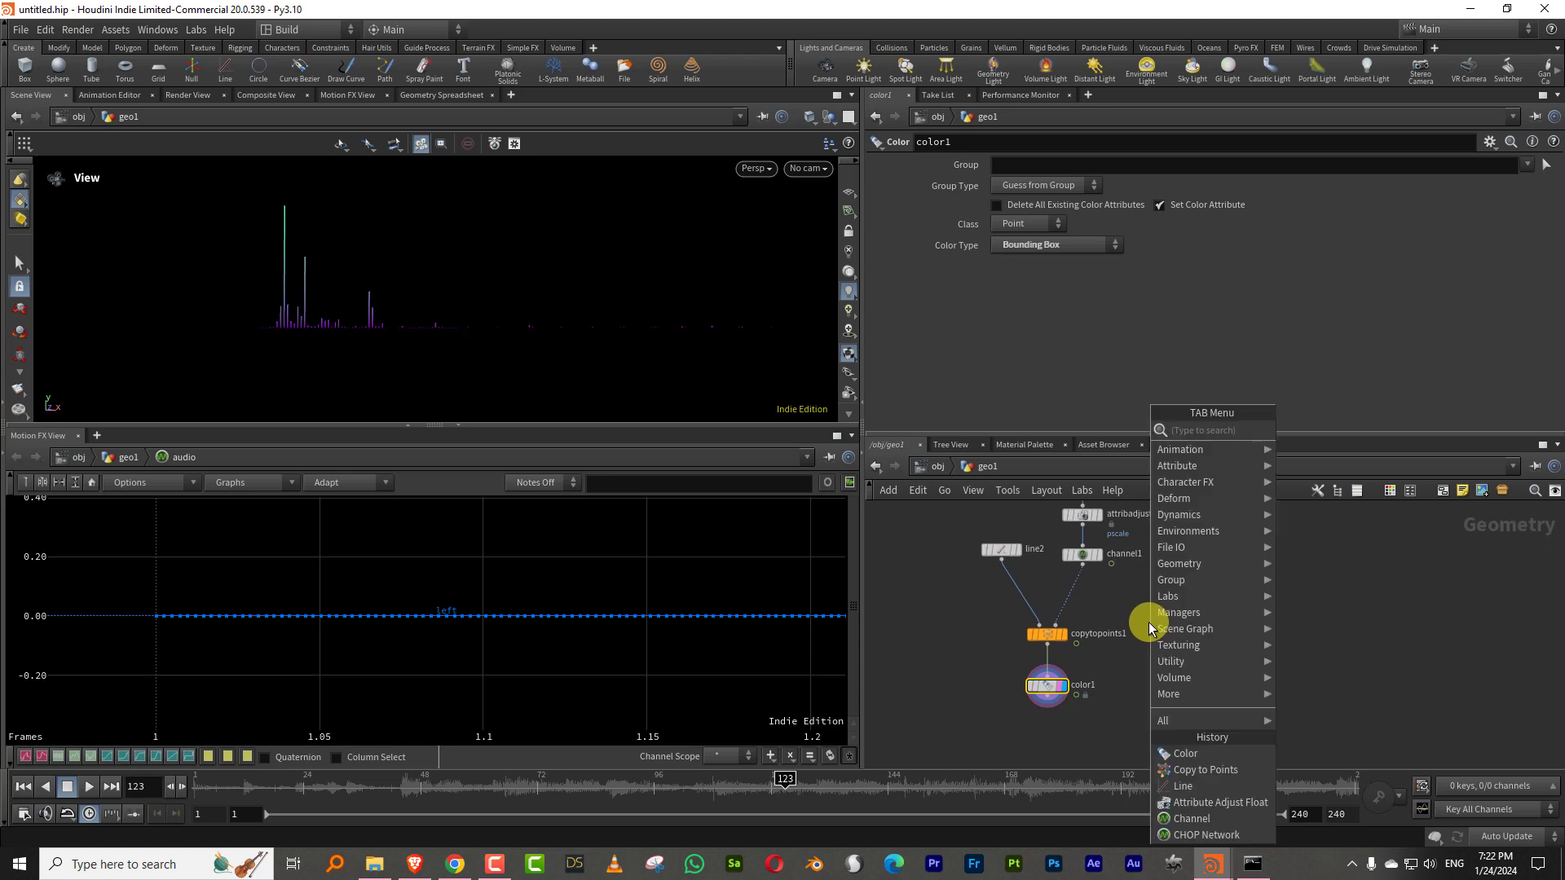
pyautogui.write('adju')
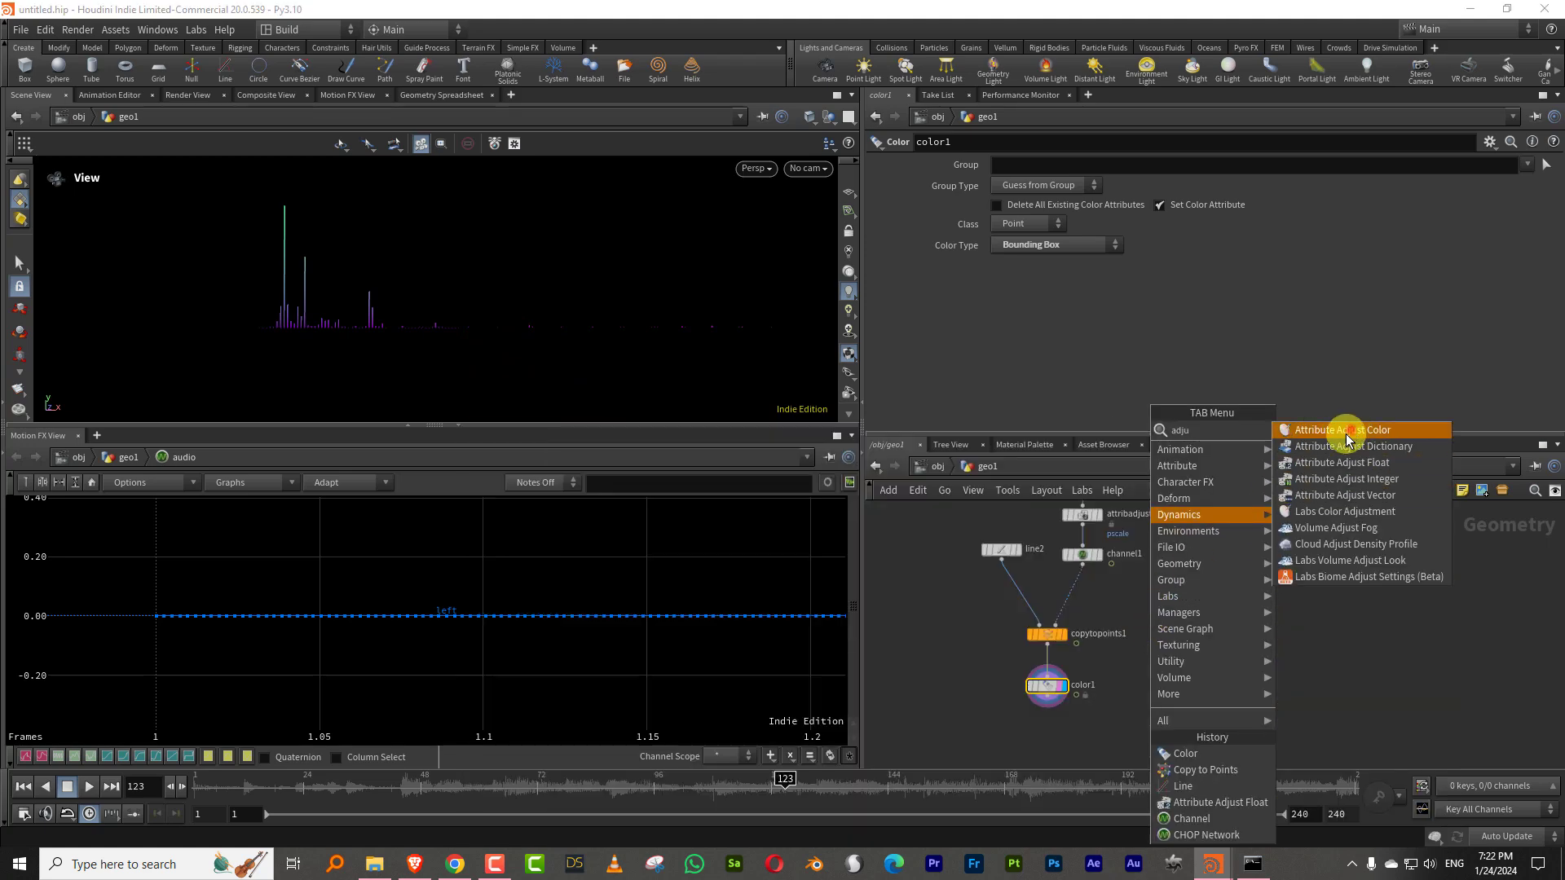
pyautogui.click(1346, 427)
pyautogui.click(1055, 644)
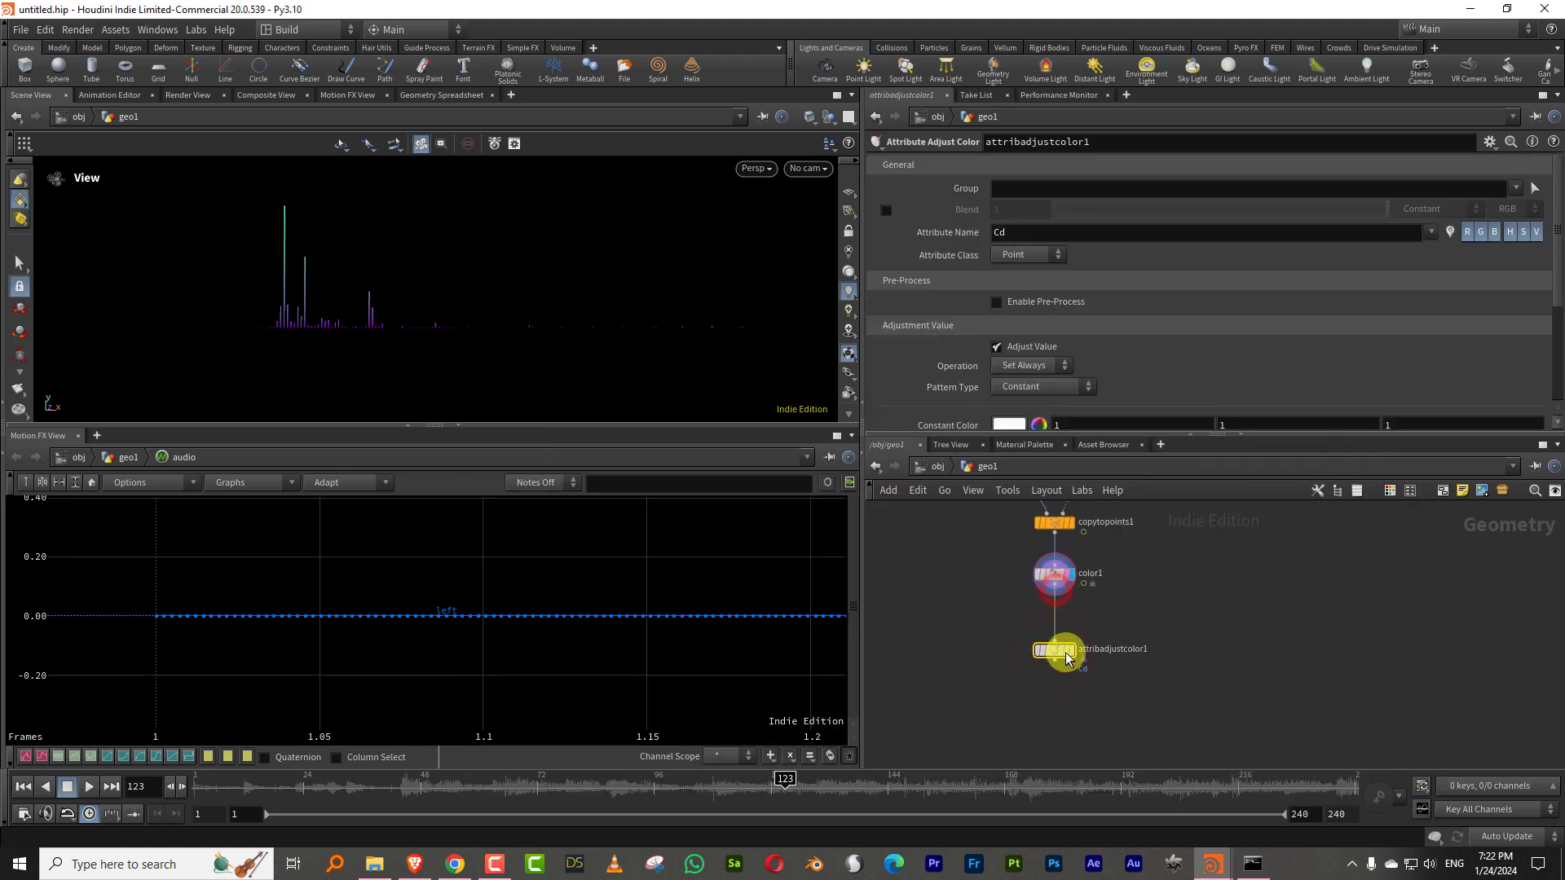
# - Turn off Adjust Value on attribadjustcolor1 and enable Color Correction with its Value set to 3.57
pyautogui.click(1021, 345)
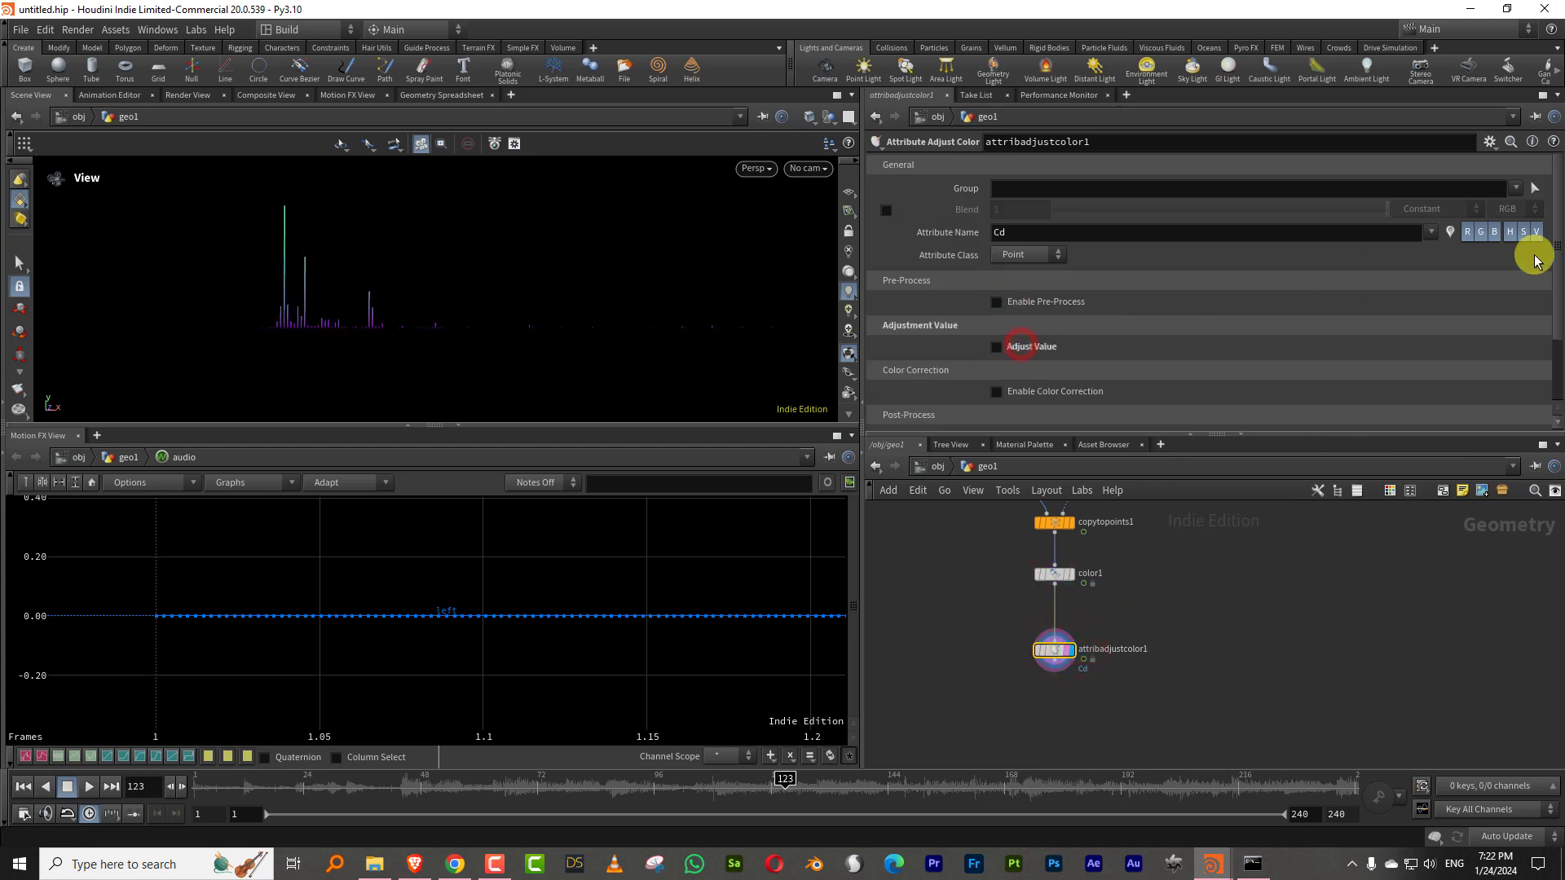
pyautogui.moveTo(1555, 259); pyautogui.dragTo(1556, 286)
pyautogui.click(1072, 316)
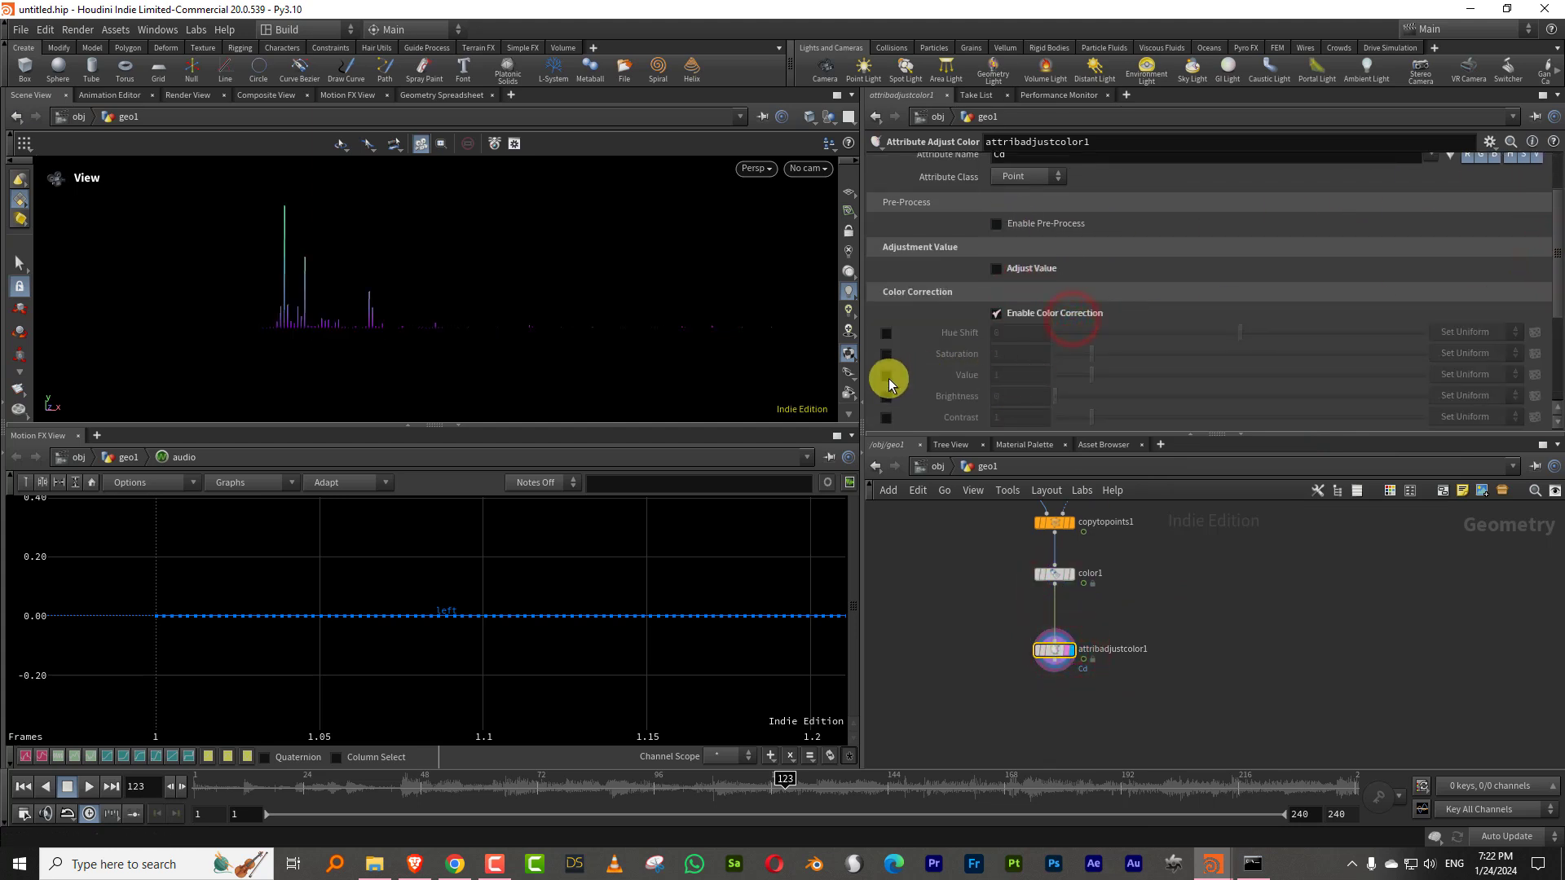
pyautogui.click(887, 377)
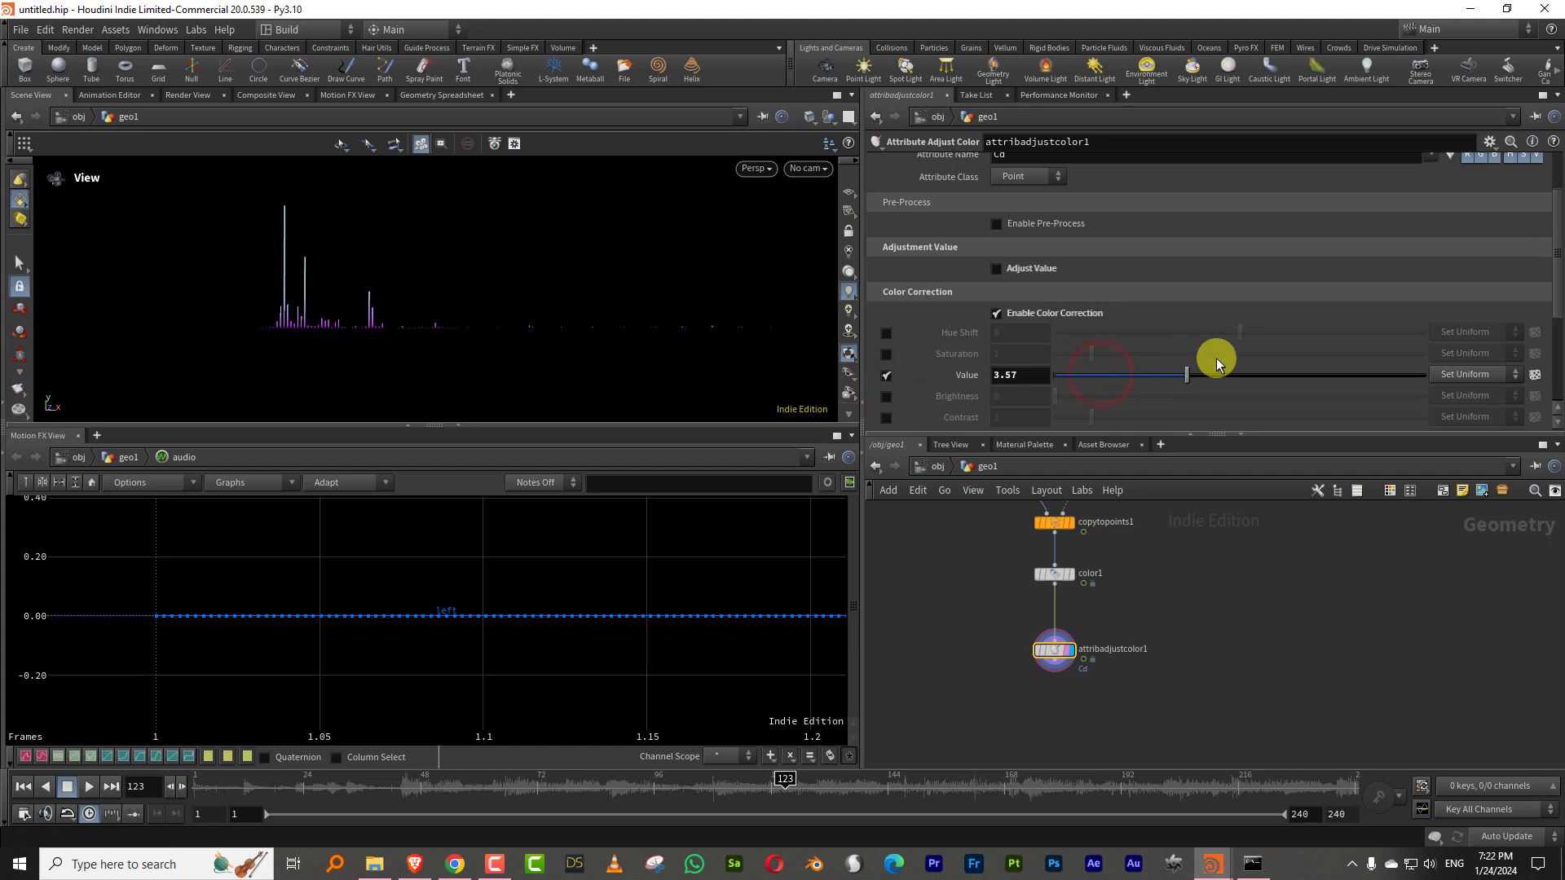
# - Enable Hue Shift at -34.1 and Saturation at 2.93 on attribadjustcolor1, and preview the recolored spectrum by playing from the first frame
pyautogui.click(886, 333)
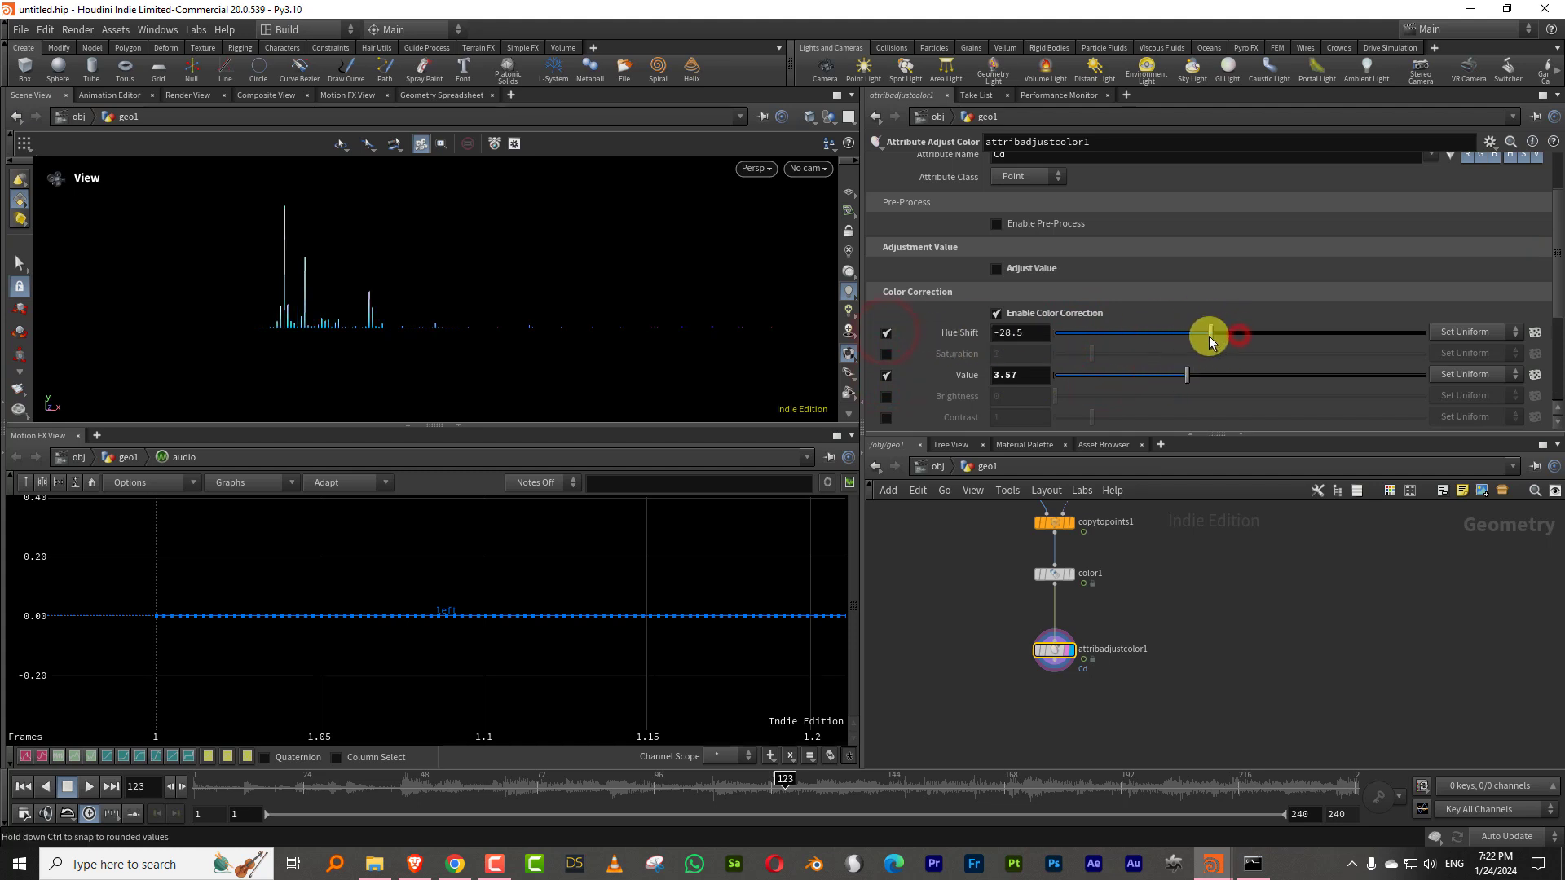
pyautogui.moveTo(1210, 340); pyautogui.dragTo(1163, 353)
pyautogui.click(886, 354)
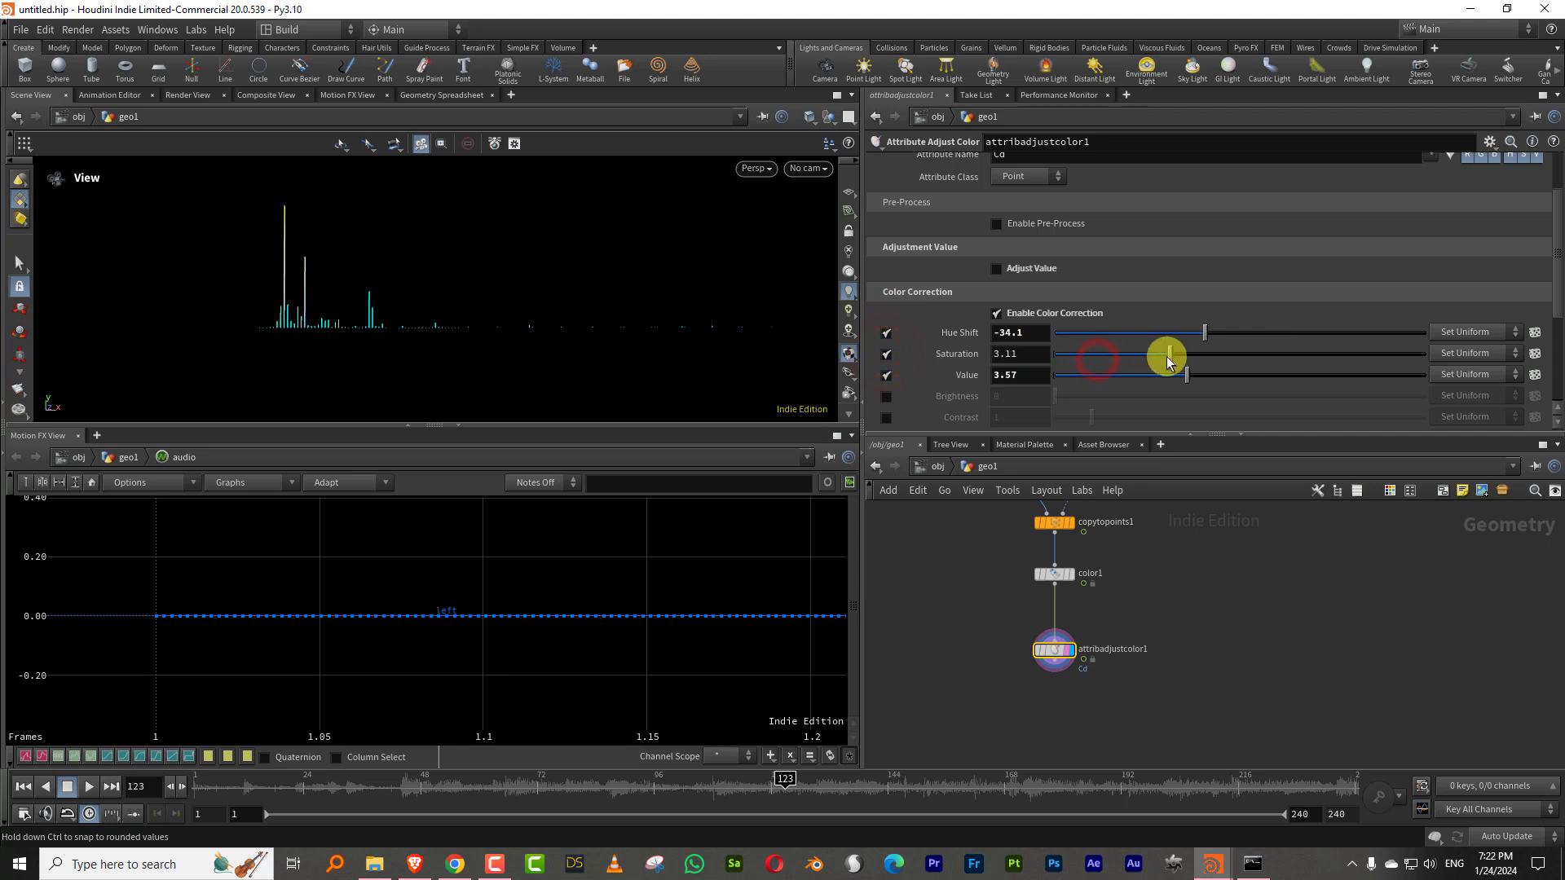
pyautogui.click(25, 788)
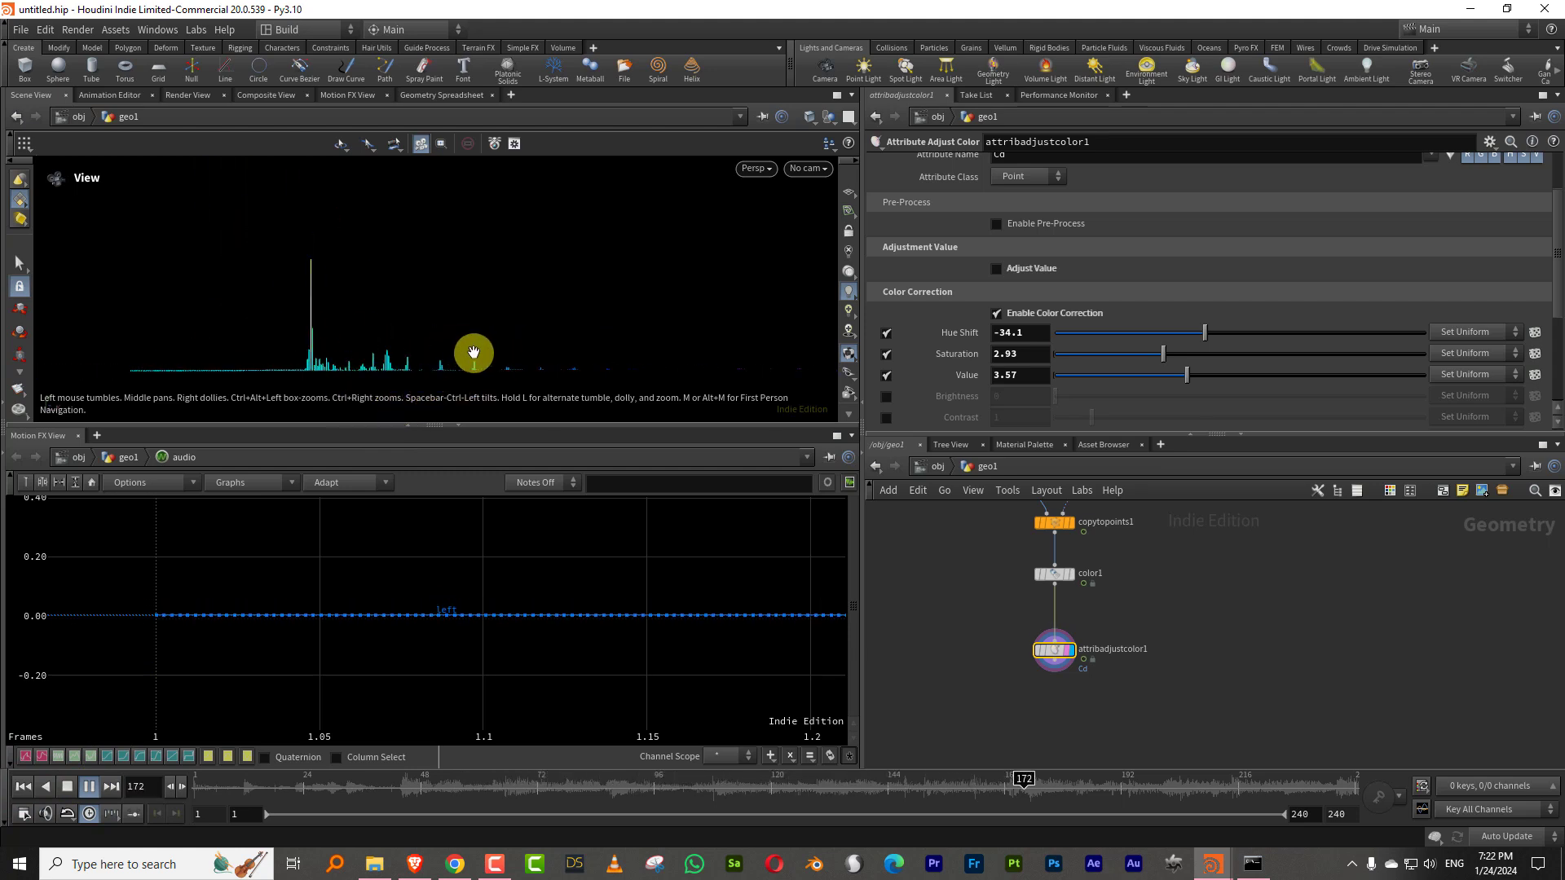
pyautogui.click(67, 787)
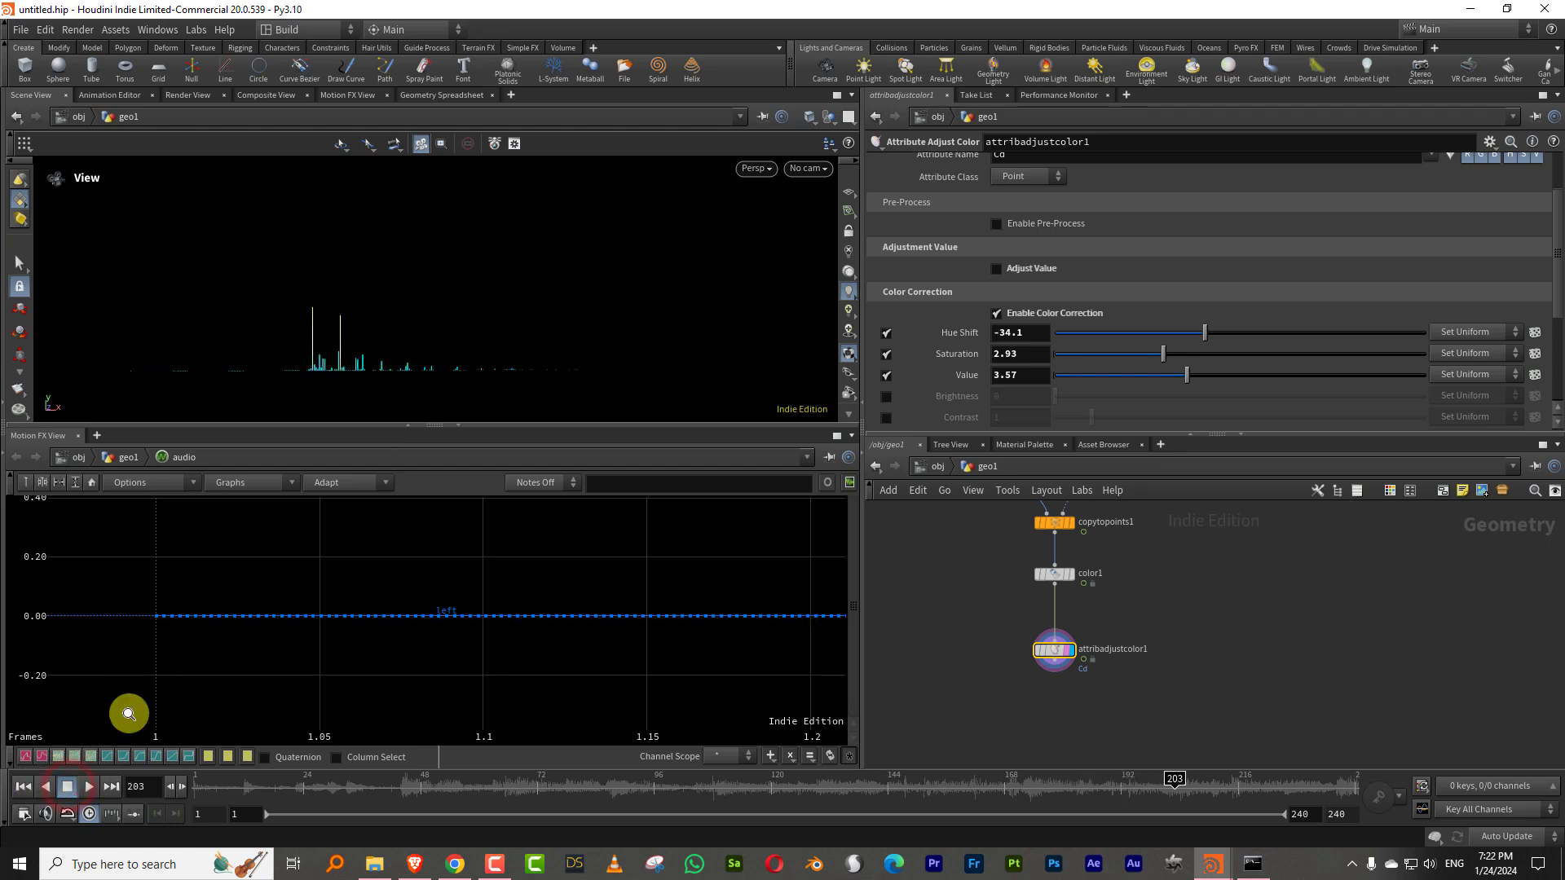
# - Open the audio CHOP network, examine shift1's parameters, and enlarge the network area to review the whole node chain
pyautogui.moveTo(1132, 652); pyautogui.dragTo(1051, 822, button='middle')
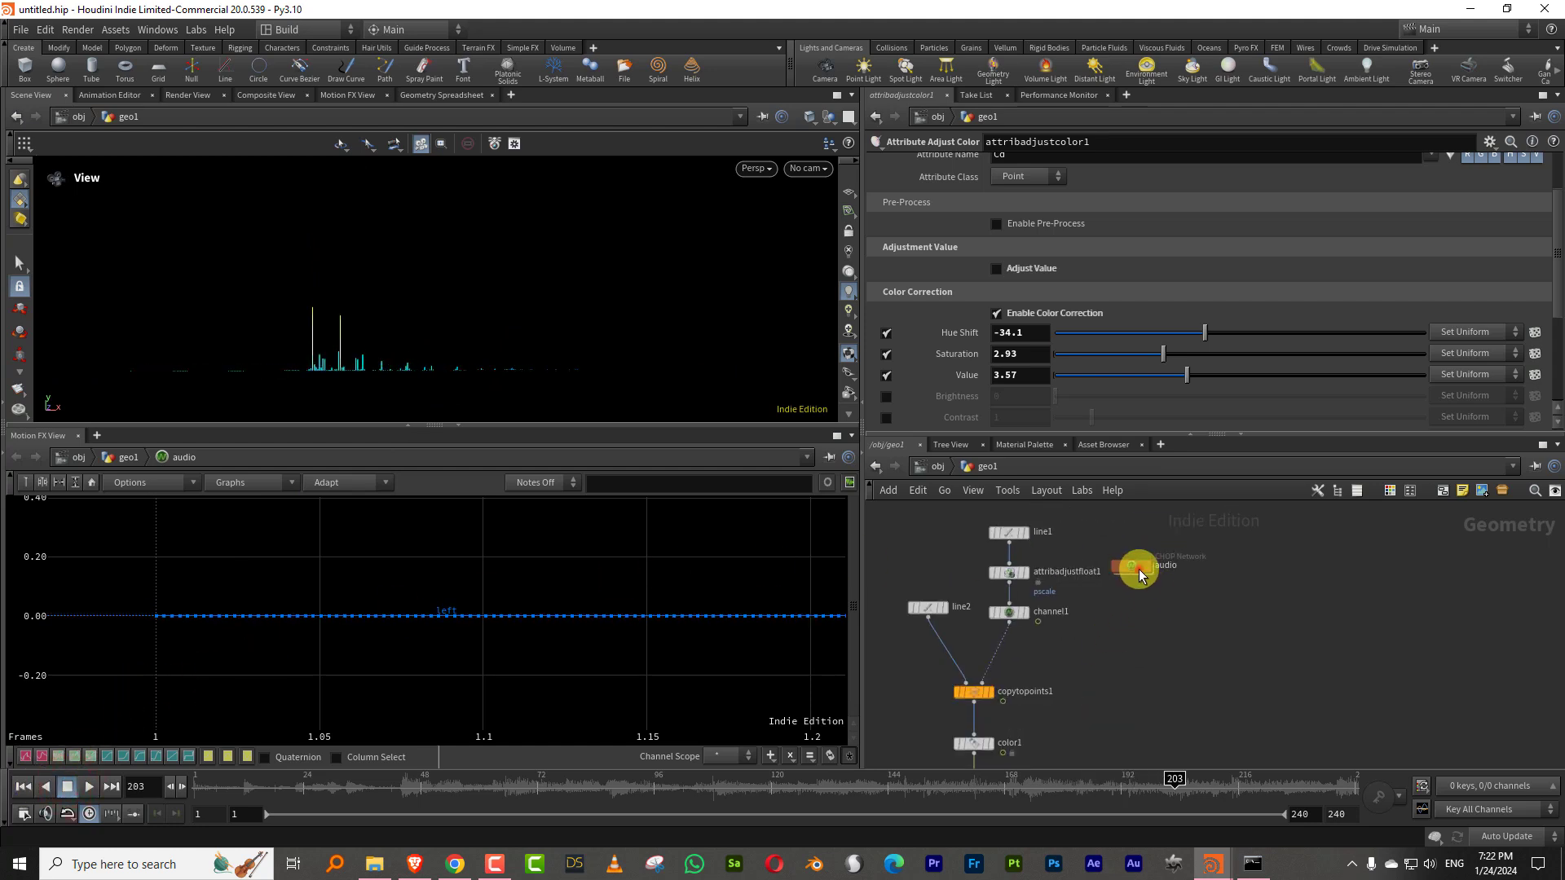
pyautogui.doubleClick(1137, 569)
pyautogui.moveTo(1153, 567); pyautogui.dragTo(1112, 622, button='middle')
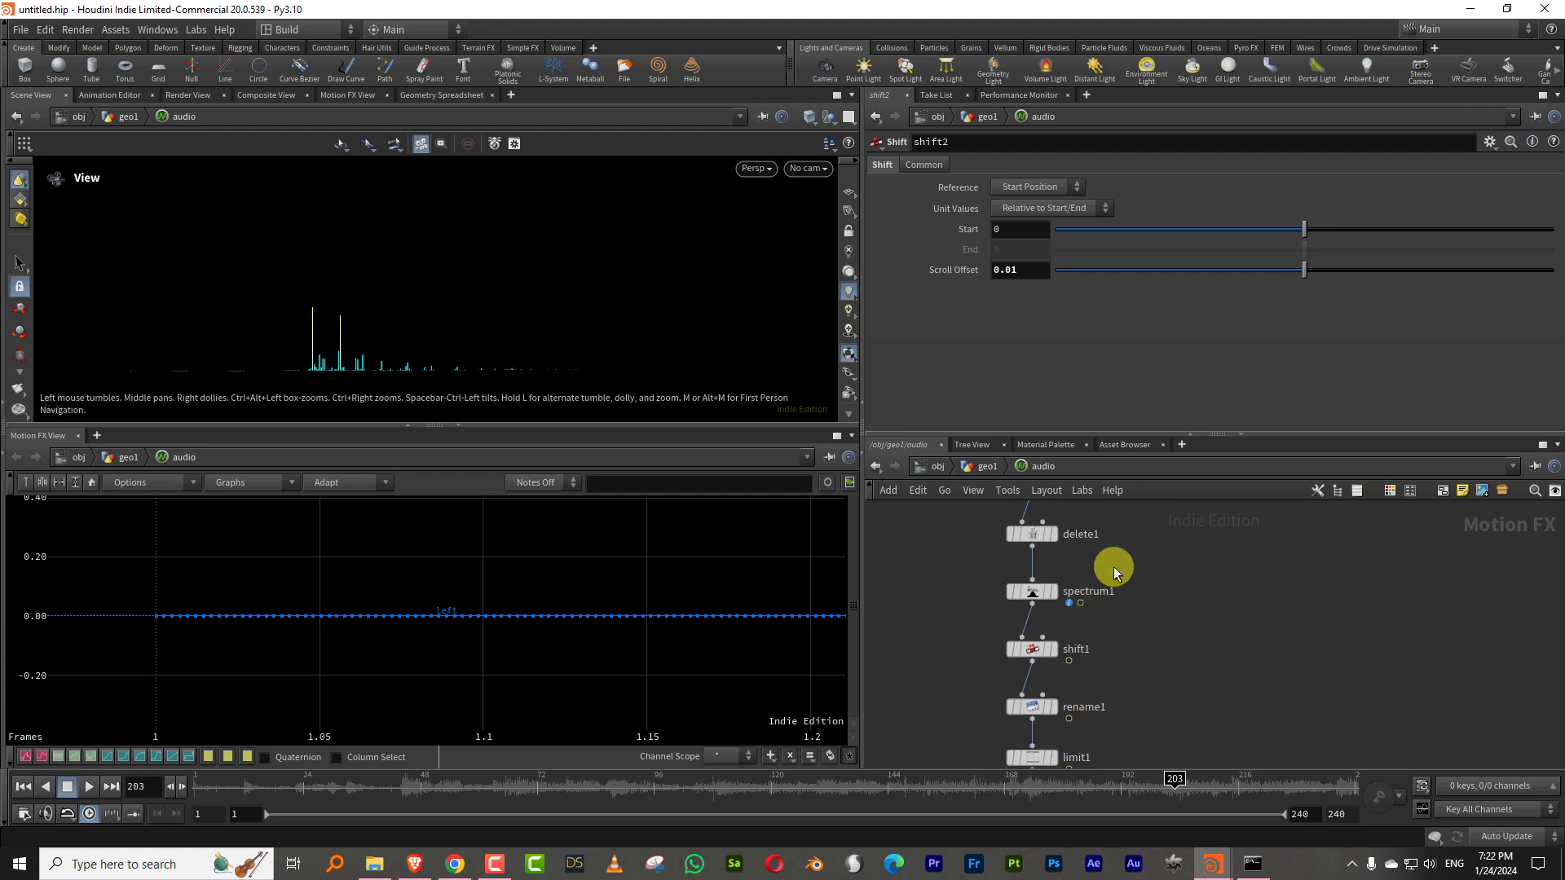
pyautogui.moveTo(1113, 566); pyautogui.dragTo(1021, 638)
pyautogui.click(1152, 603)
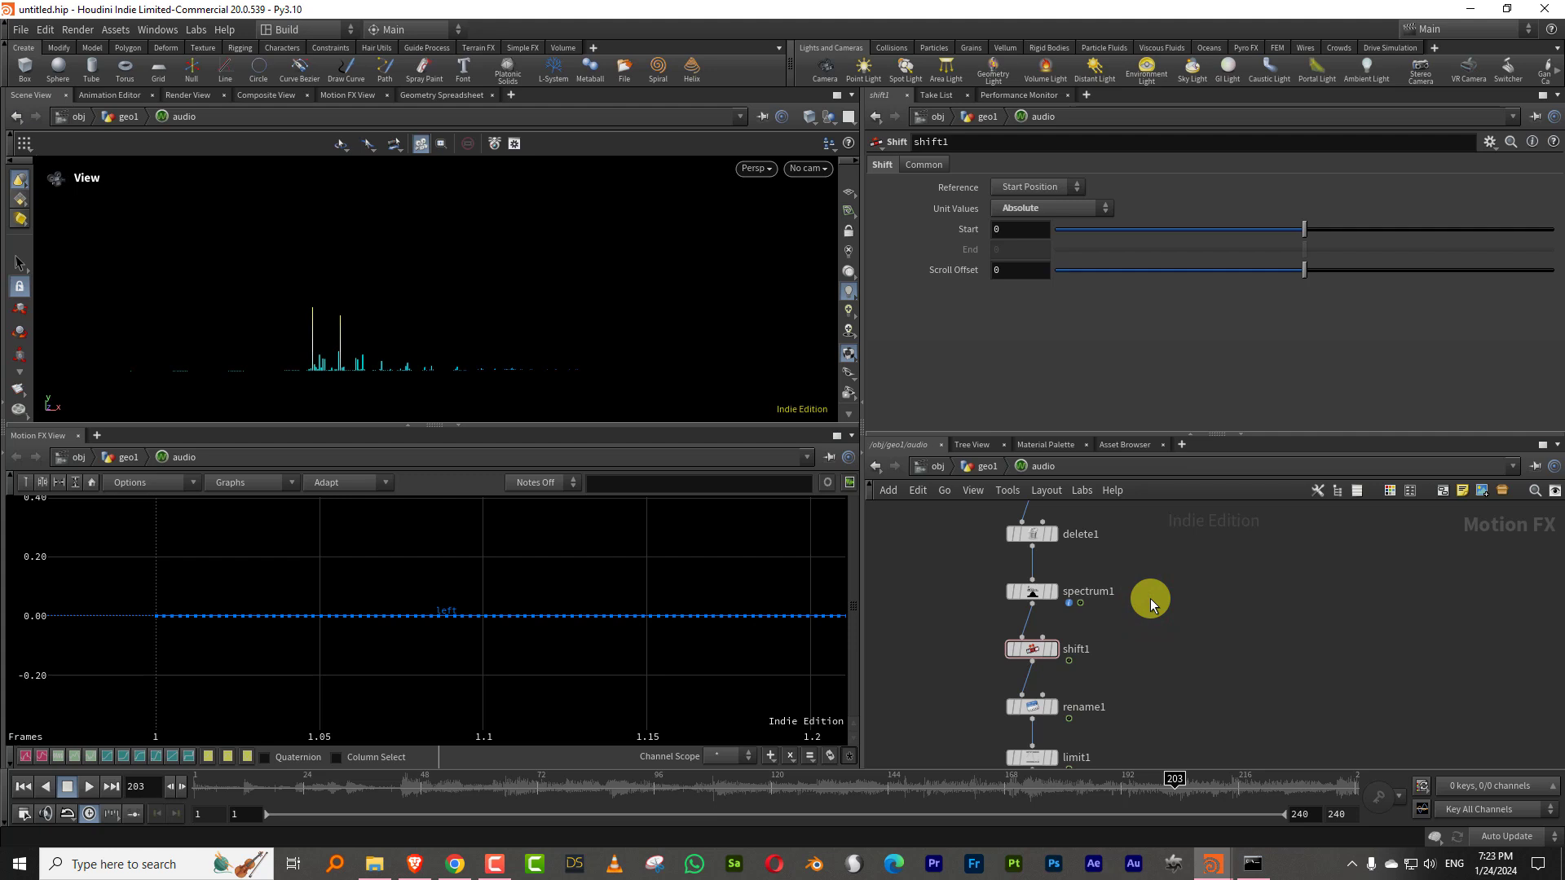
pyautogui.moveTo(1180, 634); pyautogui.dragTo(1160, 575, button='middle')
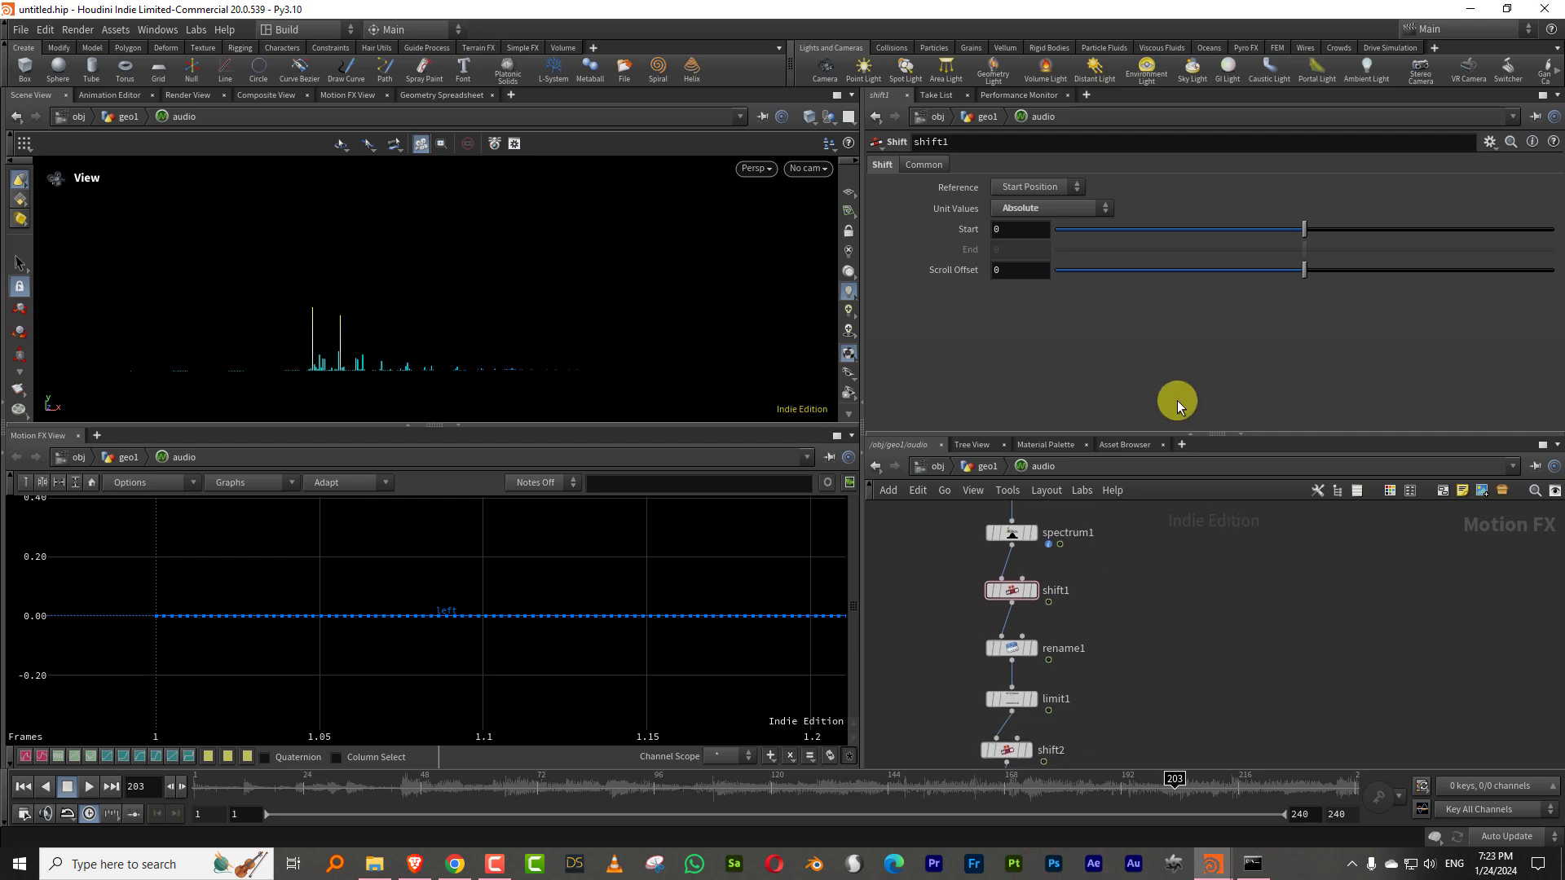
pyautogui.moveTo(1275, 427); pyautogui.dragTo(1272, 361)
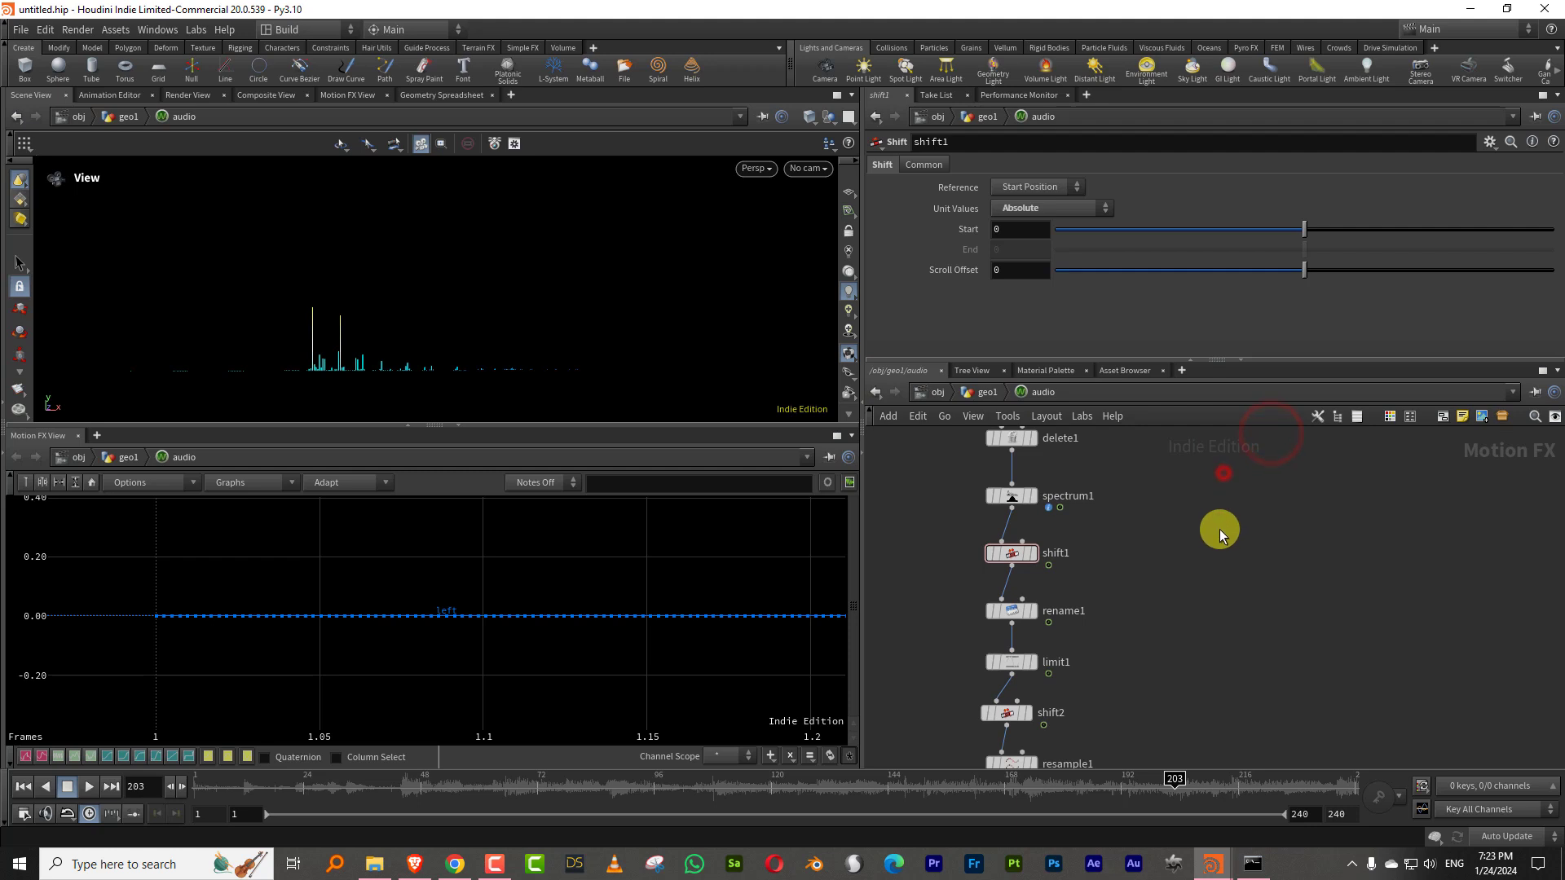
pyautogui.scroll(-4, 1174, 495)
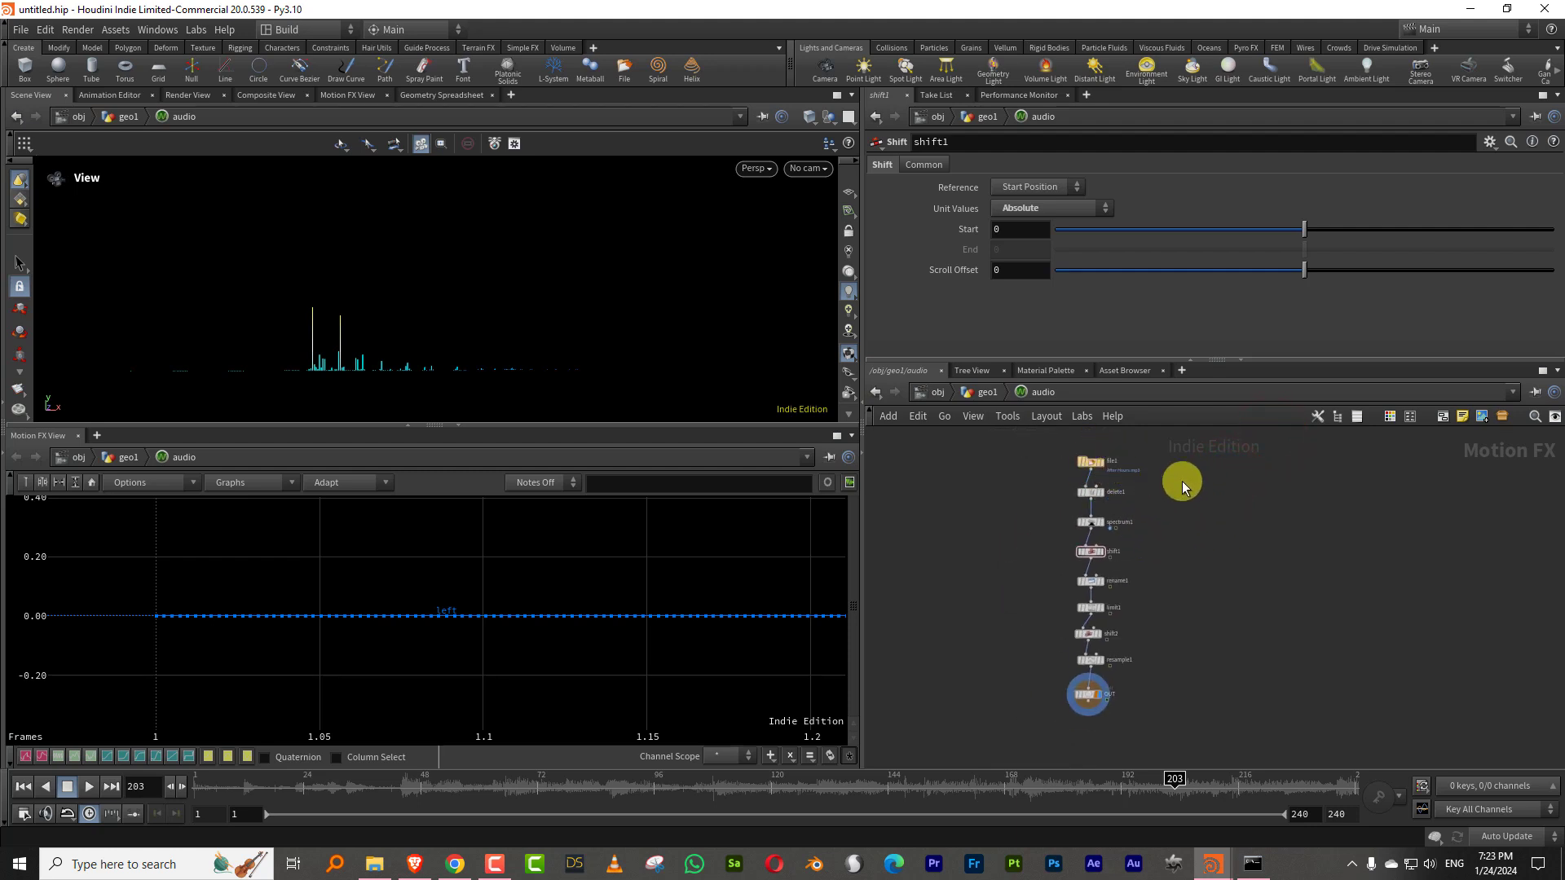